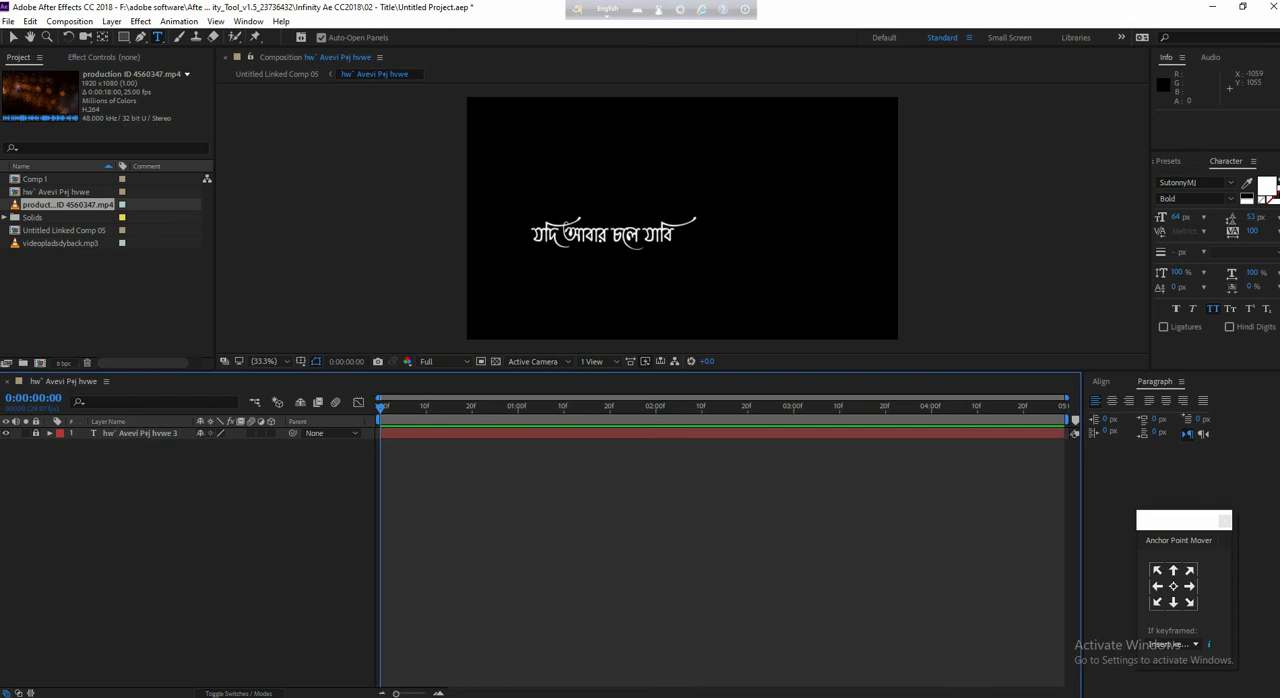
- Switch to Firefox and look through the uploaded videos of the open YouTube video-editing channel
mouse_move(410, 696)
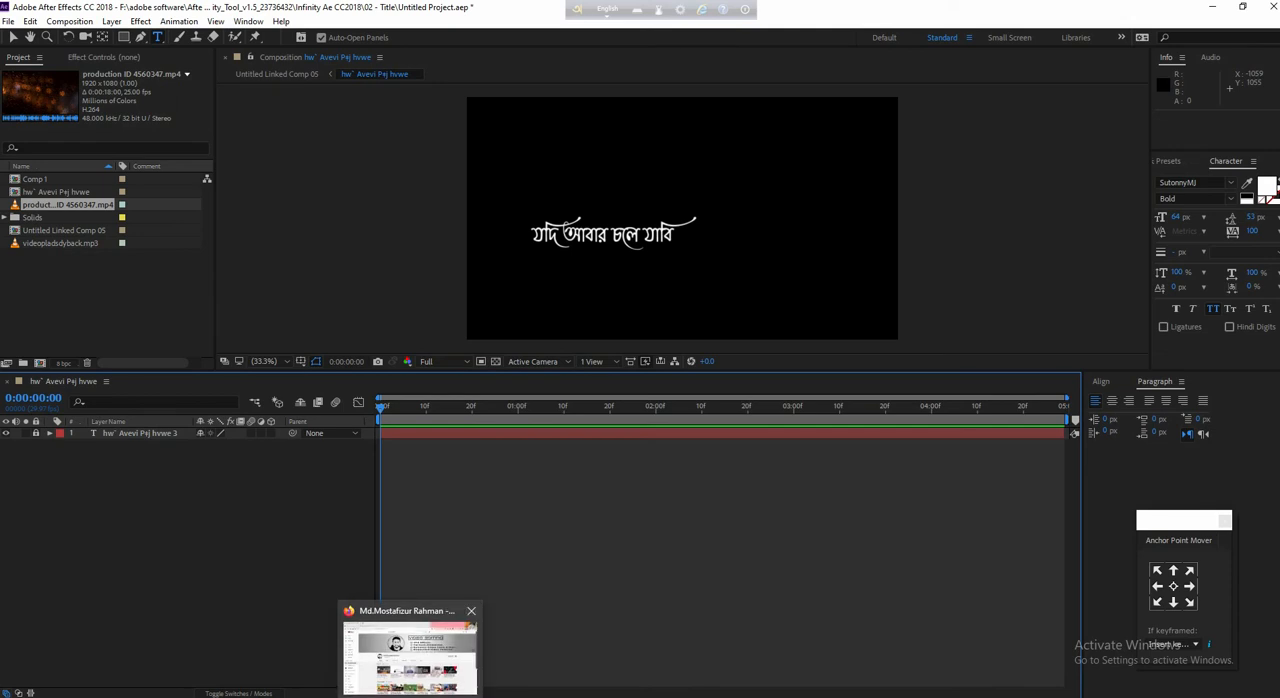
click(410, 660)
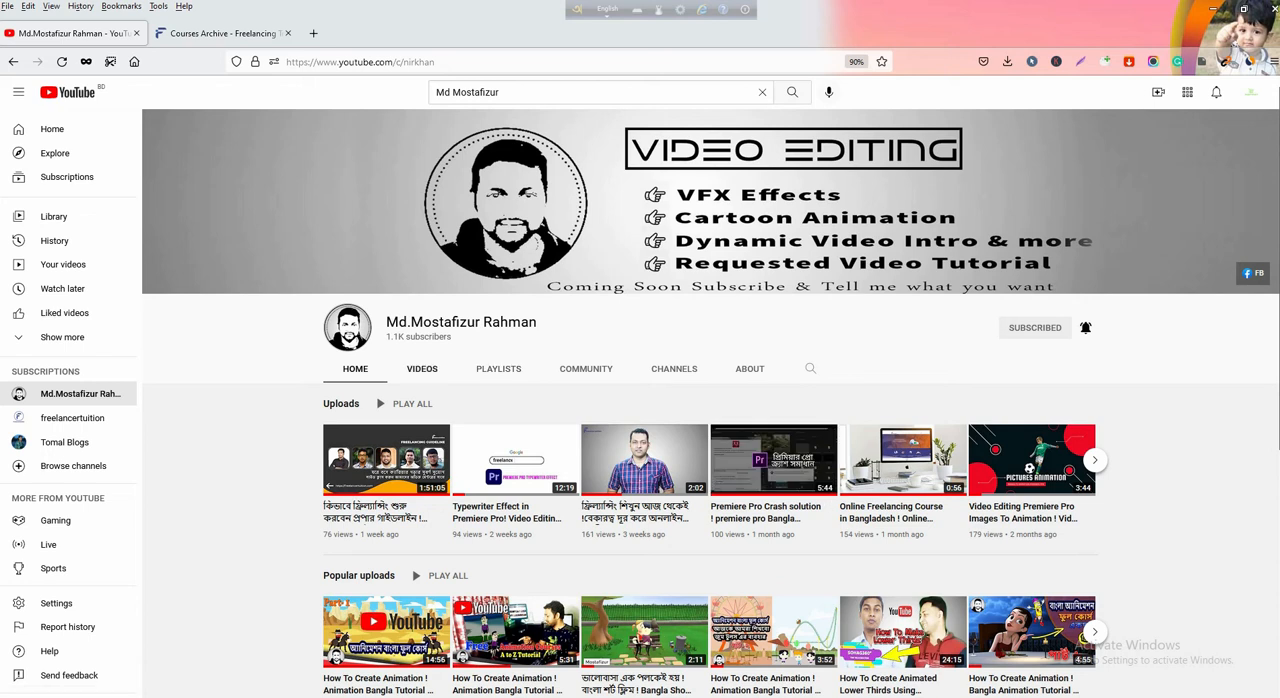
click(422, 368)
scroll(710, 400, down, 5)
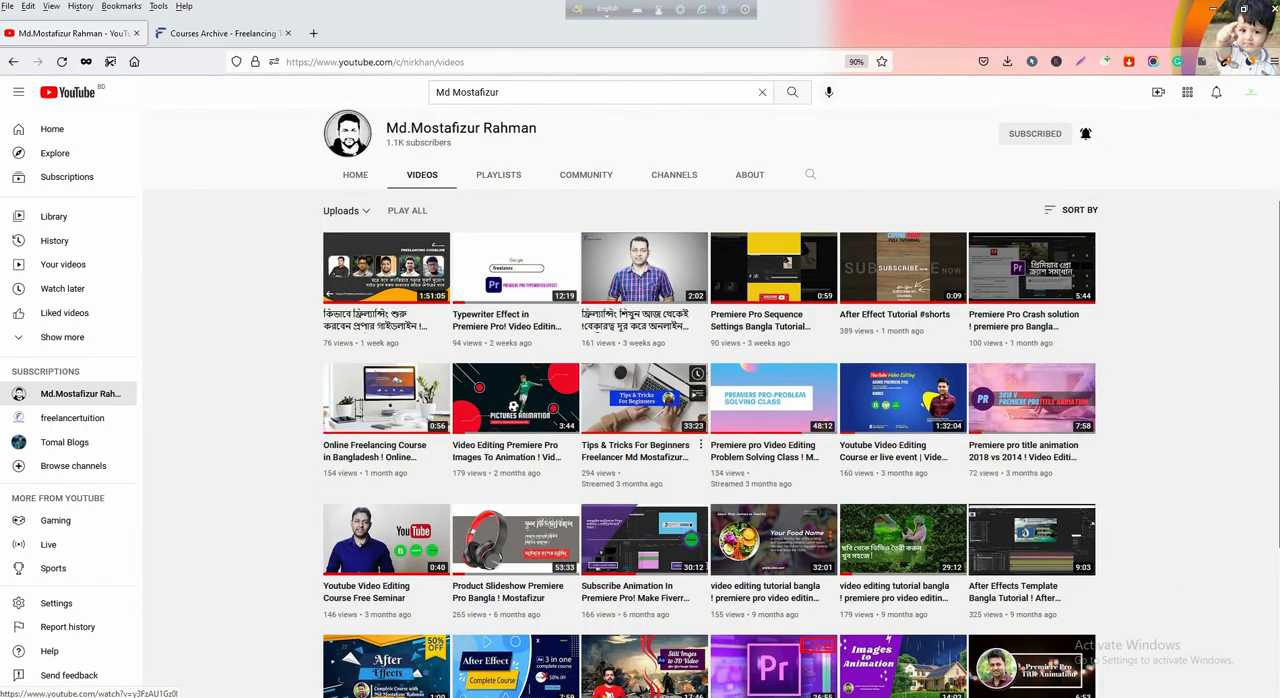
scroll(710, 400, up, 5)
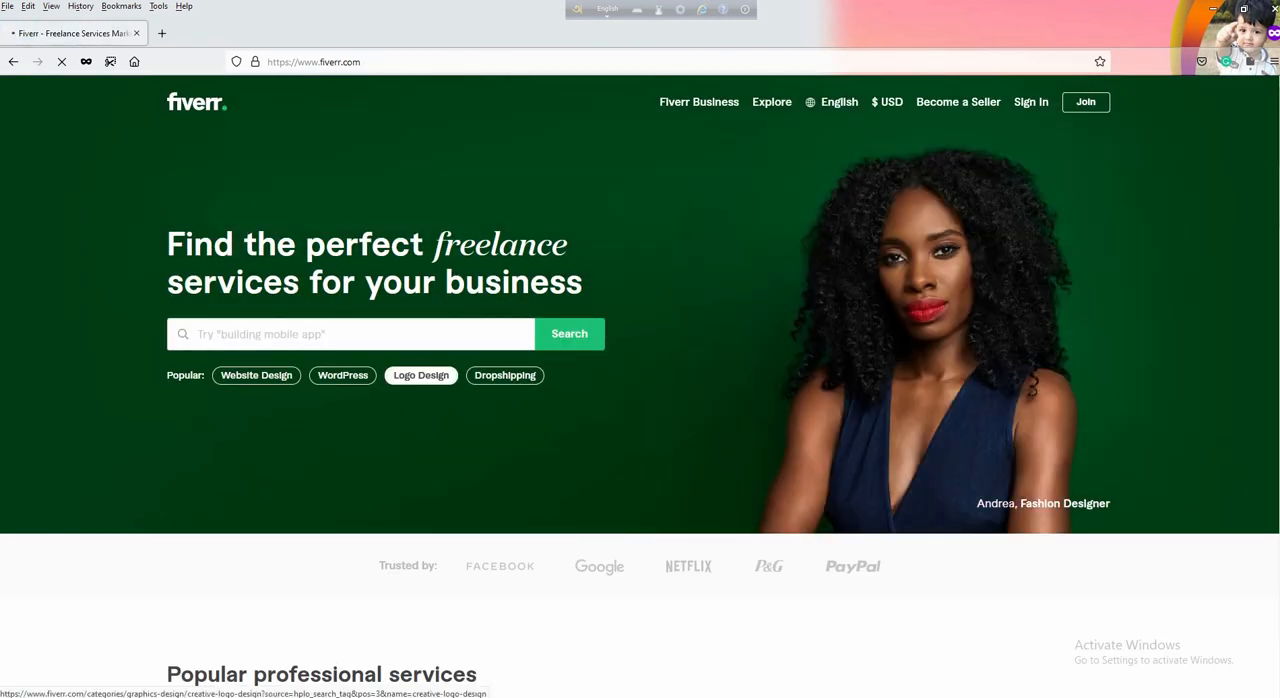
- On Fiverr, view the Logo Design services, then browse the Lyric & Music Videos category under Video & Animation
click(421, 375)
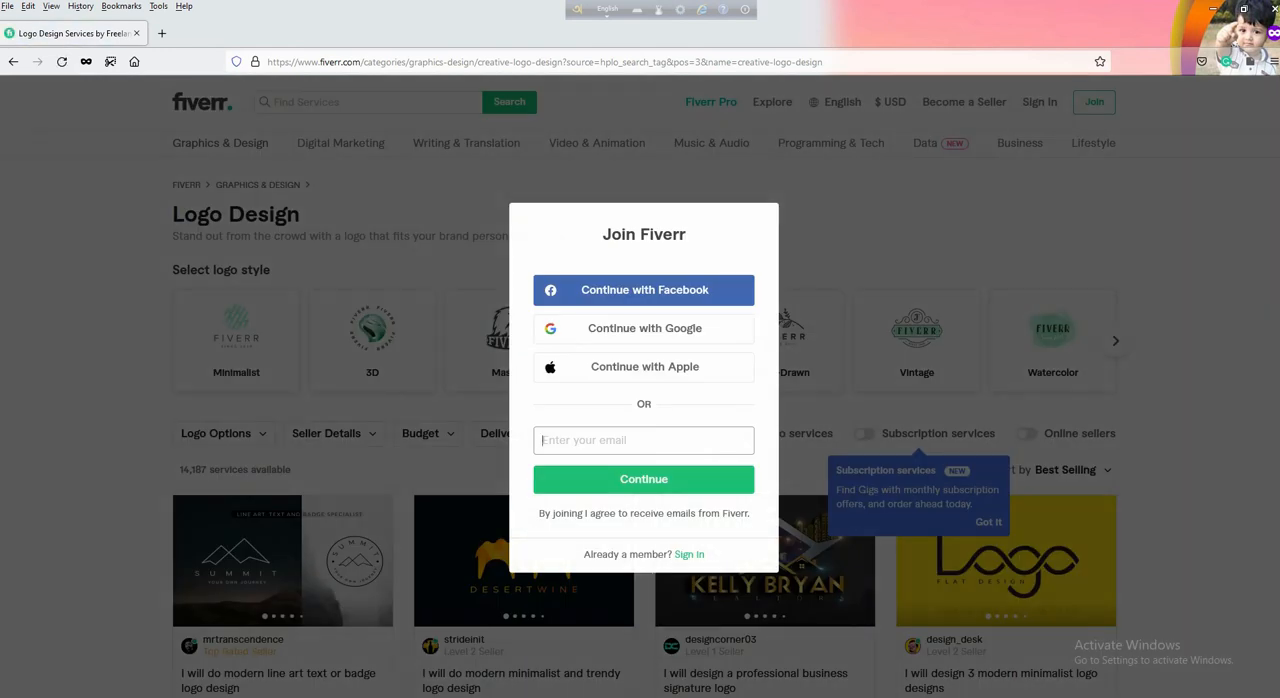
key(Escape)
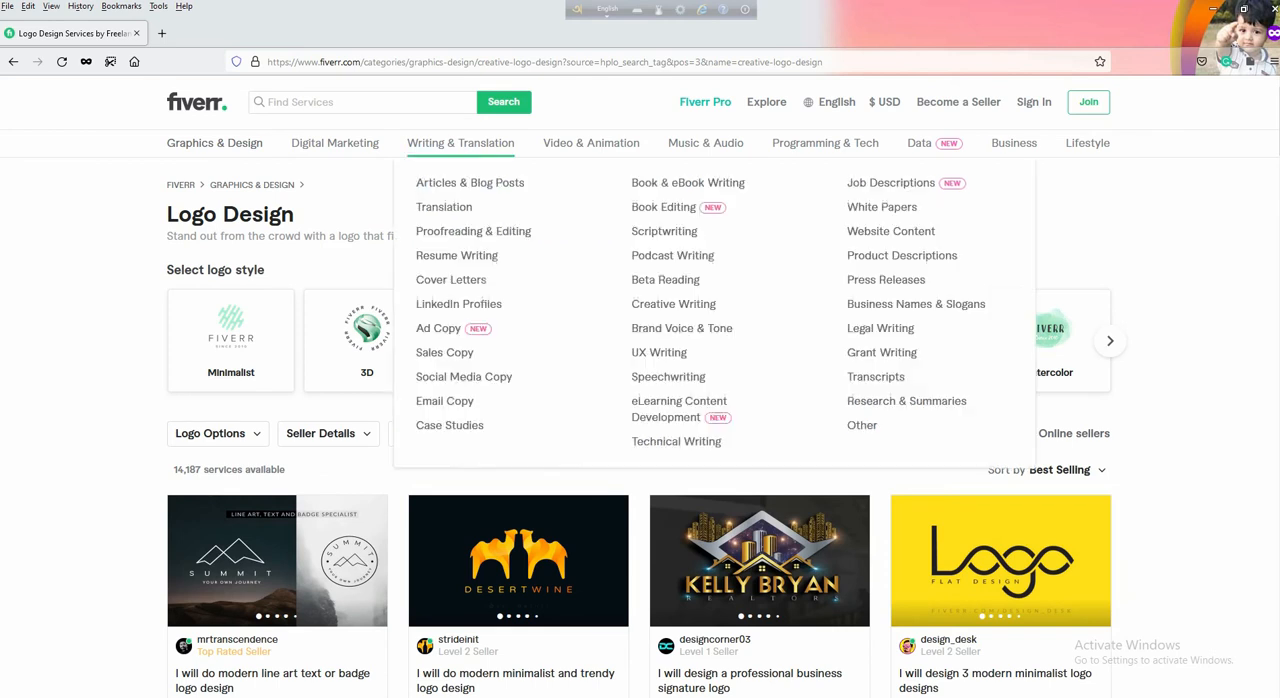
mouse_move(591, 143)
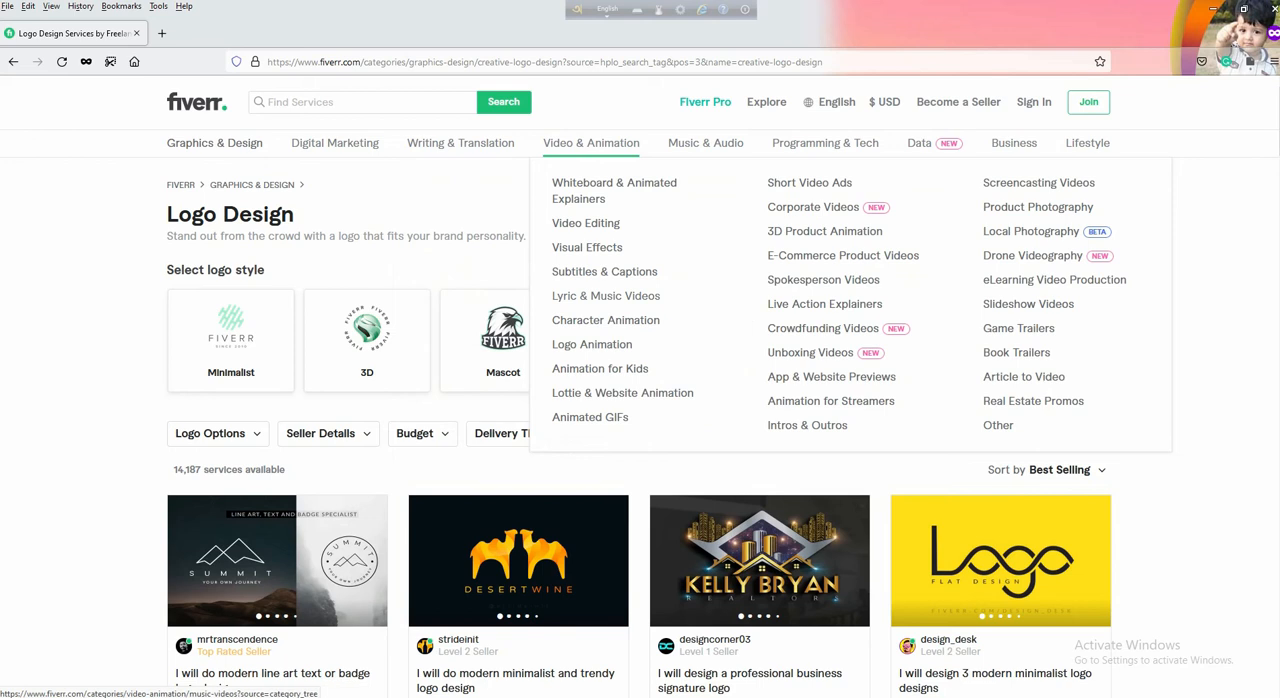
click(606, 296)
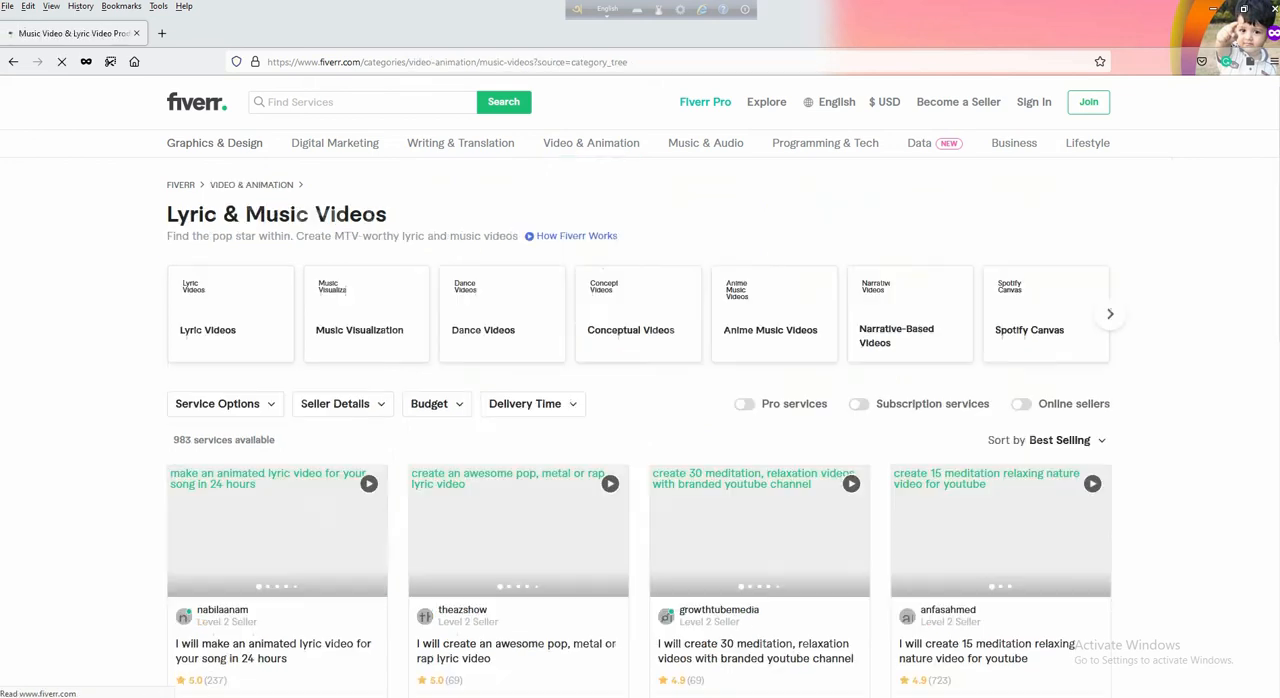
scroll(631, 300, down, 2)
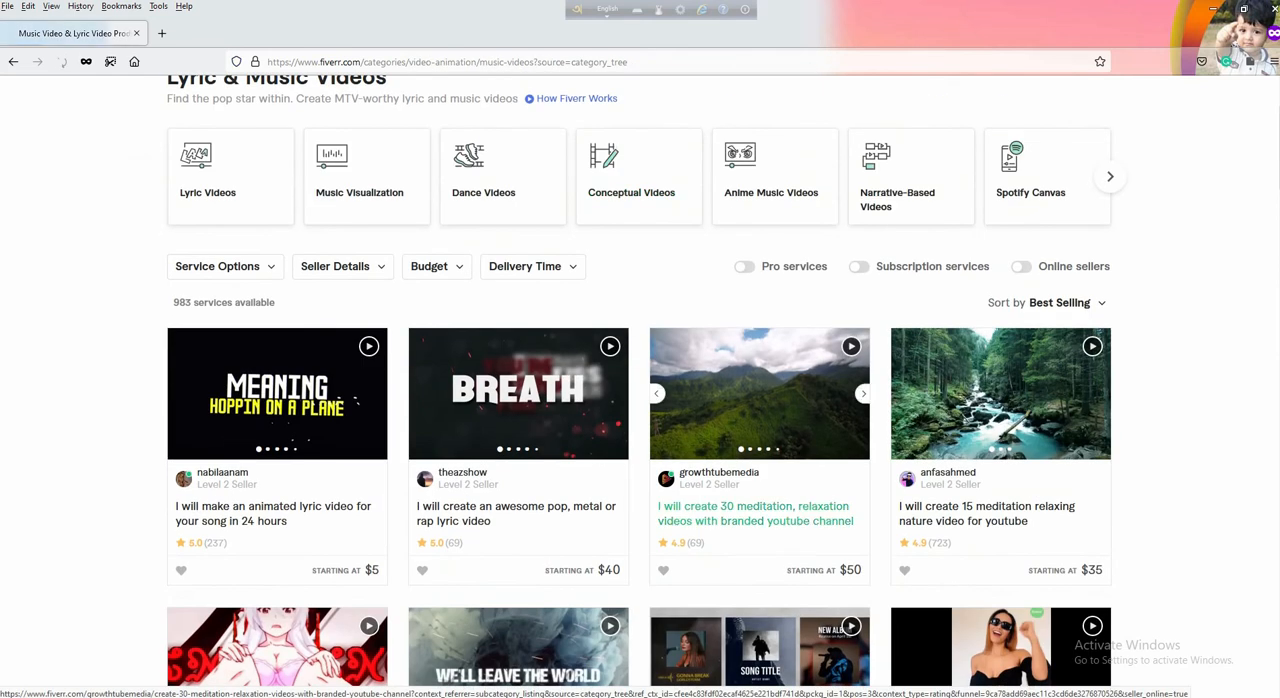
scroll(755, 315, down, 3)
scroll(760, 450, down, 4)
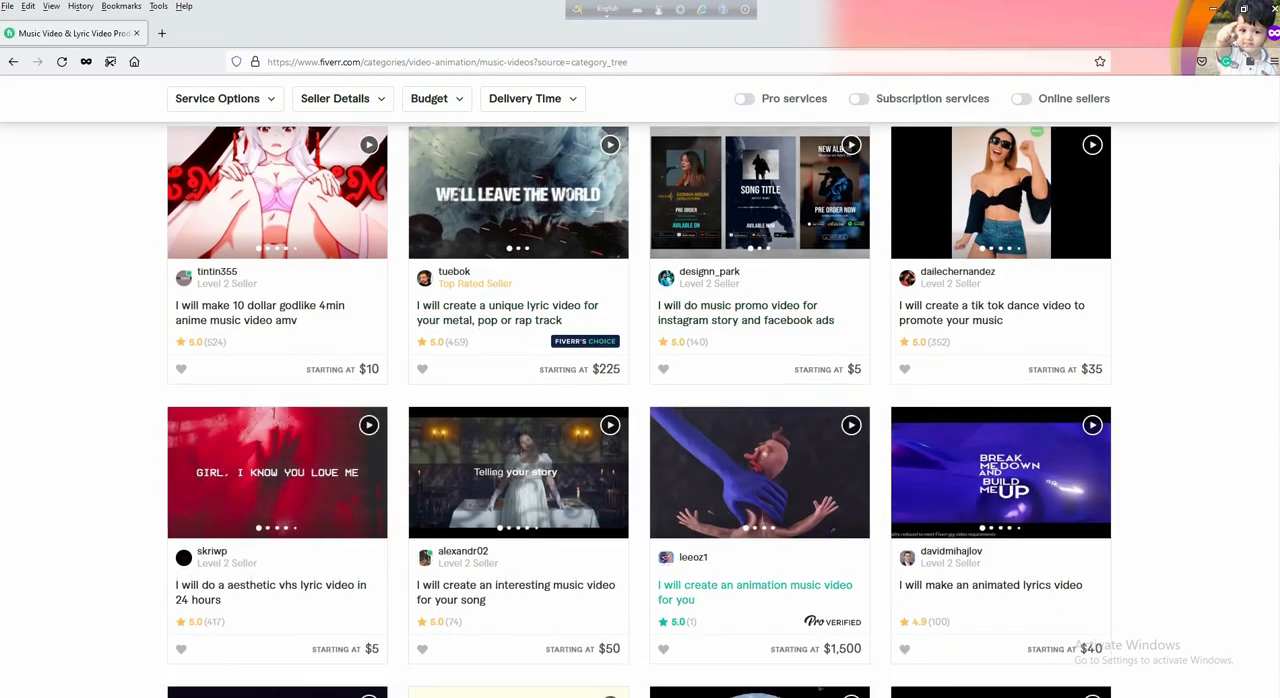
- Switch from Premiere Pro to After Effects and place the Avro Unicode to Bijoy Converter below the lyric title
click(741, 695)
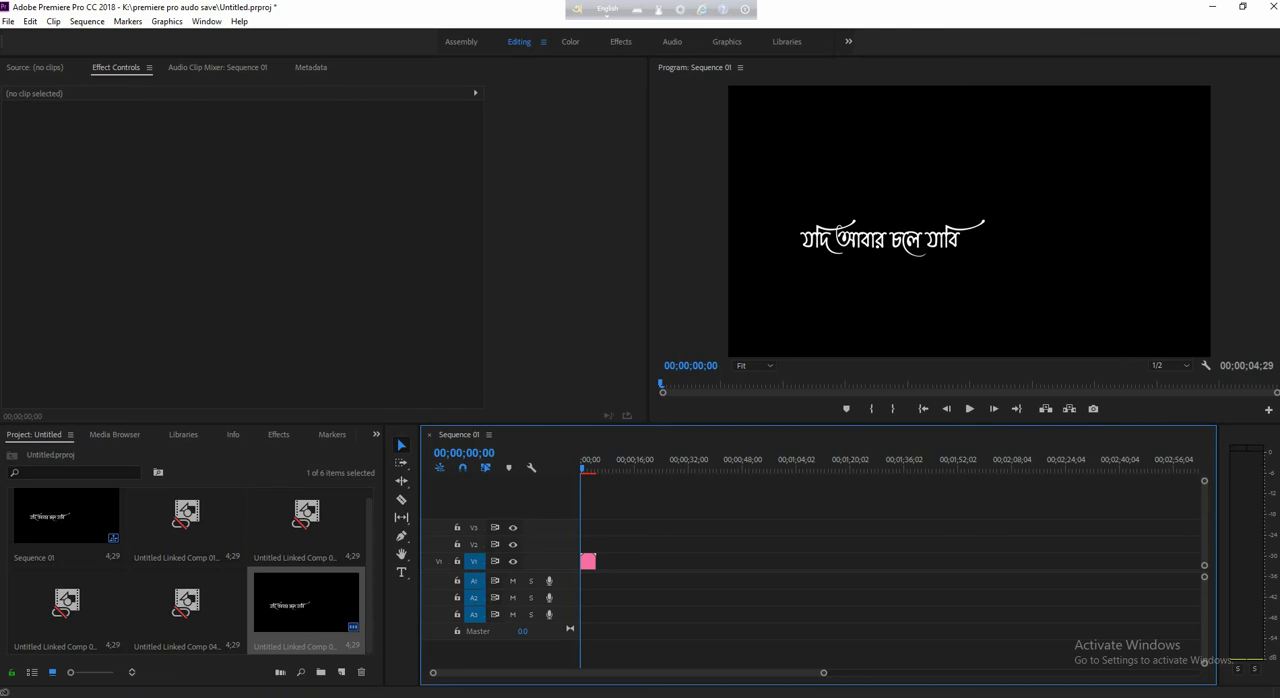
key(alt+Tab)
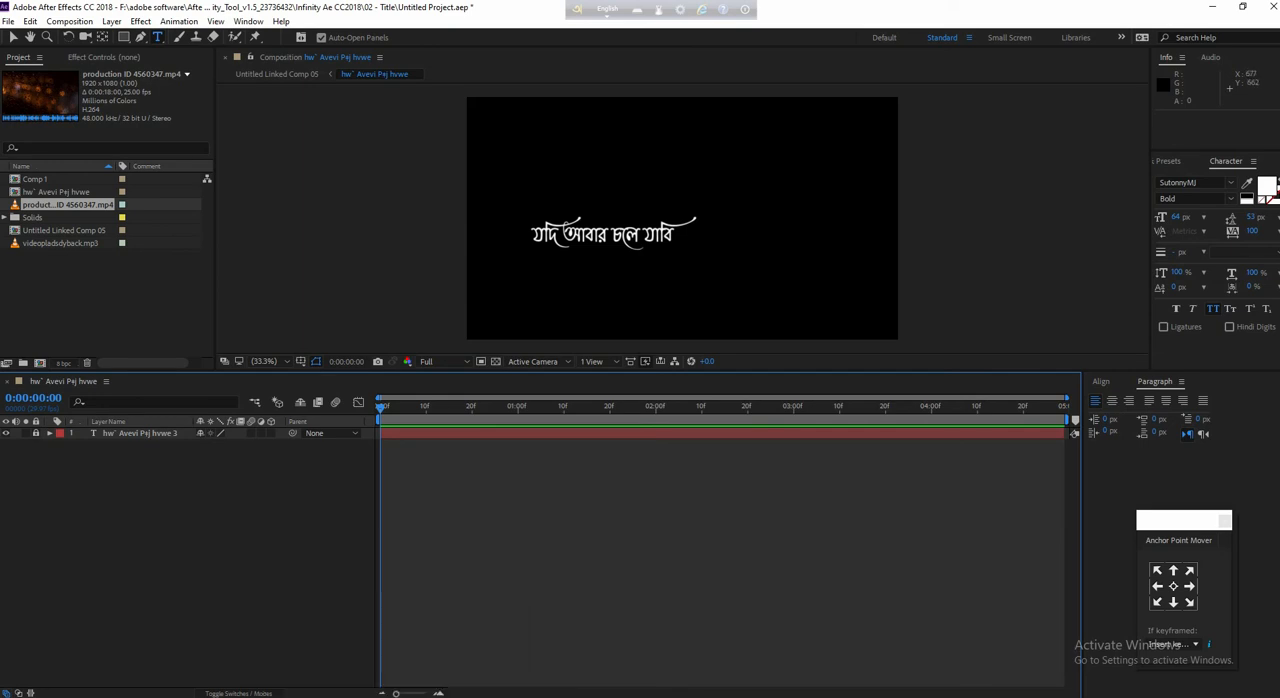
key(alt+Tab)
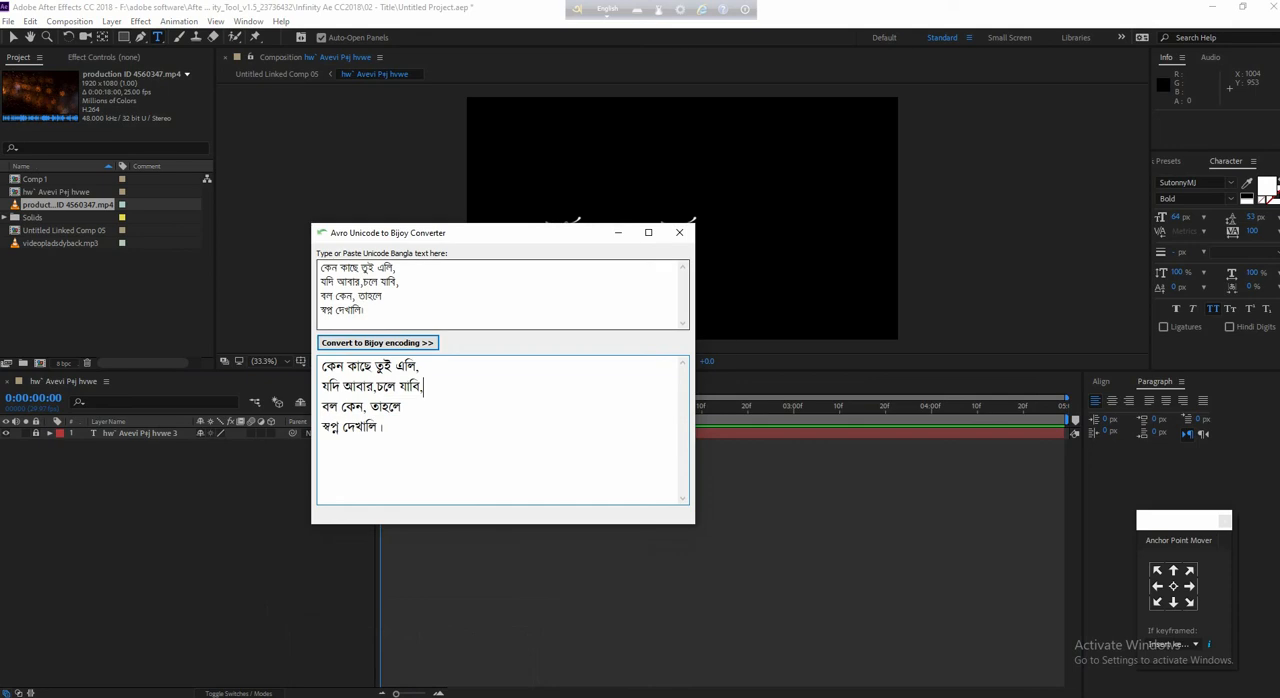
drag(530, 233, 715, 267)
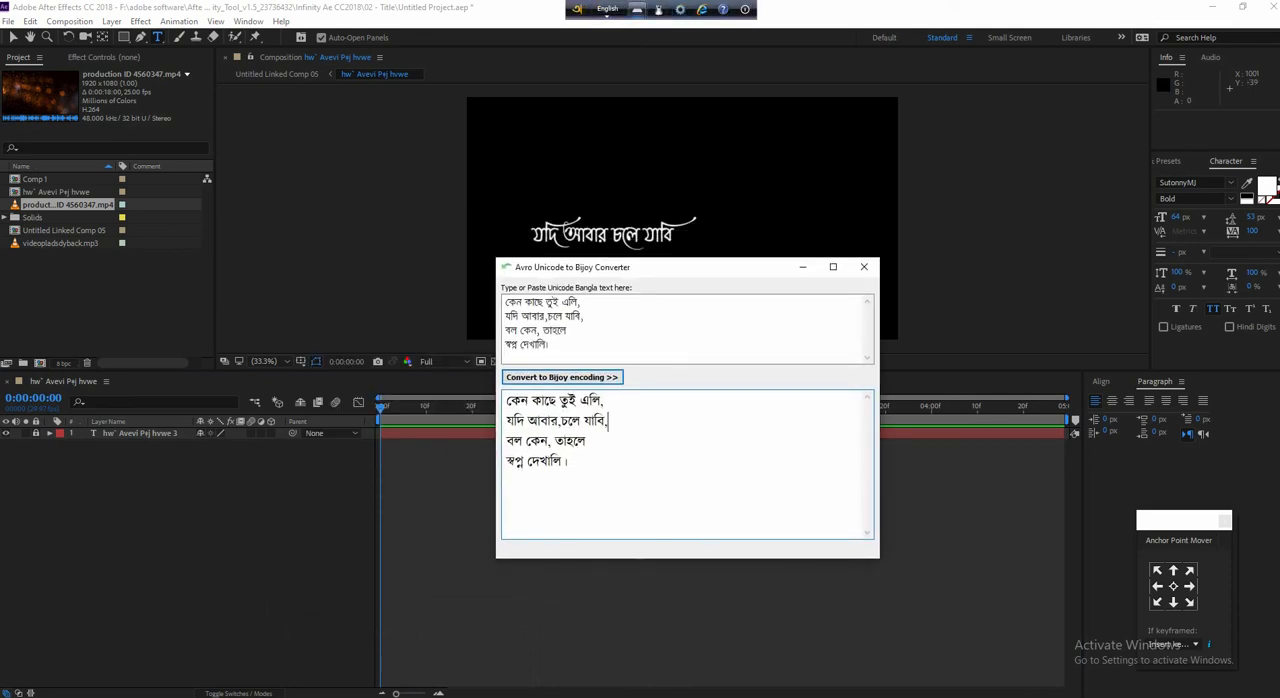
- Open Avro's Unicode to Bijoy text converter, copy the first two converted lyric lines without the final comma, and minimize it
click(680, 9)
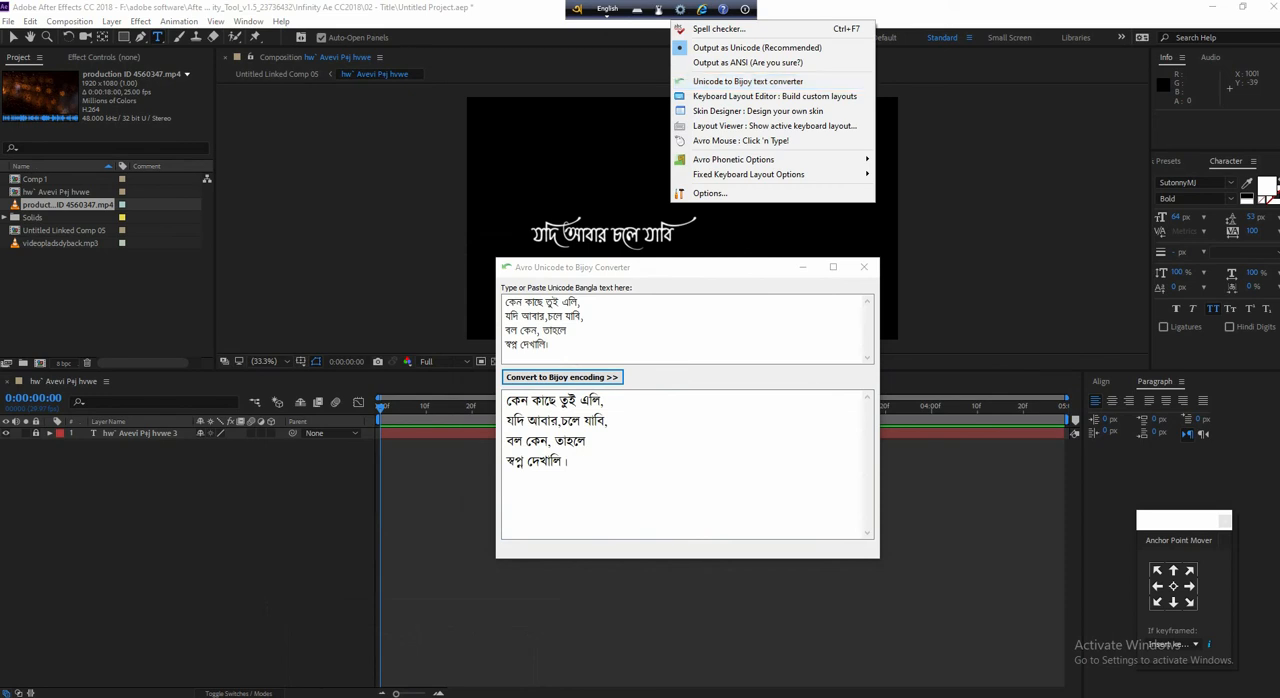
click(748, 81)
click(553, 345)
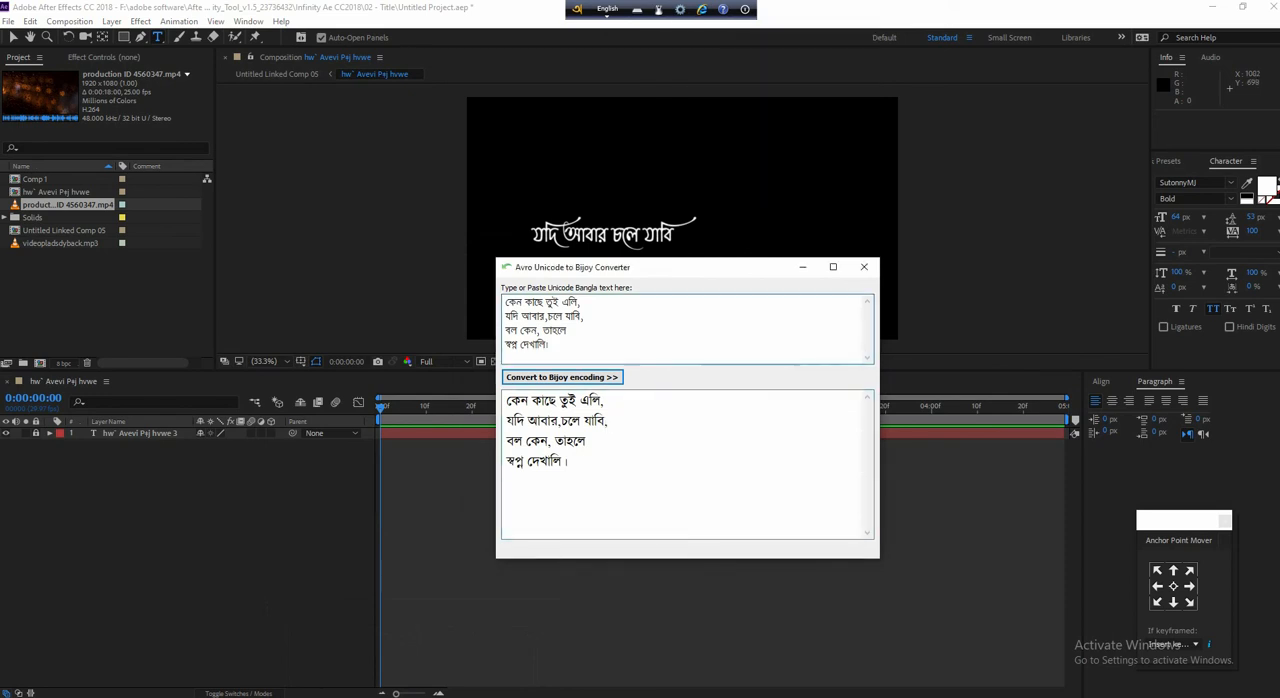
key(Tab)
key(Tab)
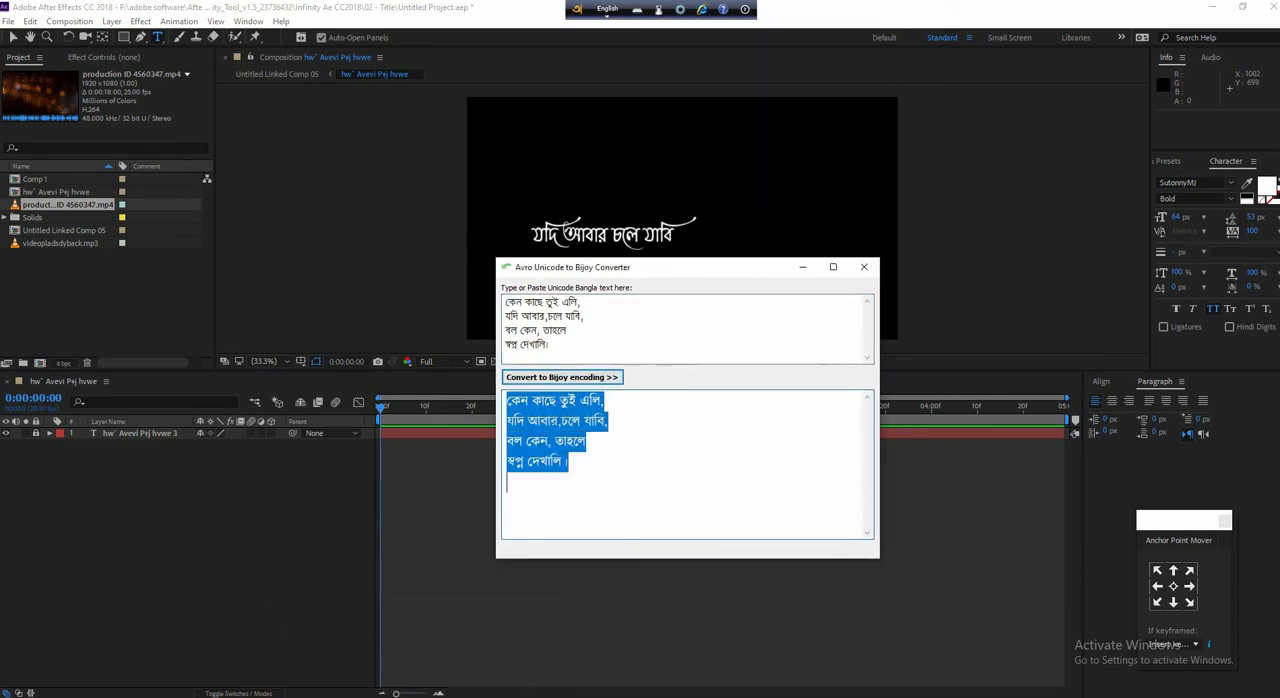
click(508, 483)
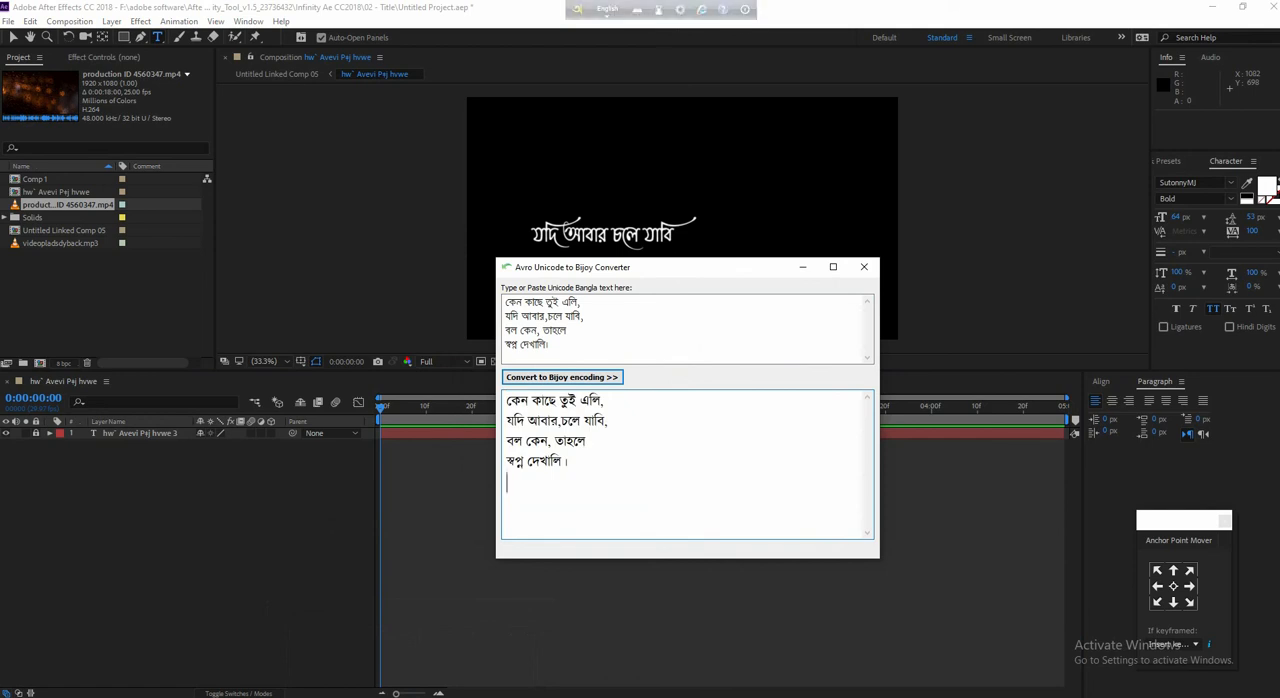
drag(507, 400, 606, 422)
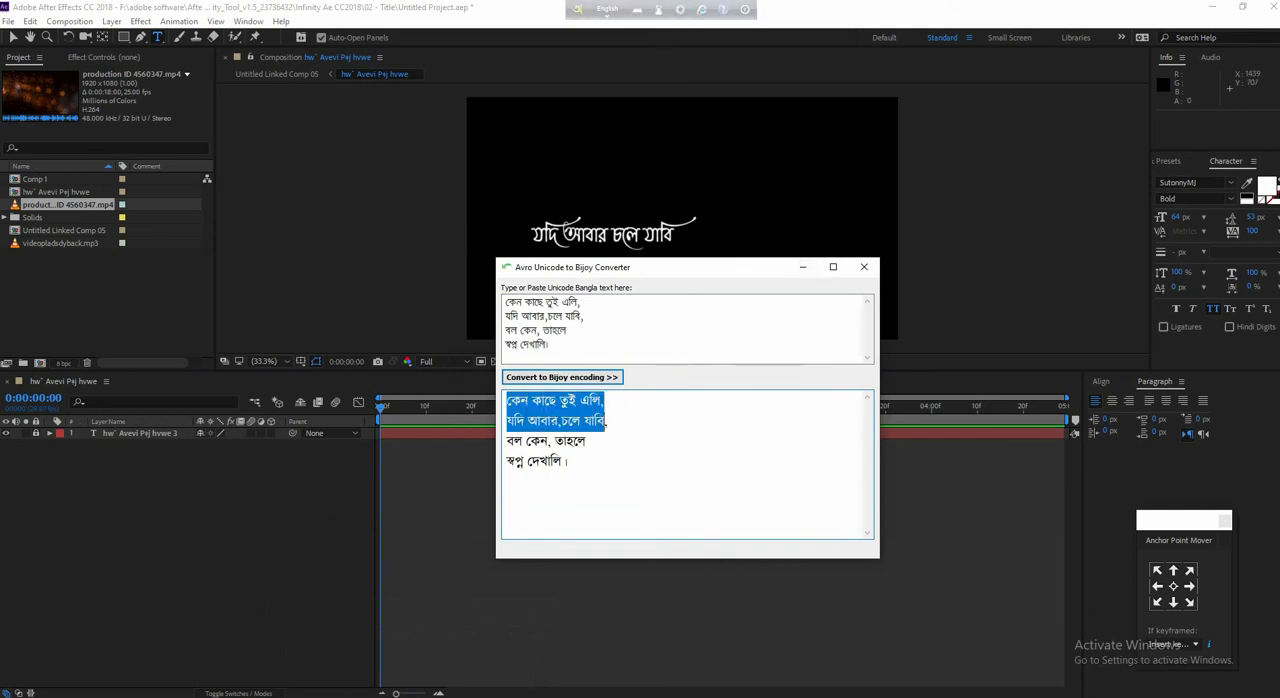
click(803, 267)
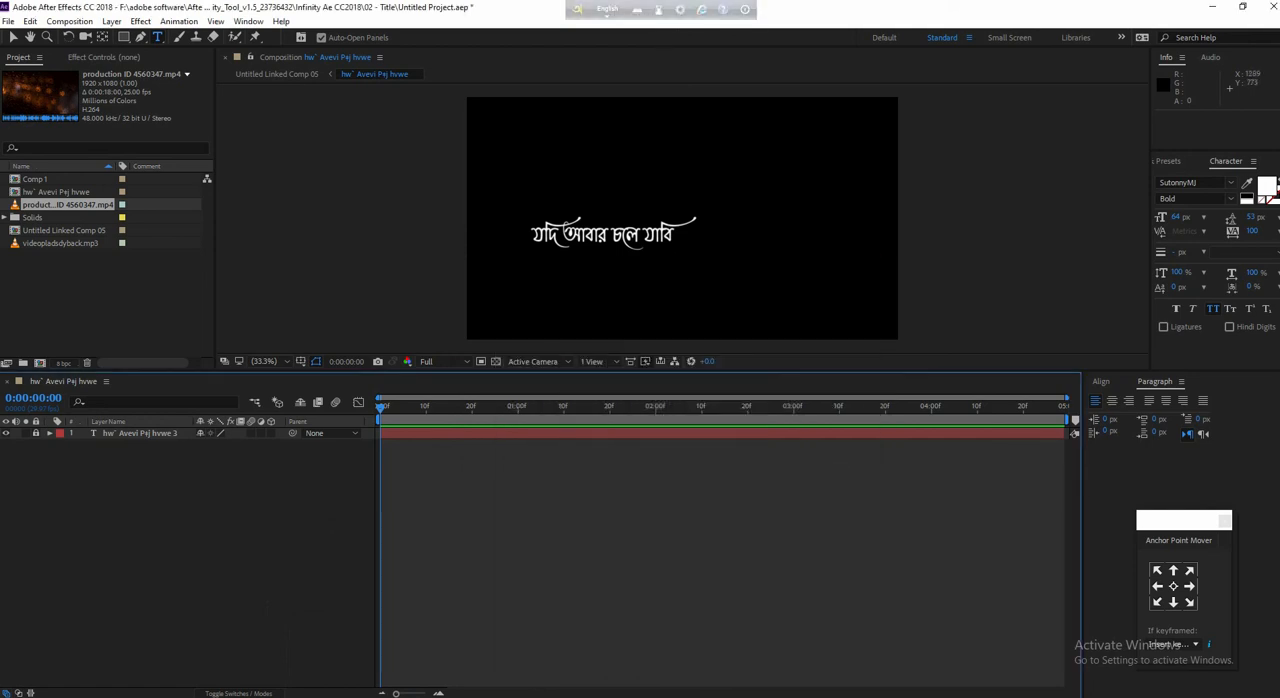
- Unlock the existing lyric text layer and delete the empty text layer created above it
click(618, 232)
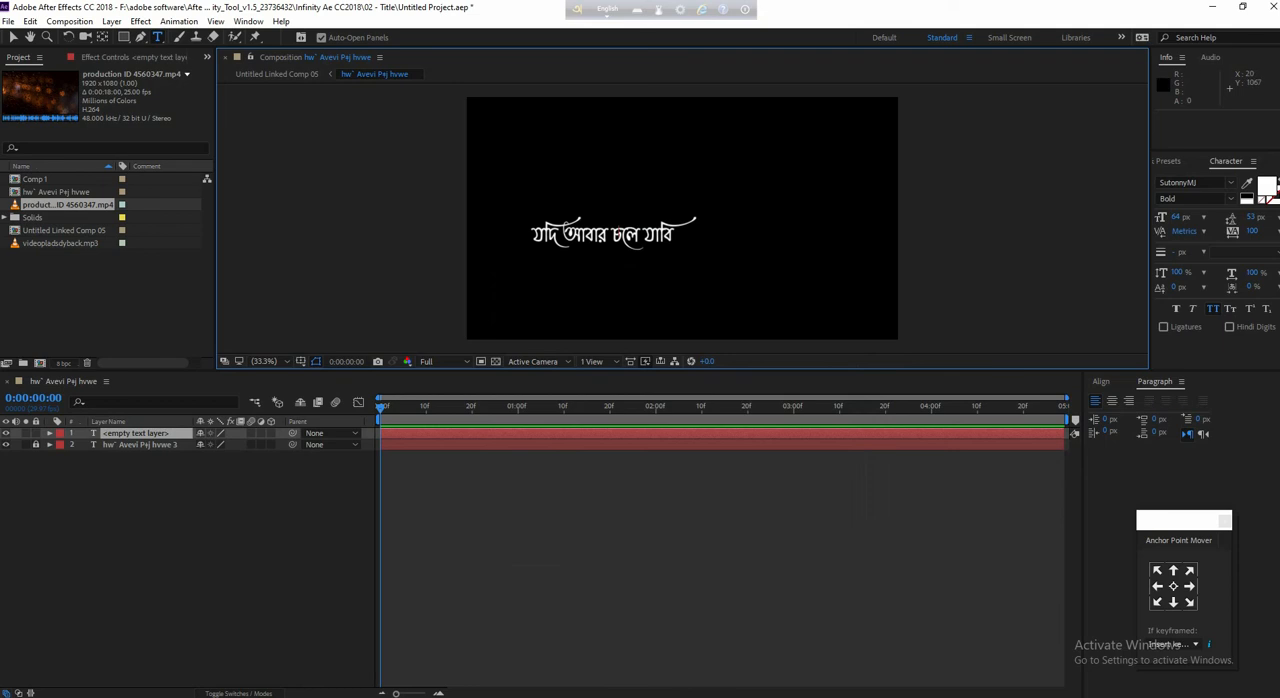
click(140, 445)
click(36, 445)
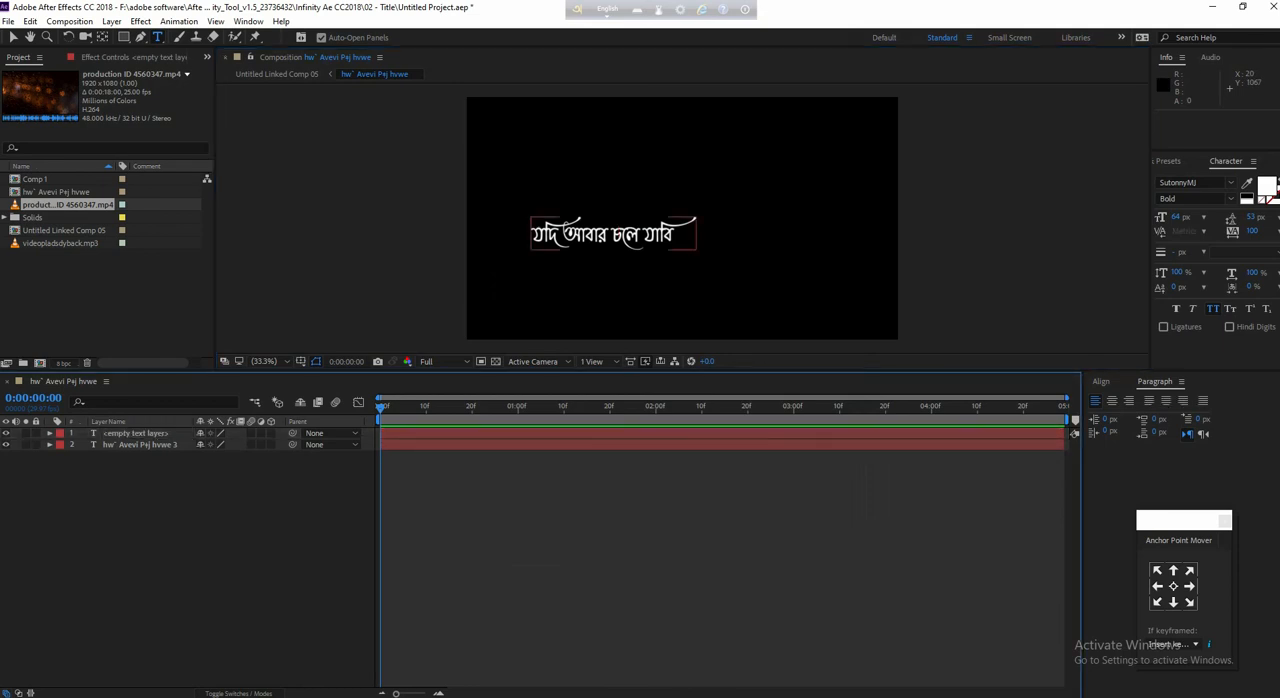
click(137, 434)
key(Delete)
- Duplicate the existing lyric text layer, then lock and solo the duplicate
click(138, 434)
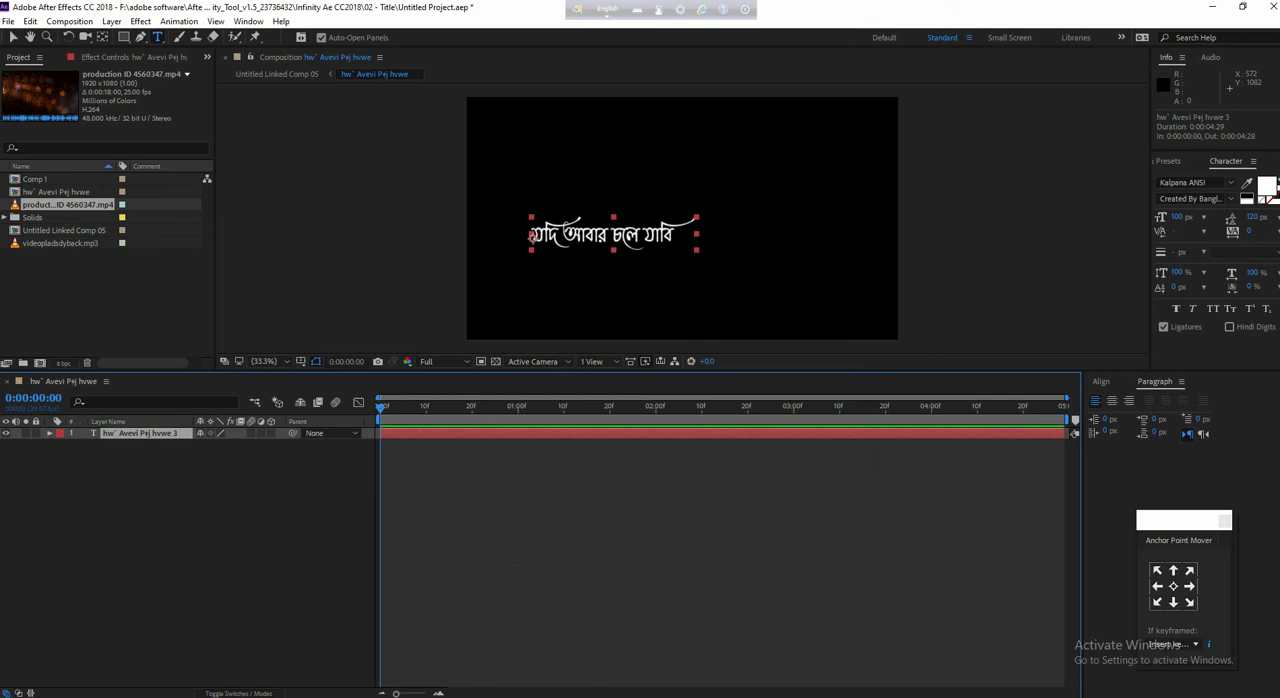
key(ctrl+d)
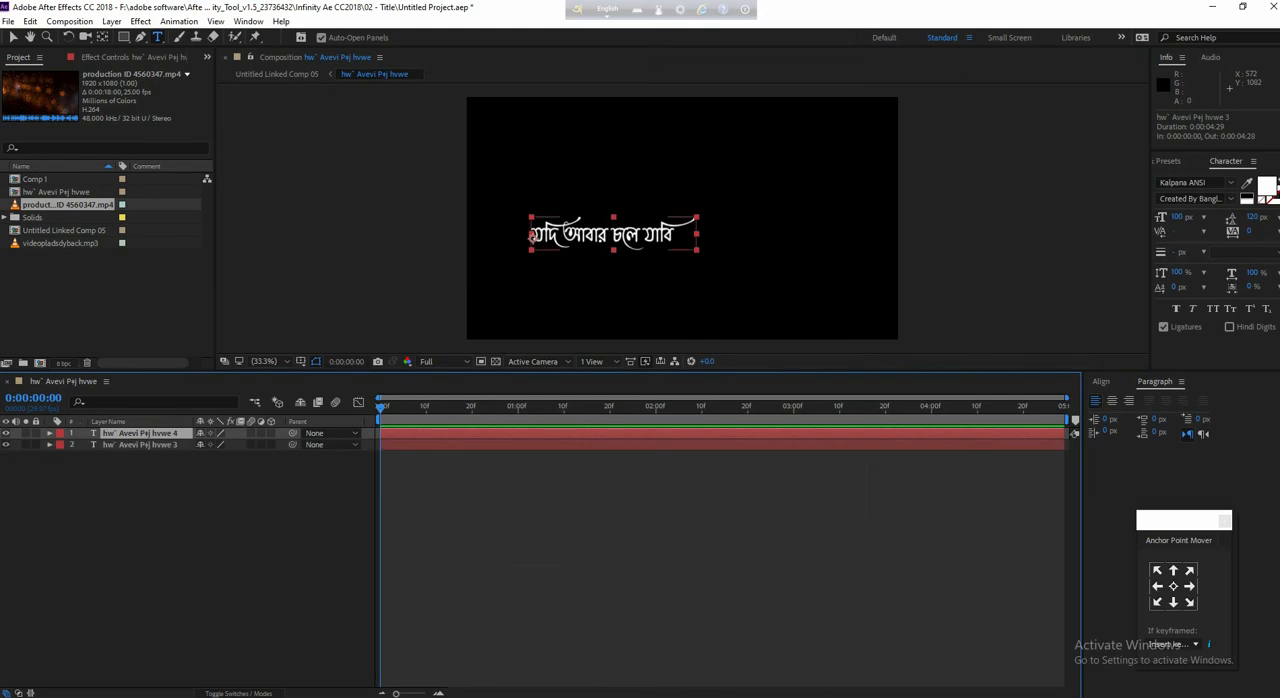
click(36, 434)
click(26, 434)
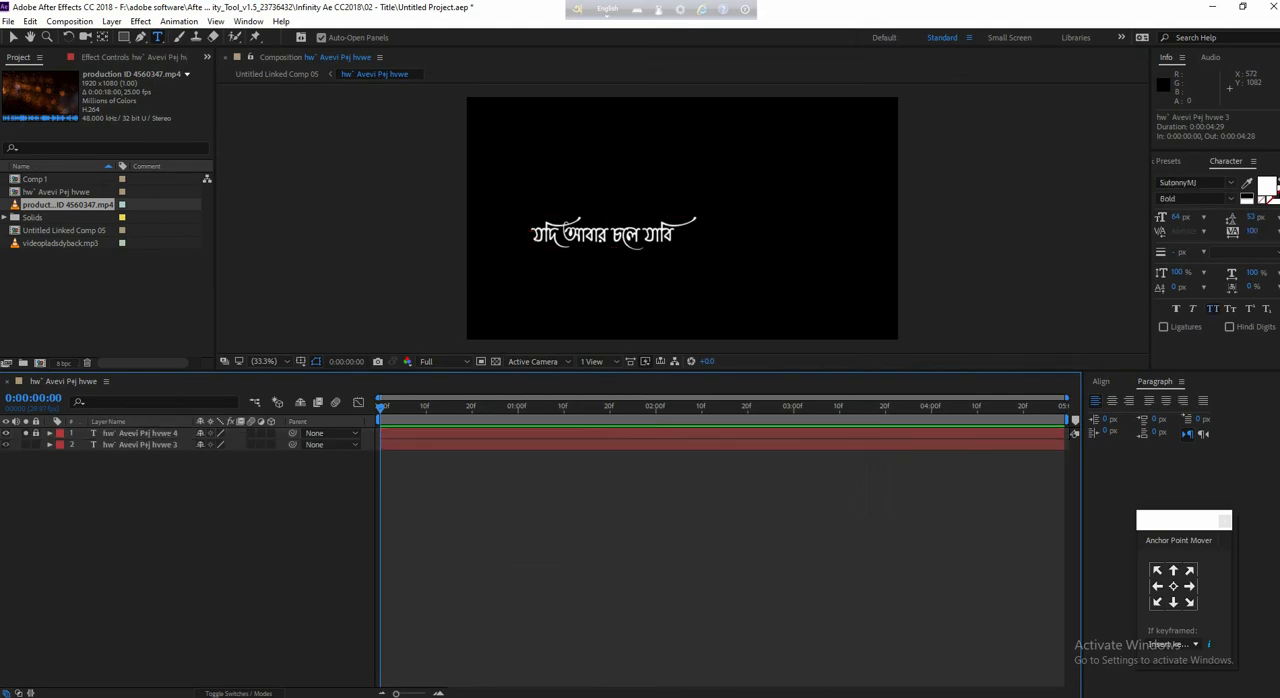
- Create a new text layer containing the copied lines "কেন কাছে তুই এলি, যদি আবার,চলে যাবি" and hide the locked duplicate
click(138, 445)
click(628, 236)
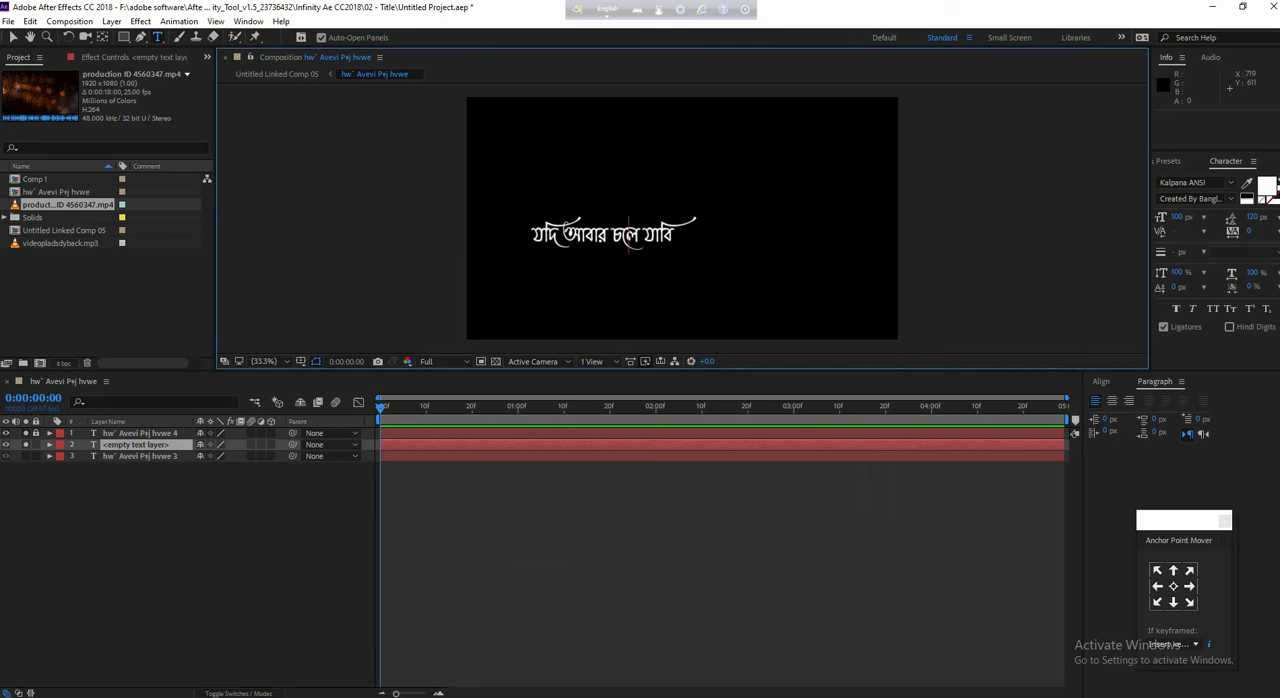
key(ctrl+v)
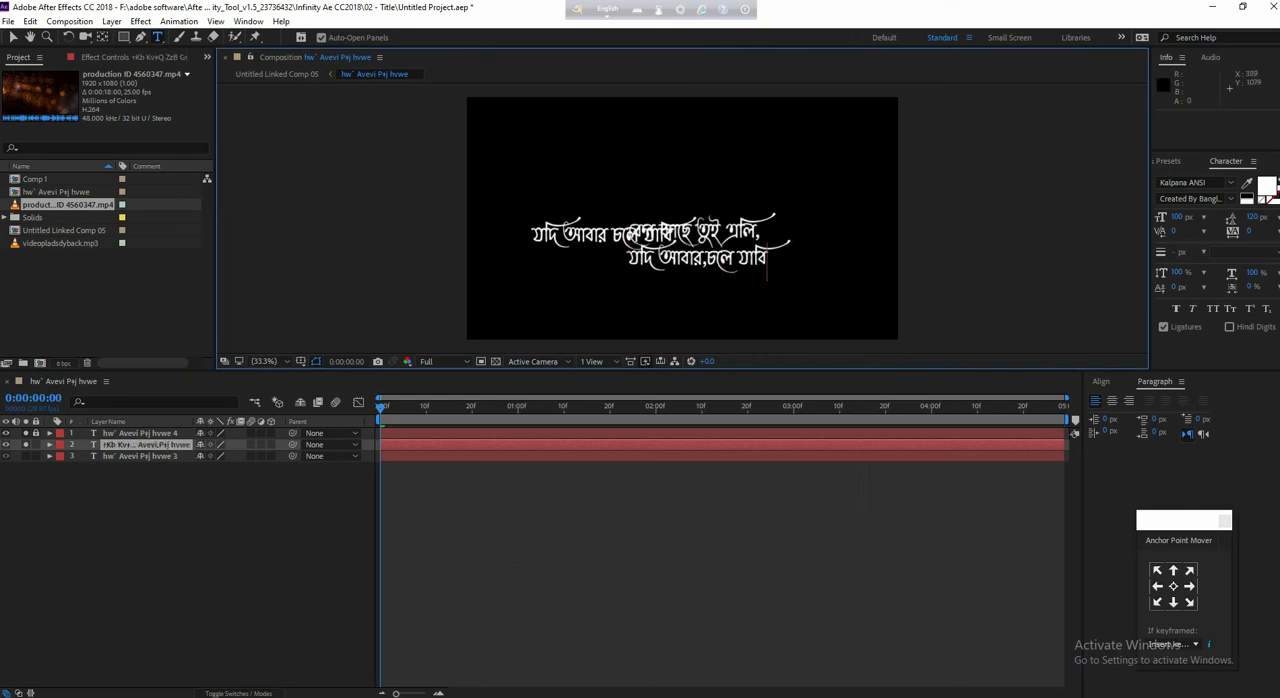
click(365, 432)
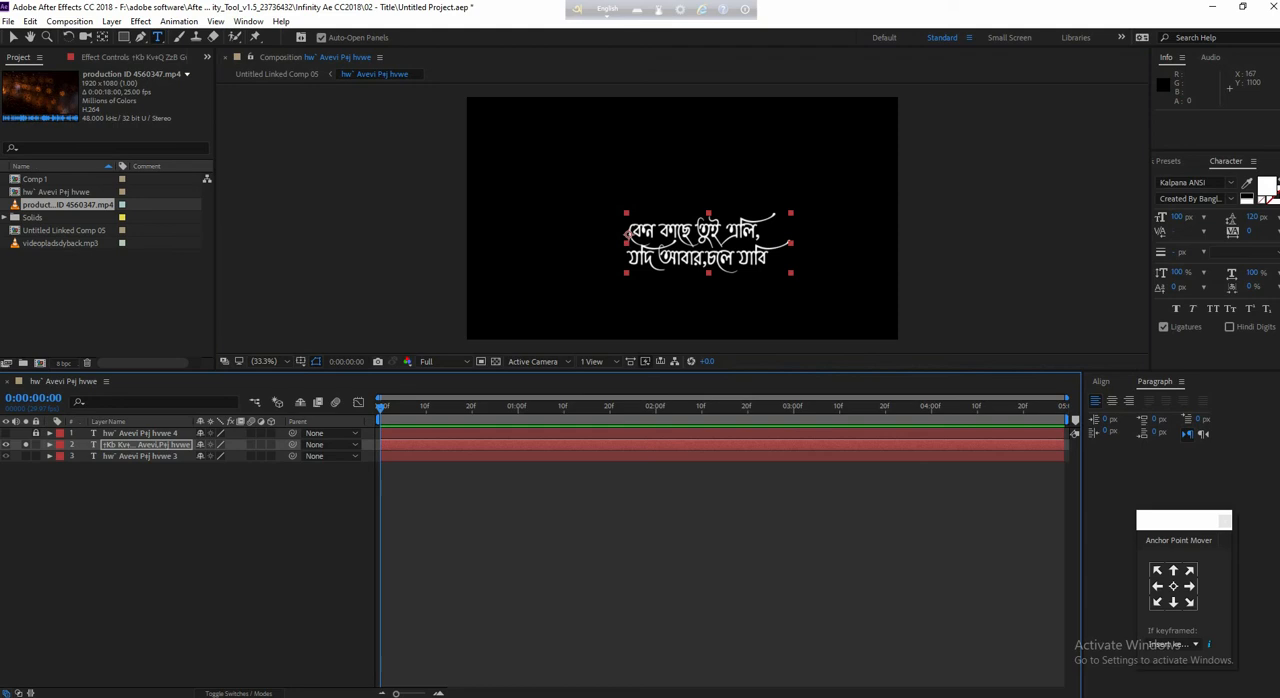
- Center the new two-line lyric text horizontally and vertically in the composition
click(1101, 382)
click(1120, 415)
drag(601, 234, 601, 210)
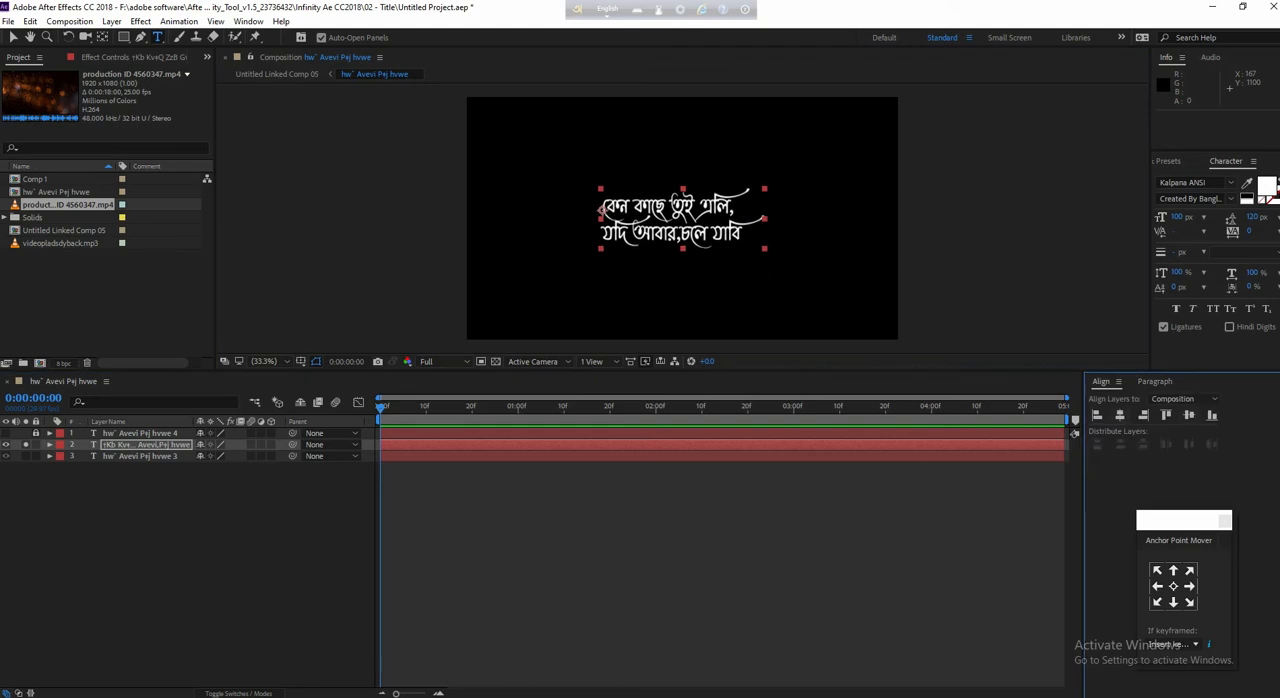
- Move the two-line lyric layer to the bottom of the layer stack and center its anchor point
click(145, 456)
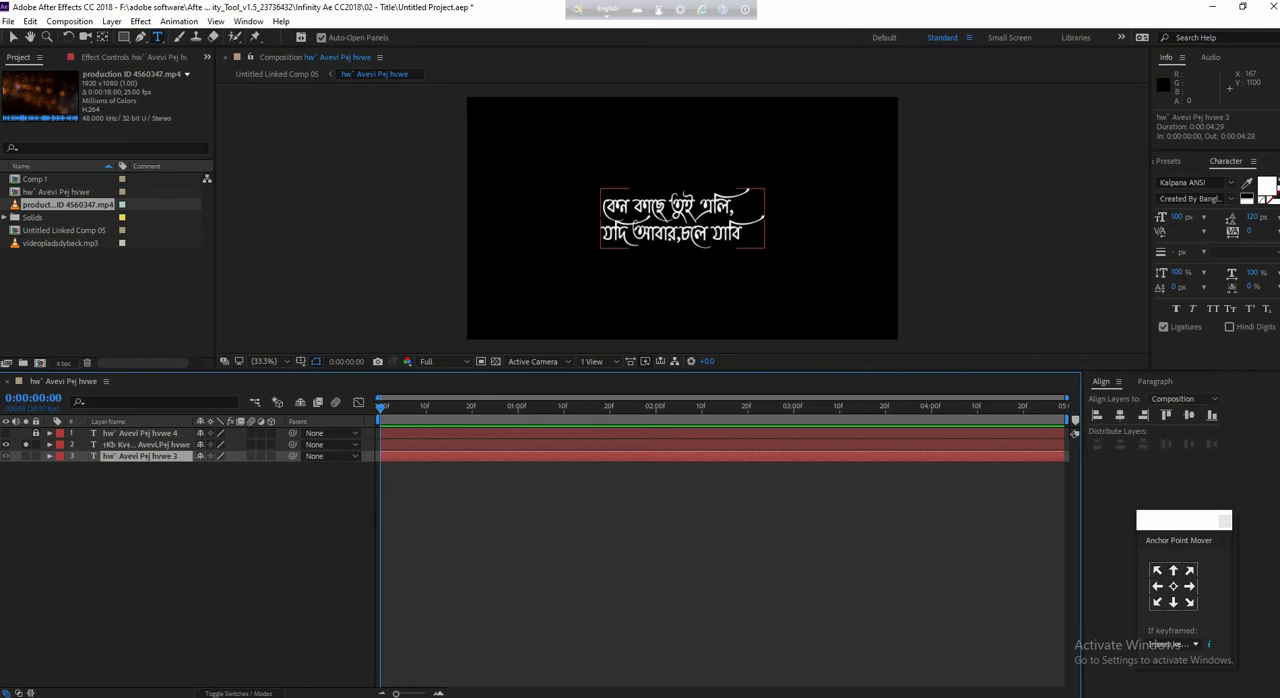
click(601, 210)
key(ctrl+bracketleft)
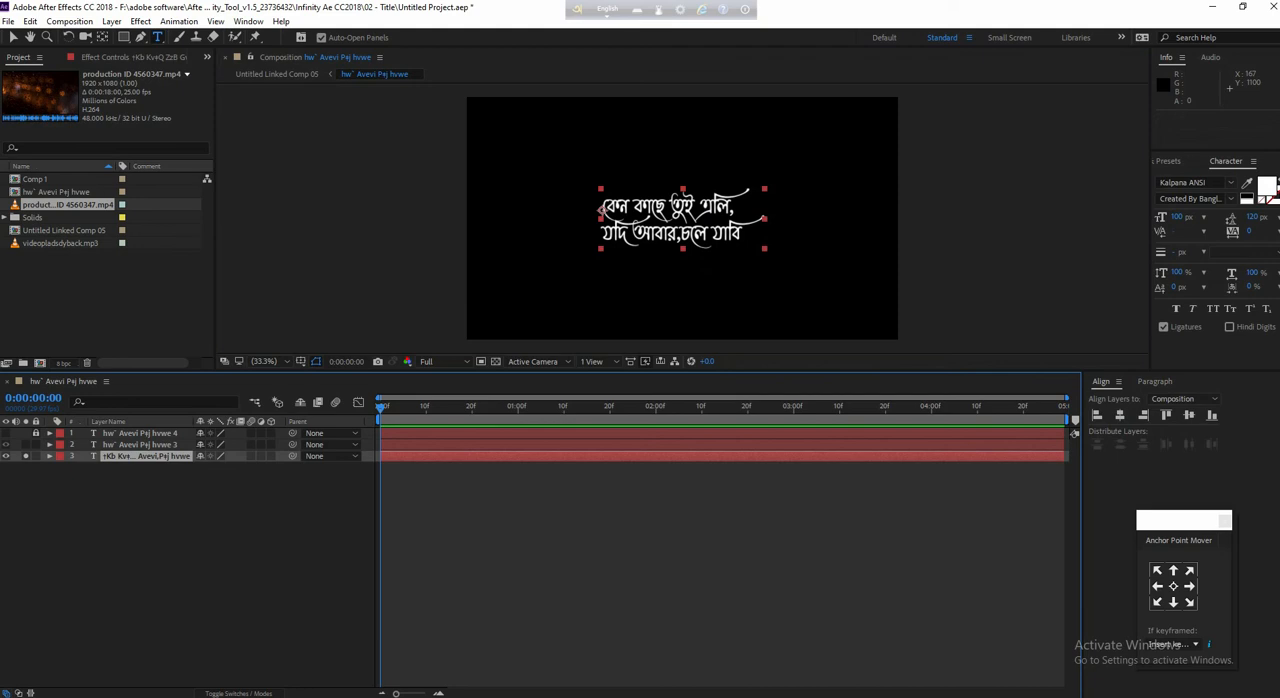
click(1120, 415)
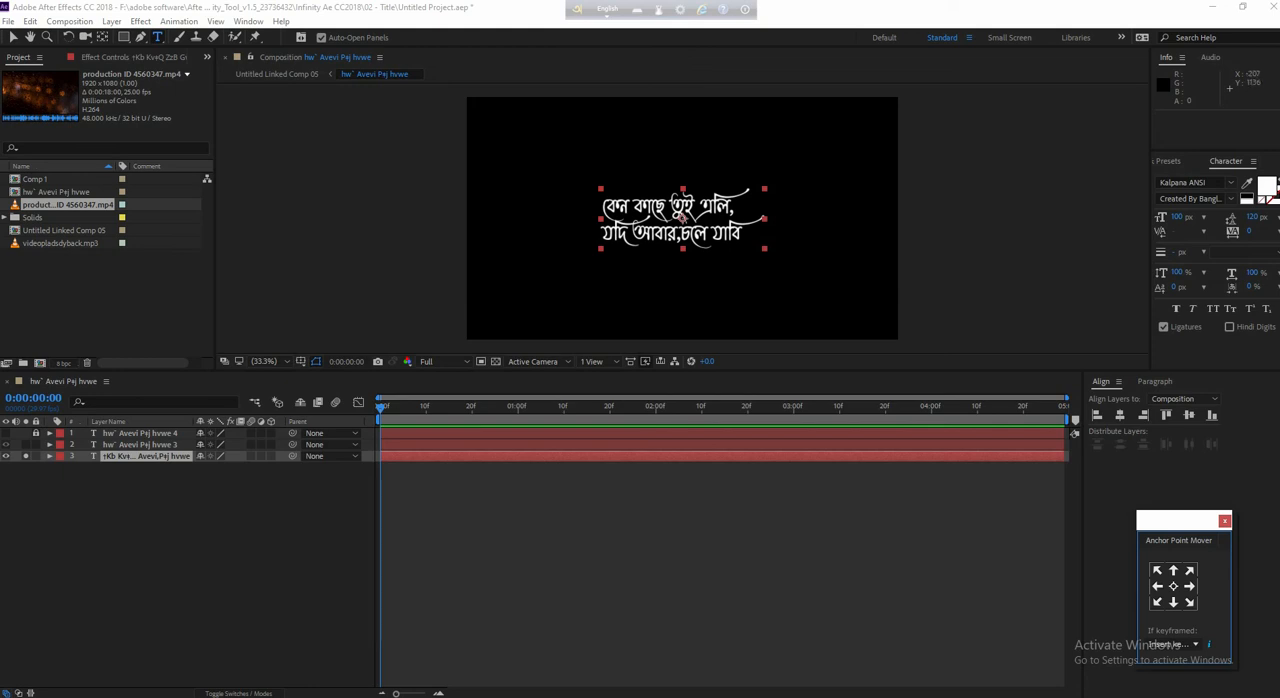
- Add an Opacity text animator to the two-line lyric layer
click(50, 456)
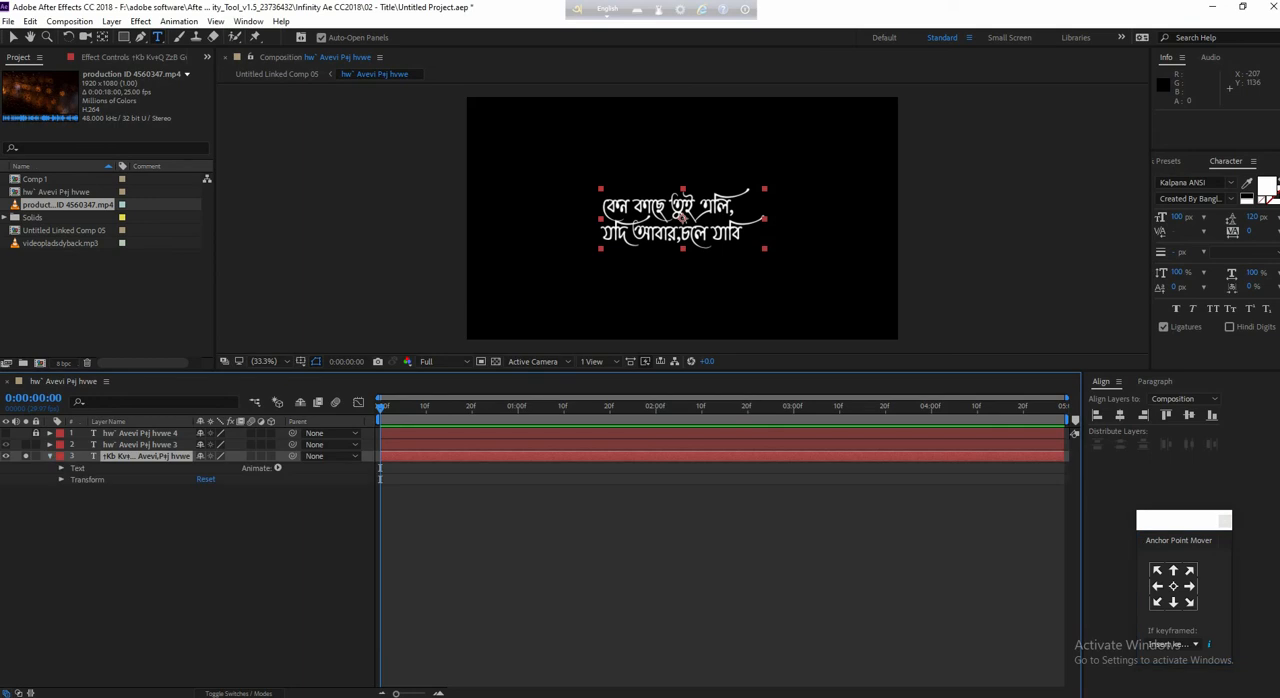
click(277, 467)
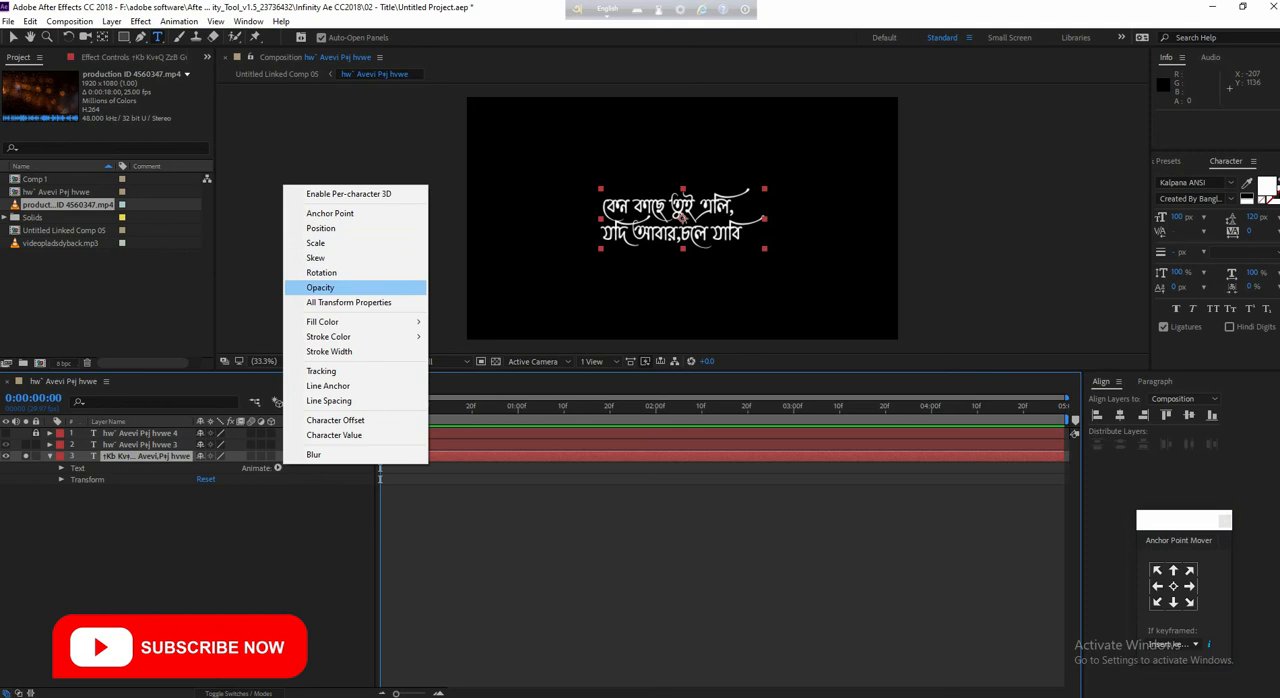
click(320, 287)
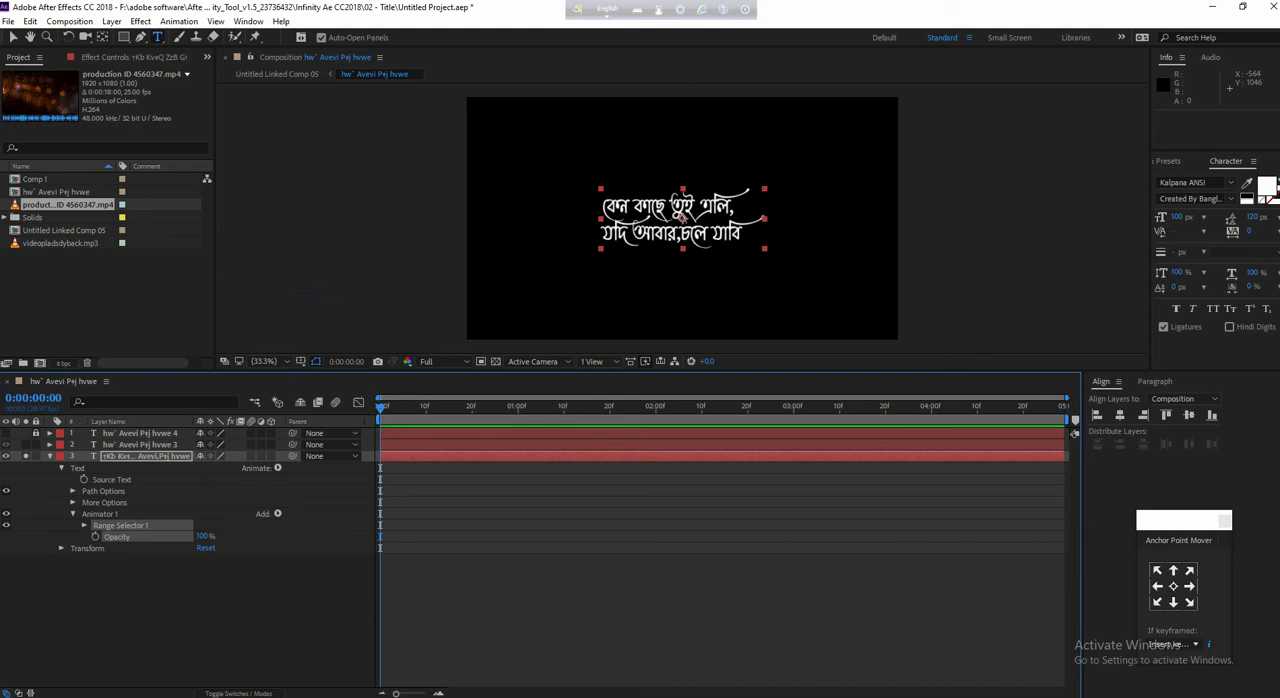
- Keyframe the range selector's Offset at -100% at the start of the two-line lyric layer
click(84, 525)
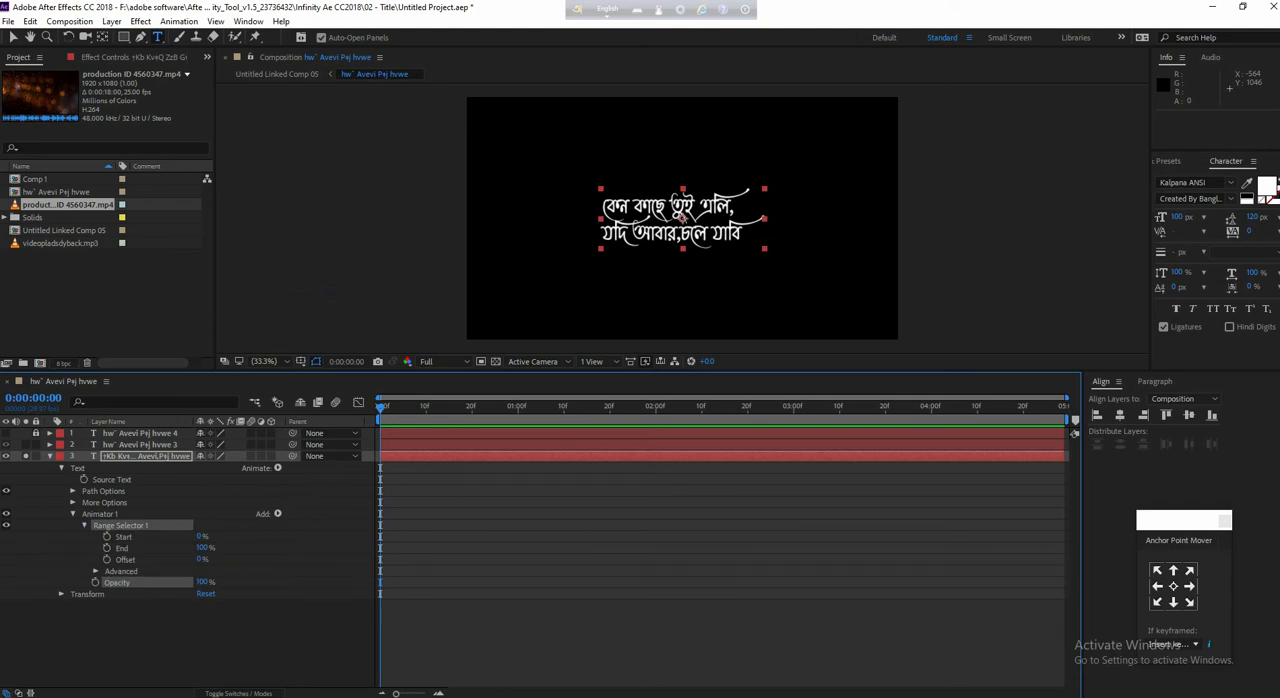
click(106, 559)
click(202, 559)
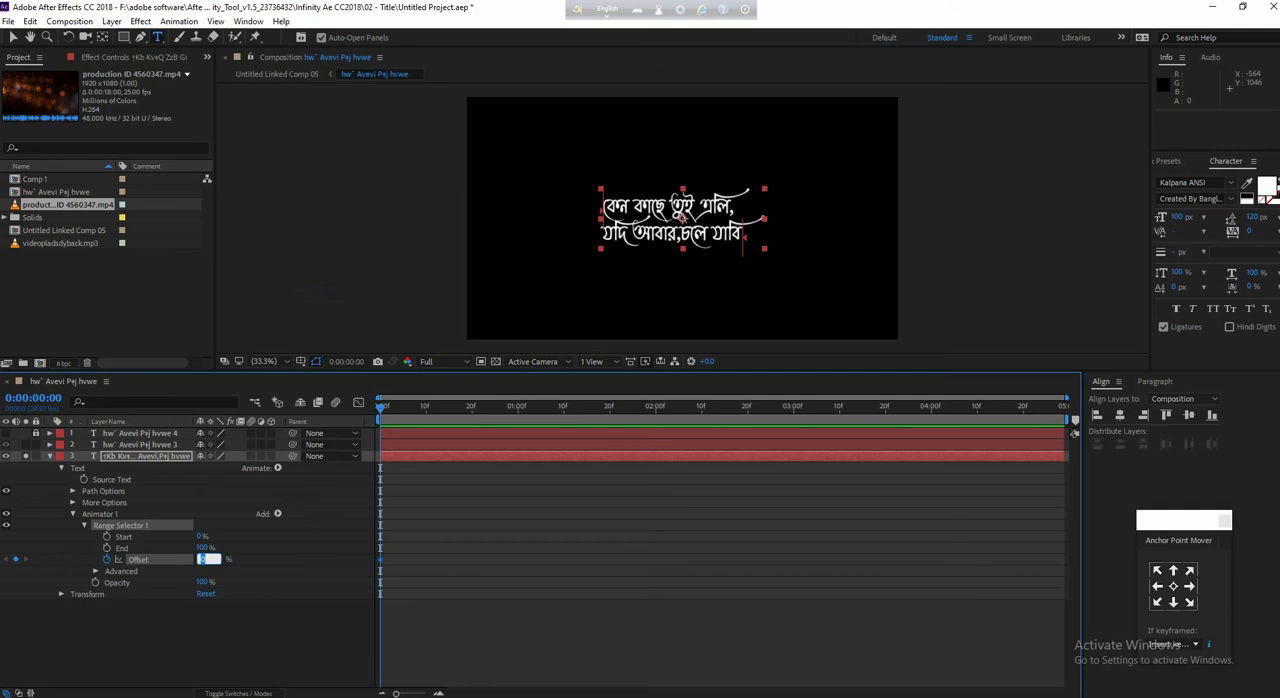
text(-100)
key(Return)
- Add an Offset keyframe of 100% at 0:00:02:00 and play back the animation from the start
click(54, 398)
click(57, 398)
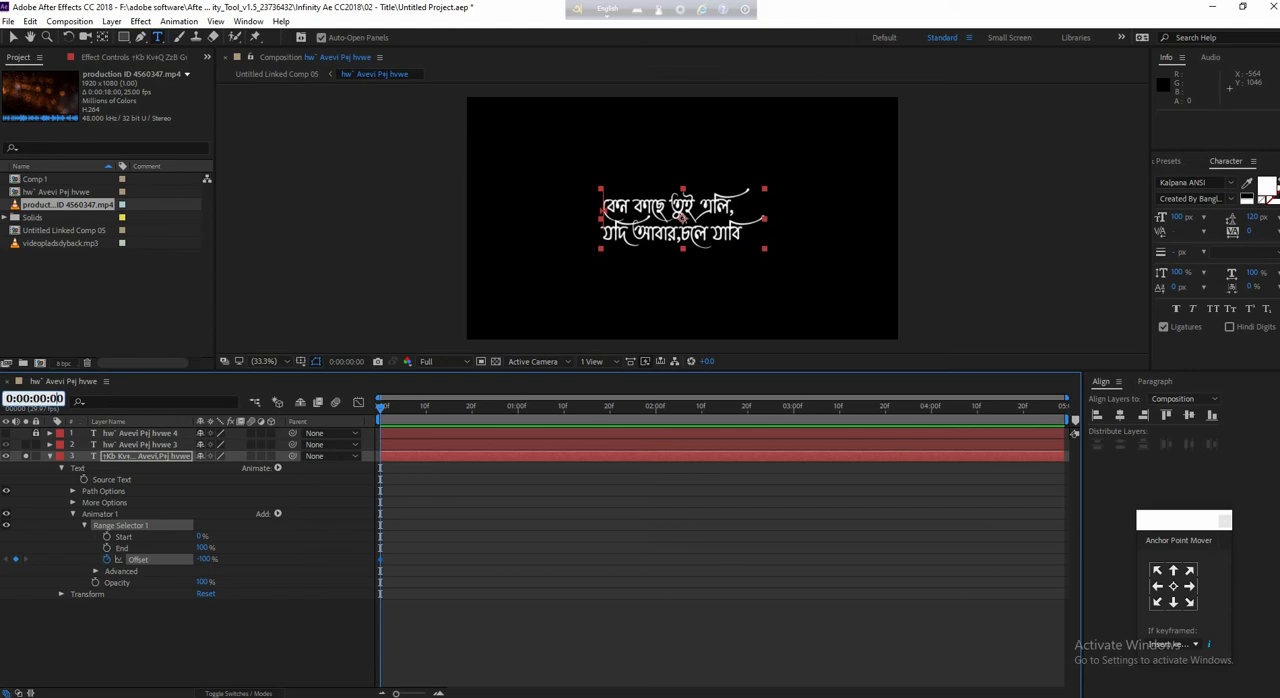
key(BackSpace)
text(6)
key(Return)
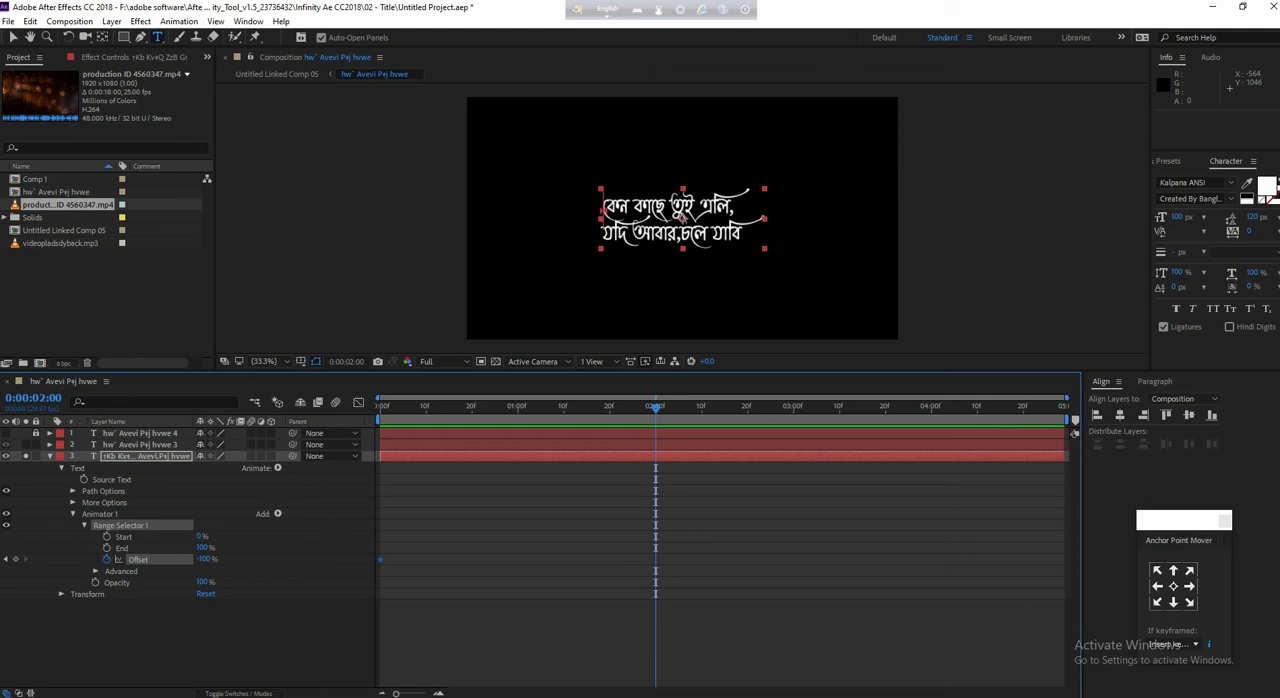
click(206, 560)
text(100)
key(Return)
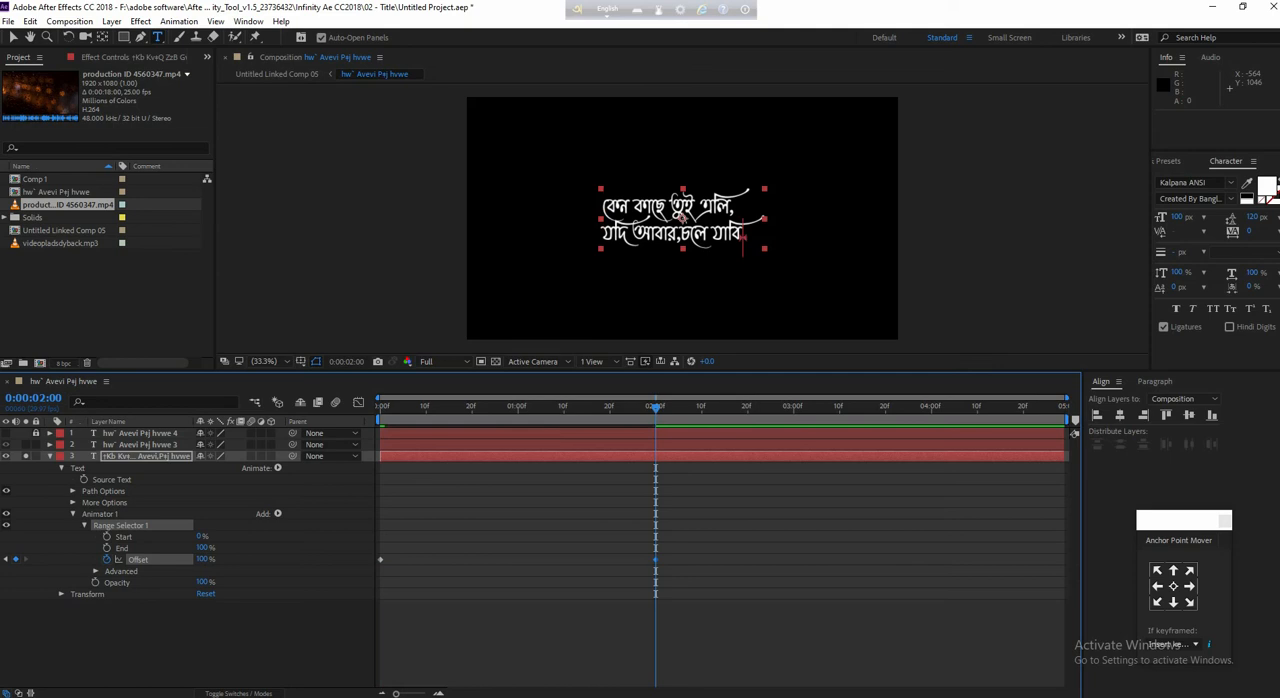
drag(656, 408, 380, 408)
key(space)
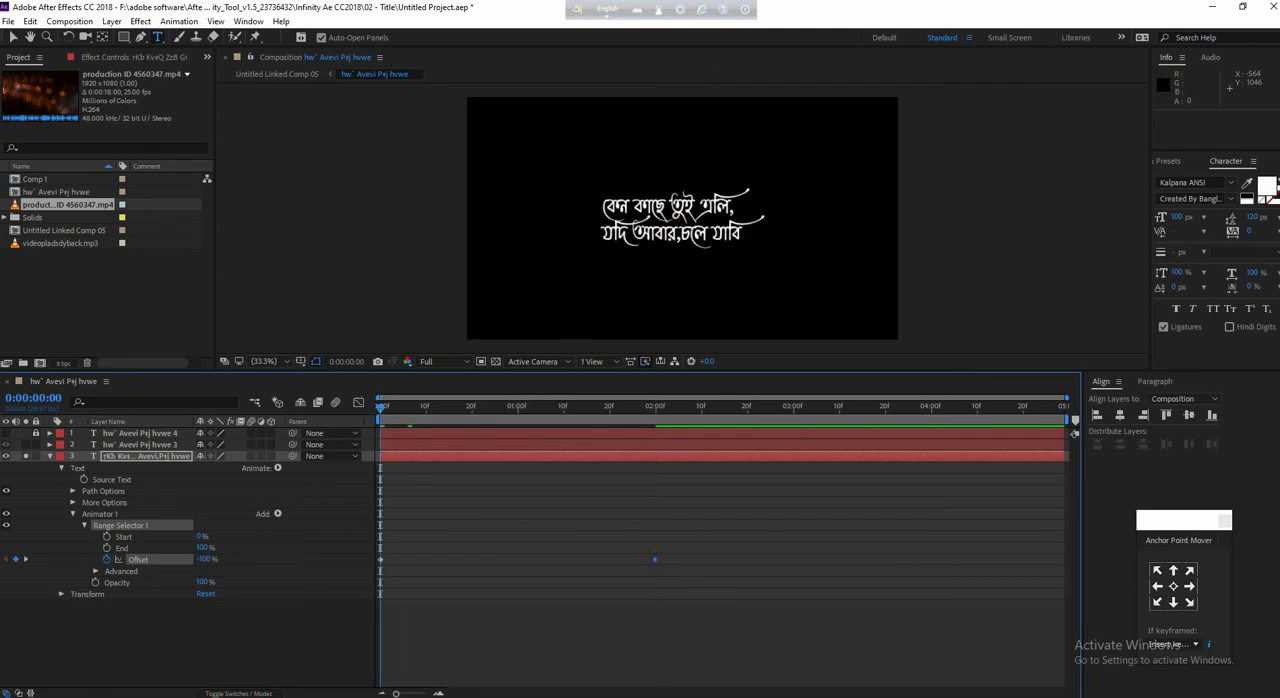
key(space)
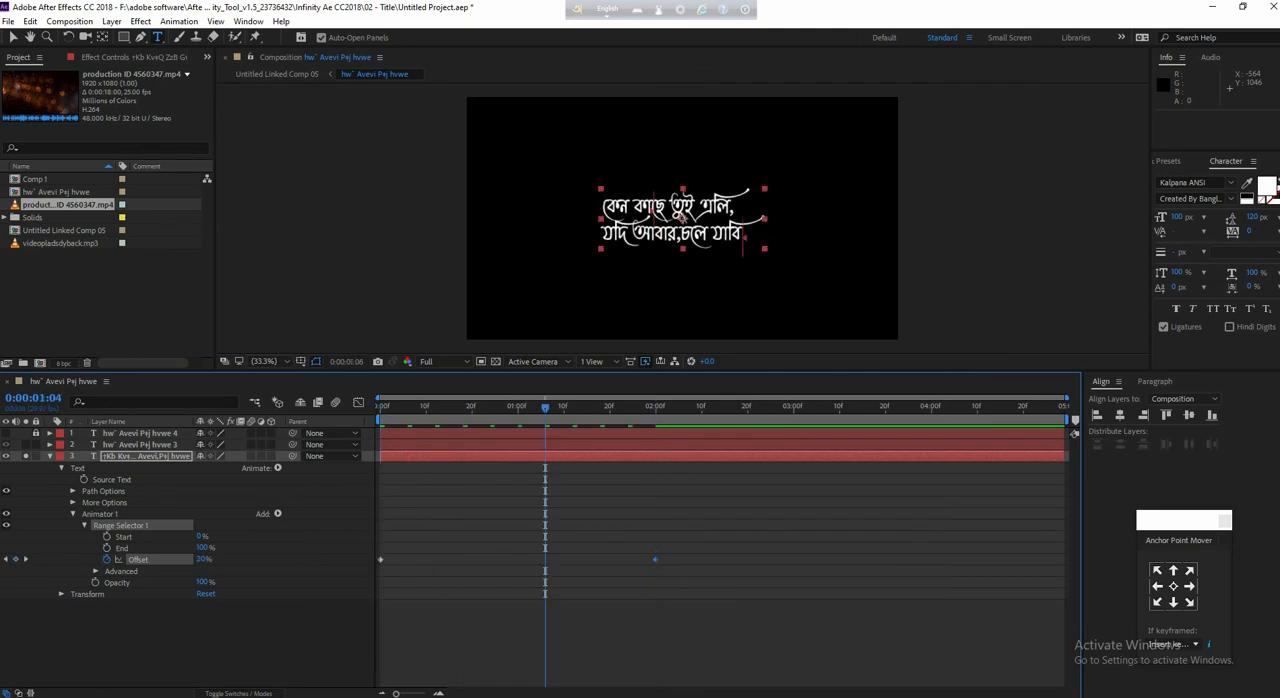
- Set the range selector's Based On option to Words and preview the animation
drag(545, 408, 468, 408)
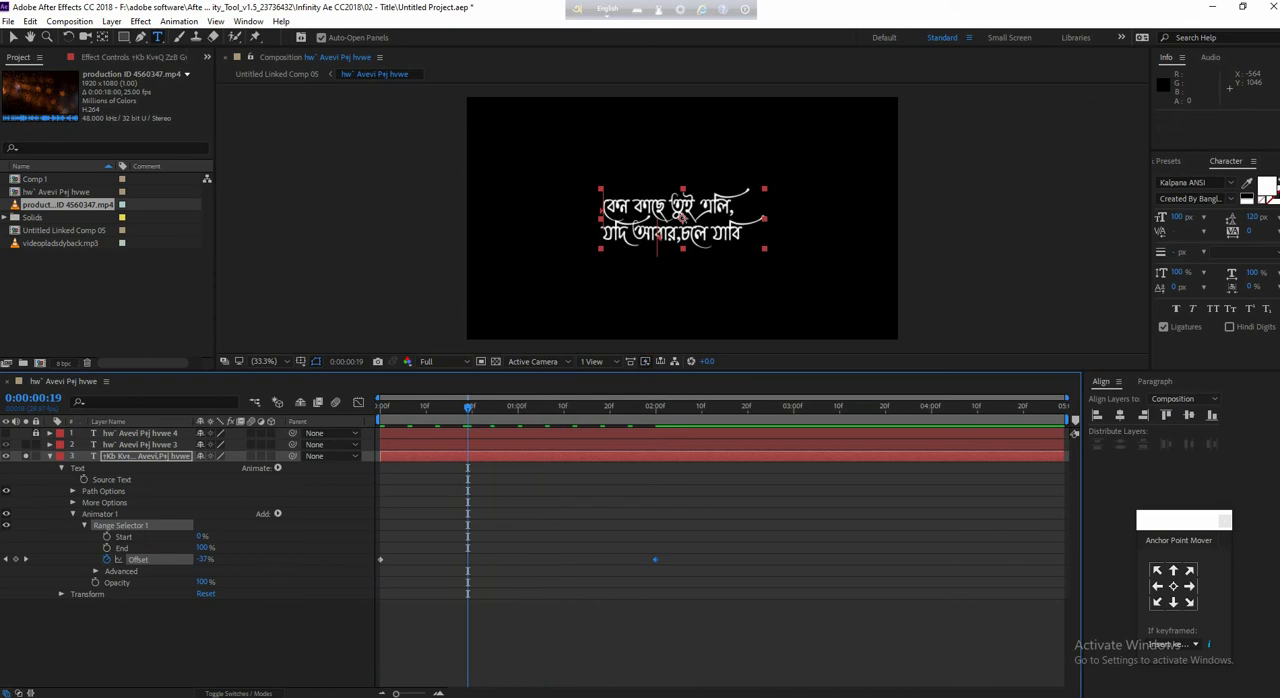
click(96, 571)
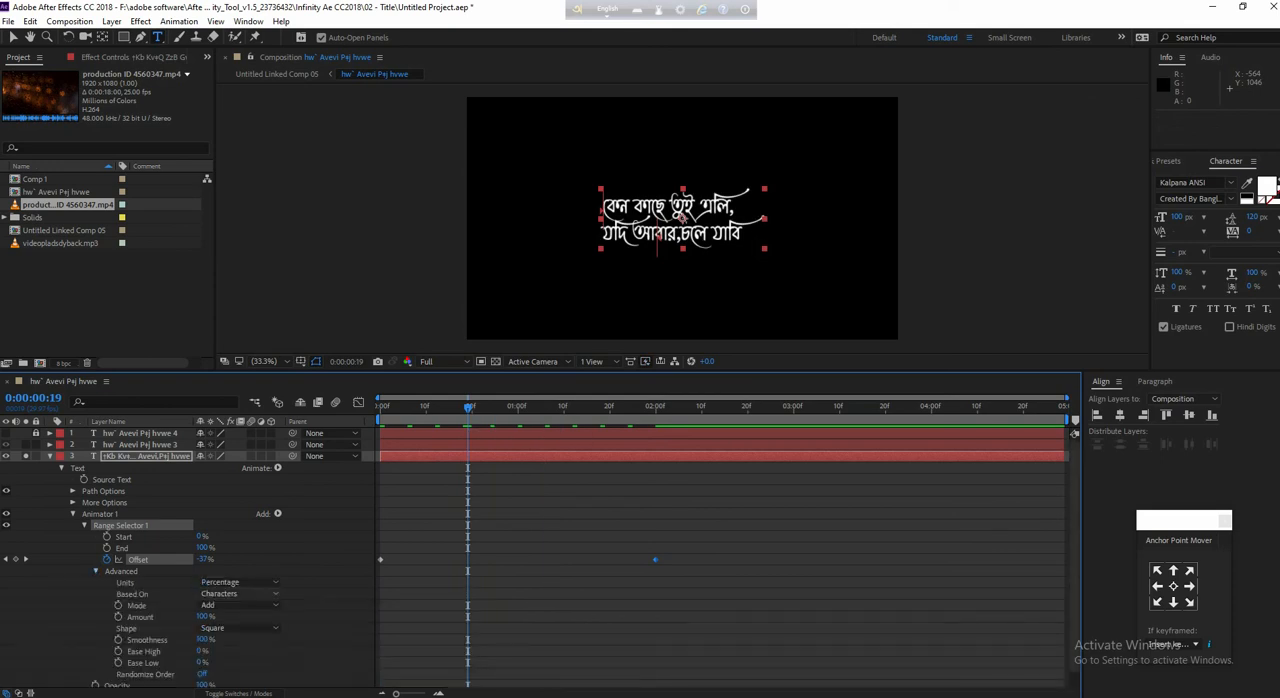
click(238, 593)
click(235, 637)
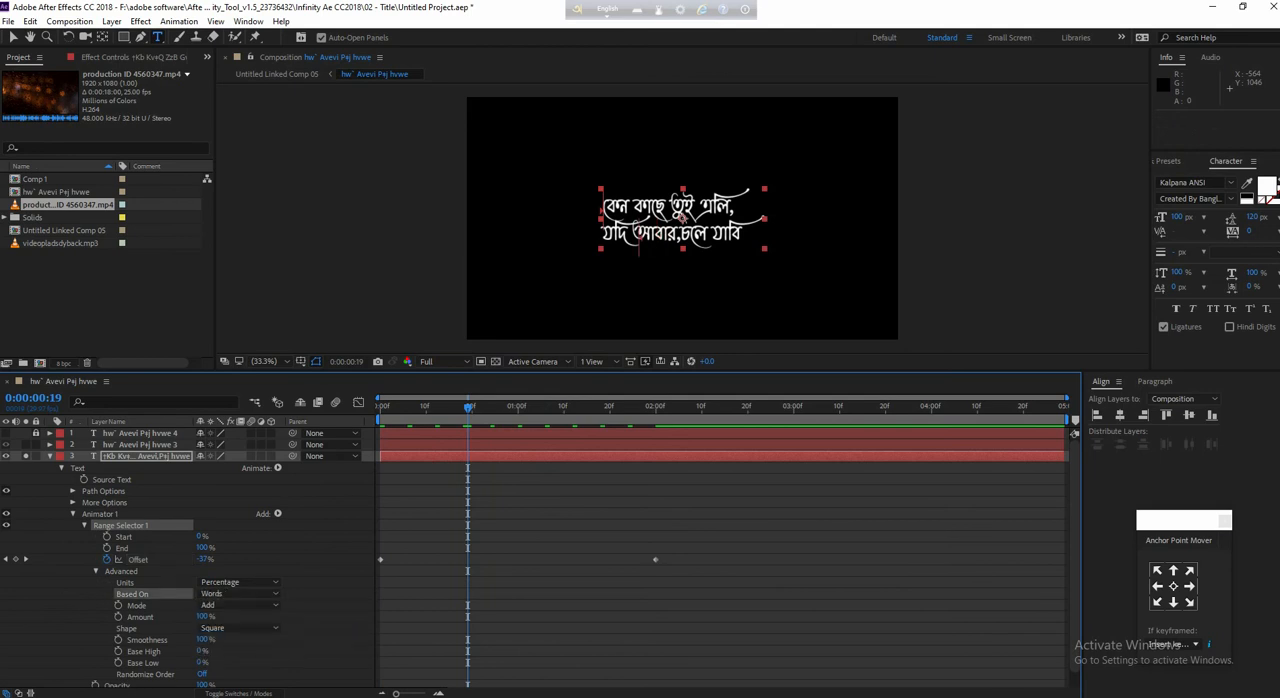
key(space)
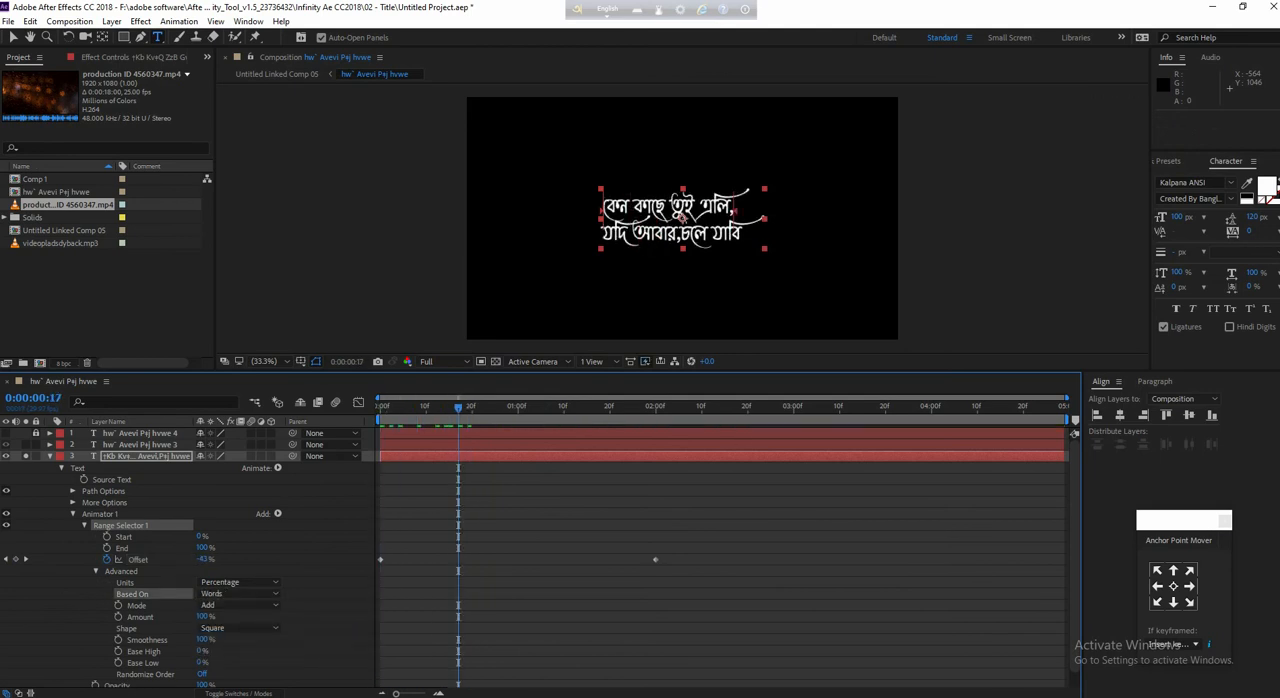
- Set the range selector's Shape to Ramp Up and preview the animation from the start
click(240, 628)
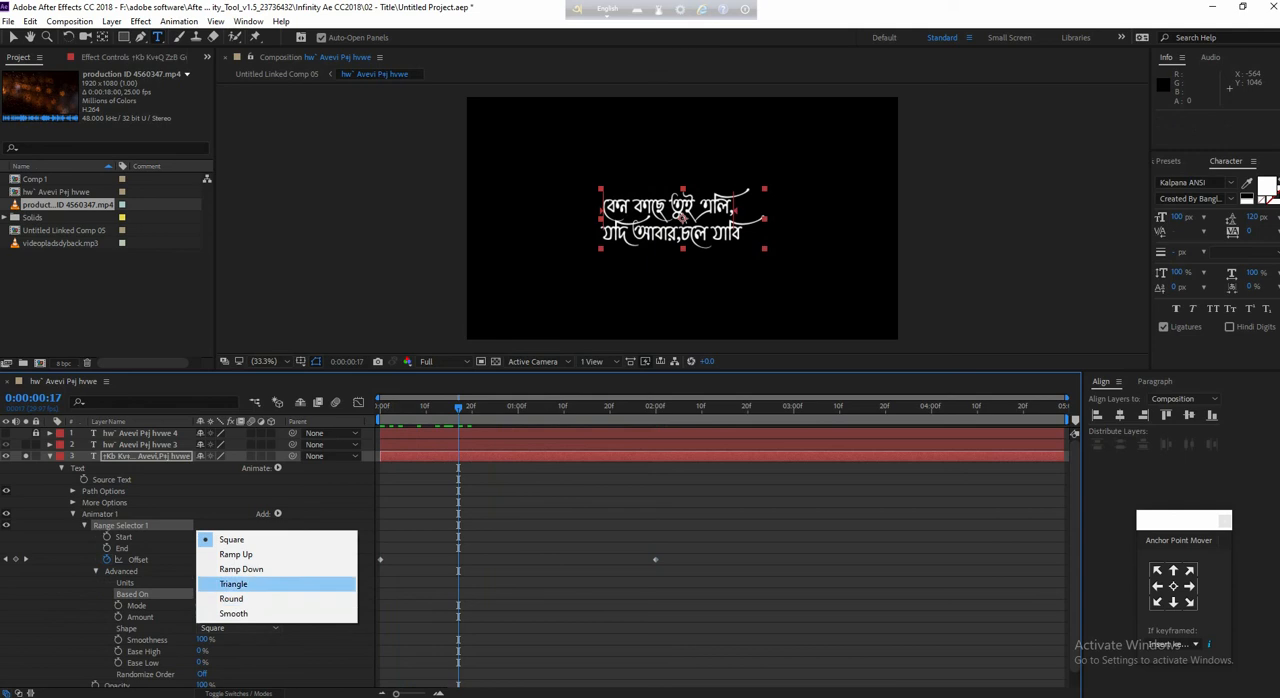
click(236, 554)
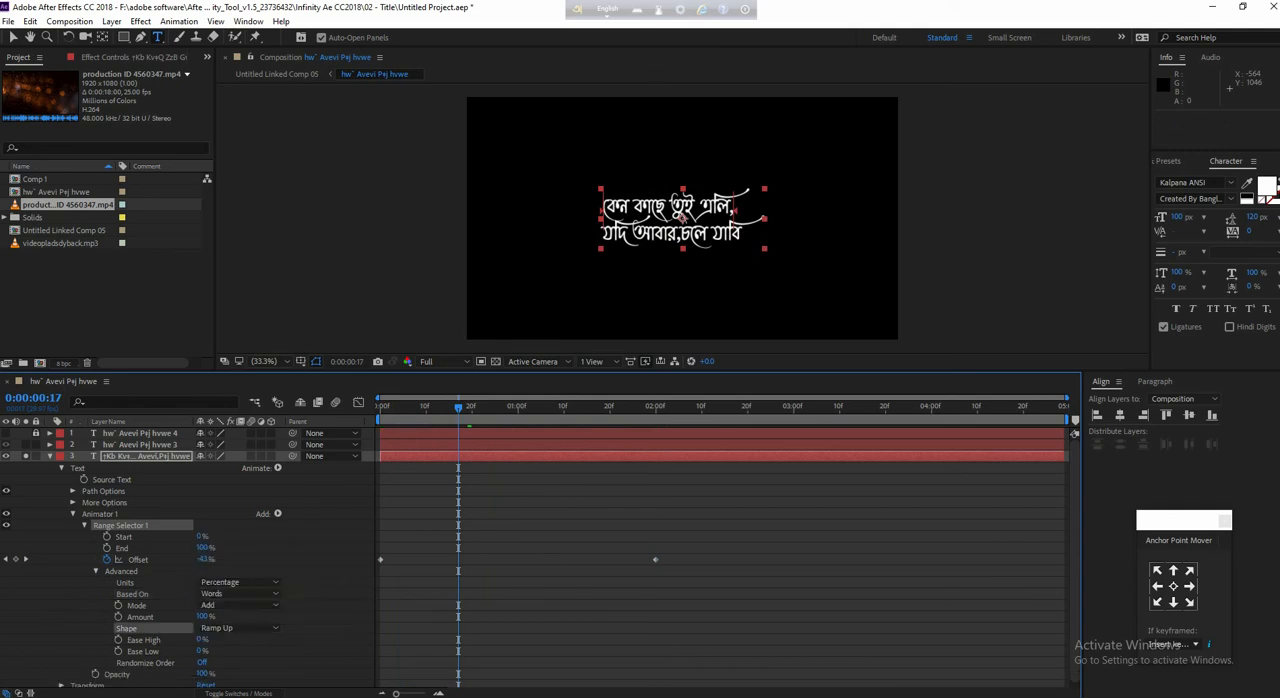
drag(458, 407, 380, 407)
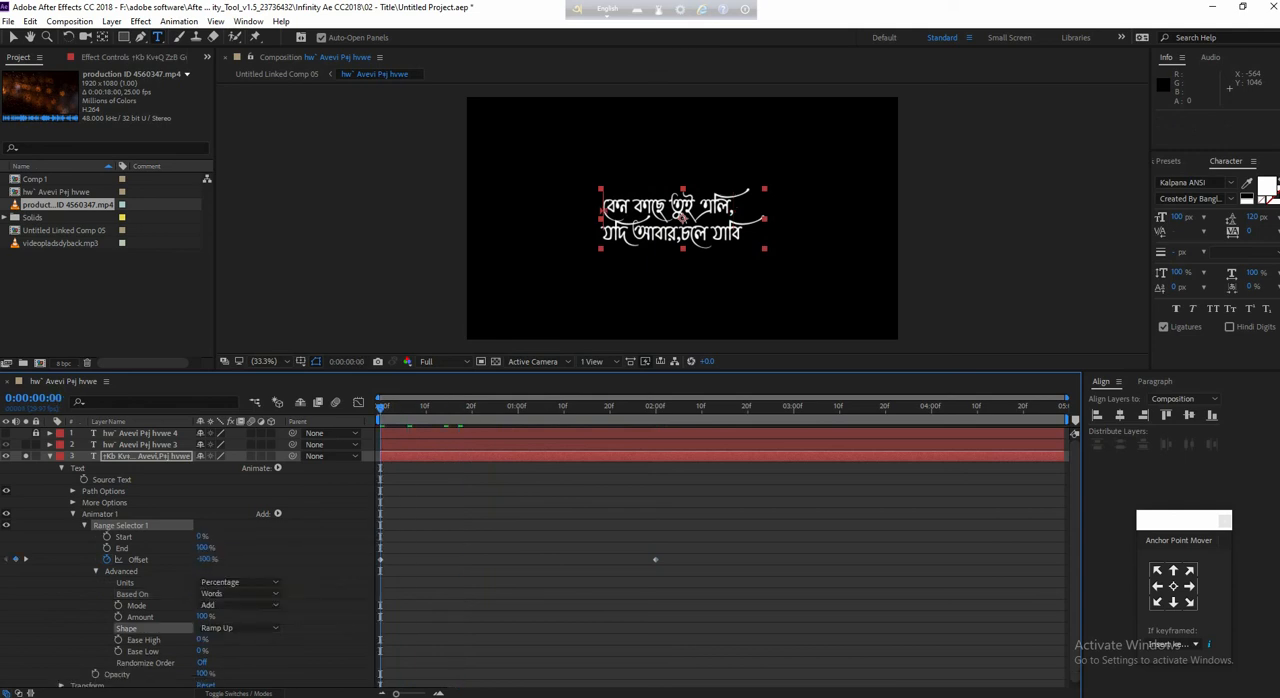
key(space)
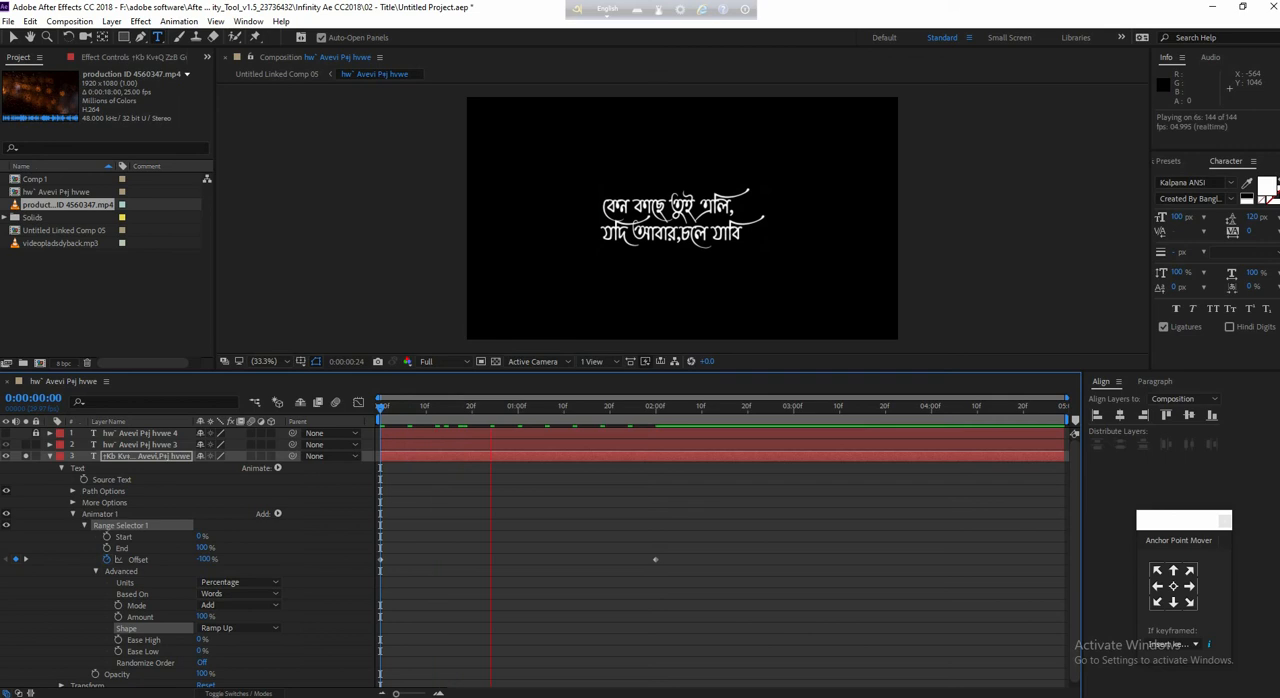
key(space)
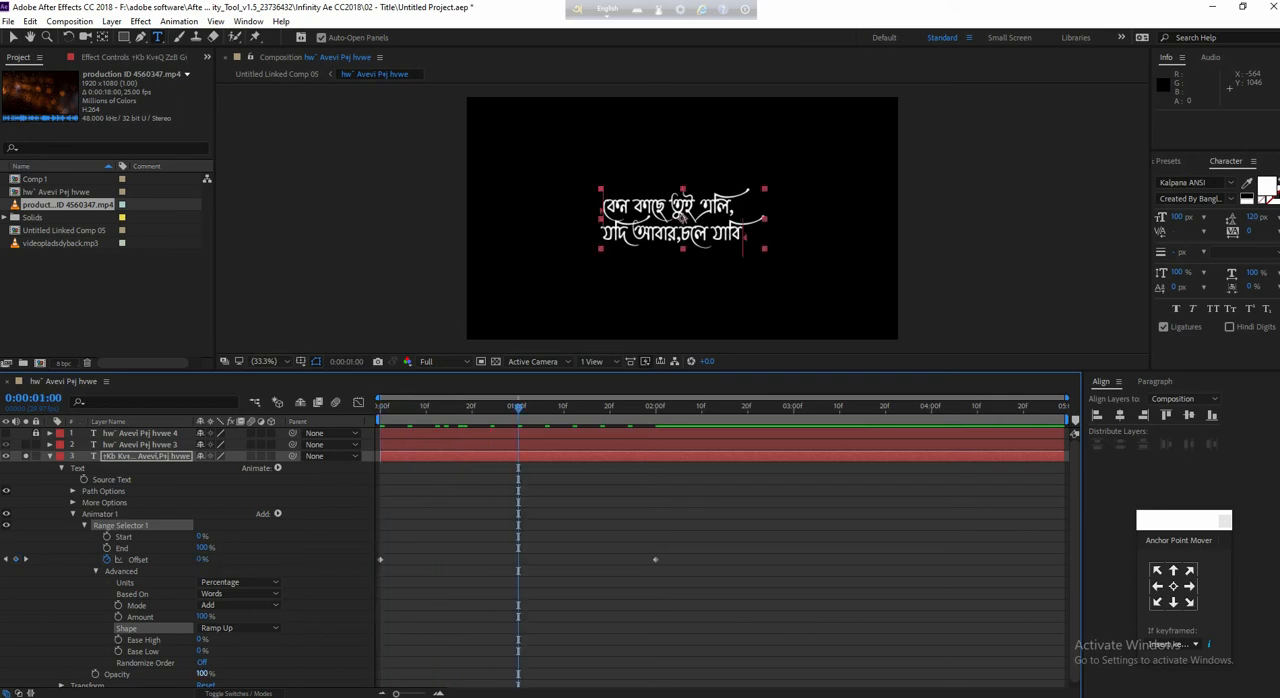
- Set the text animator's Opacity to 0% and play back the lyric reveal from the start
click(203, 674)
text(0)
key(Return)
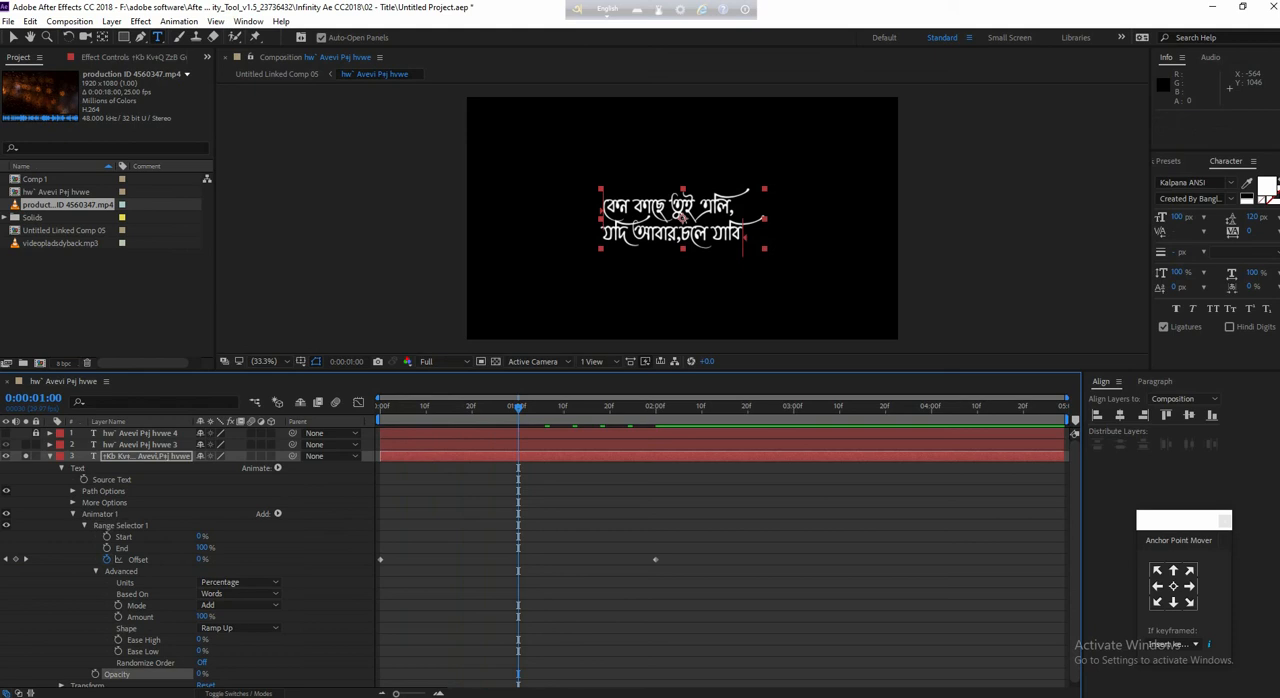
drag(518, 407, 380, 407)
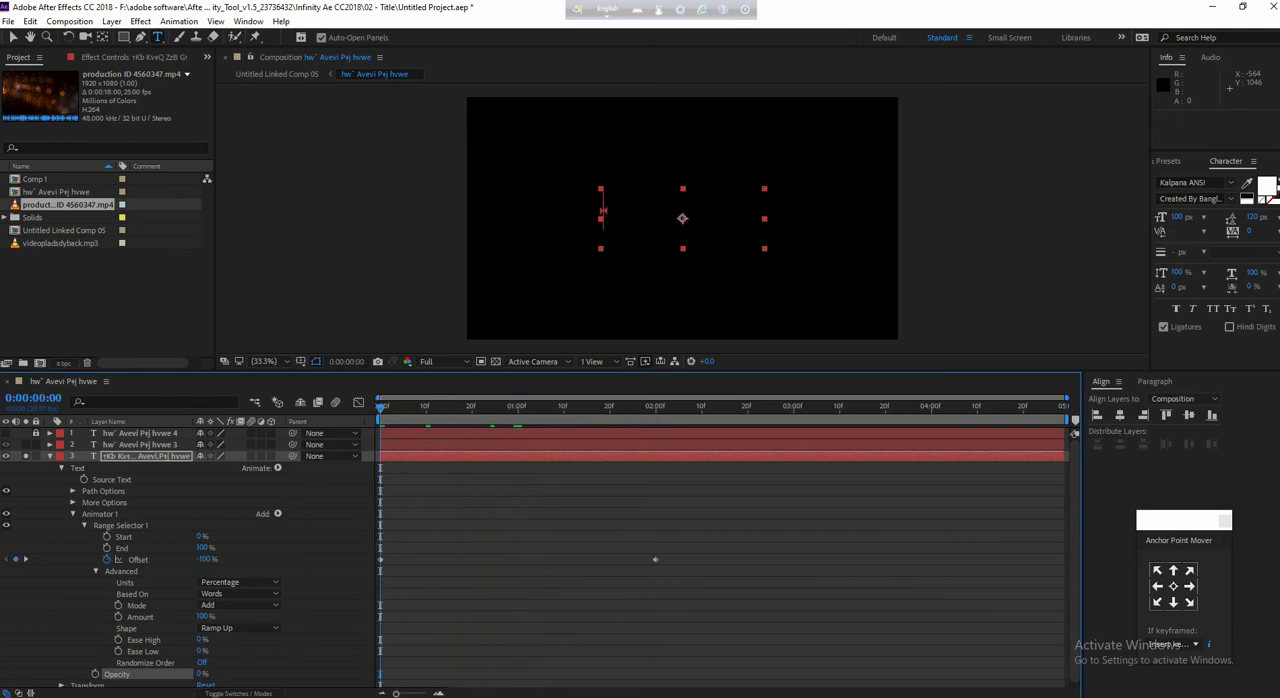
key(space)
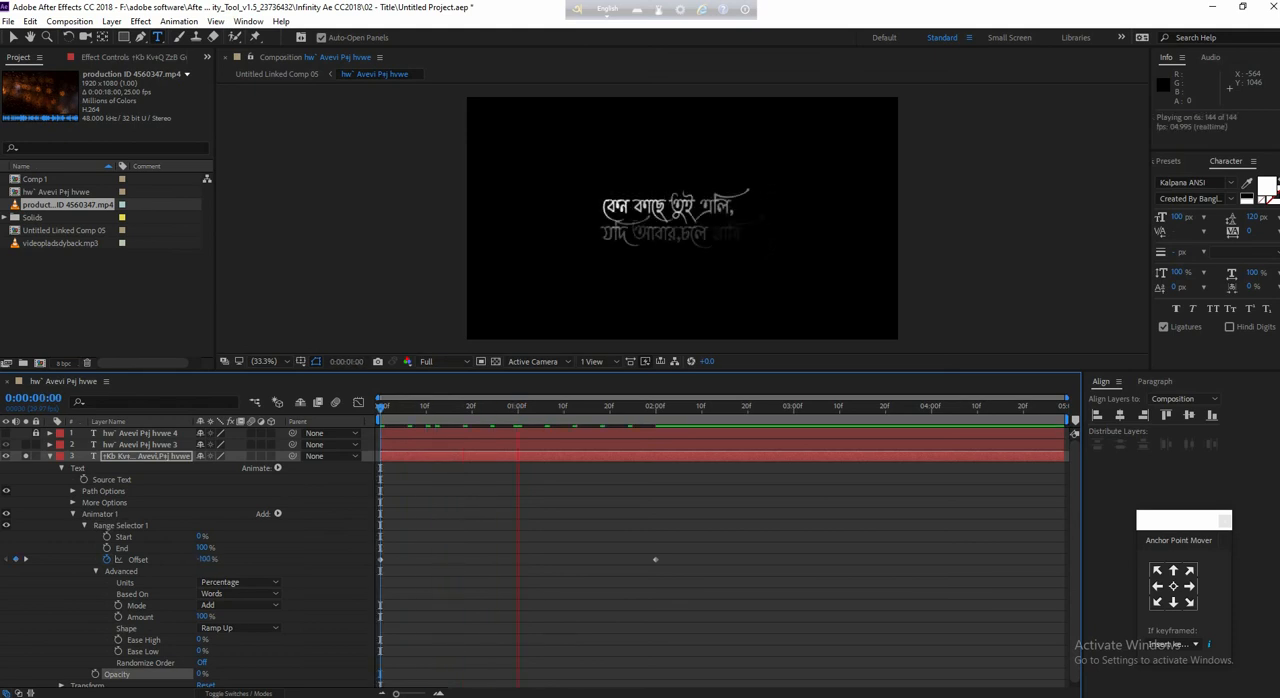
key(space)
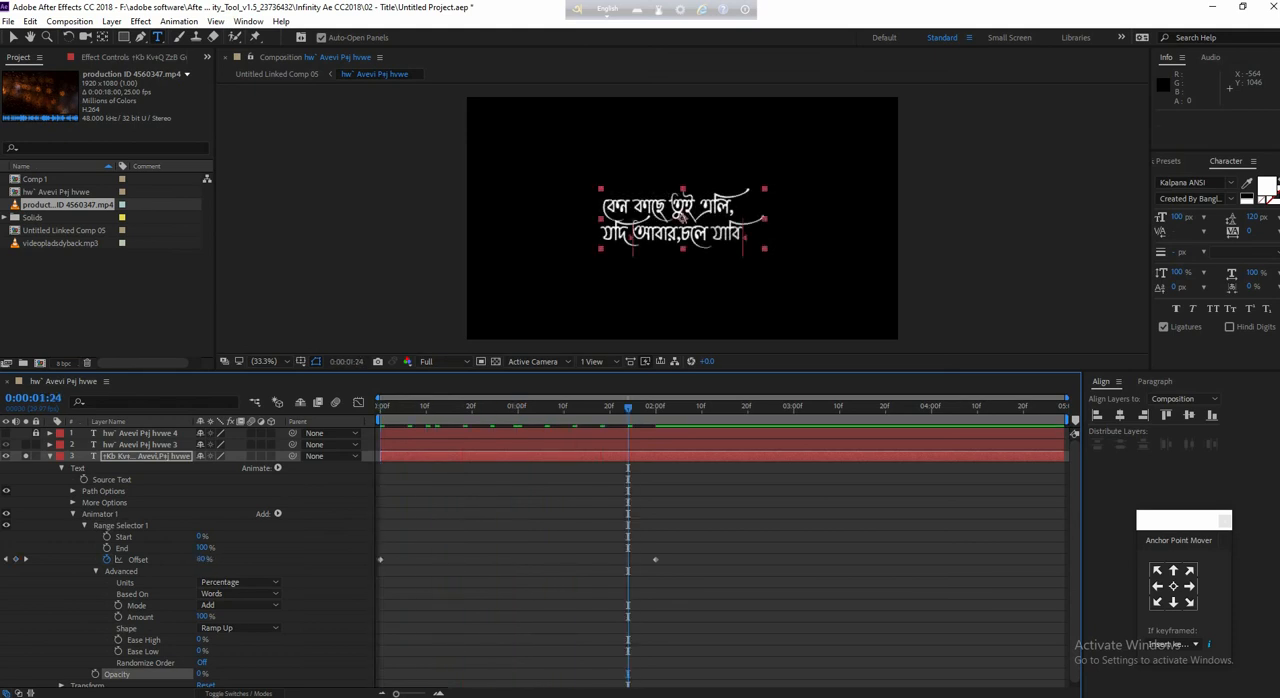
key(space)
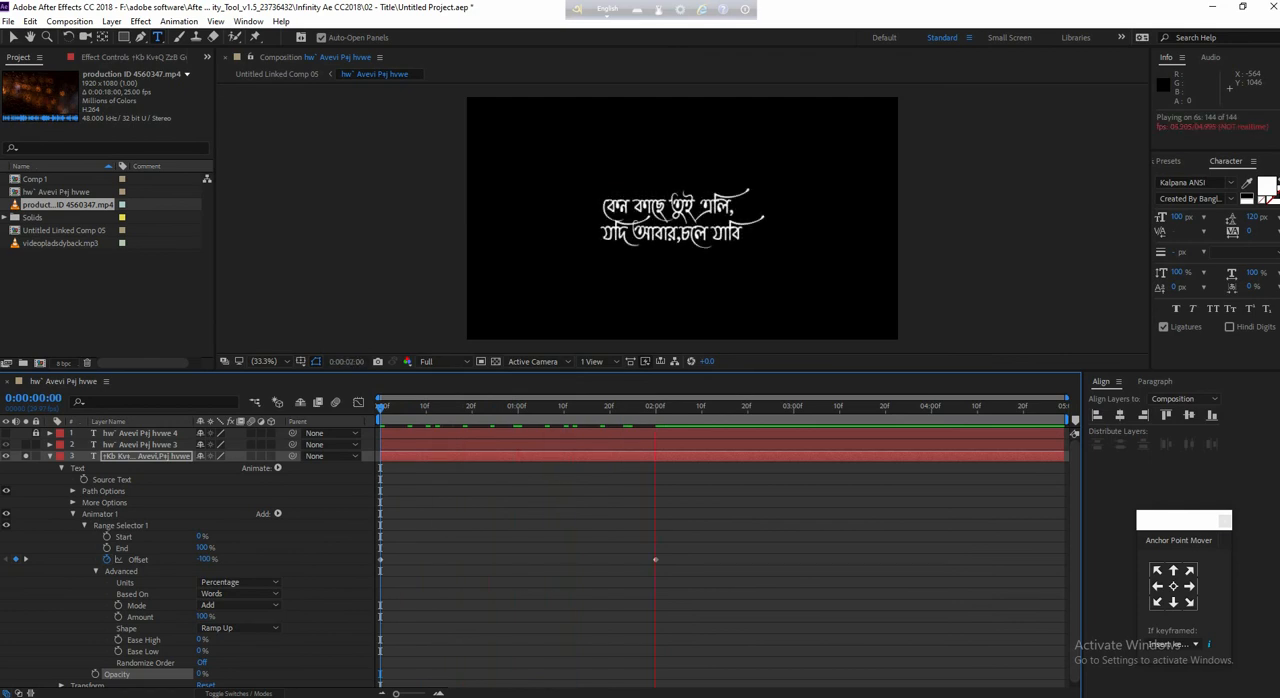
key(space)
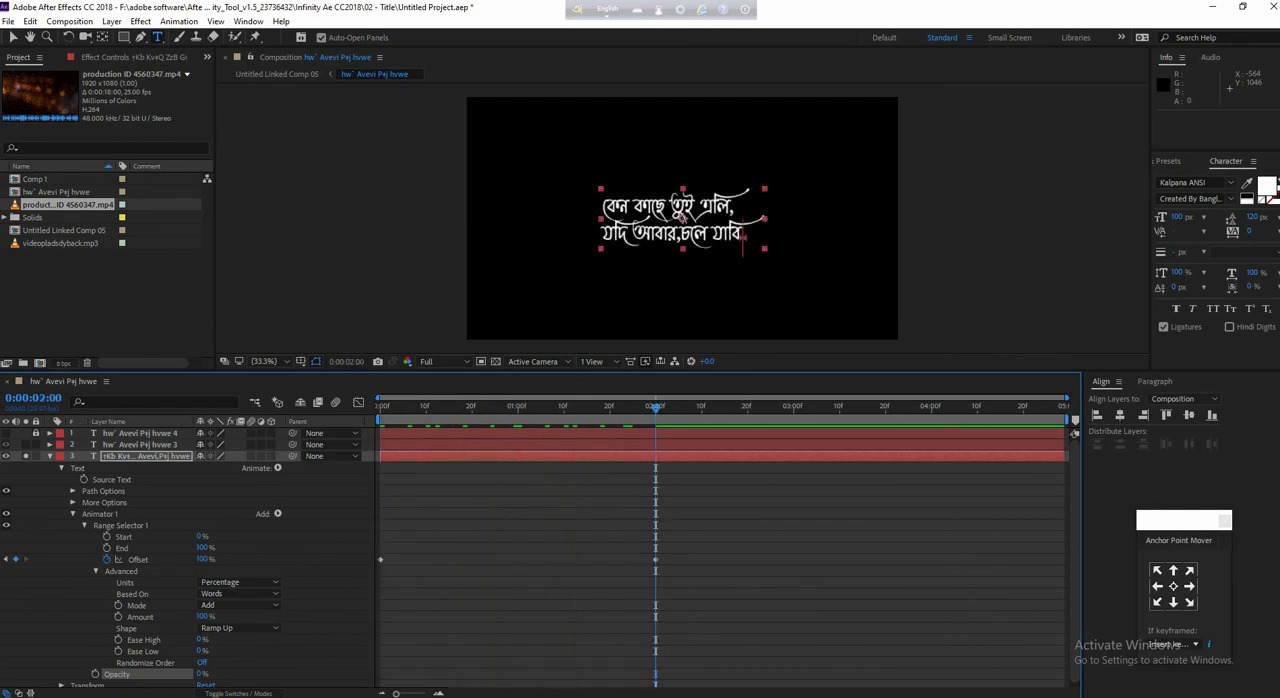
- Try basing the range selector on Lines and preview the reveal from the start
click(240, 594)
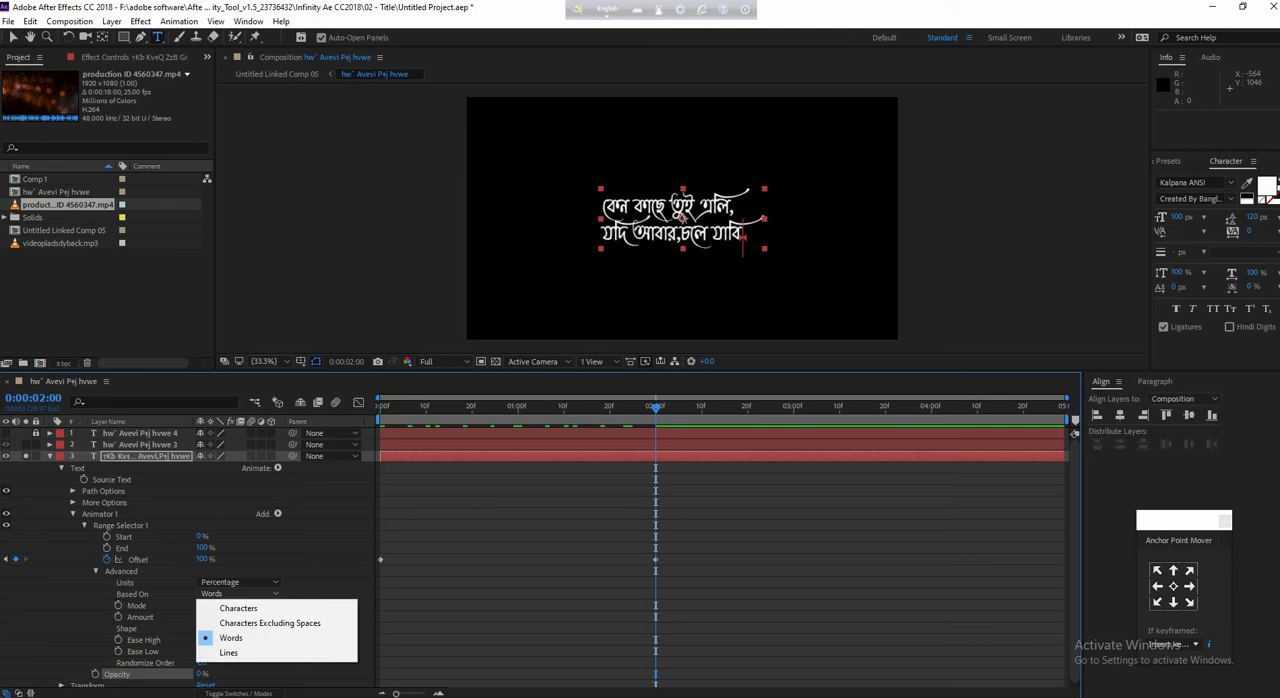
click(228, 652)
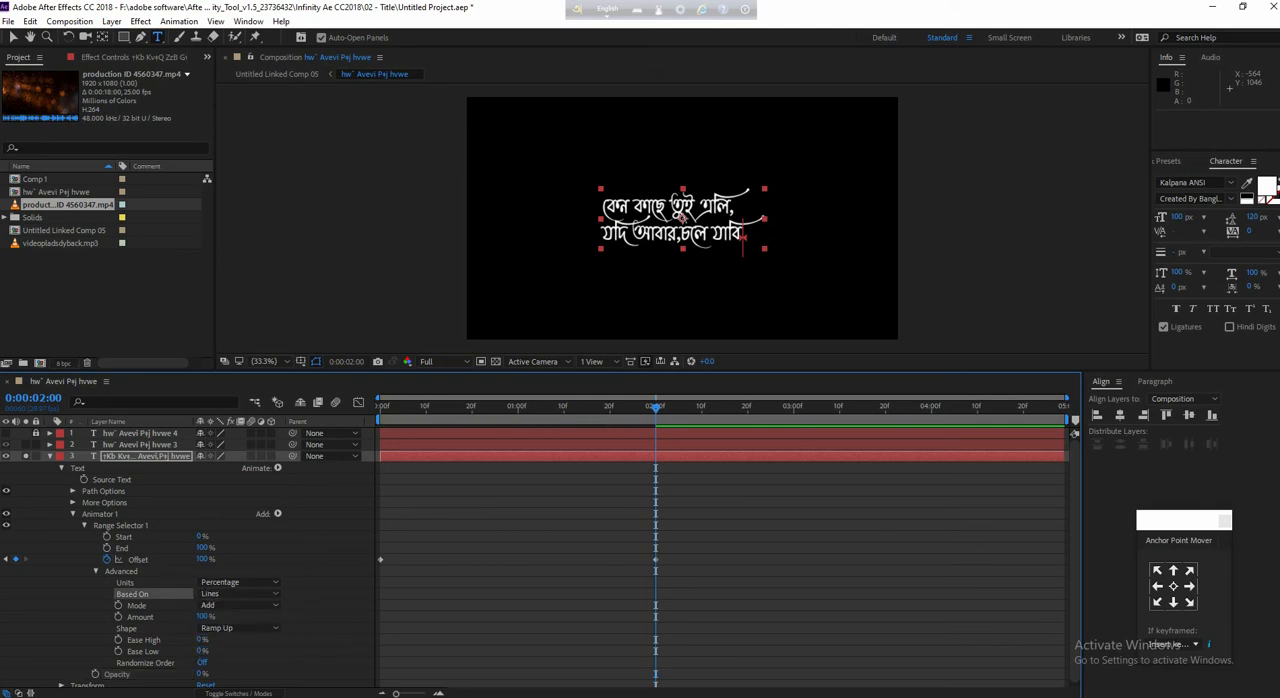
key(Home)
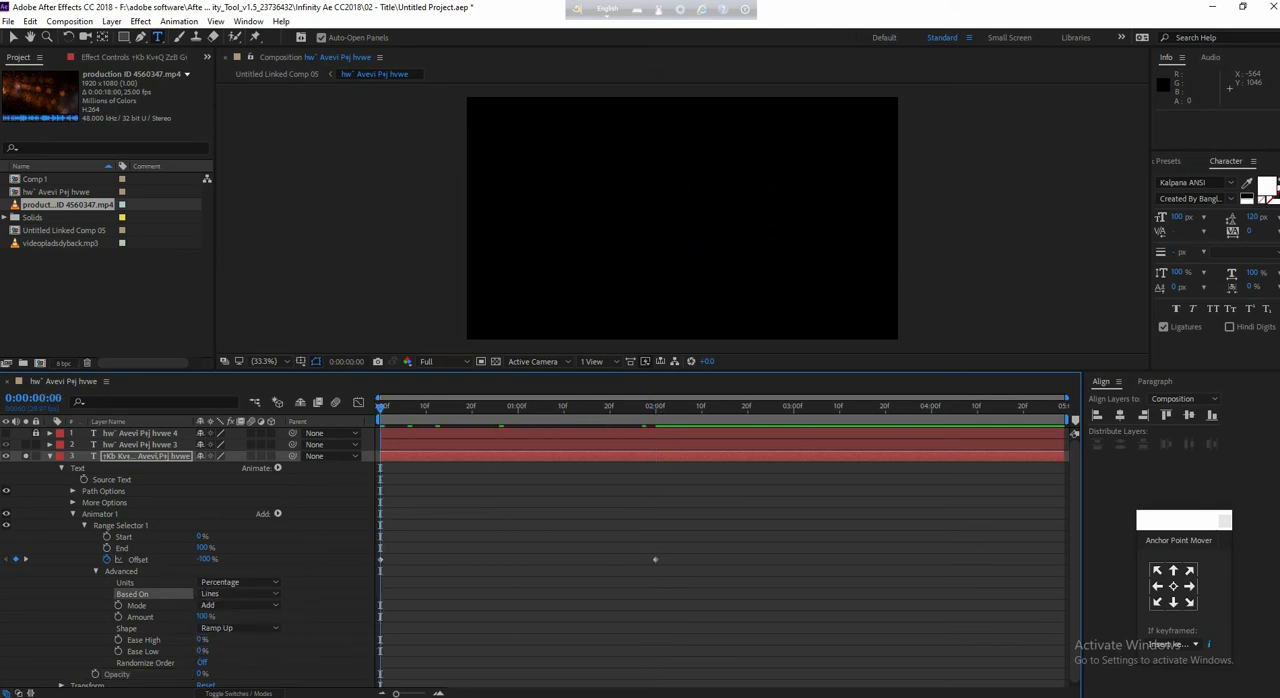
key(space)
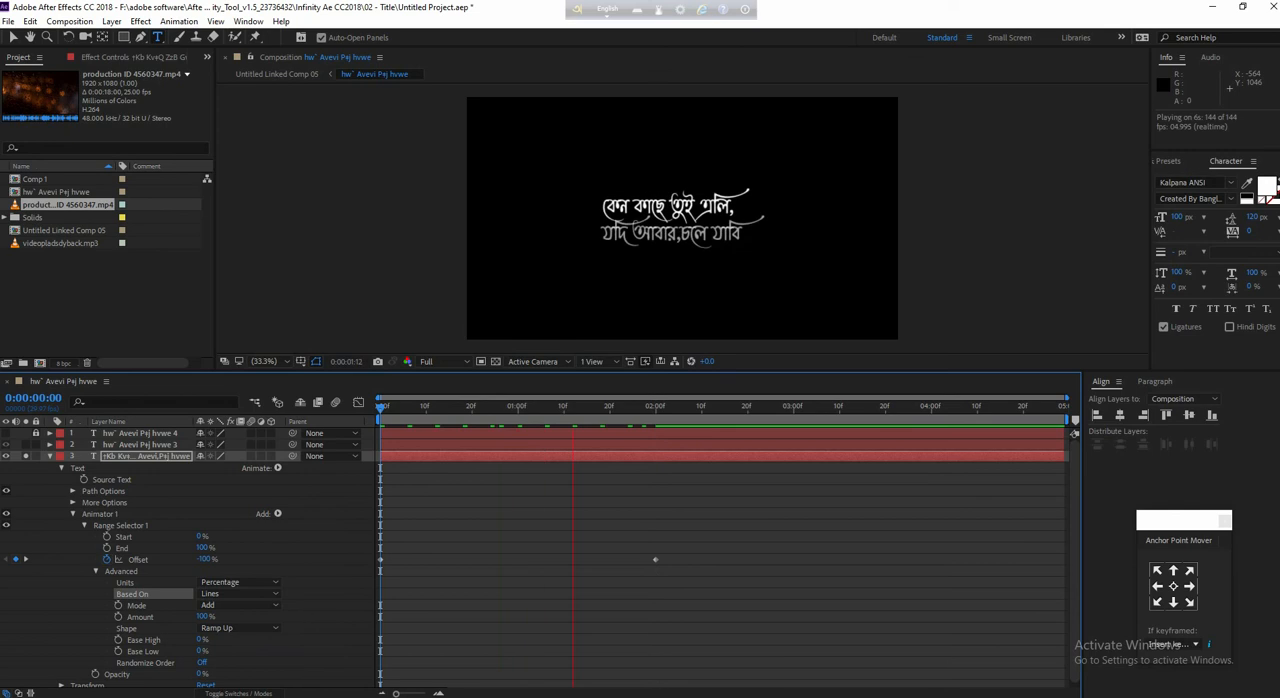
key(space)
- Switch the range selector's Based On option back to Words and preview the reveal
click(240, 593)
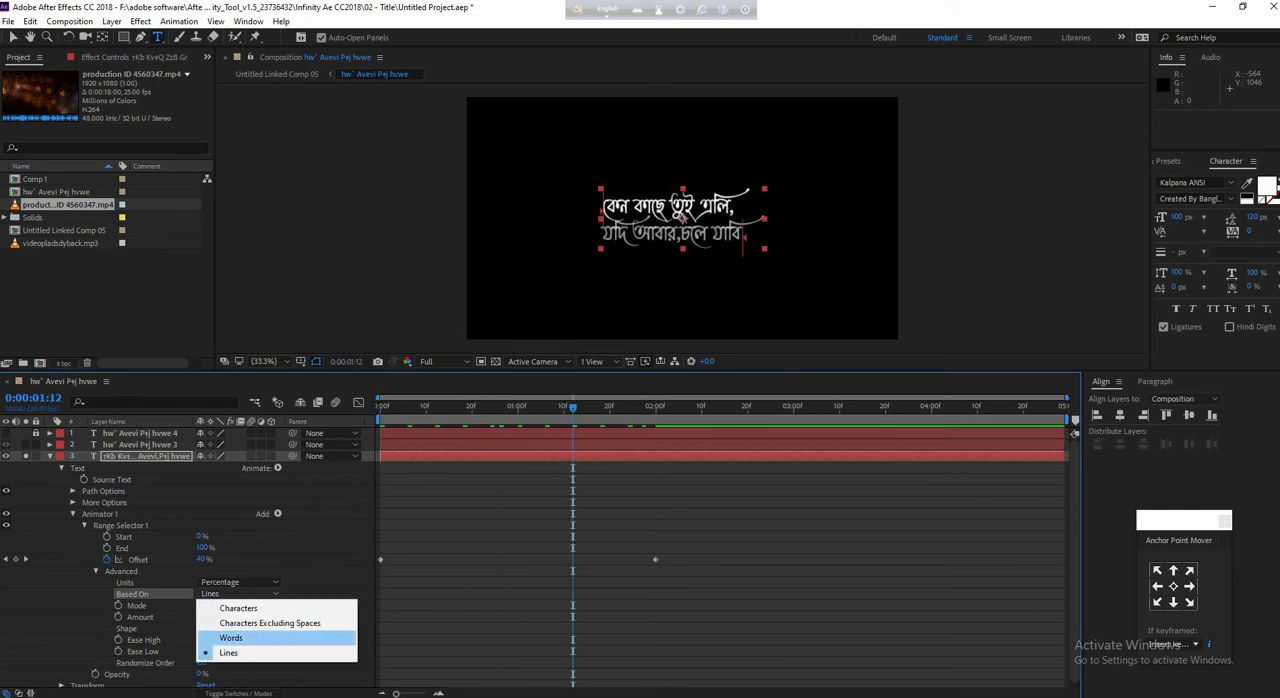
click(231, 637)
key(space)
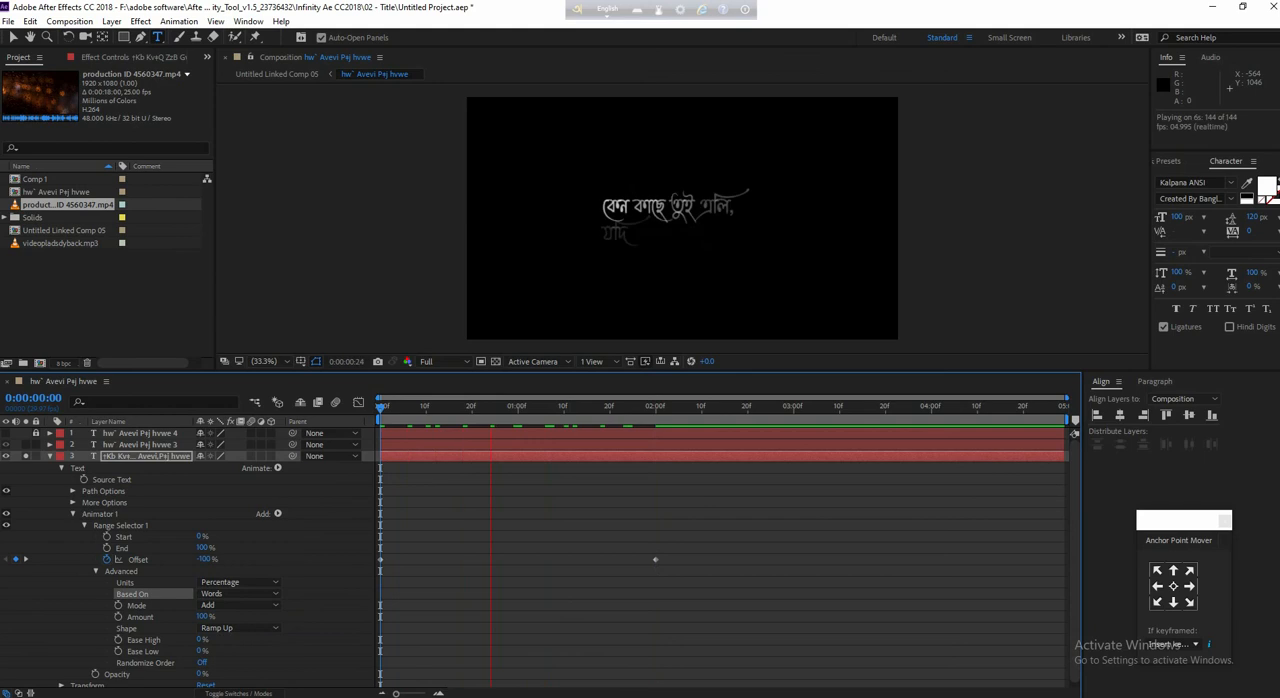
key(space)
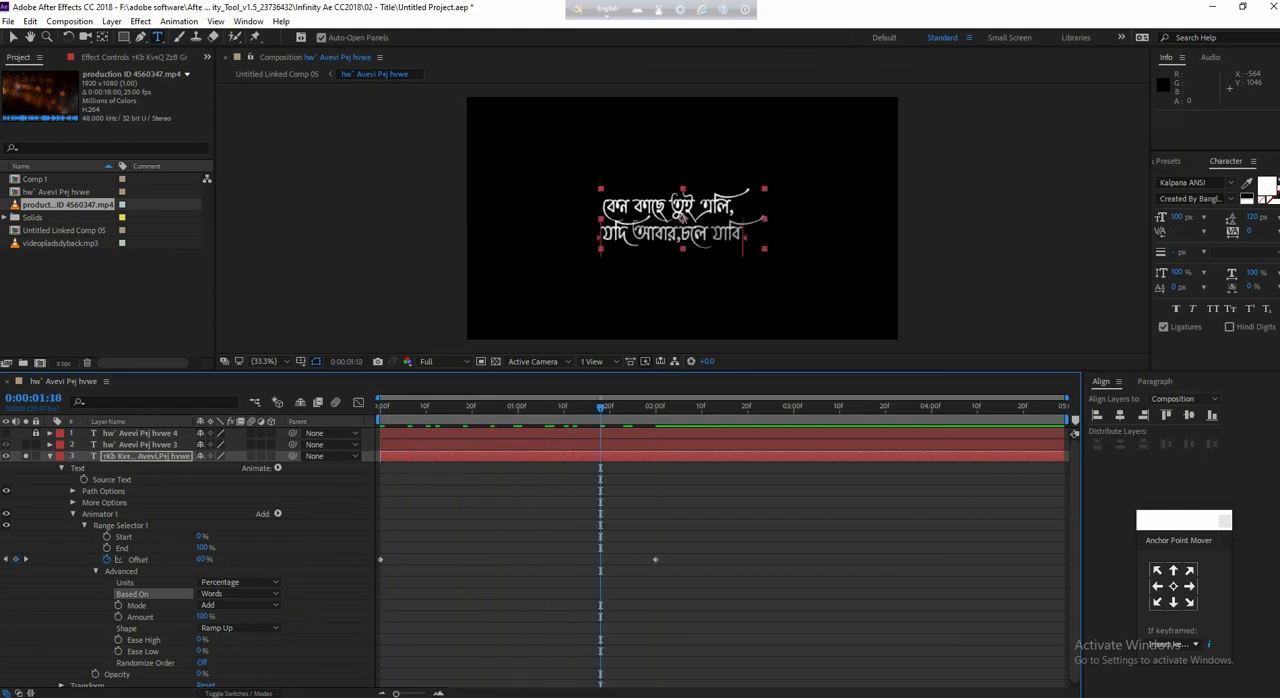
- Add a Position property to the lyric's text animator, set it to 0.0, -245.0 and expand its range selector settings
click(84, 525)
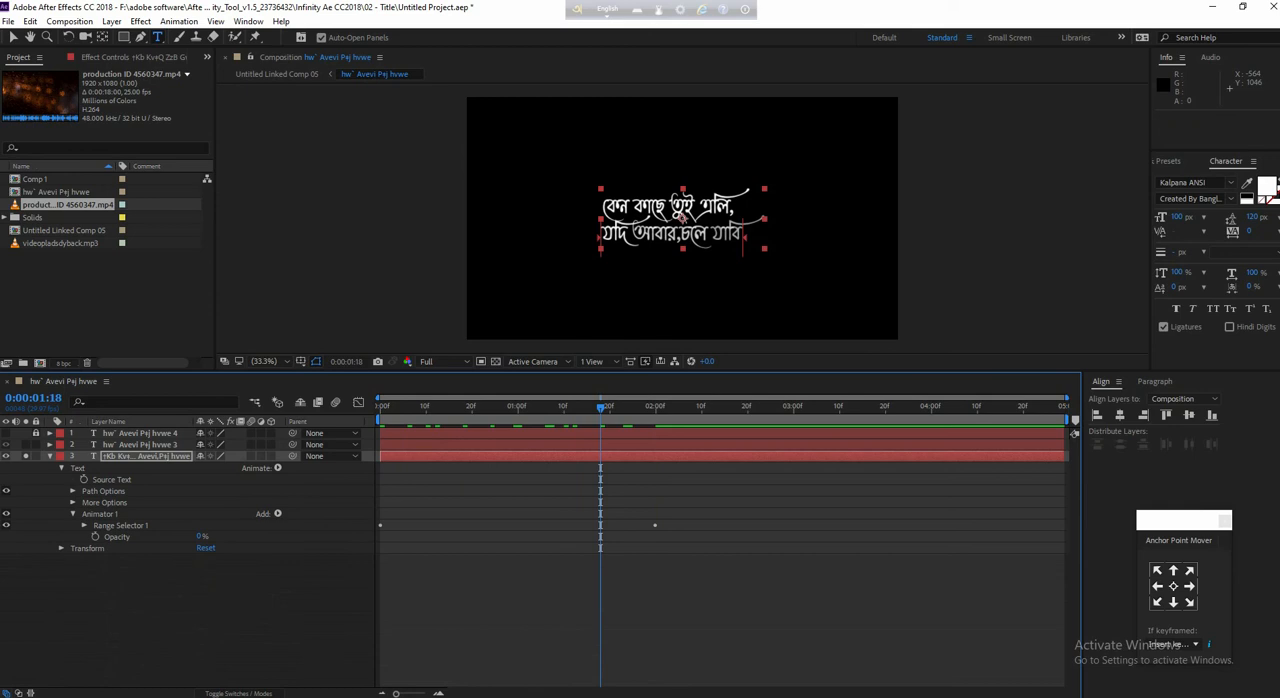
click(73, 514)
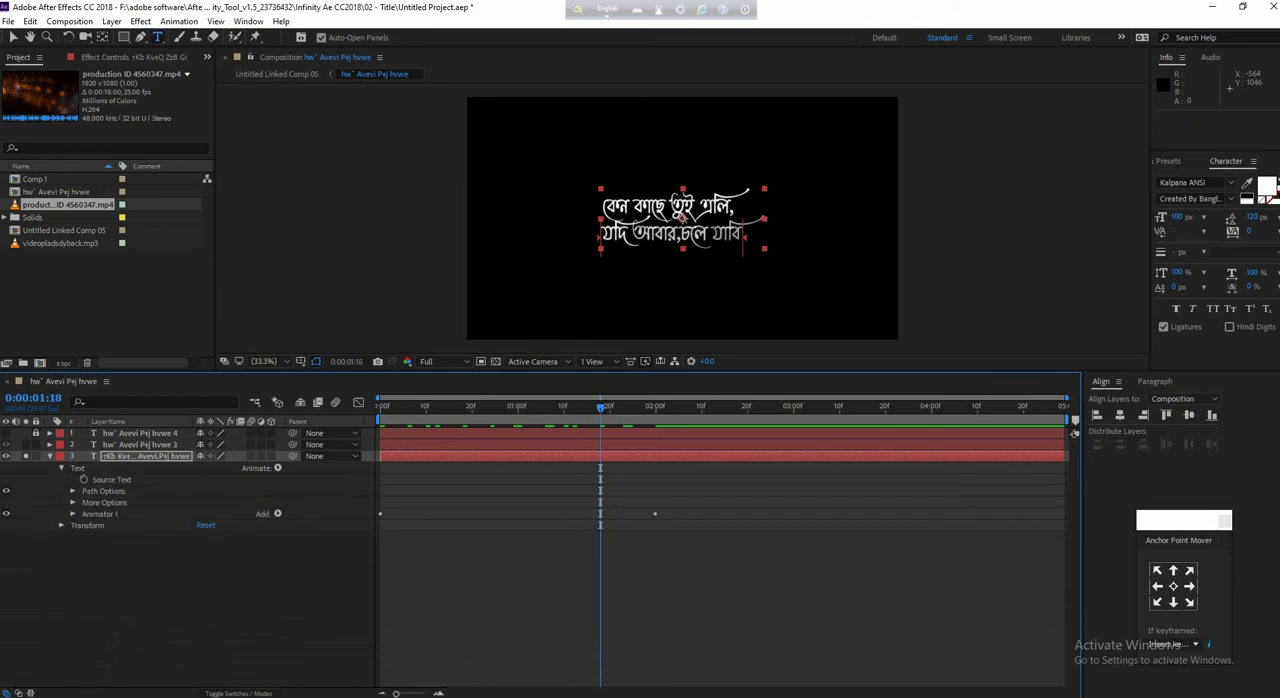
click(277, 468)
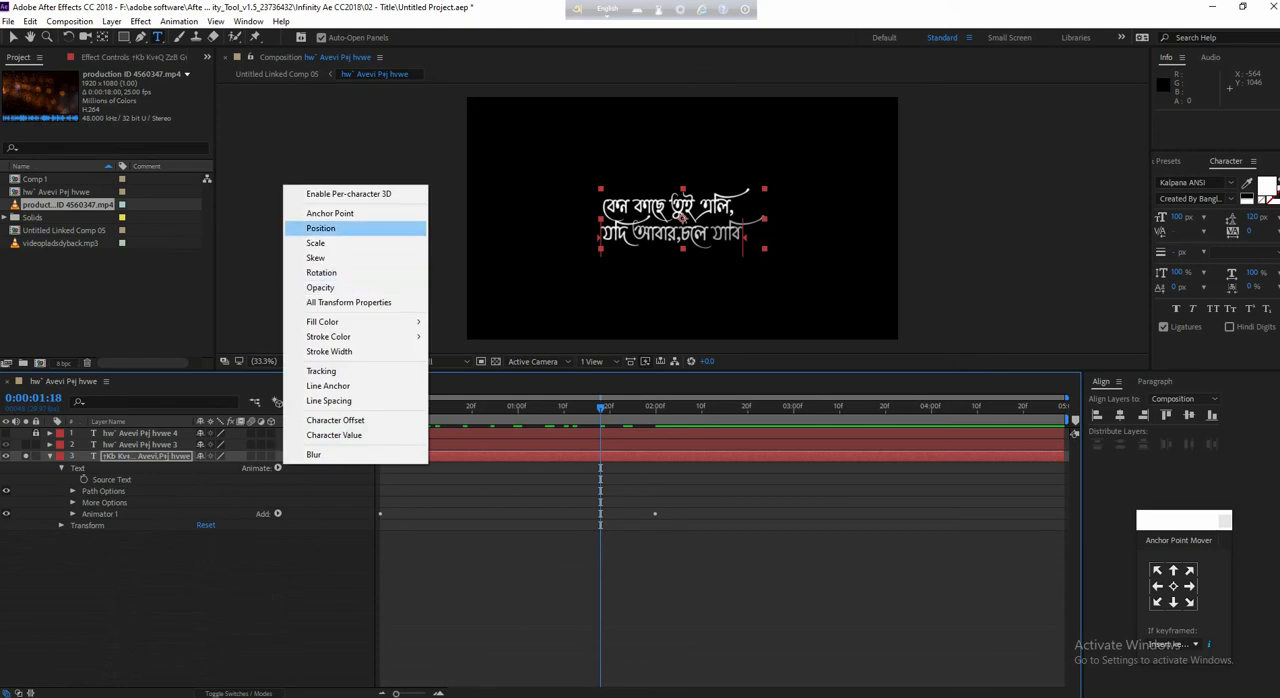
click(320, 228)
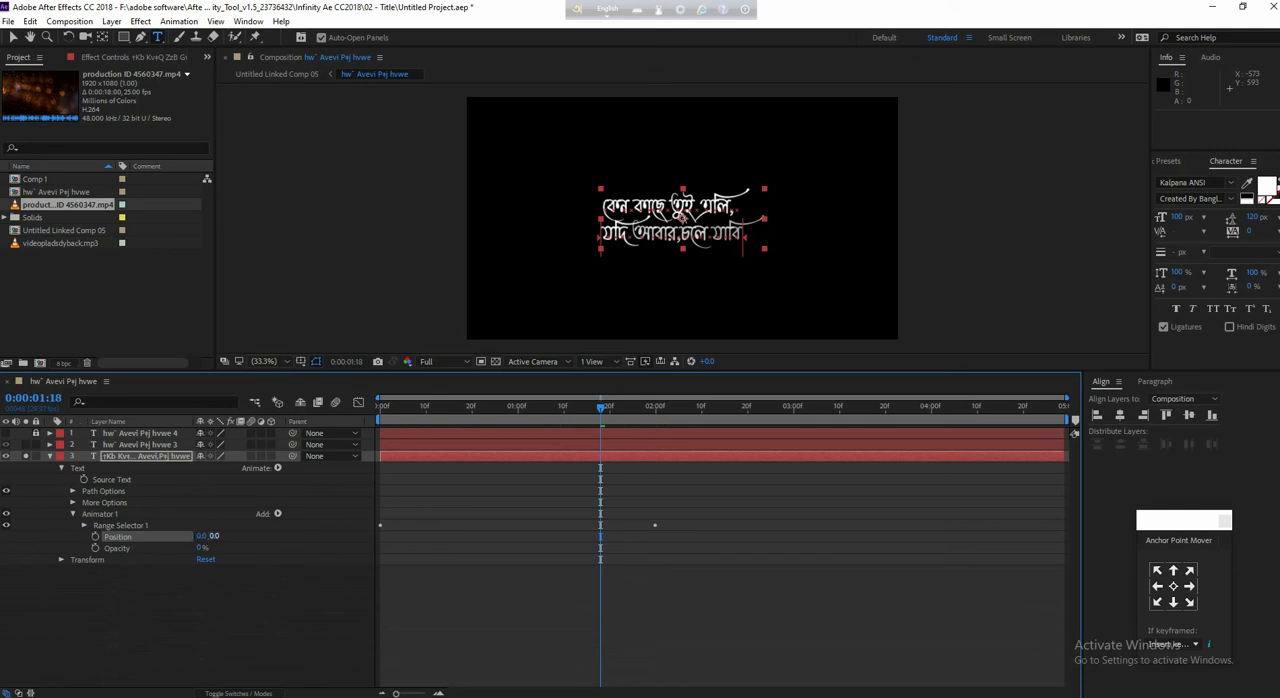
drag(213, 536, 44, 536)
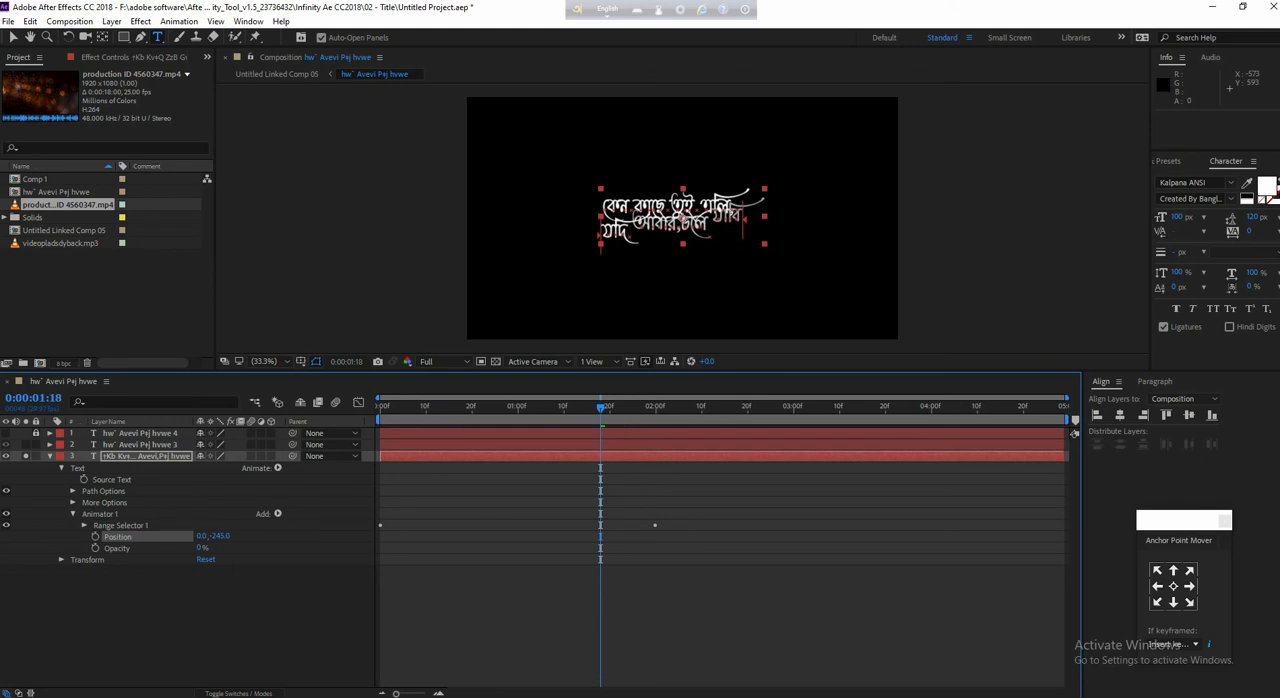
click(84, 525)
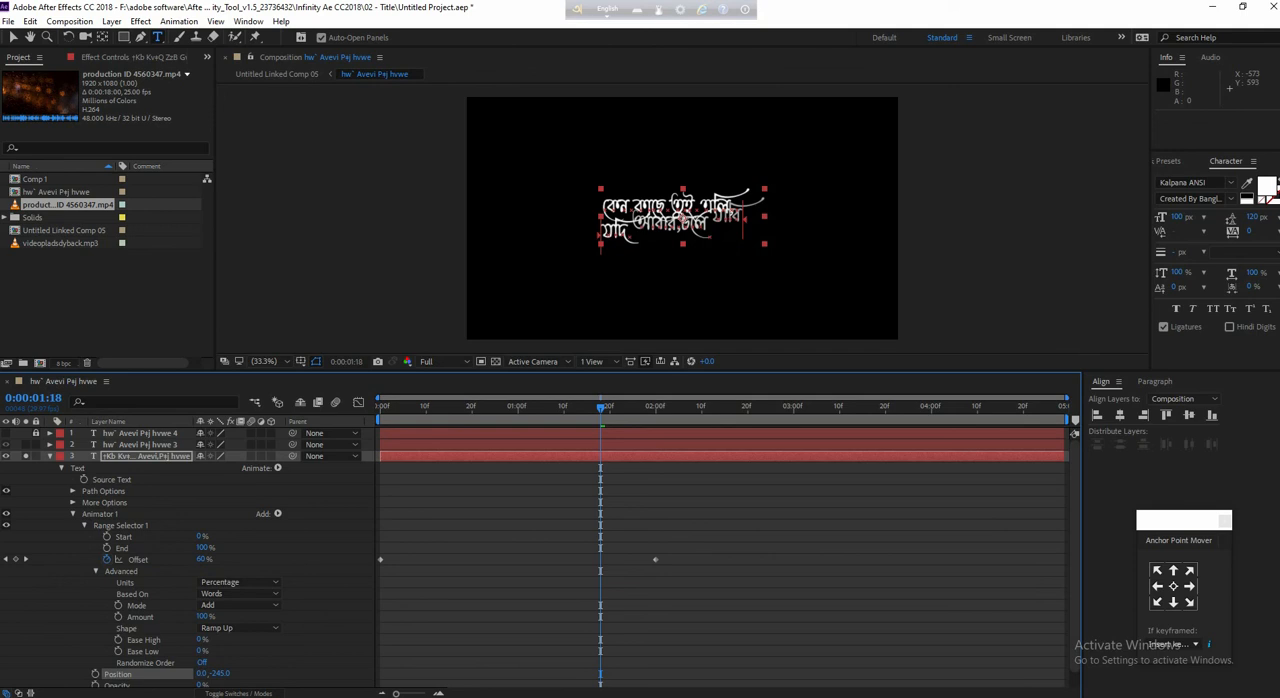
- Preview the lyric's word-by-word Position and Opacity reveal from the start several times and scrub through the middle of it
key(space)
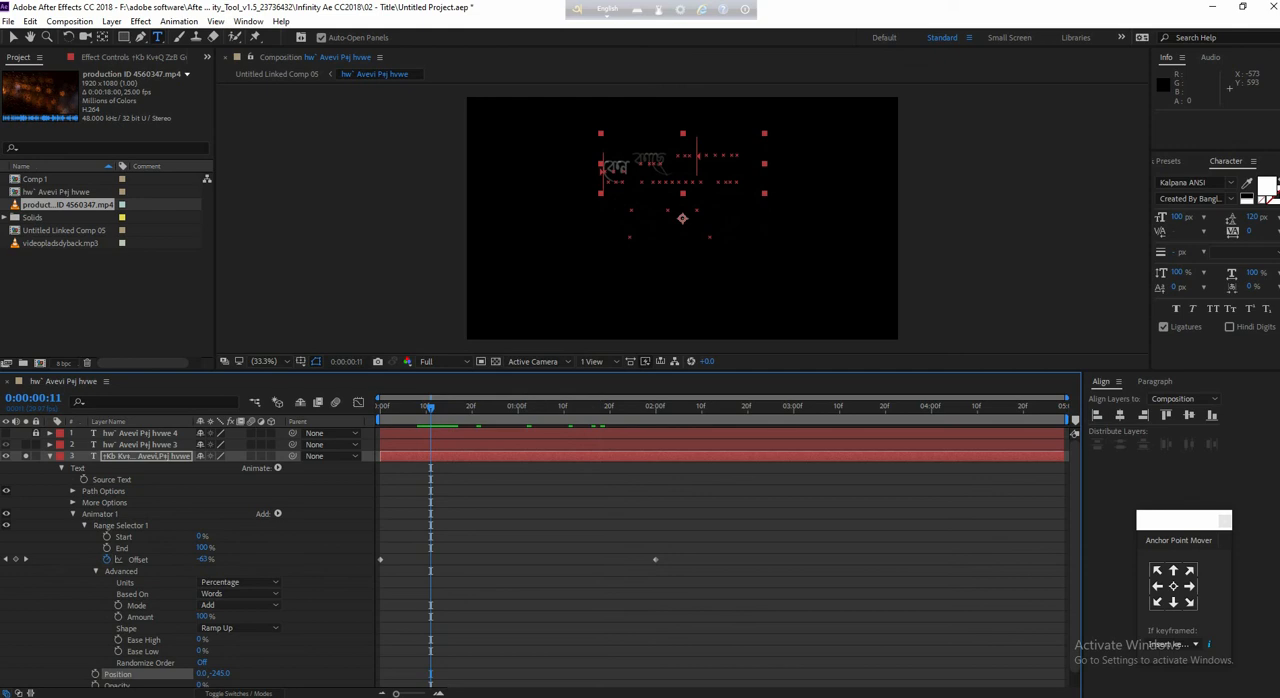
drag(431, 407, 380, 407)
key(space)
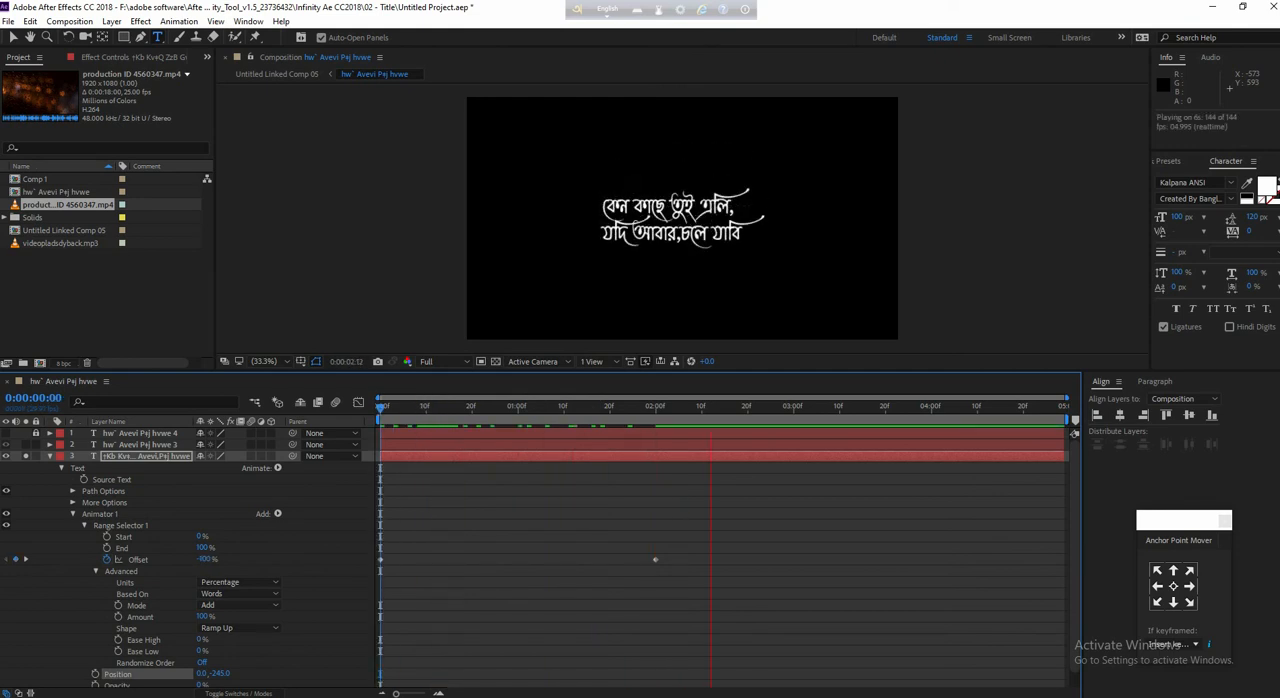
click(582, 407)
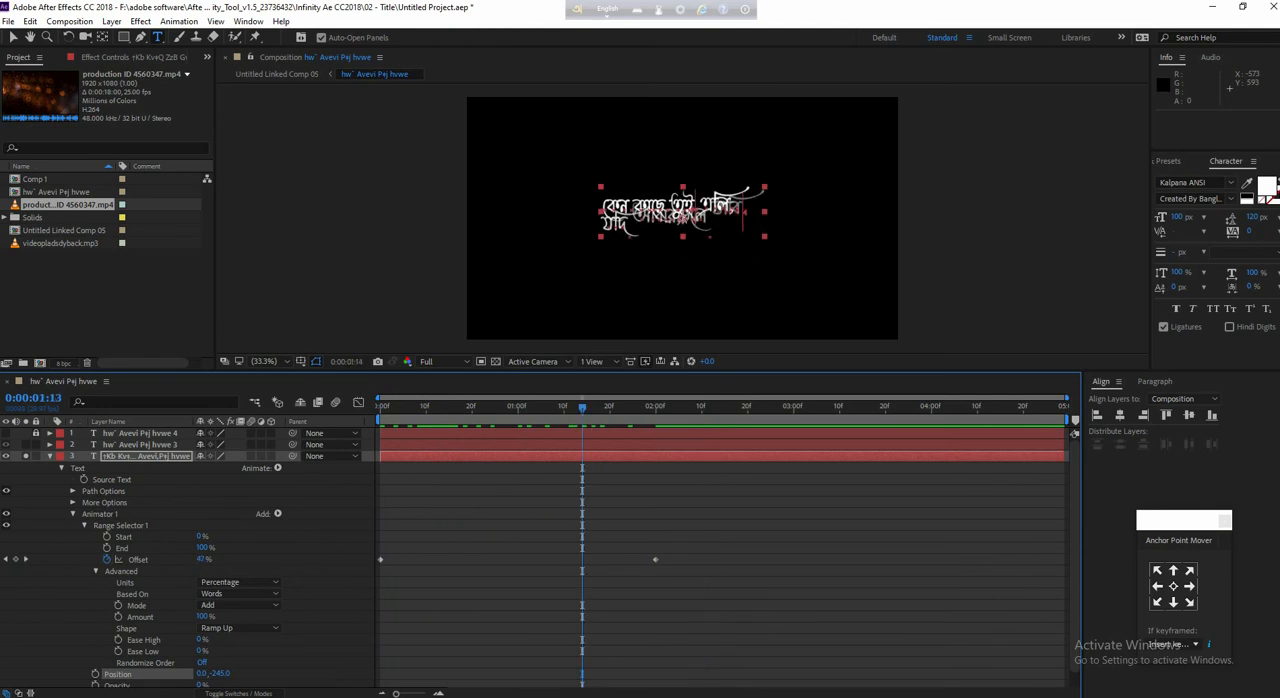
key(space)
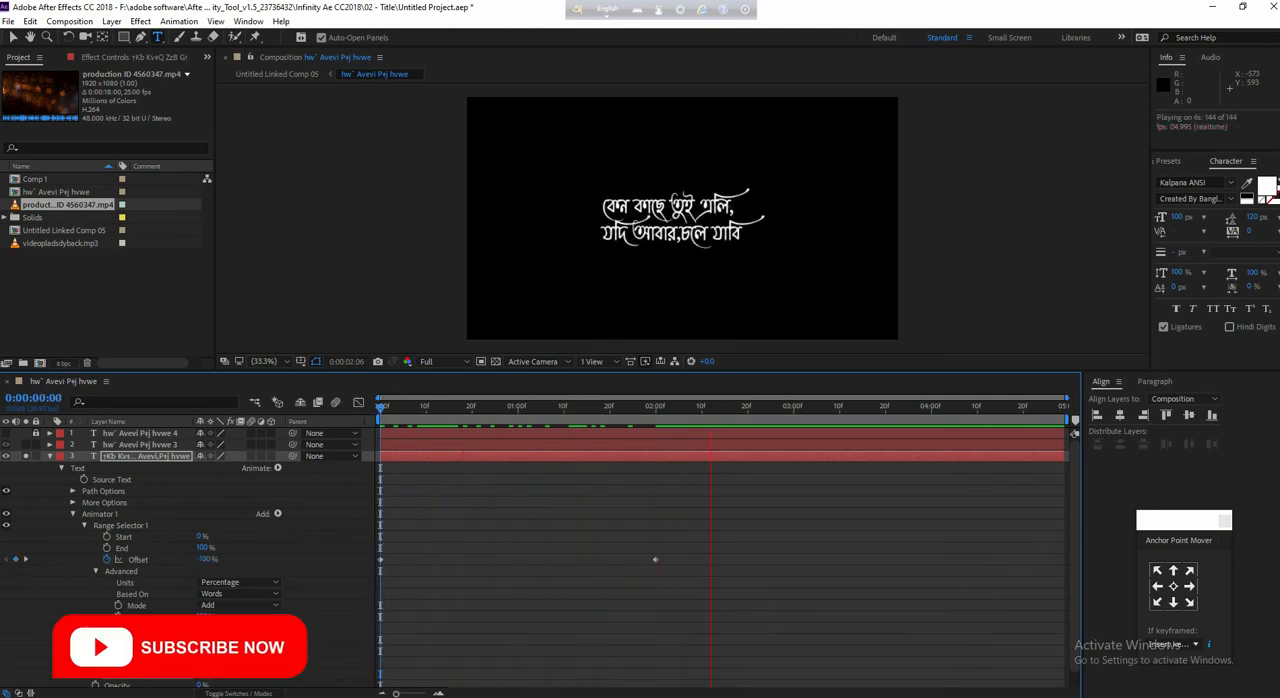
key(space)
drag(711, 407, 380, 407)
key(space)
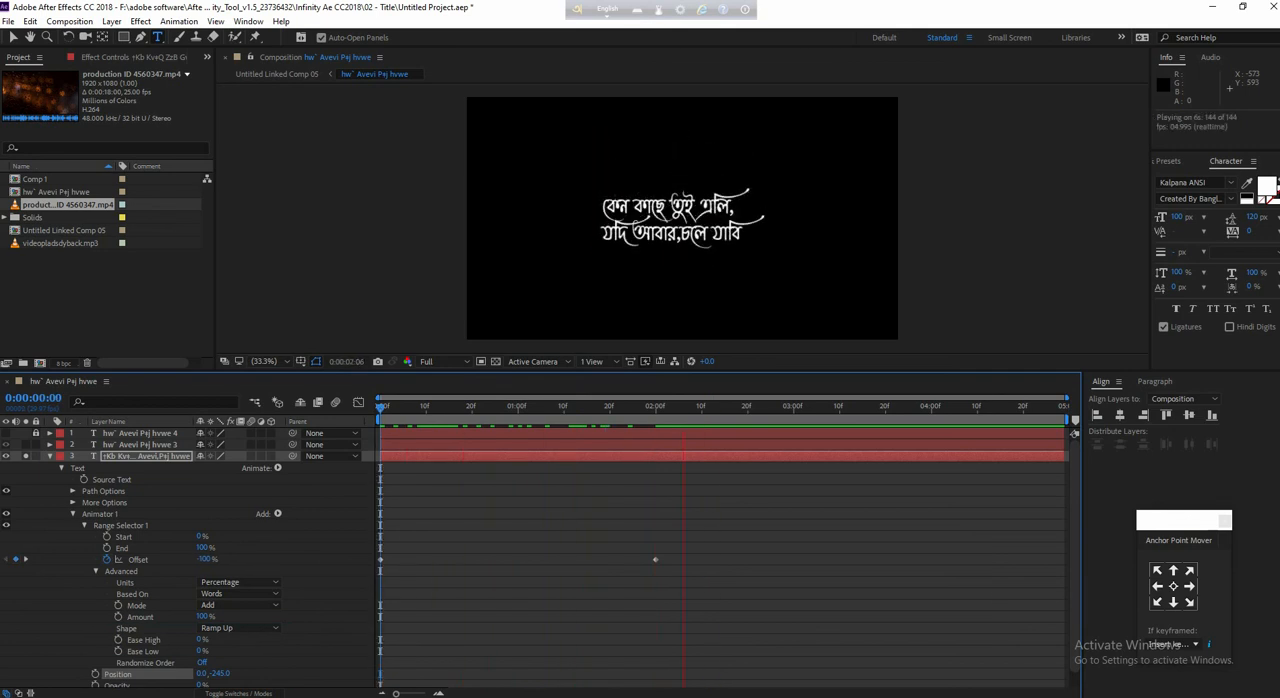
key(space)
drag(683, 407, 592, 407)
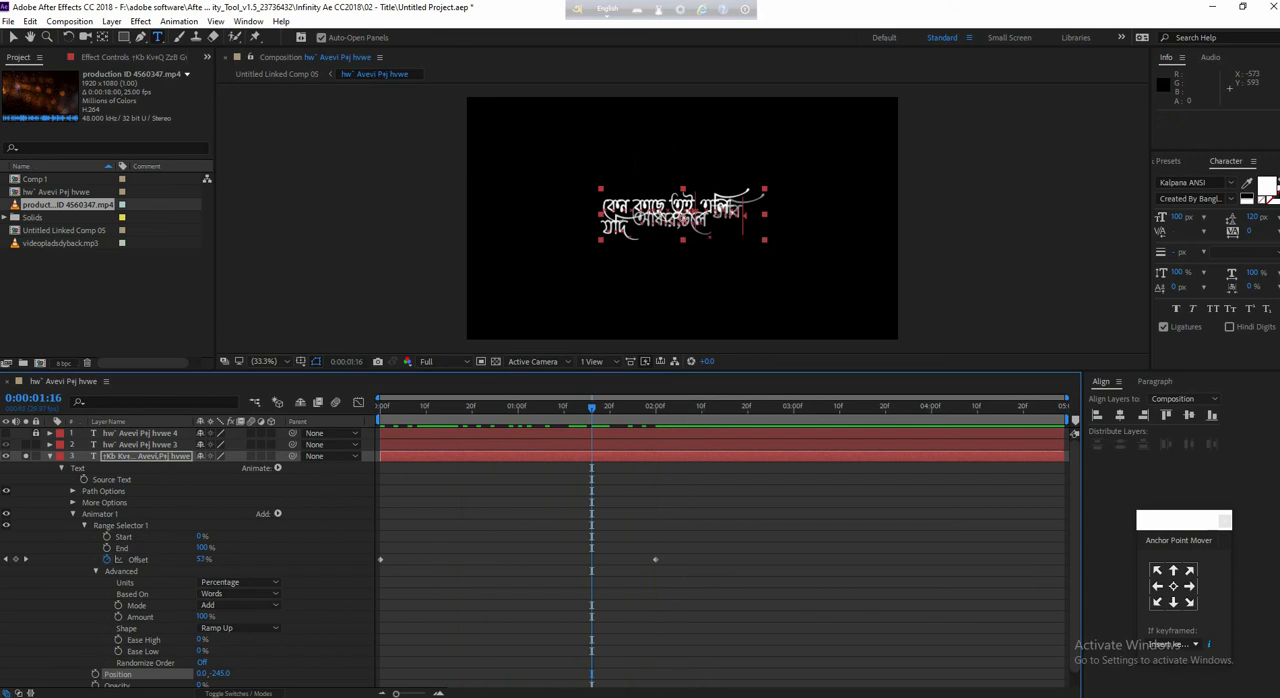
- Replay the lyric reveal from the first frame with the layer's properties collapsed and deselect the layer
scroll(540, 550, down, 1)
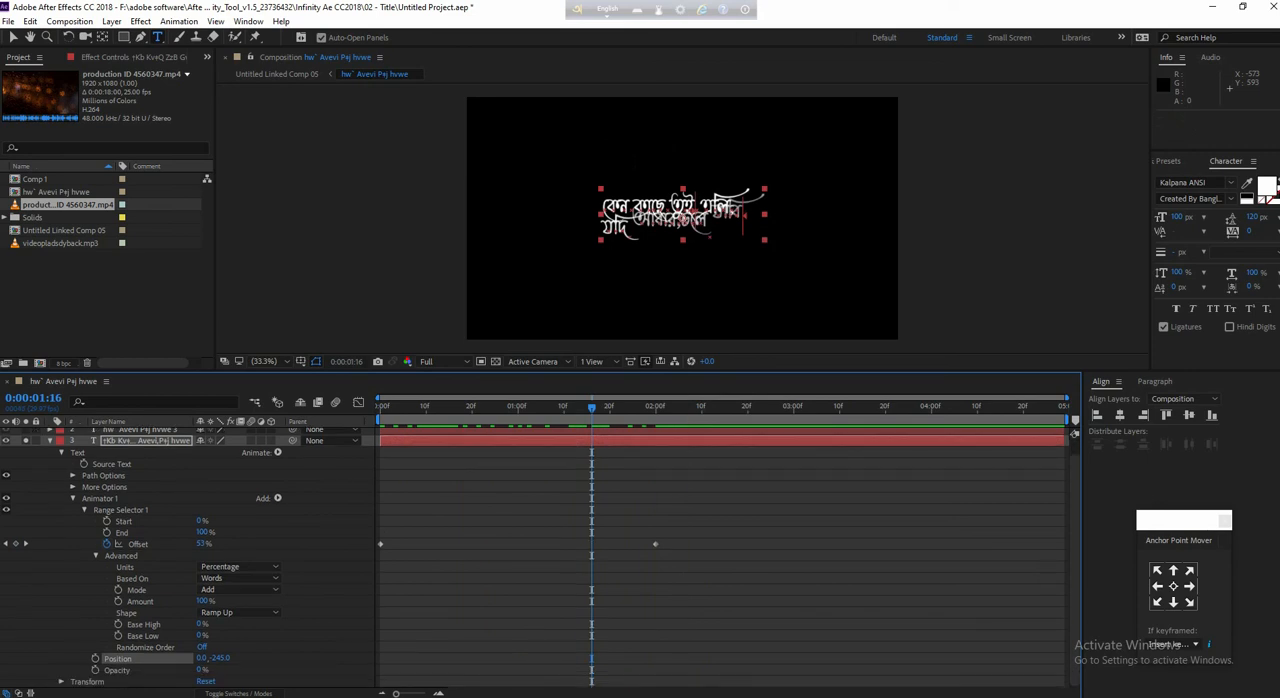
drag(592, 407, 381, 407)
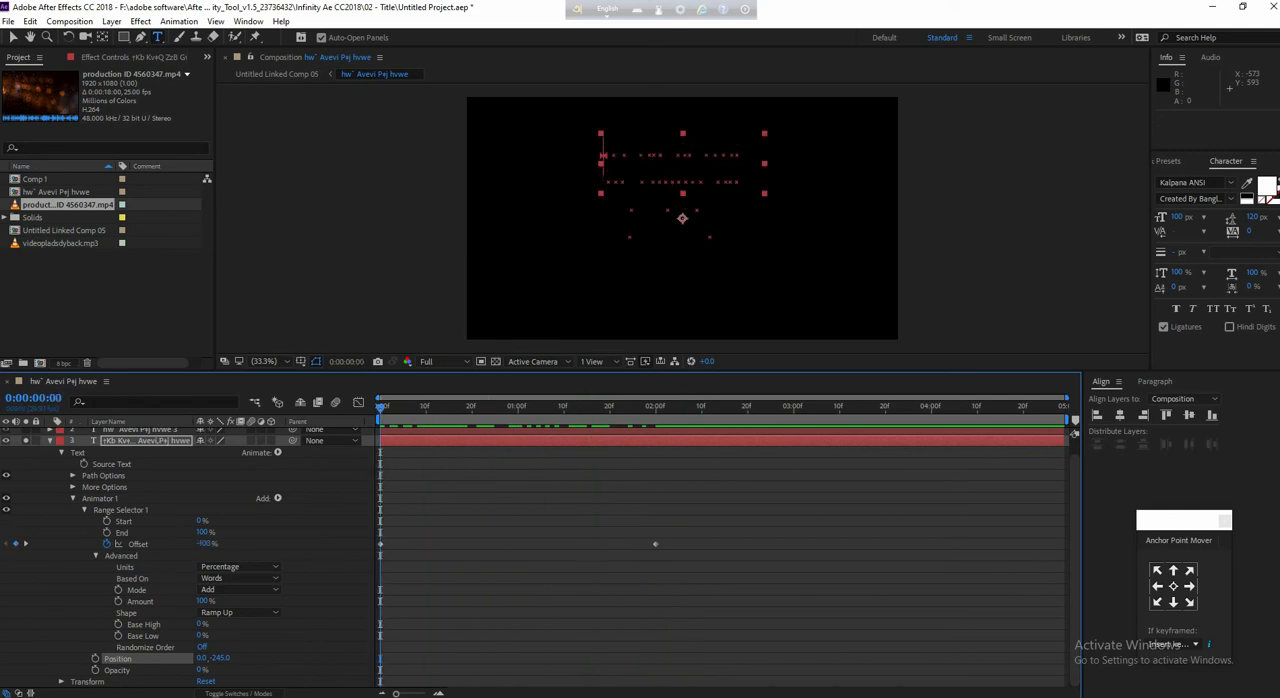
key(space)
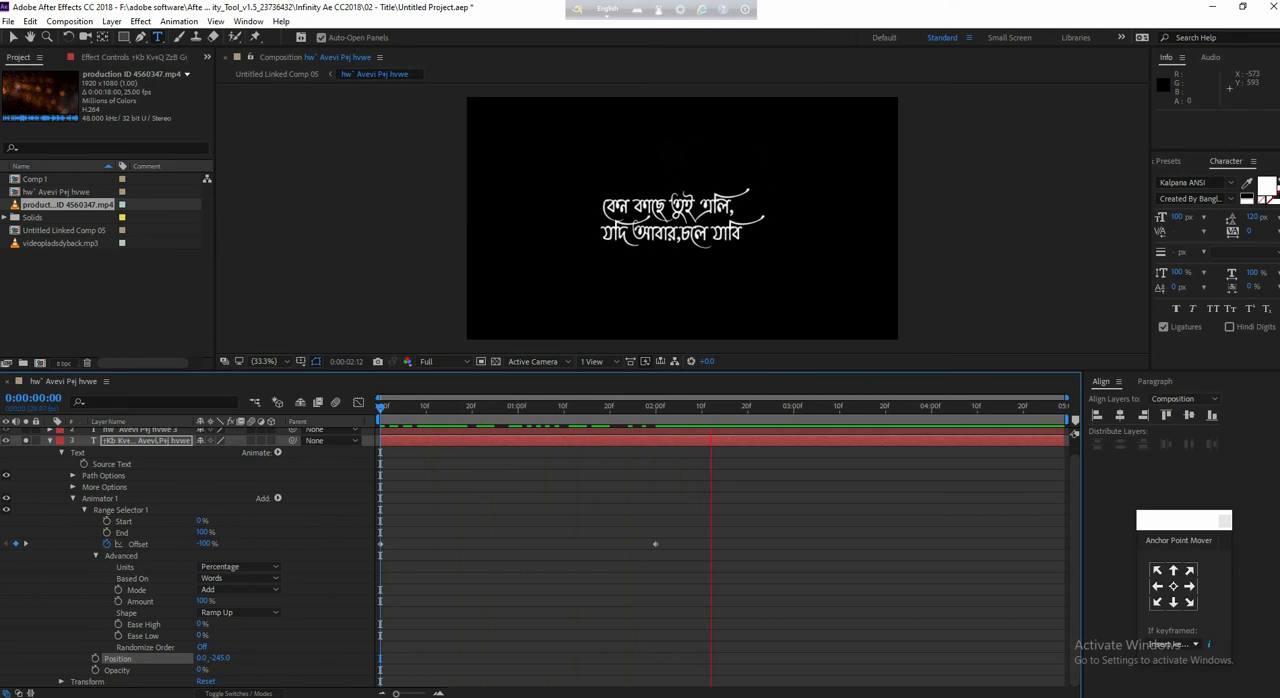
key(space)
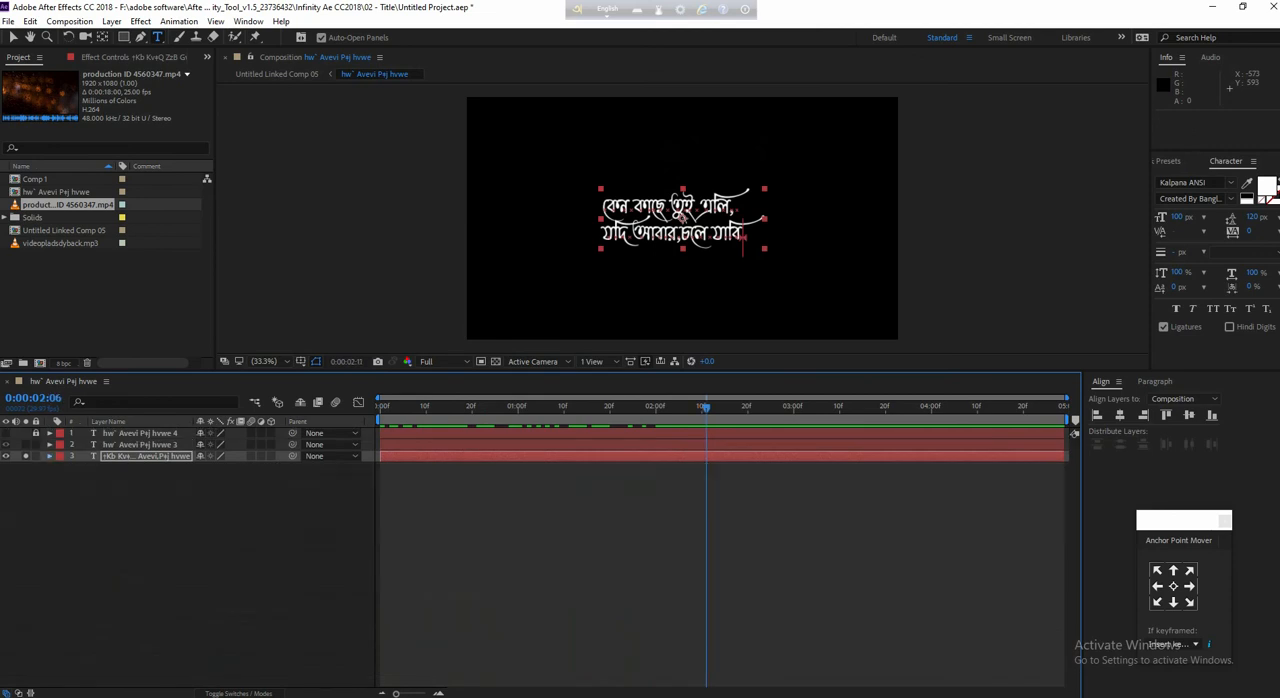
key(Home)
key(space)
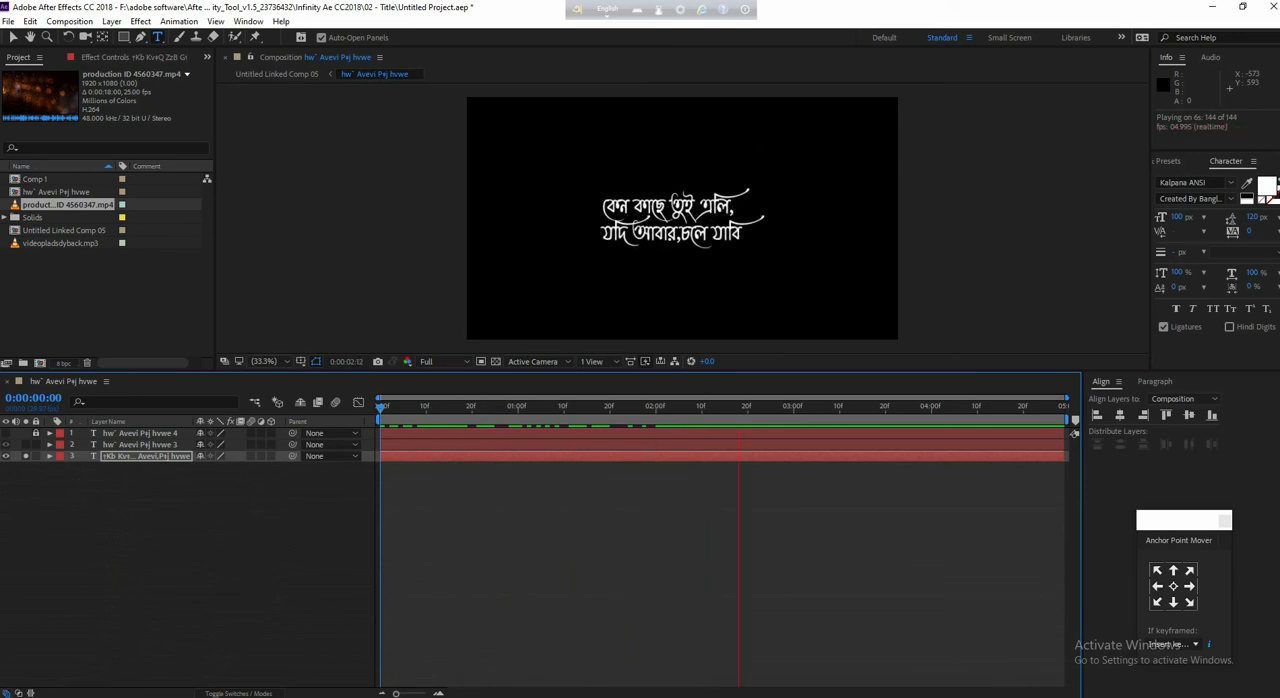
key(space)
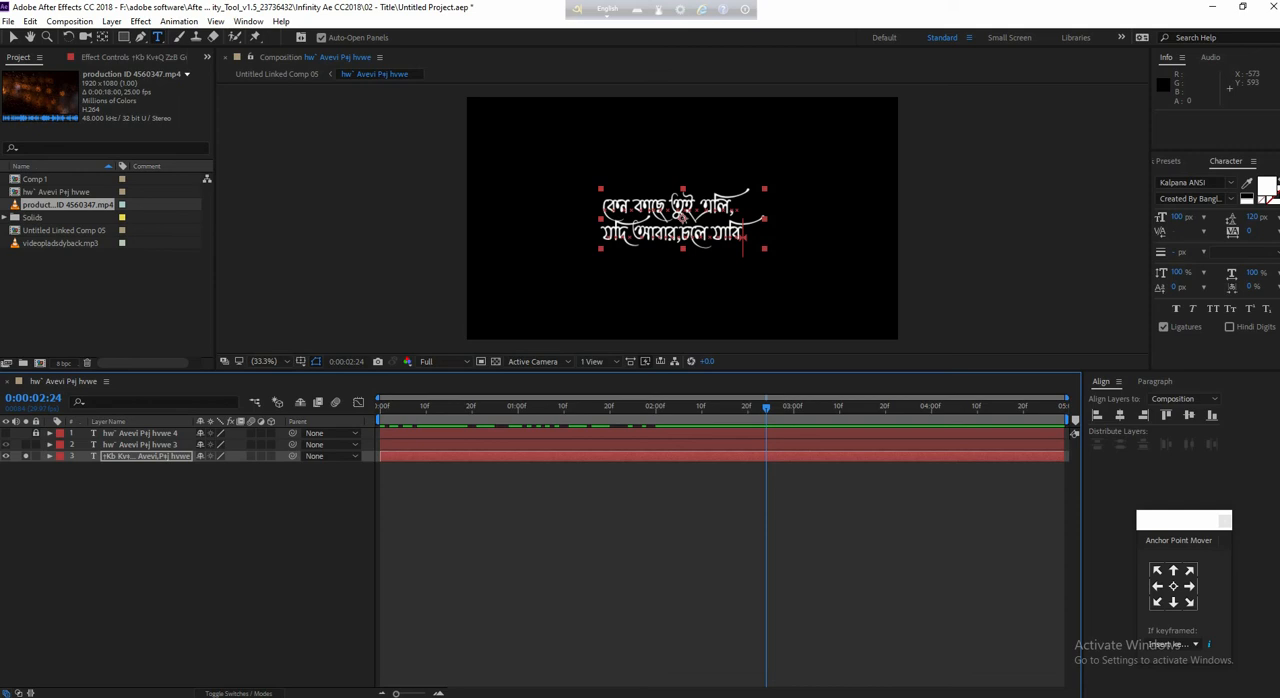
key(ctrl+shift+a)
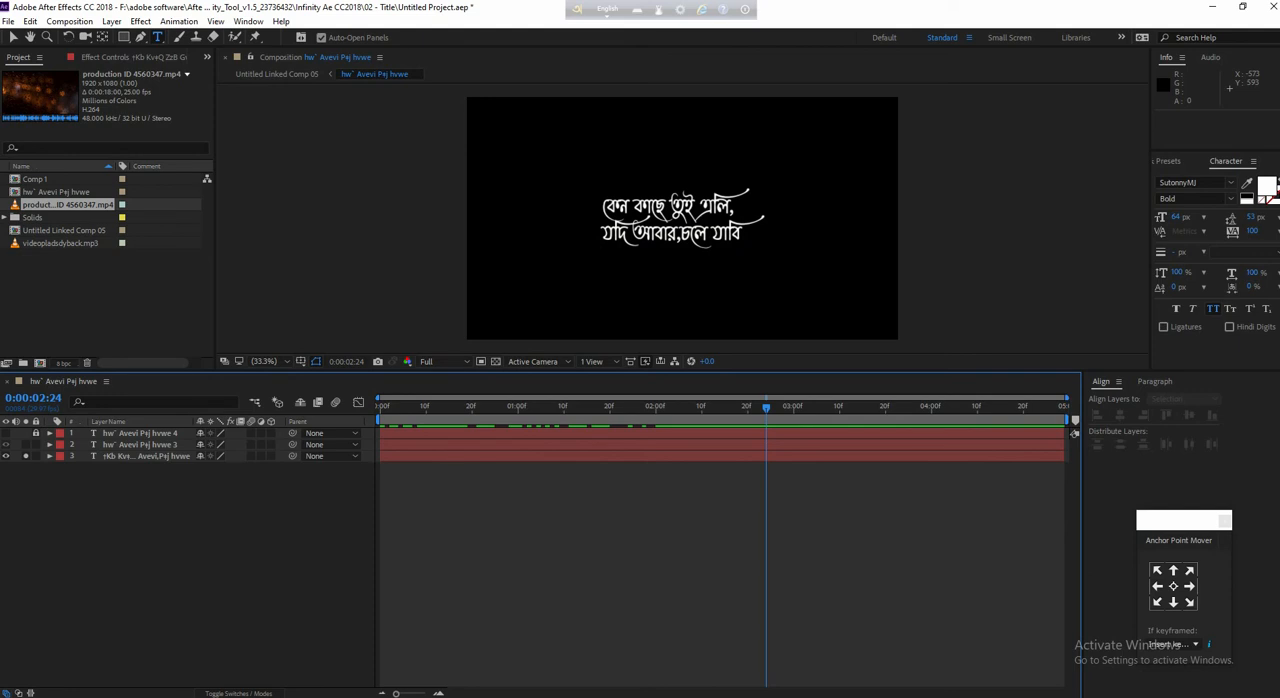
- Switch to the web browser and open the Adobe After Effects Complete Course page from the Freelancertuition course list
click(411, 697)
click(338, 652)
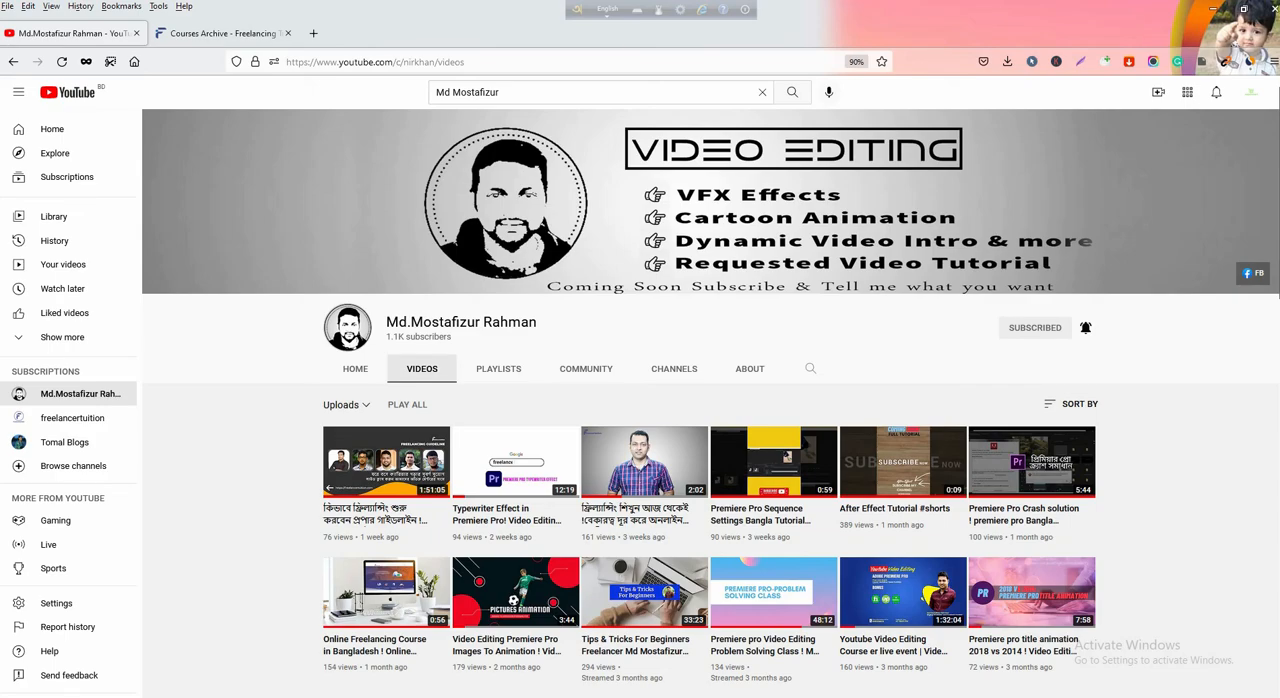
click(222, 33)
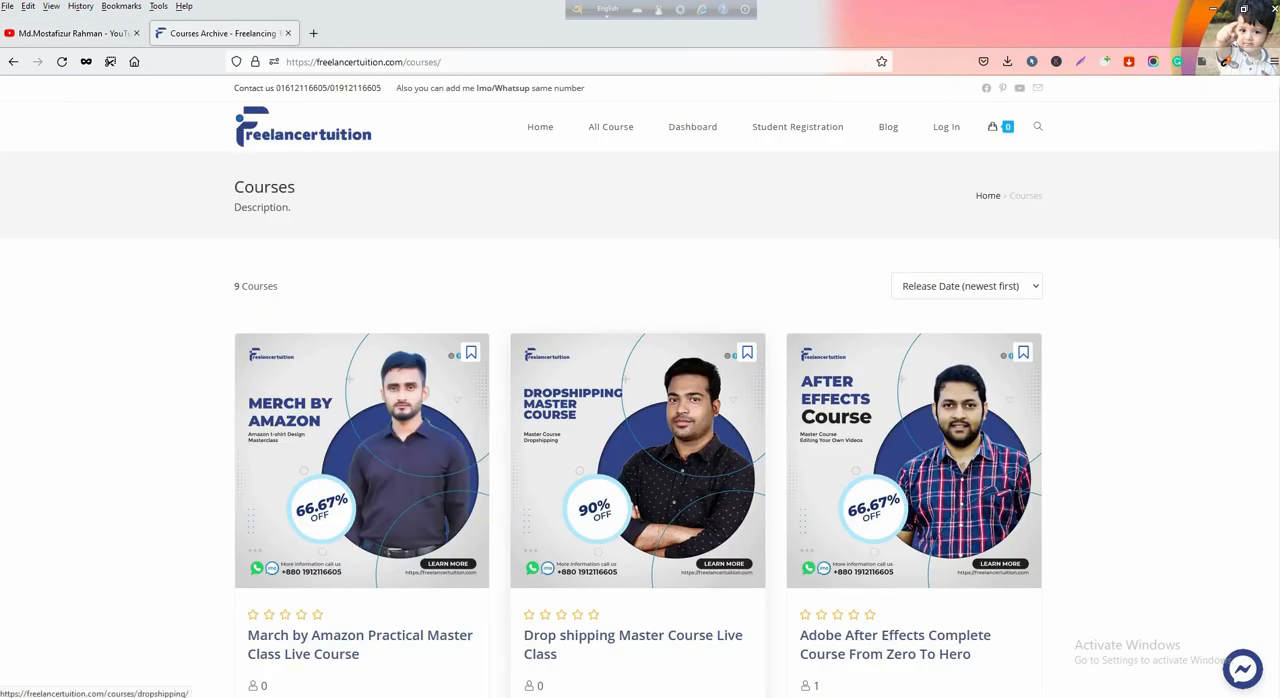
scroll(637, 460, down, 2)
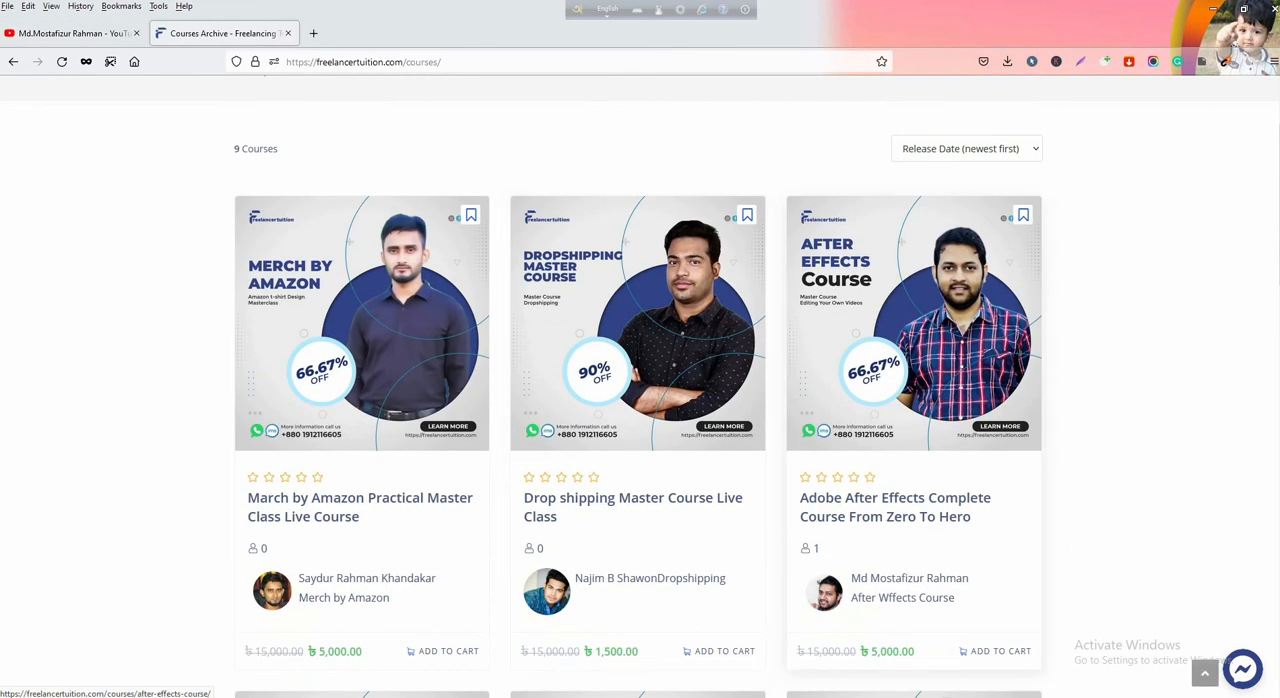
click(914, 340)
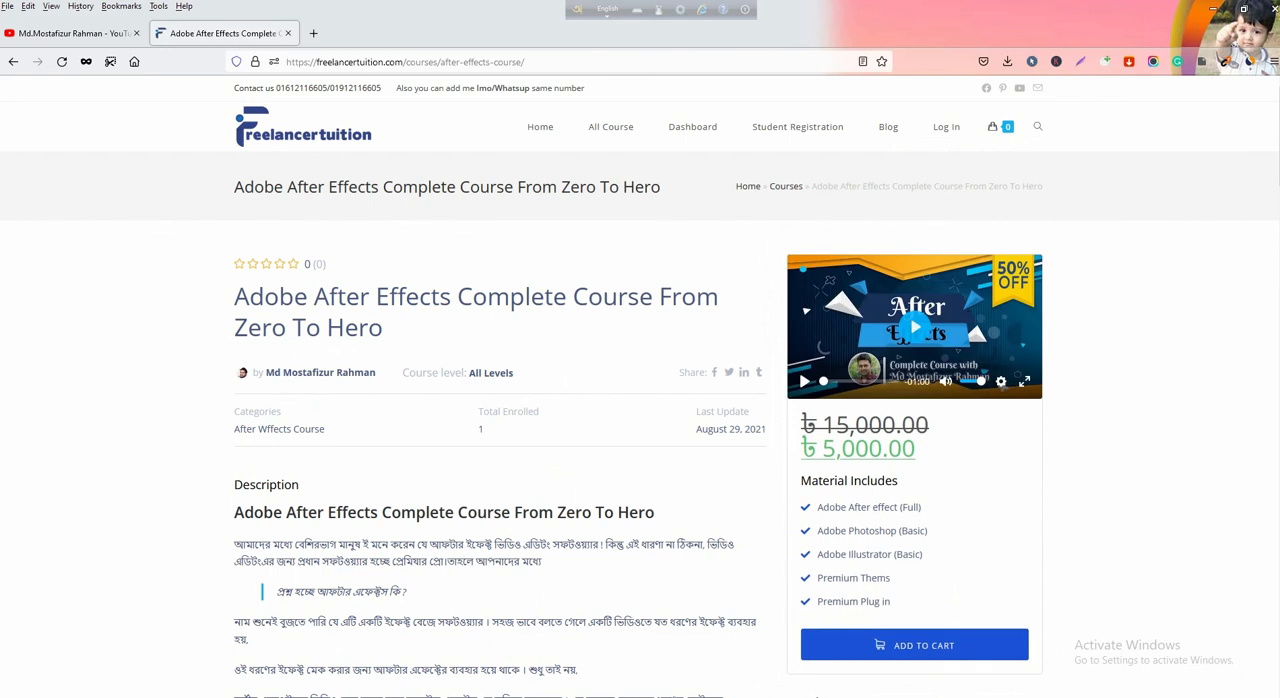
- Examine the course page's description, system requirements and What Will I Learn list down to the course topics
scroll(640, 386, down, 10)
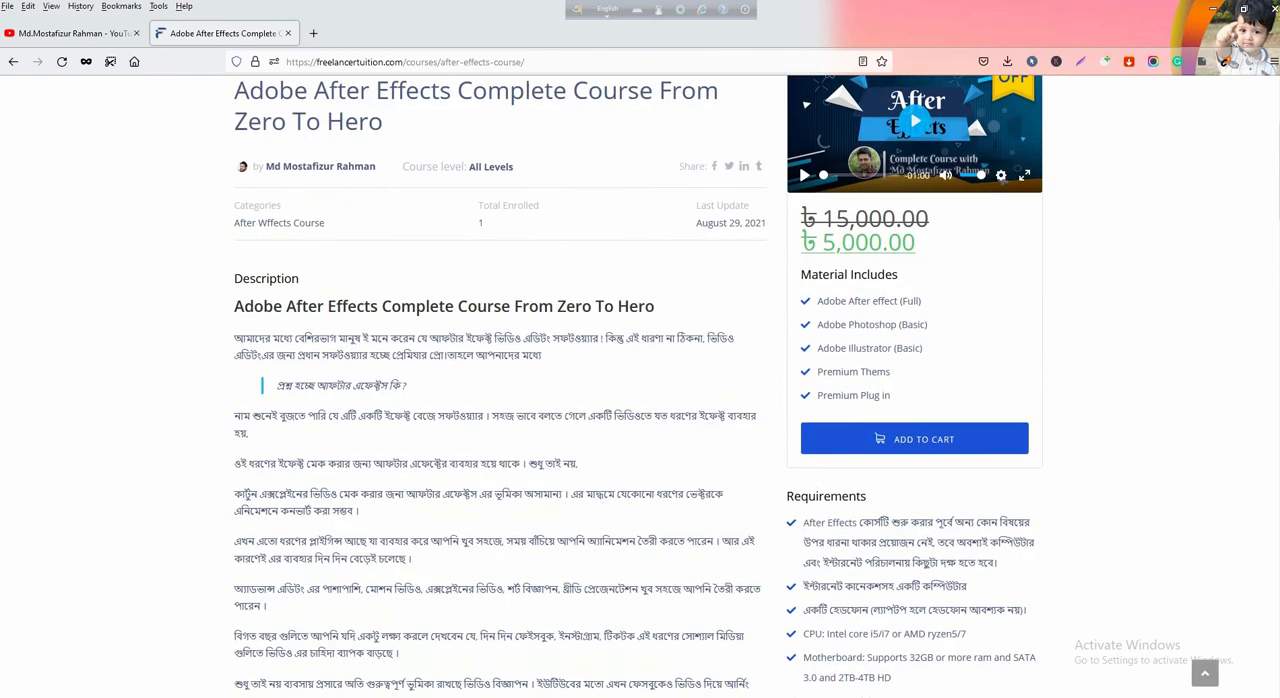
scroll(640, 386, down, 4)
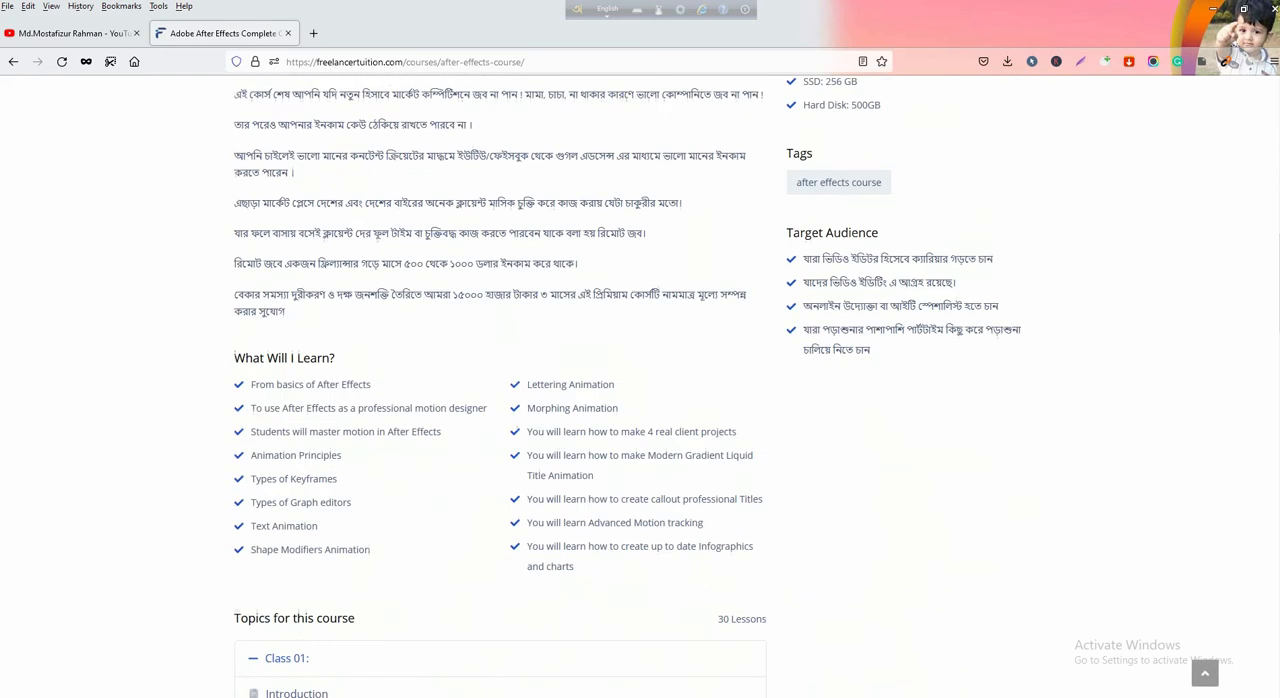
scroll(640, 386, up, 15)
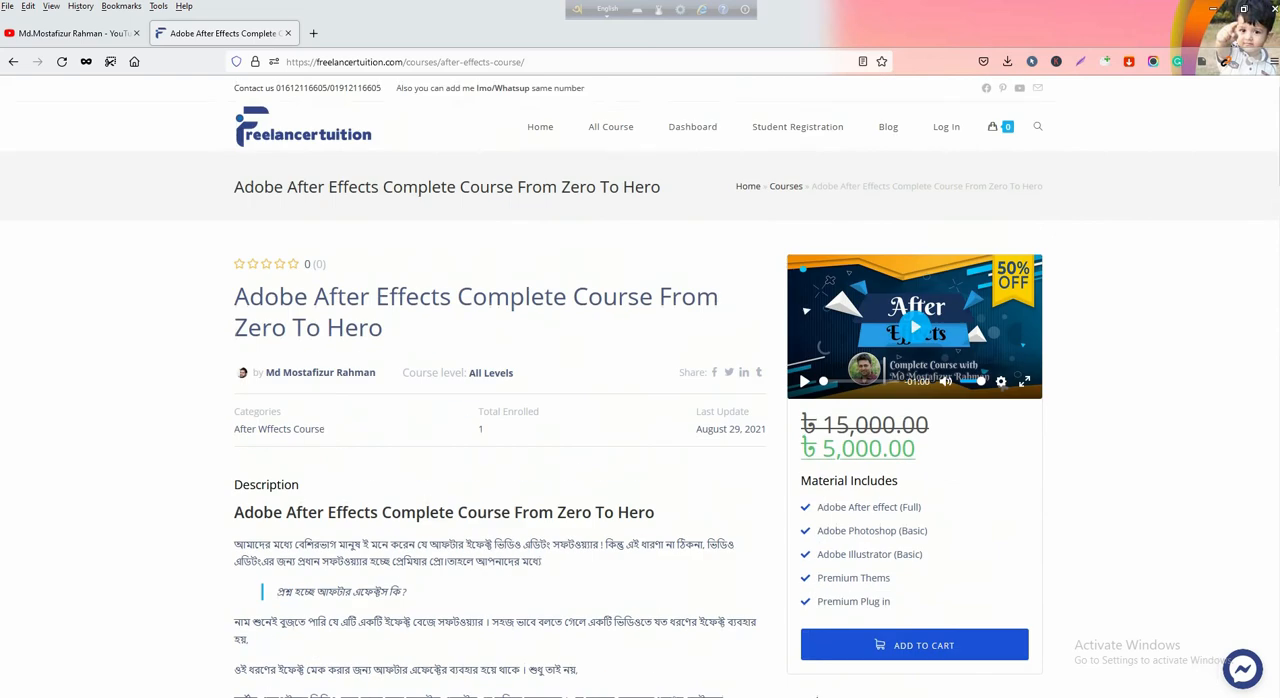
scroll(640, 386, down, 10)
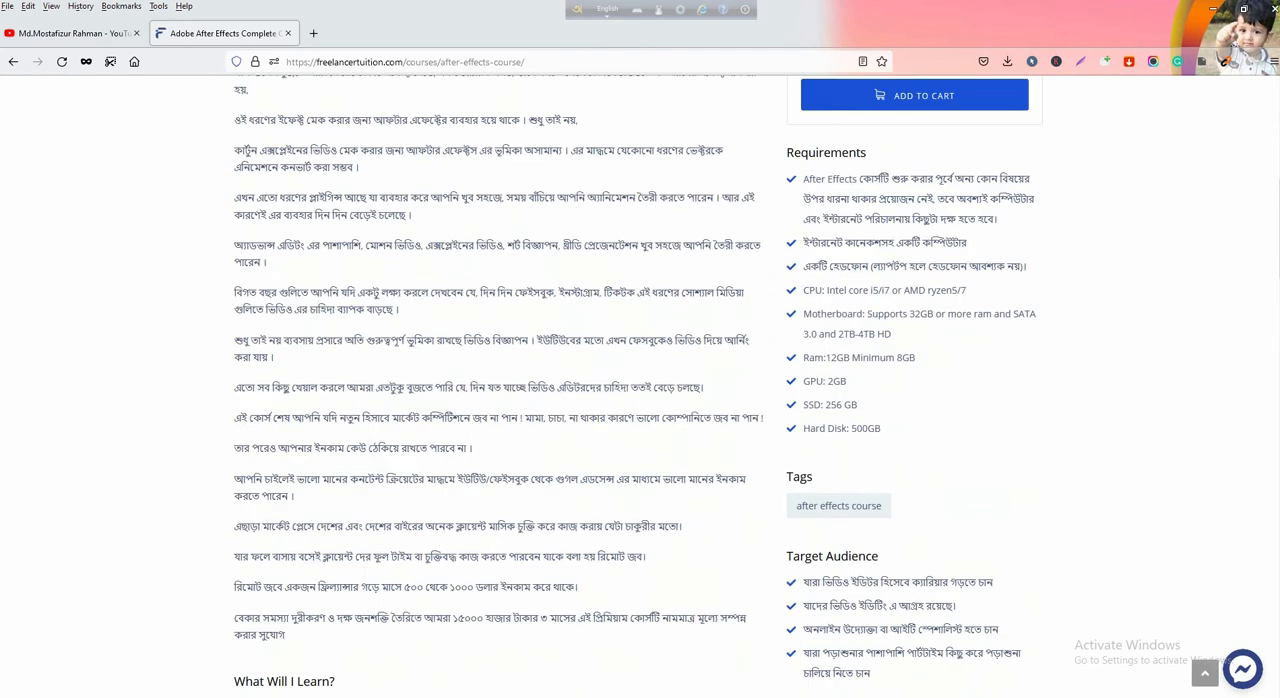
scroll(640, 386, down, 5)
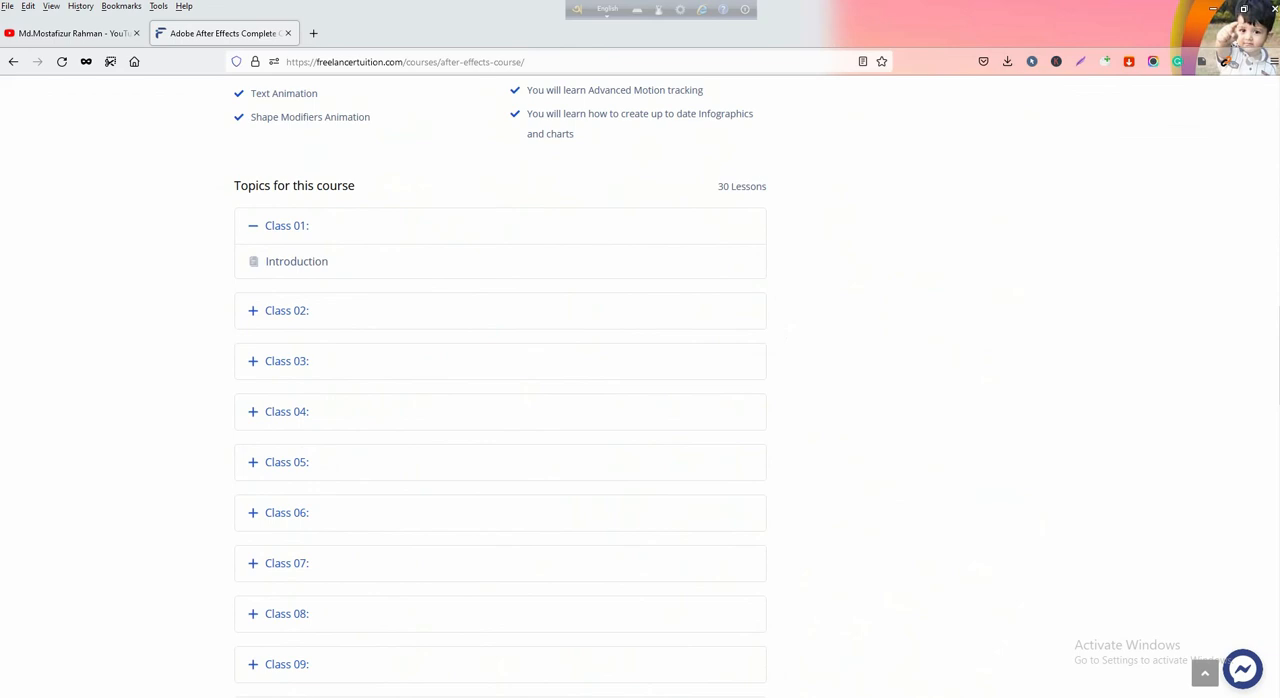
- Expand Class 02 in the course topics and look through the class list
scroll(640, 386, down, 1)
click(287, 242)
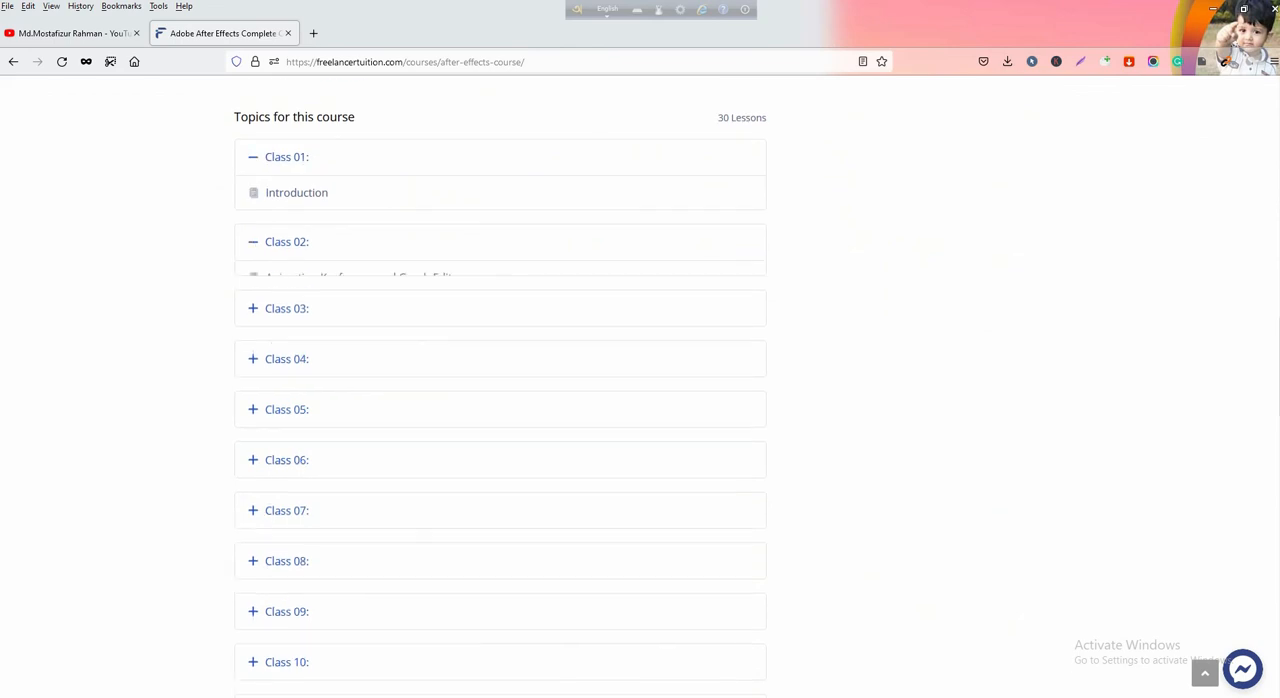
scroll(640, 386, down, 1)
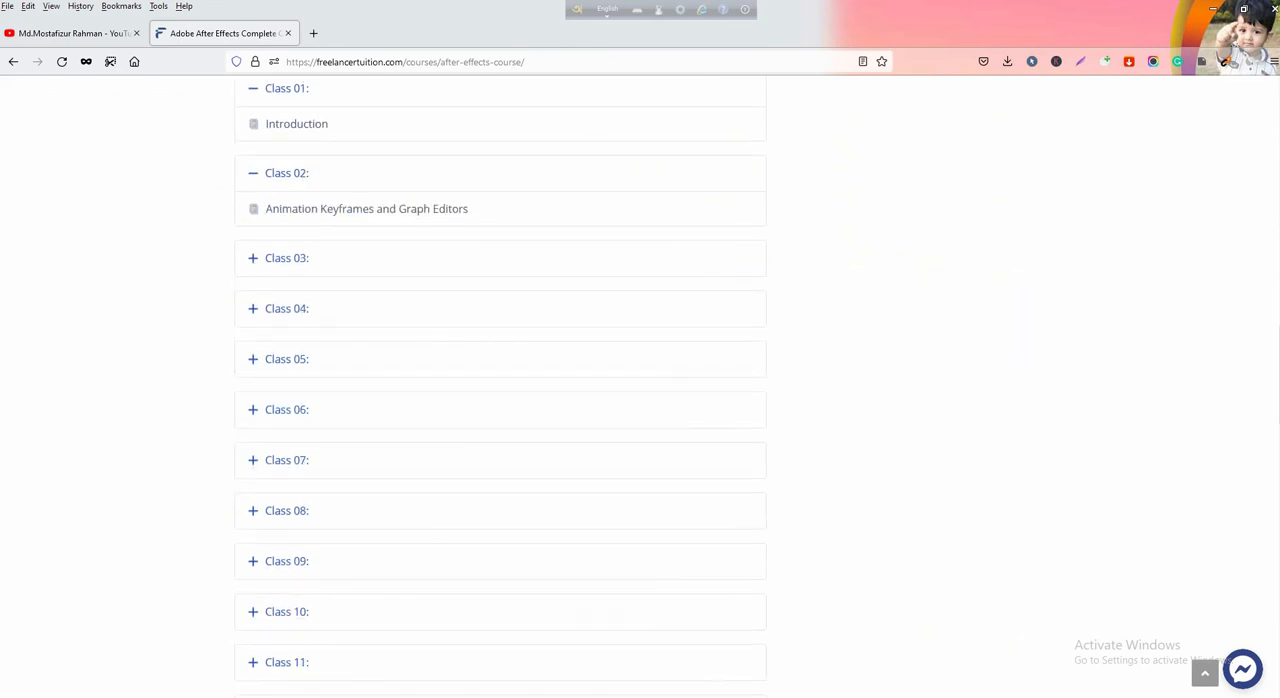
- Return to the course overview and review its price, included materials, target audience and learning outcomes
scroll(640, 386, up, 15)
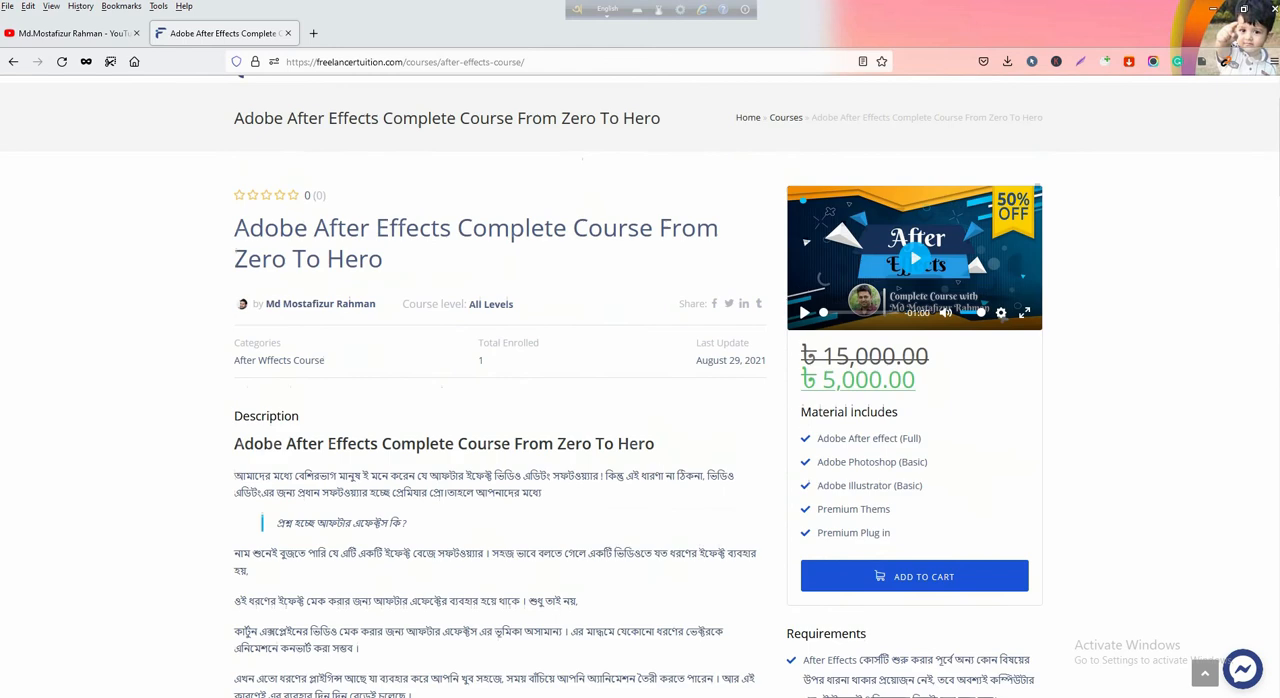
scroll(640, 386, up, 1)
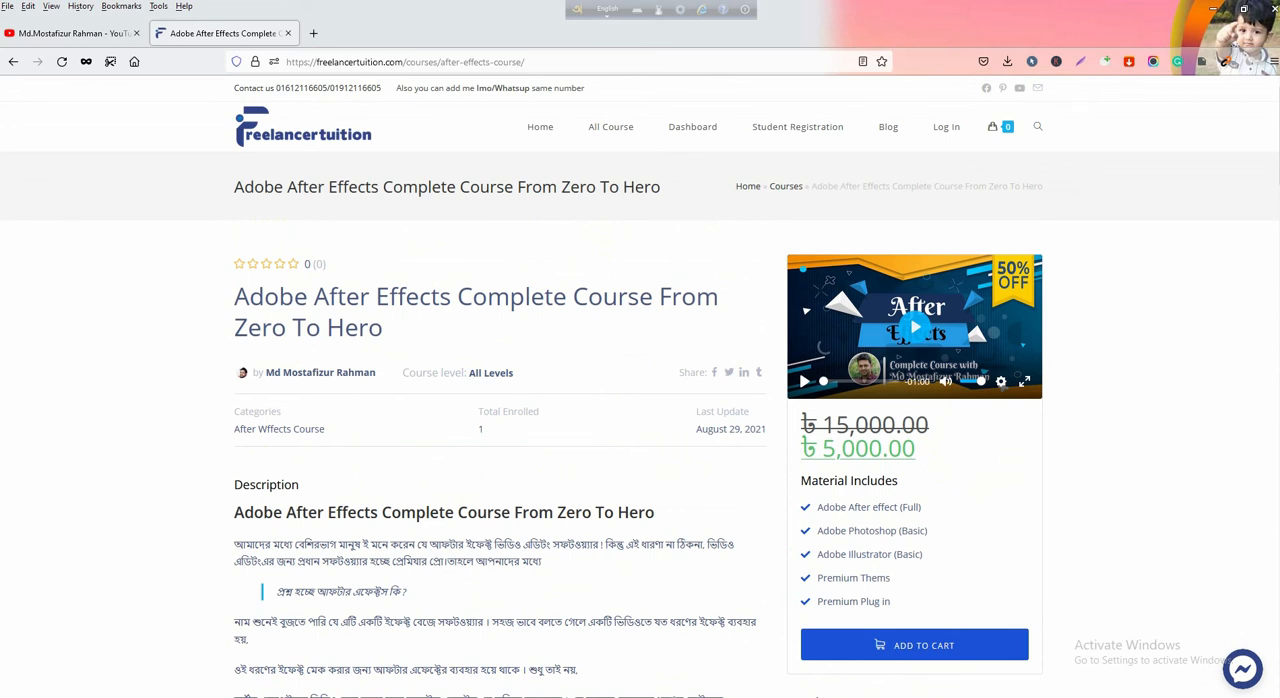
scroll(640, 400, down, 3)
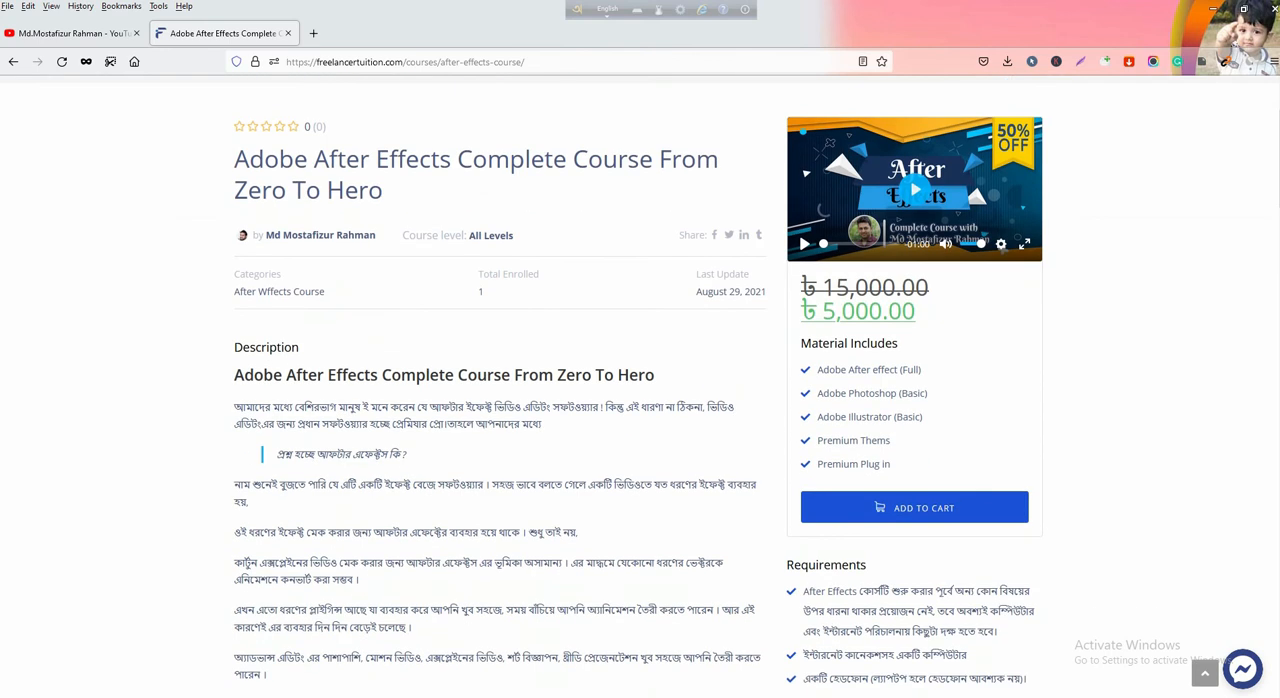
scroll(640, 400, up, 3)
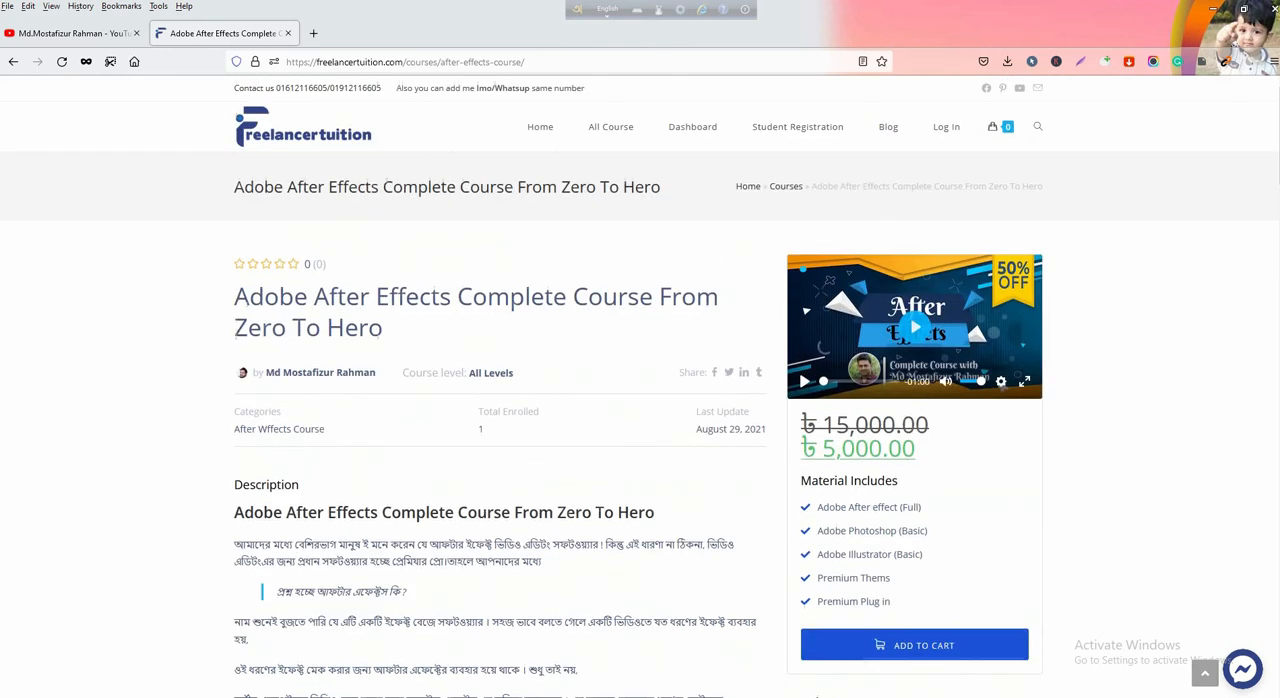
scroll(640, 400, down, 15)
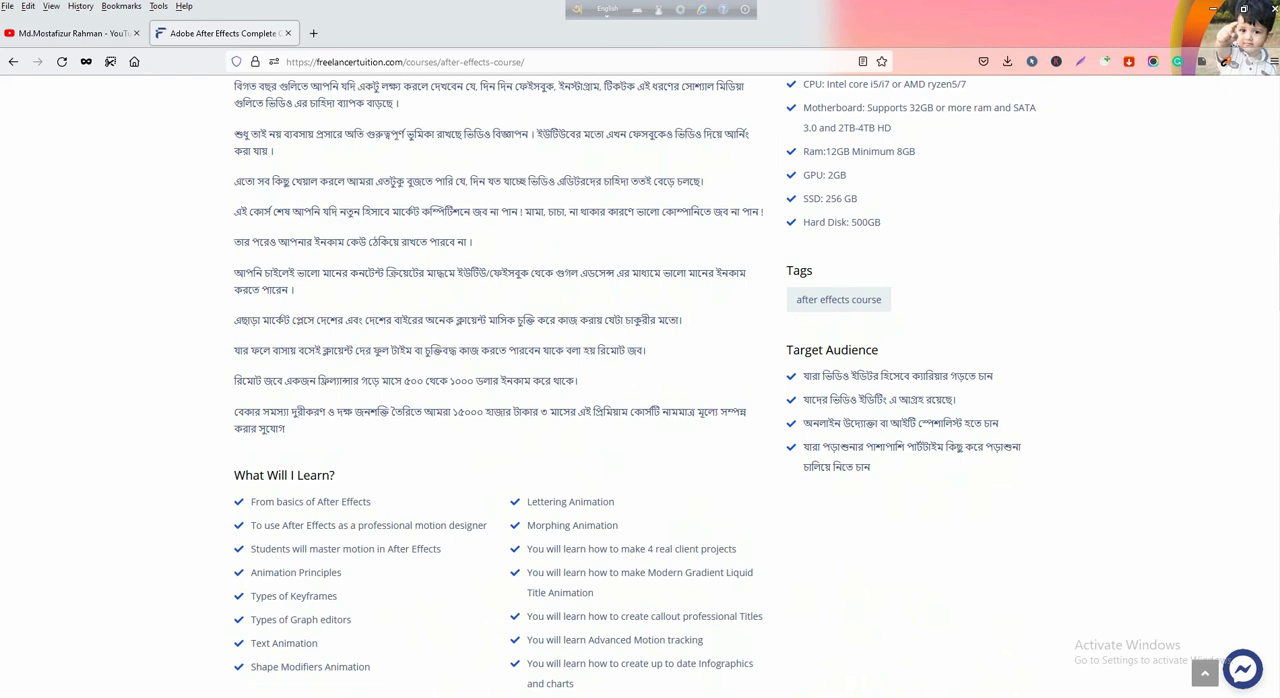
scroll(640, 400, up, 15)
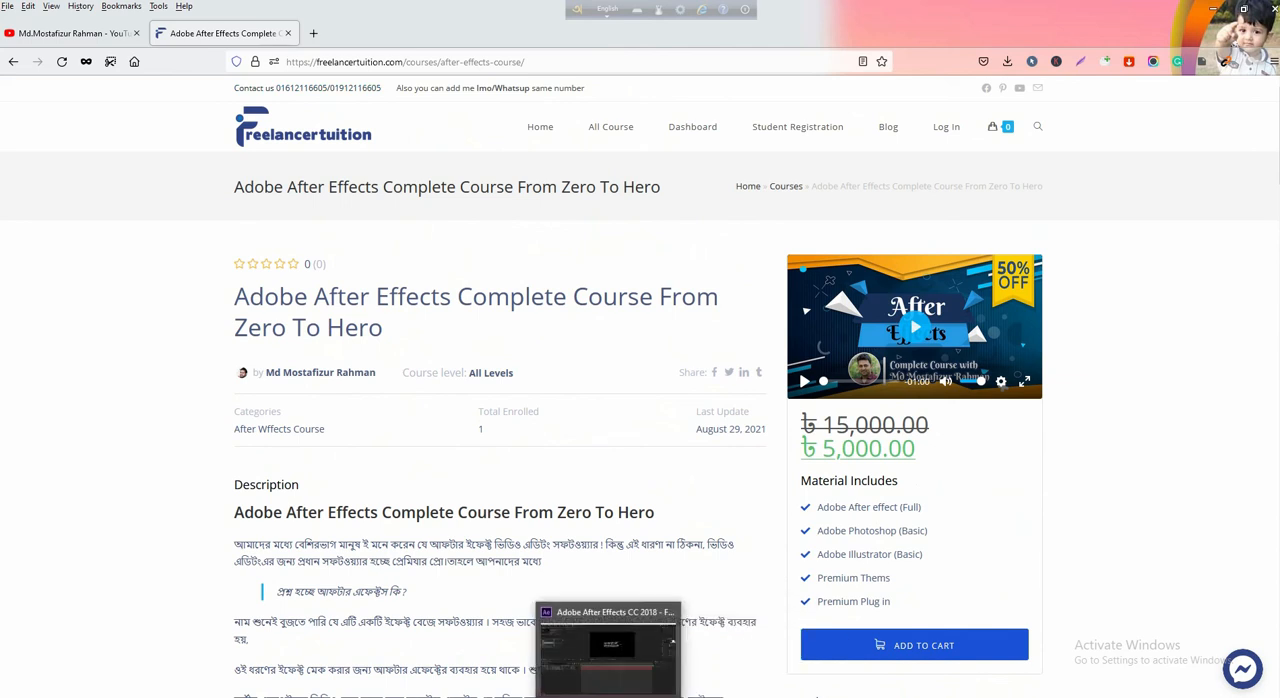
- Switch back to After Effects, delete the unused text layers hw` Avevi Pej hvwe 3 and the locked 4, and select the remaining lyric layer
click(608, 694)
drag(766, 407, 632, 407)
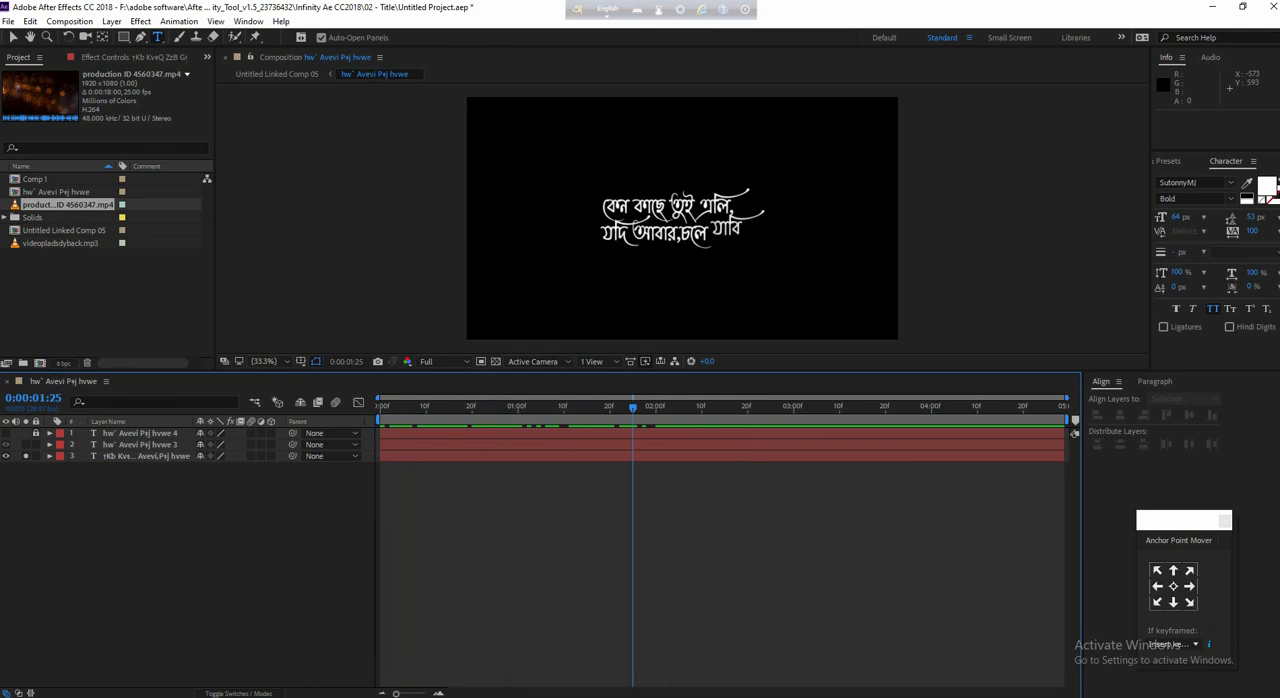
click(140, 445)
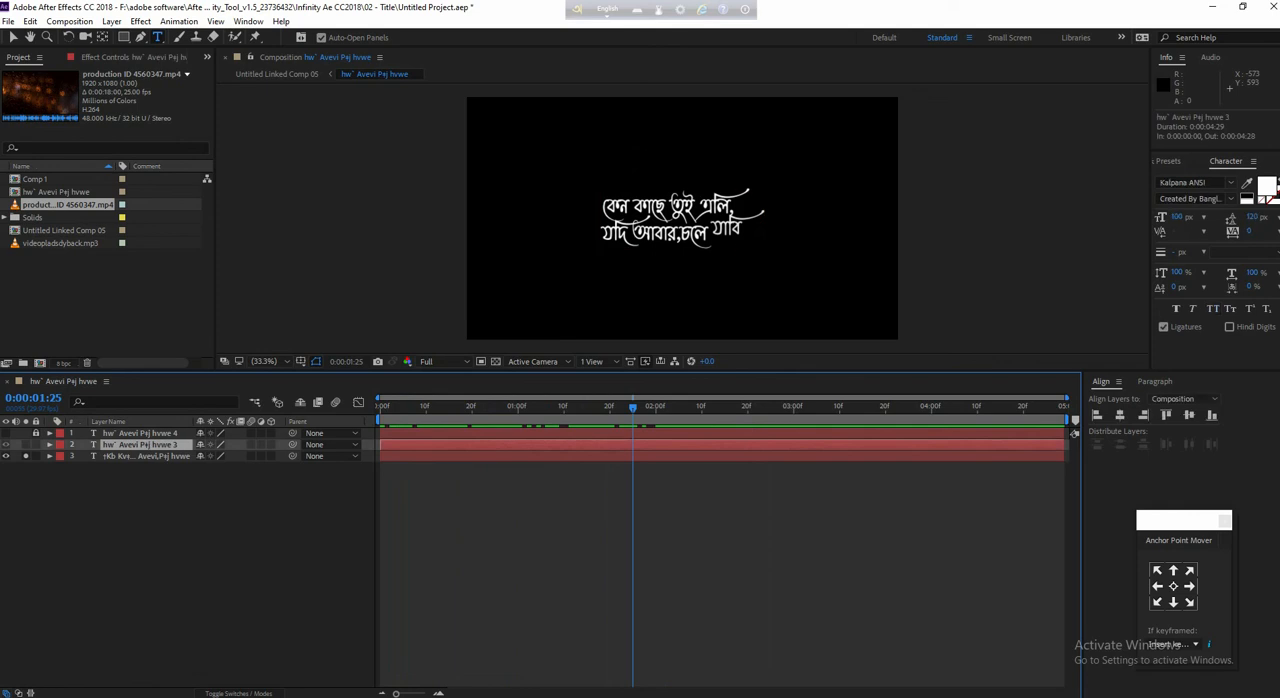
key(Delete)
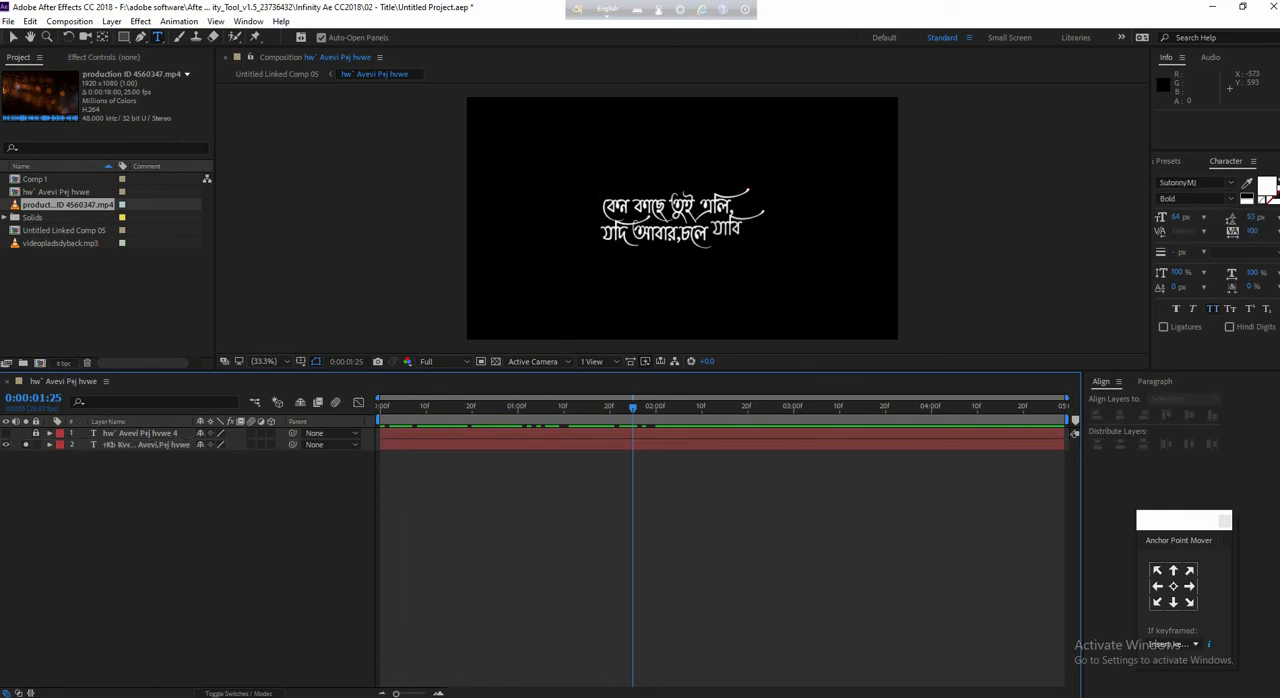
click(36, 433)
click(140, 433)
key(Delete)
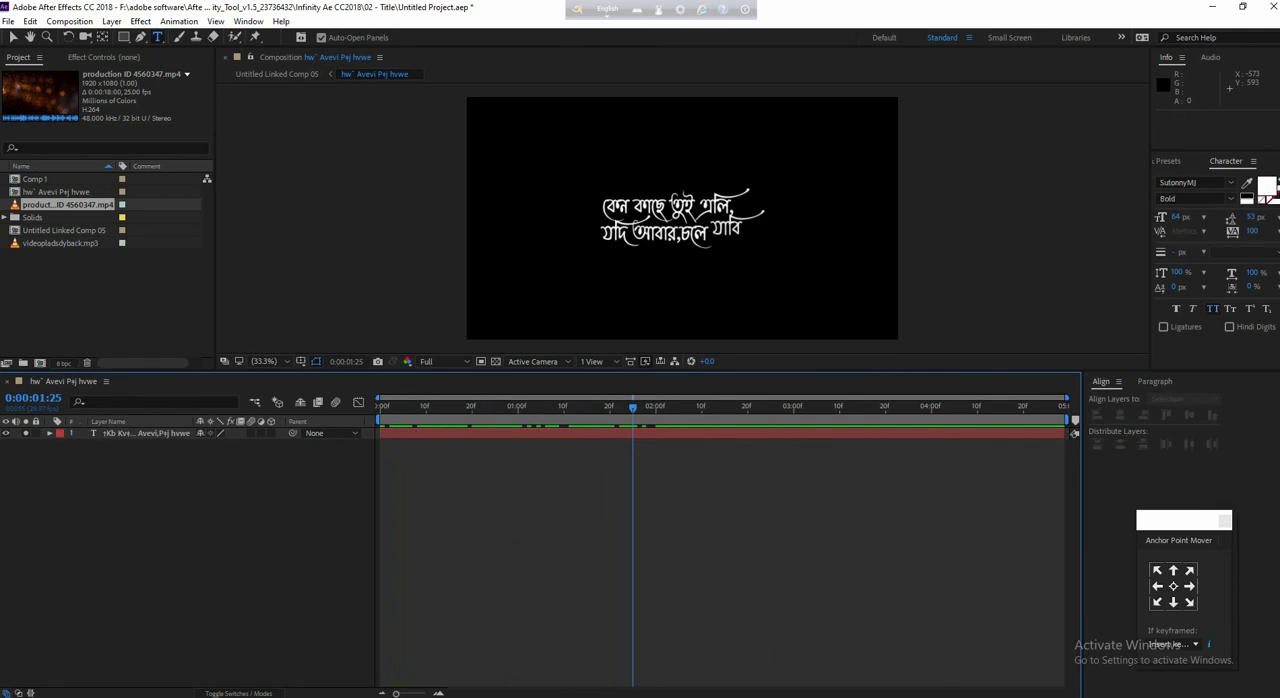
click(146, 433)
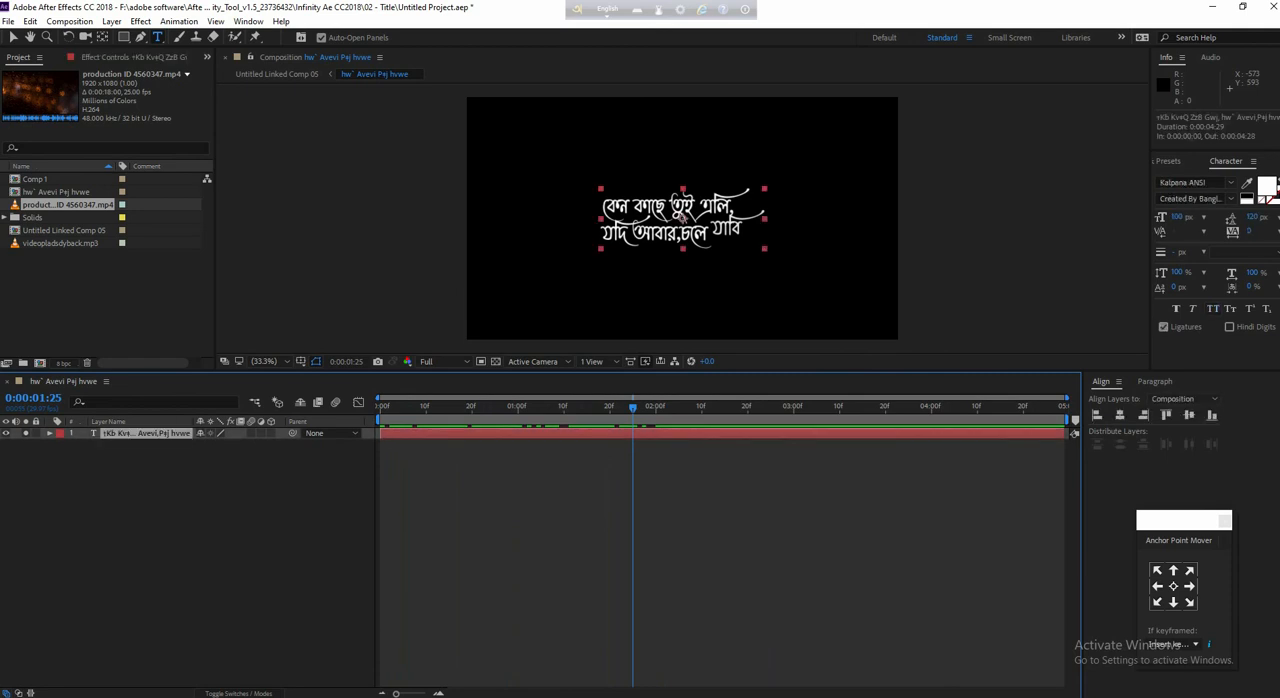
- Create a new composition from the videopladsdyback.mp3 audio file
drag(633, 408, 393, 408)
click(98, 300)
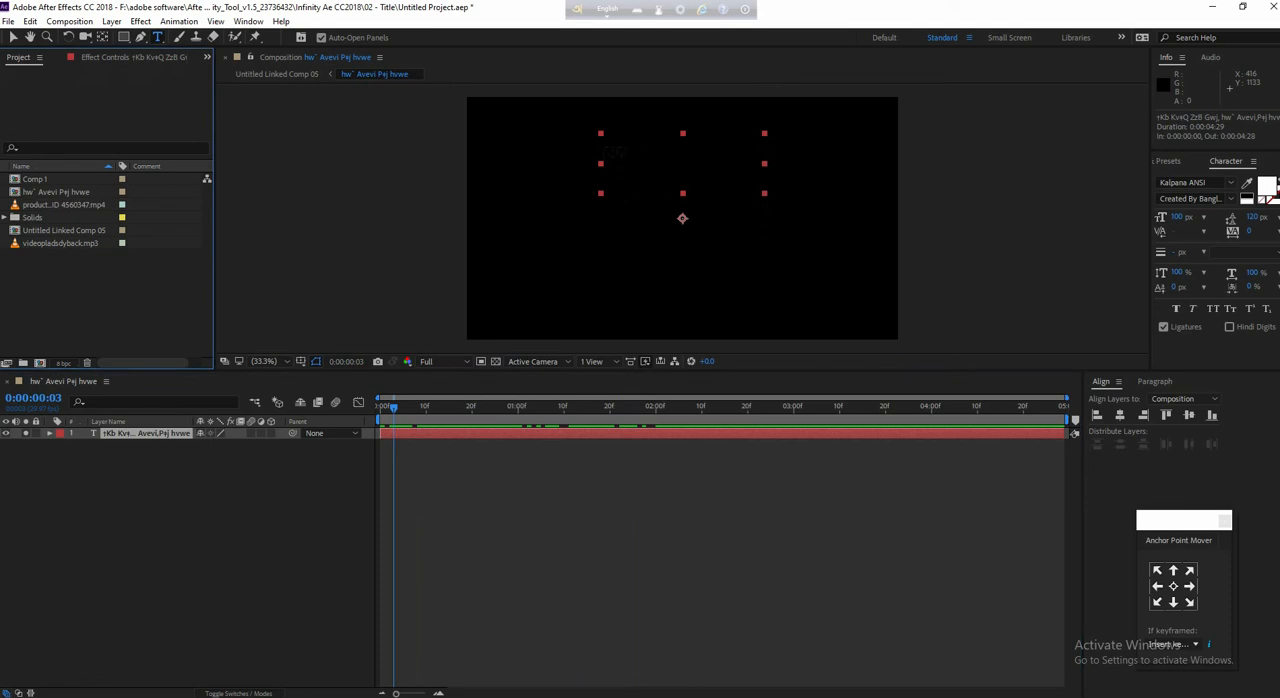
click(68, 205)
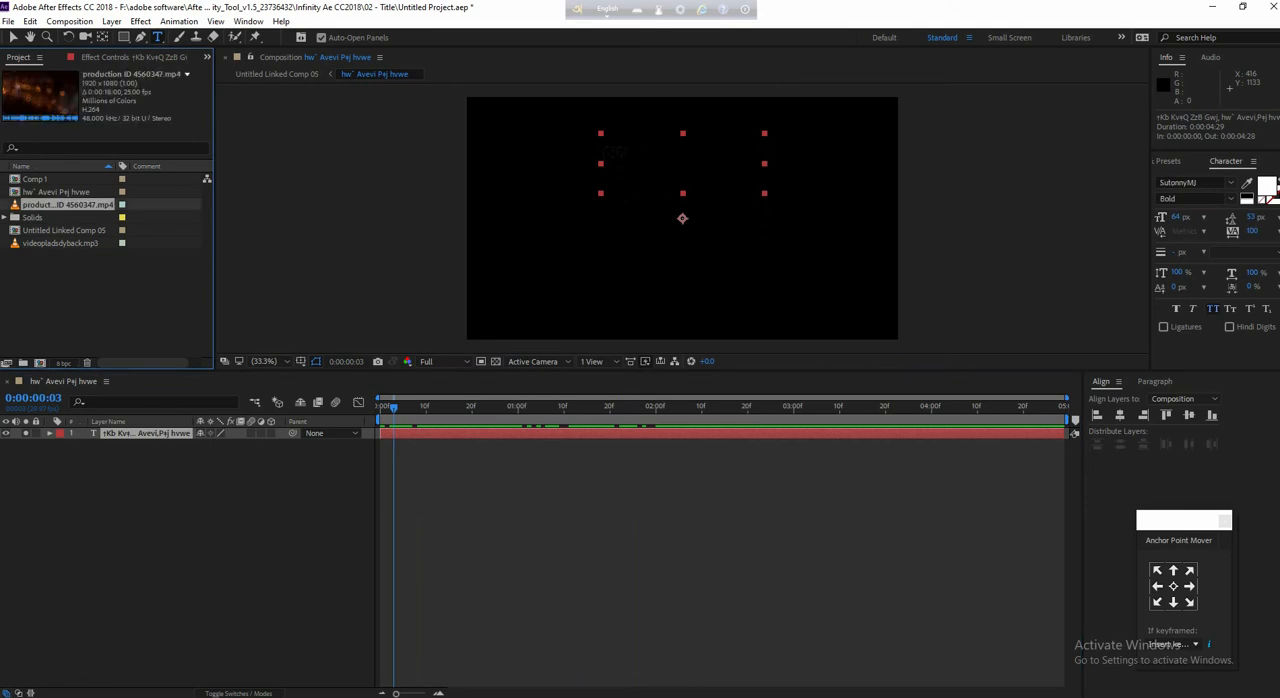
click(63, 243)
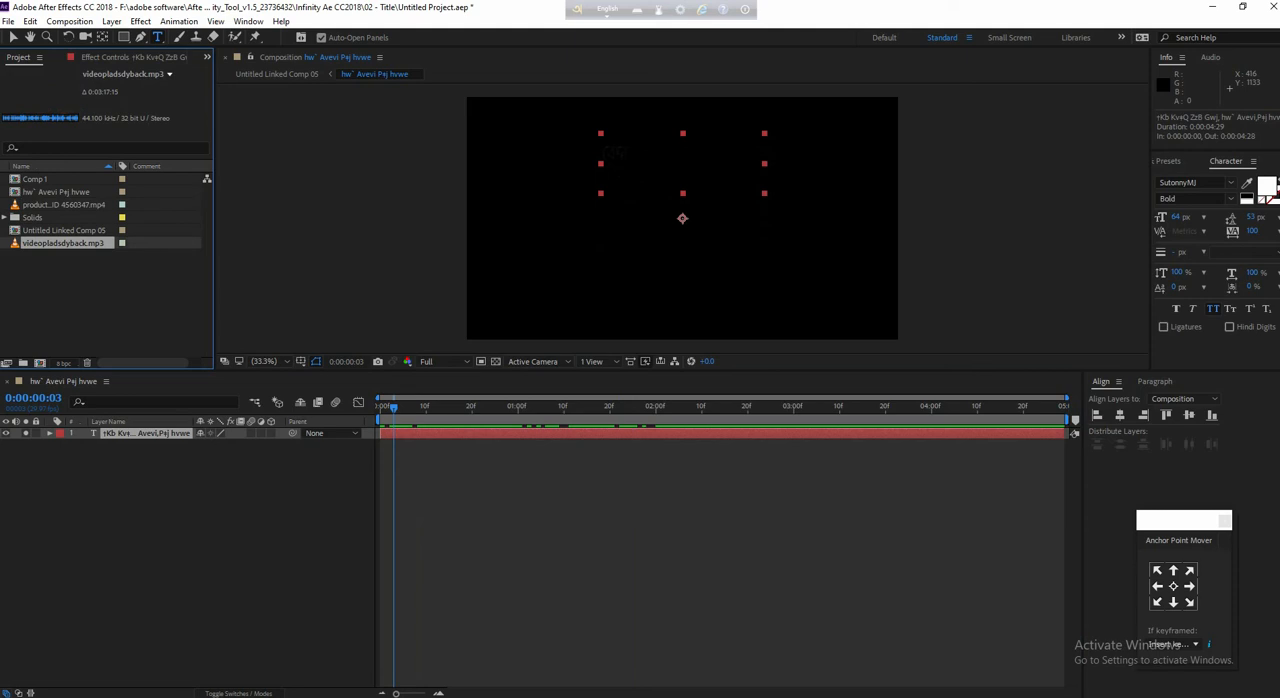
right_click(50, 243)
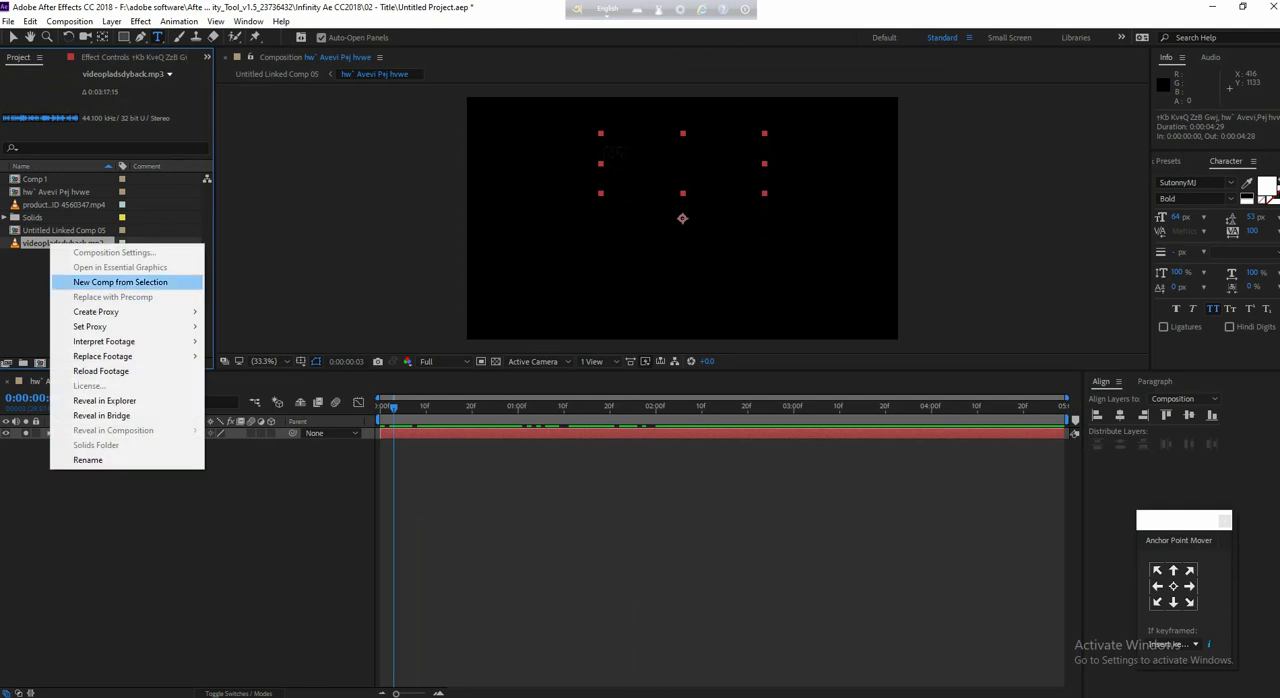
click(120, 282)
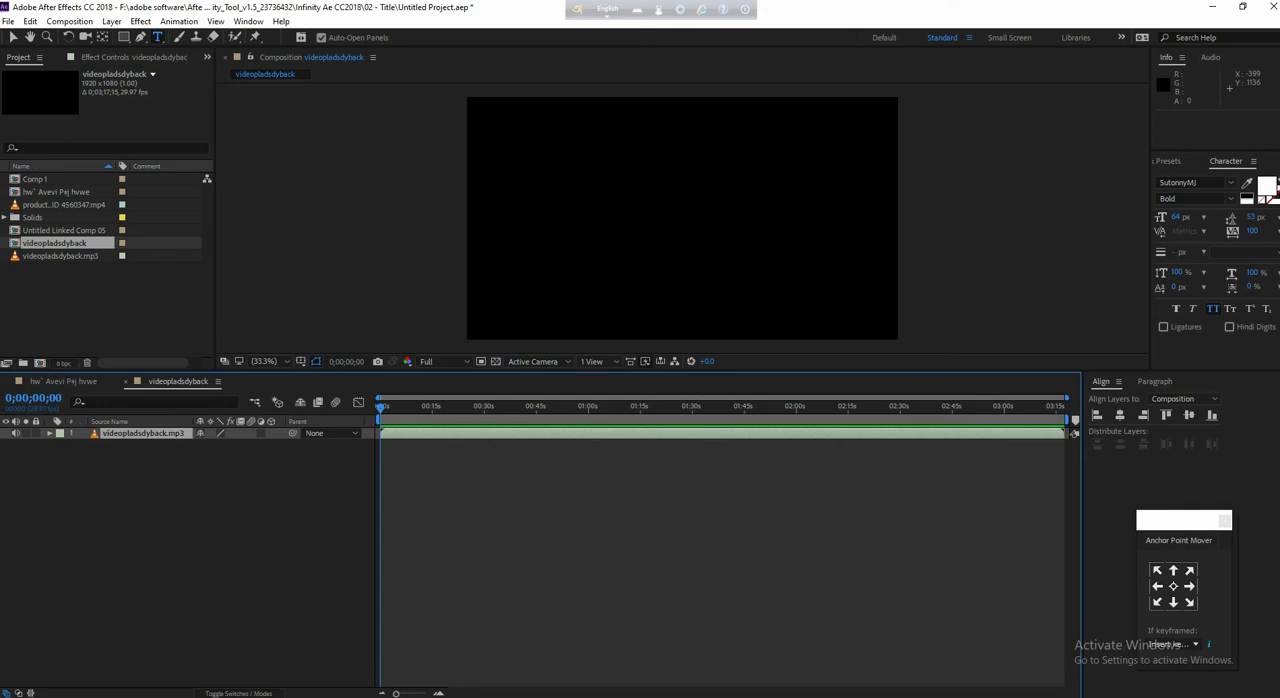
- Preview the start of the new audio composition, then return close to its beginning
key(space)
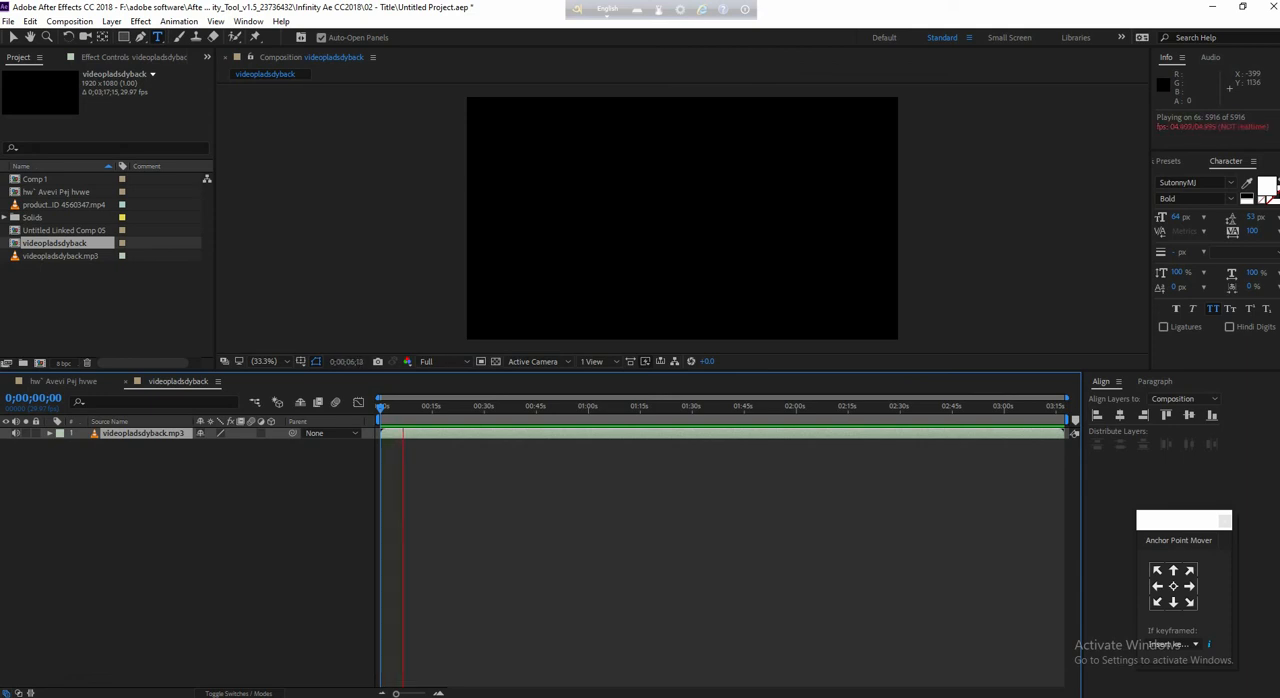
key(space)
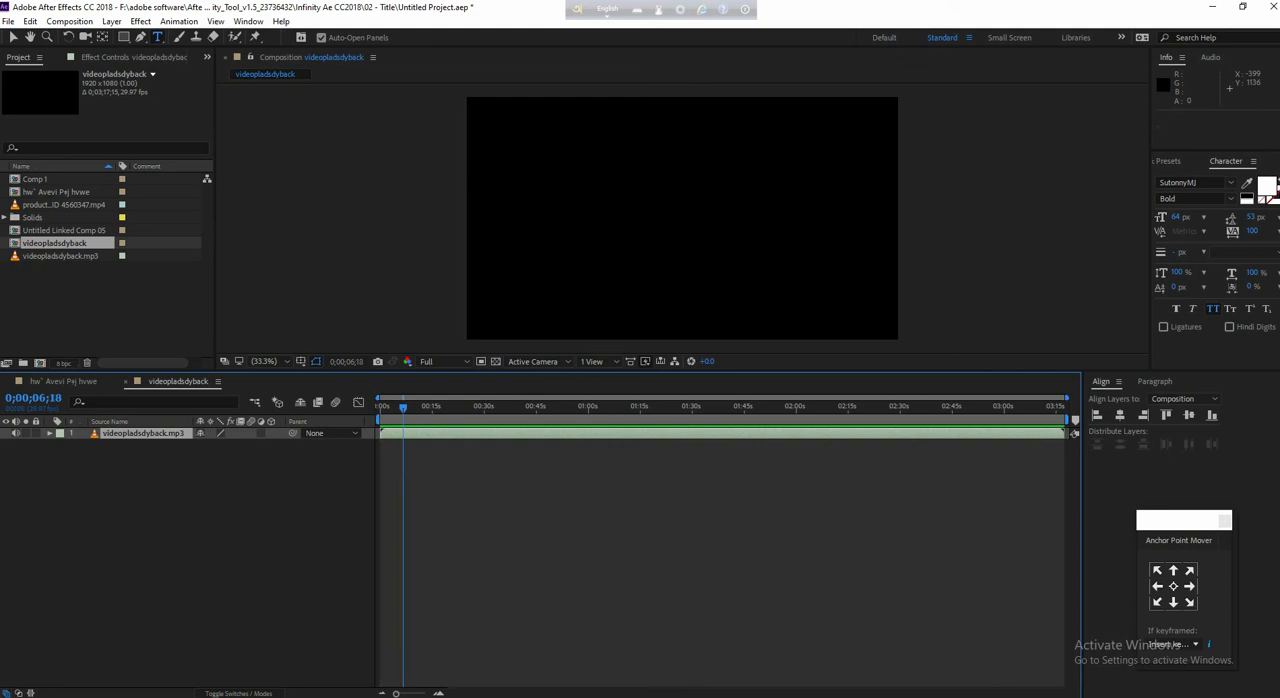
click(384, 407)
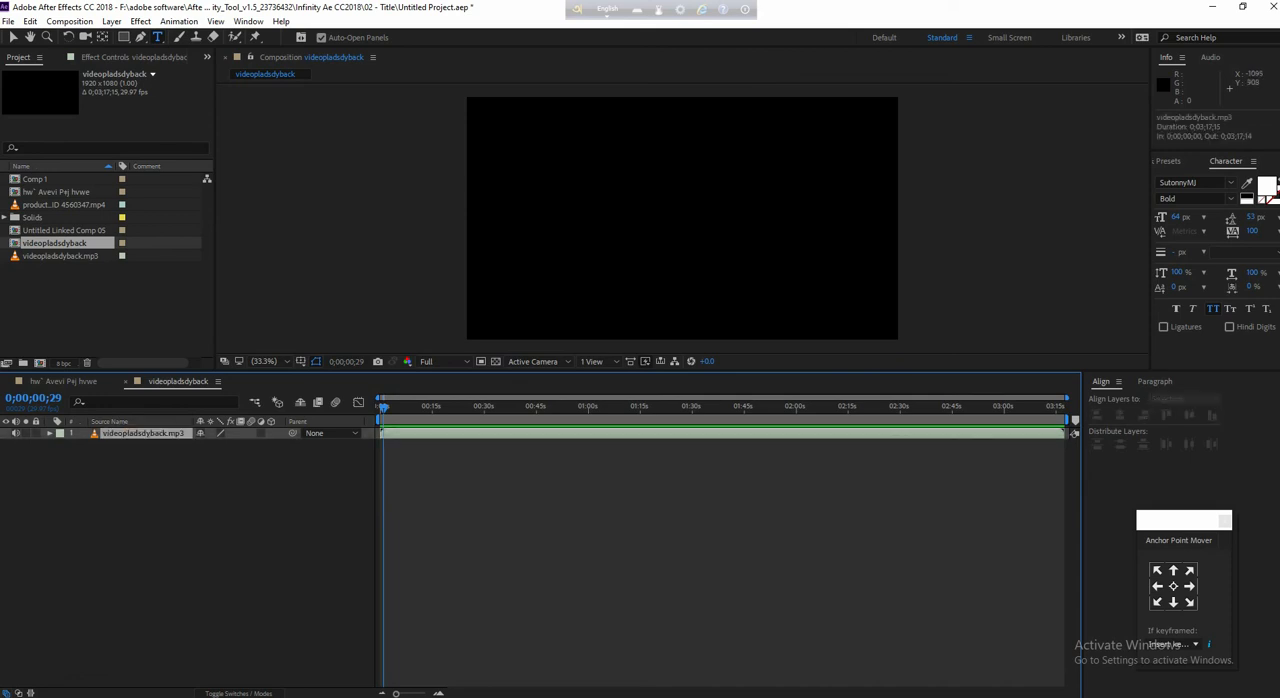
- Add a white solid layer with the default settings above the audio layer
right_click(243, 499)
mouse_move(330, 506)
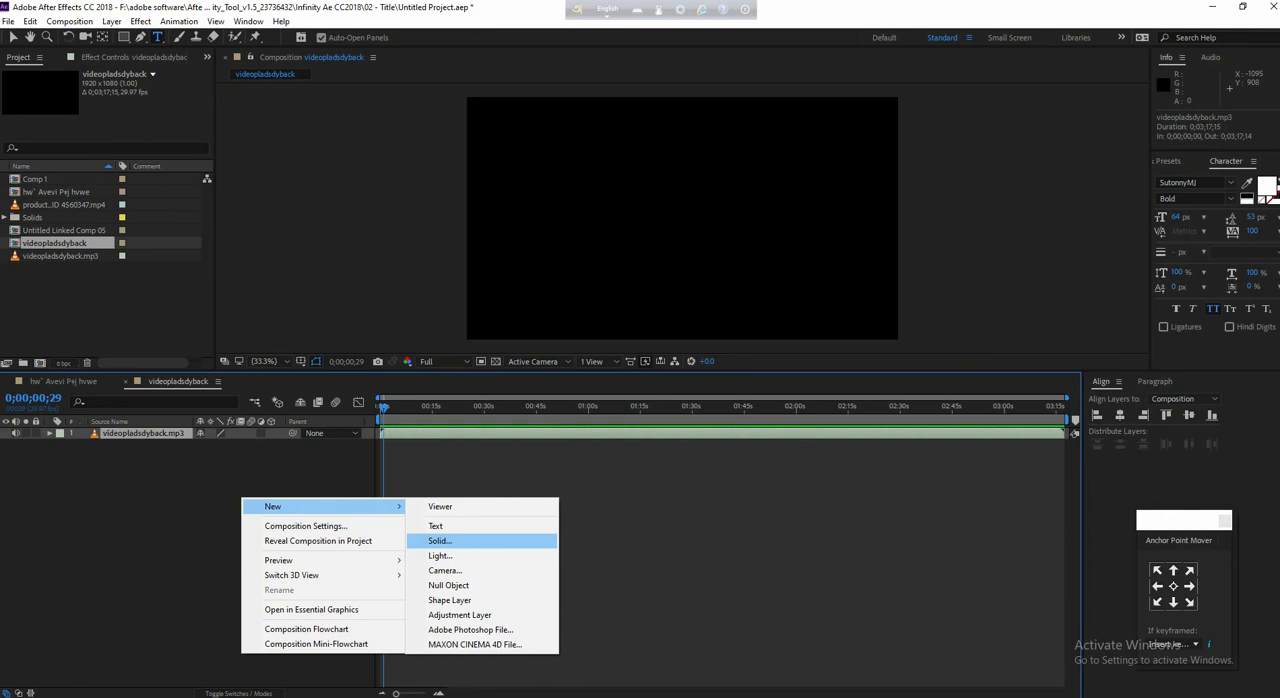
click(450, 541)
key(Return)
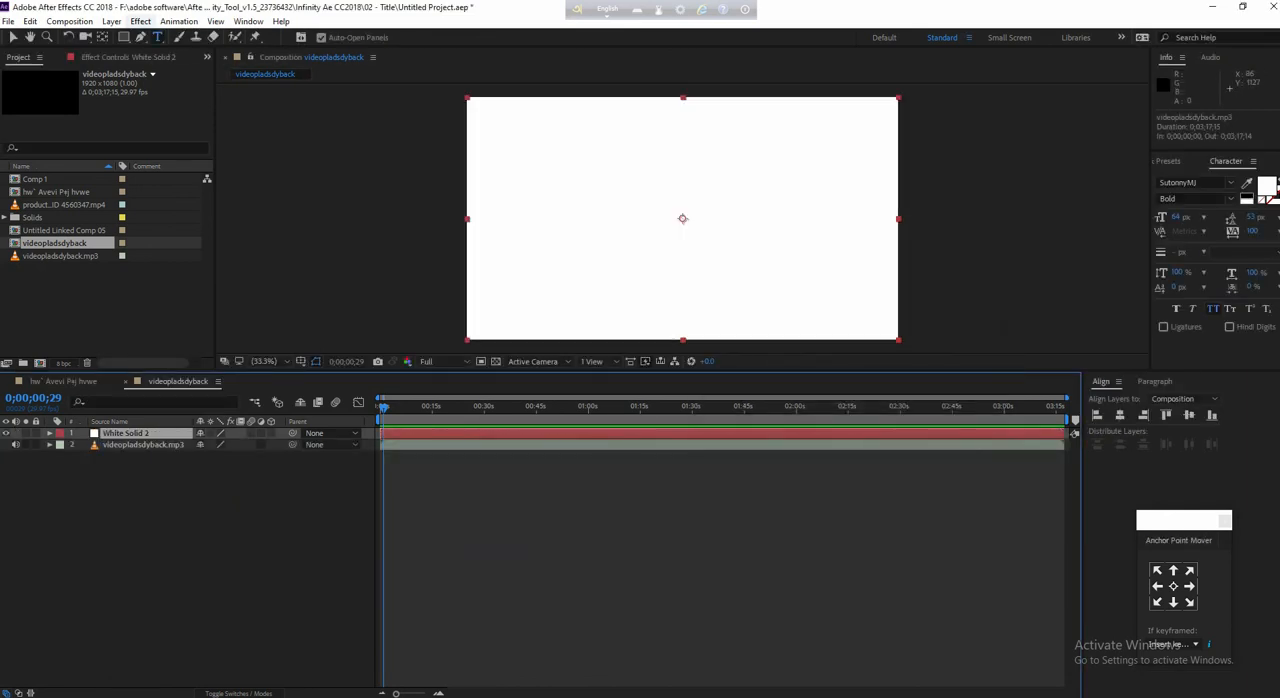
- Apply the Audio Spectrum effect to the white solid and use videopladsdyback.mp3 as its audio layer
click(140, 21)
mouse_move(200, 219)
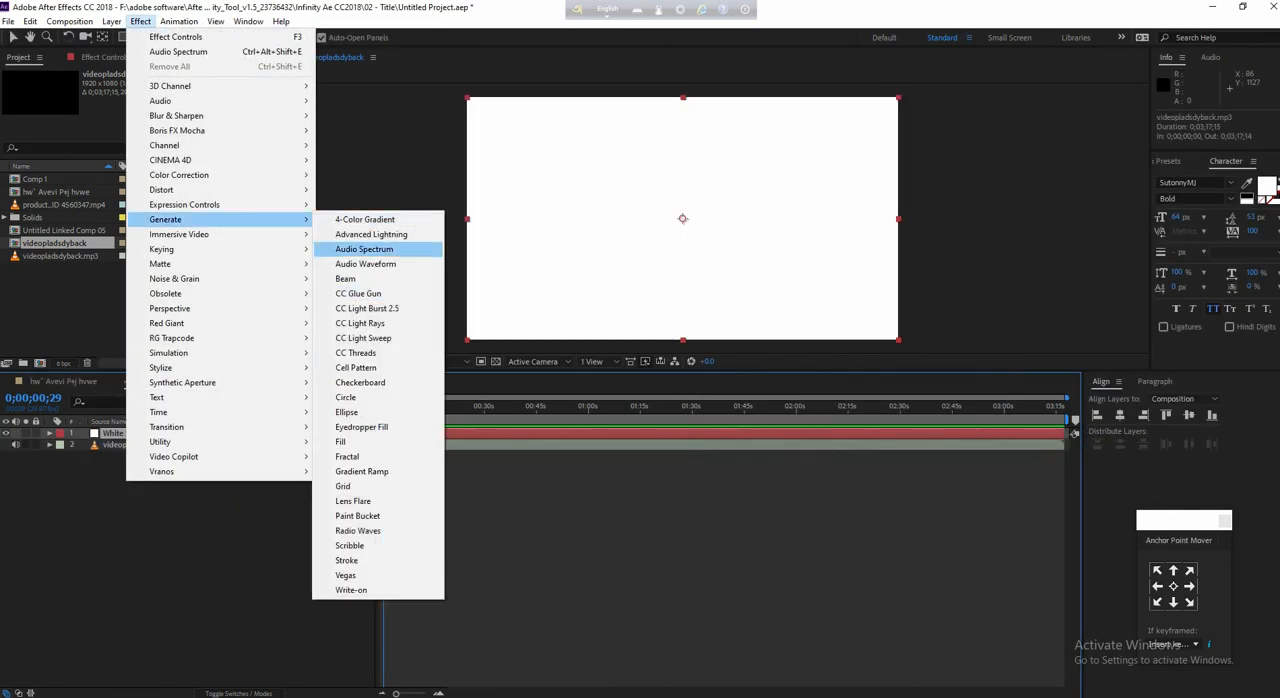
click(364, 249)
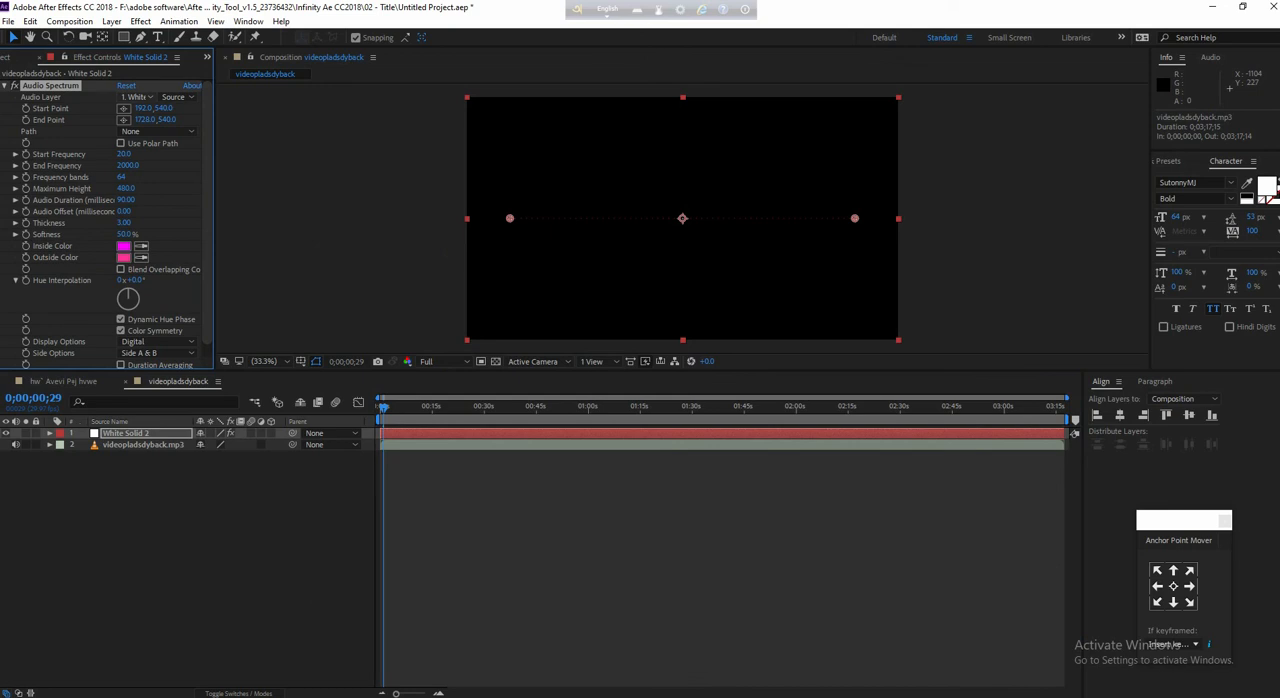
click(136, 97)
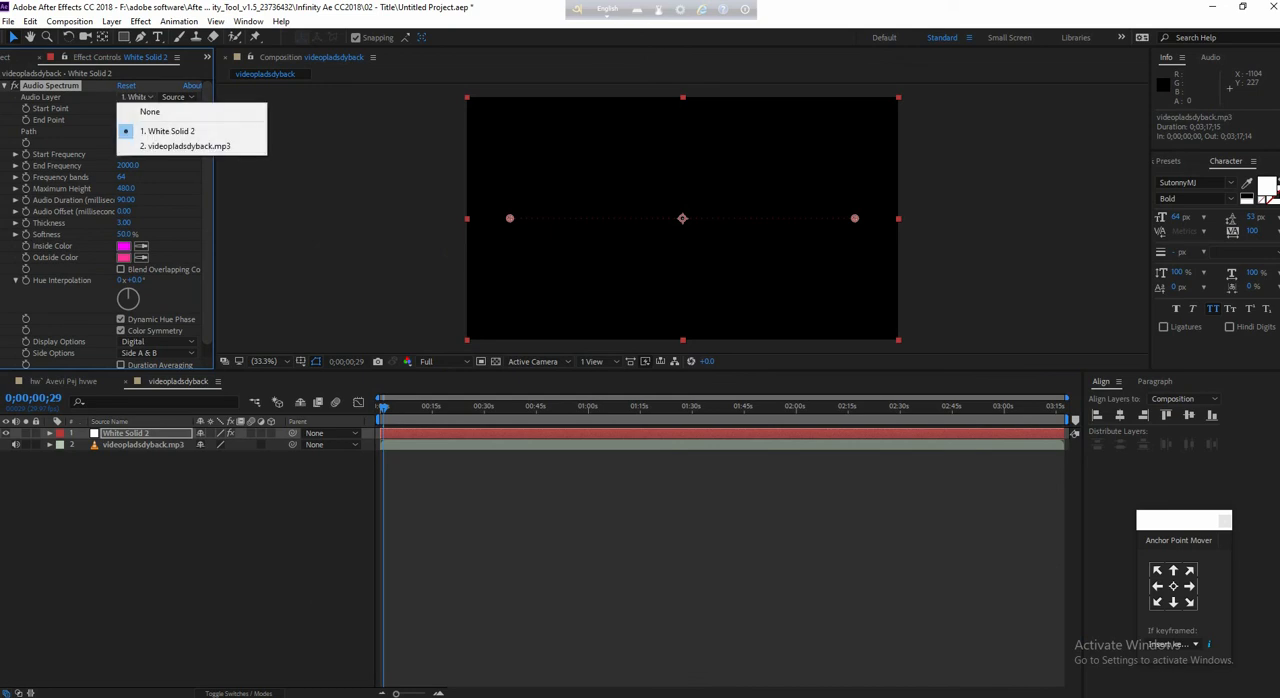
click(185, 146)
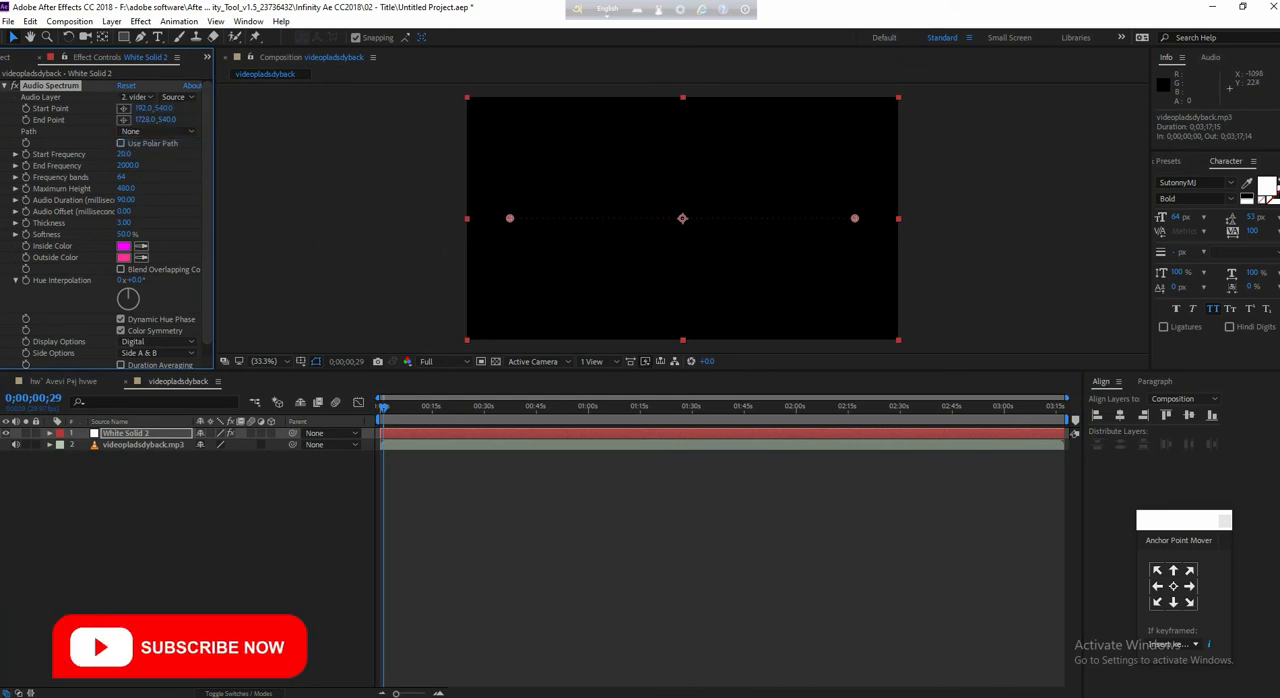
- Set the spectrum's start frequency to 20 and end frequency to 500, checking it at about four seconds
drag(384, 407, 424, 407)
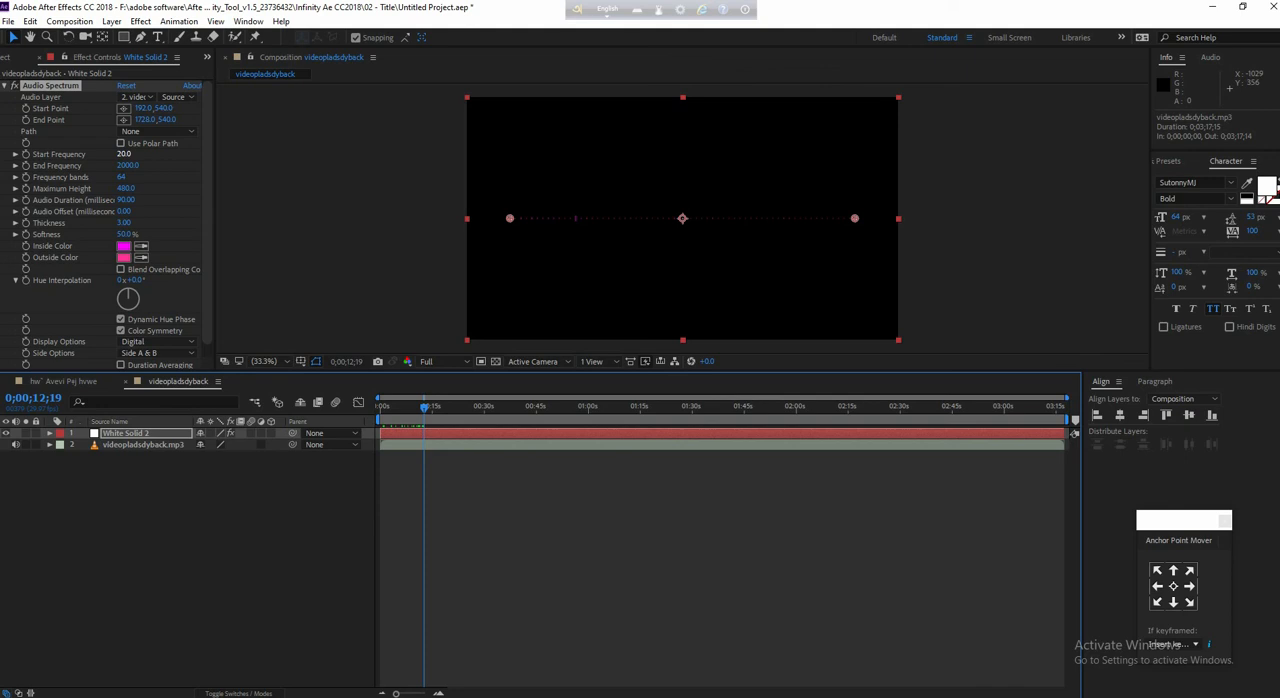
mouse_move(124, 154)
mouse_down()
mouse_move(210, 154)
mouse_move(100, 154)
mouse_up()
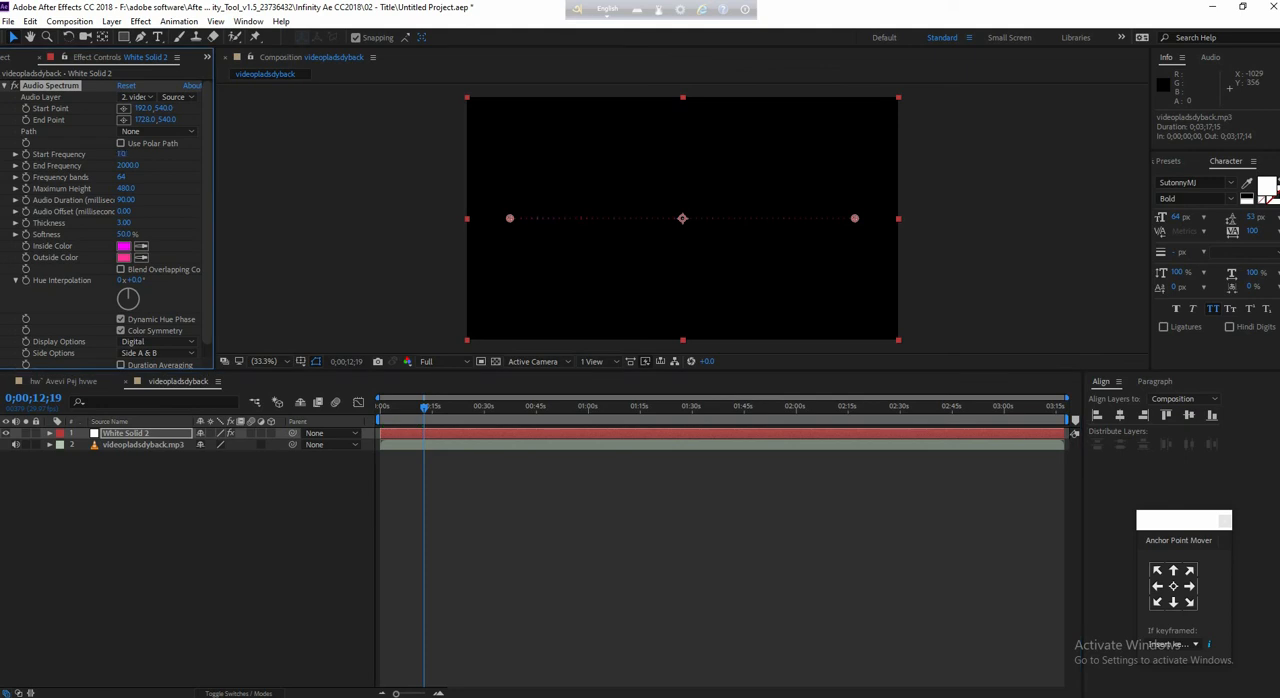
click(122, 154)
text(20)
key(Return)
click(128, 166)
text(1500)
key(Return)
drag(424, 407, 395, 407)
drag(396, 407, 394, 407)
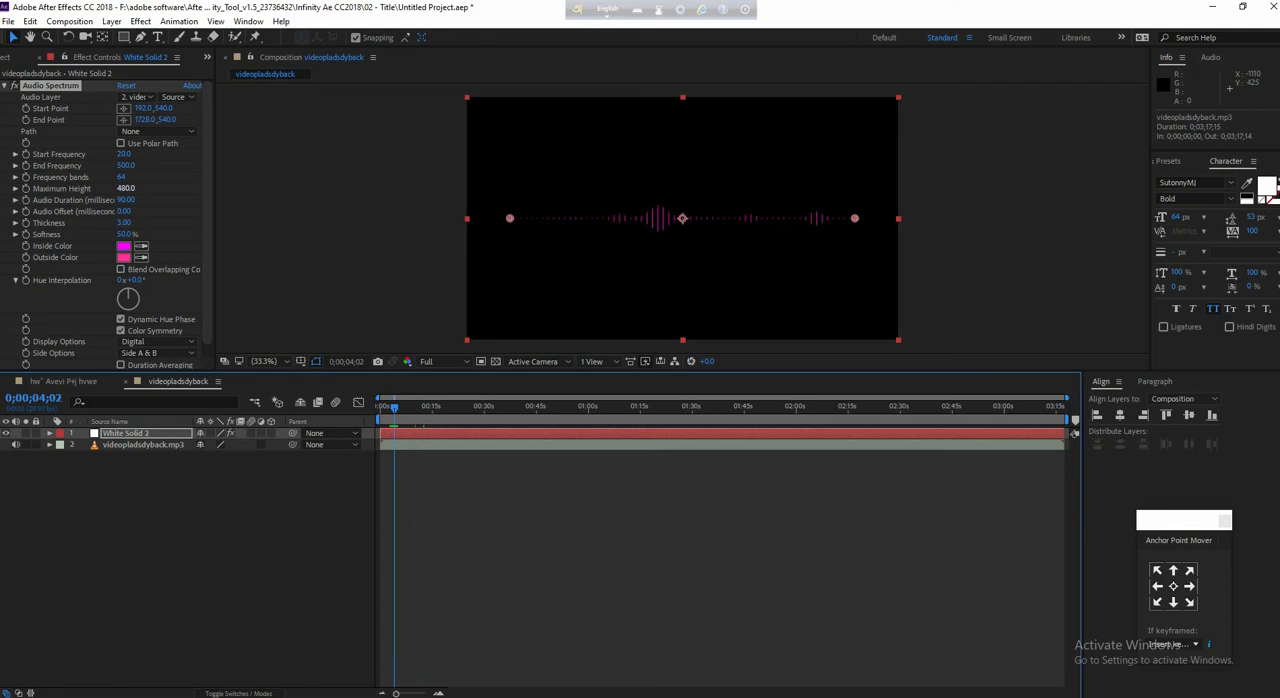
- Set the spectrum to 101 frequency bands, maximum height 1690, audio duration 70, audio offset 130, thickness 4.8, softness 56% and hue interpolation 82°
drag(126, 188, 134, 188)
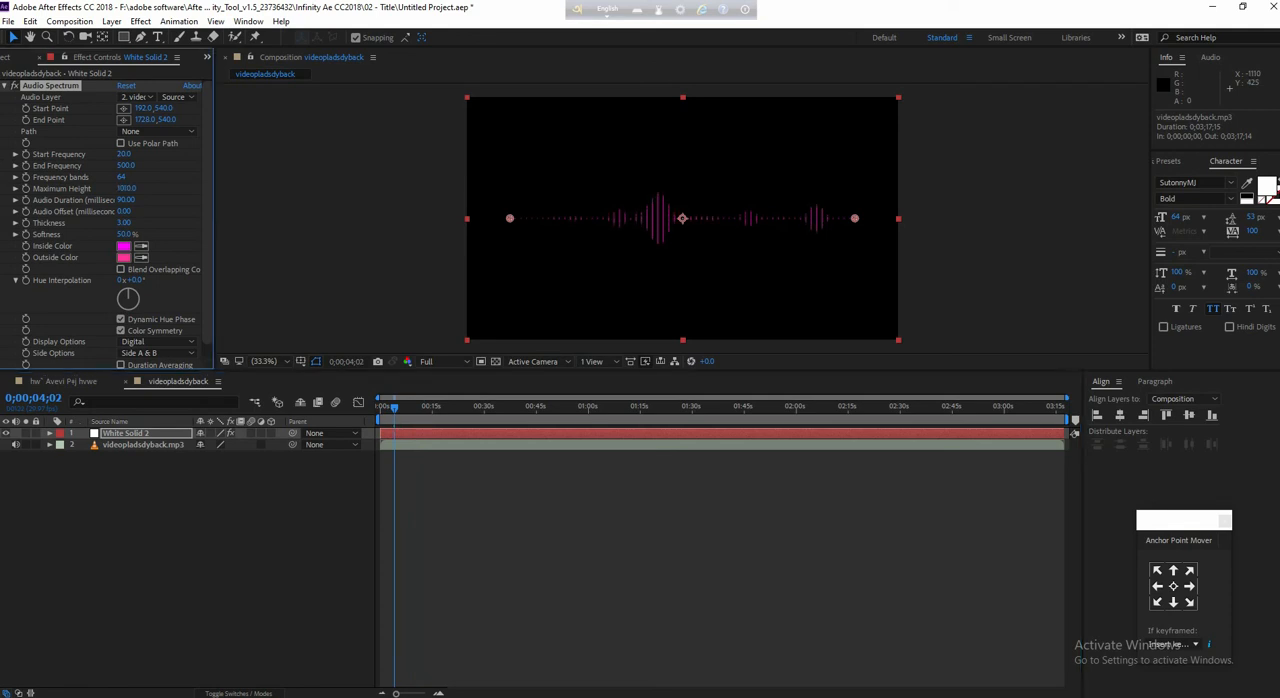
drag(121, 177, 123, 235)
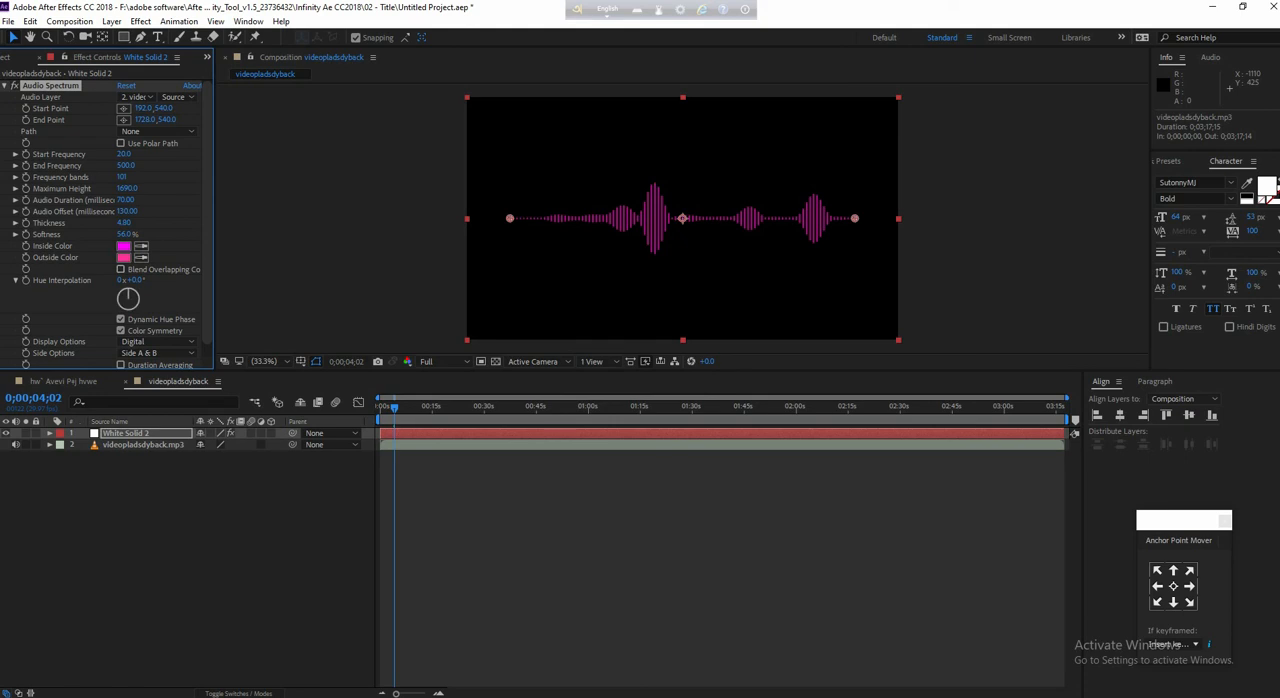
drag(128, 291, 139, 297)
- Change the spectrum's display option to Analog lines
scroll(160, 330, down, 1)
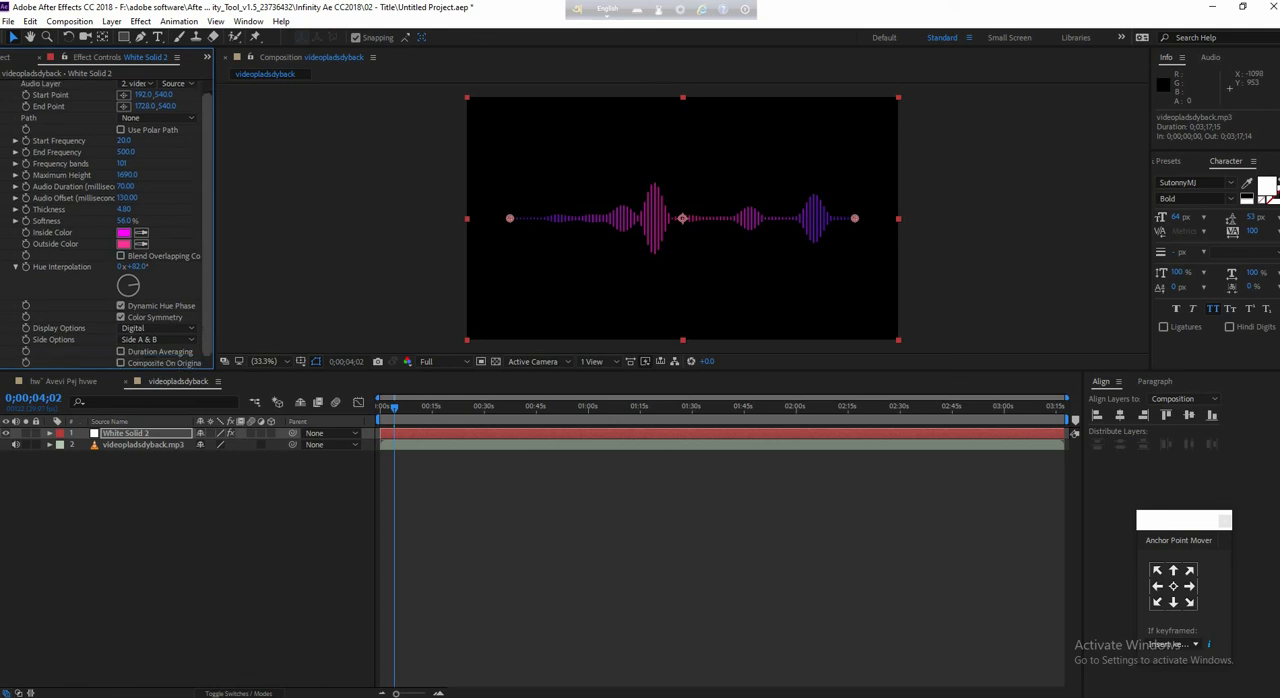
click(160, 328)
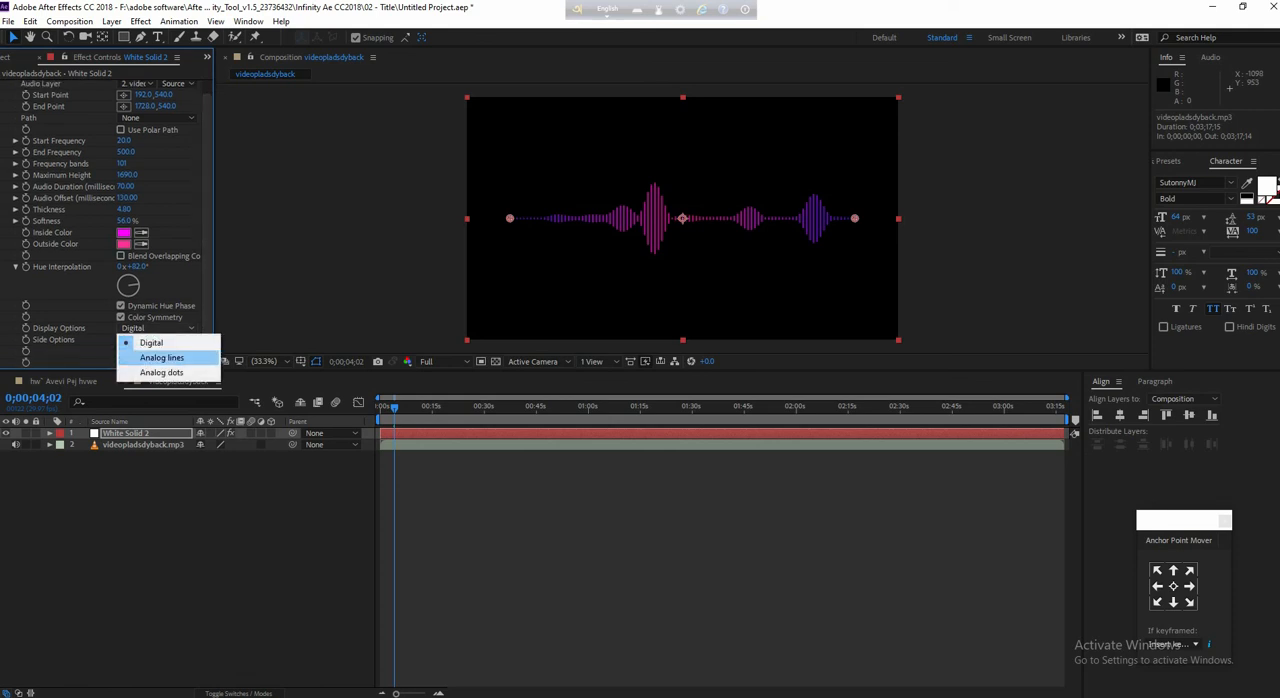
click(161, 357)
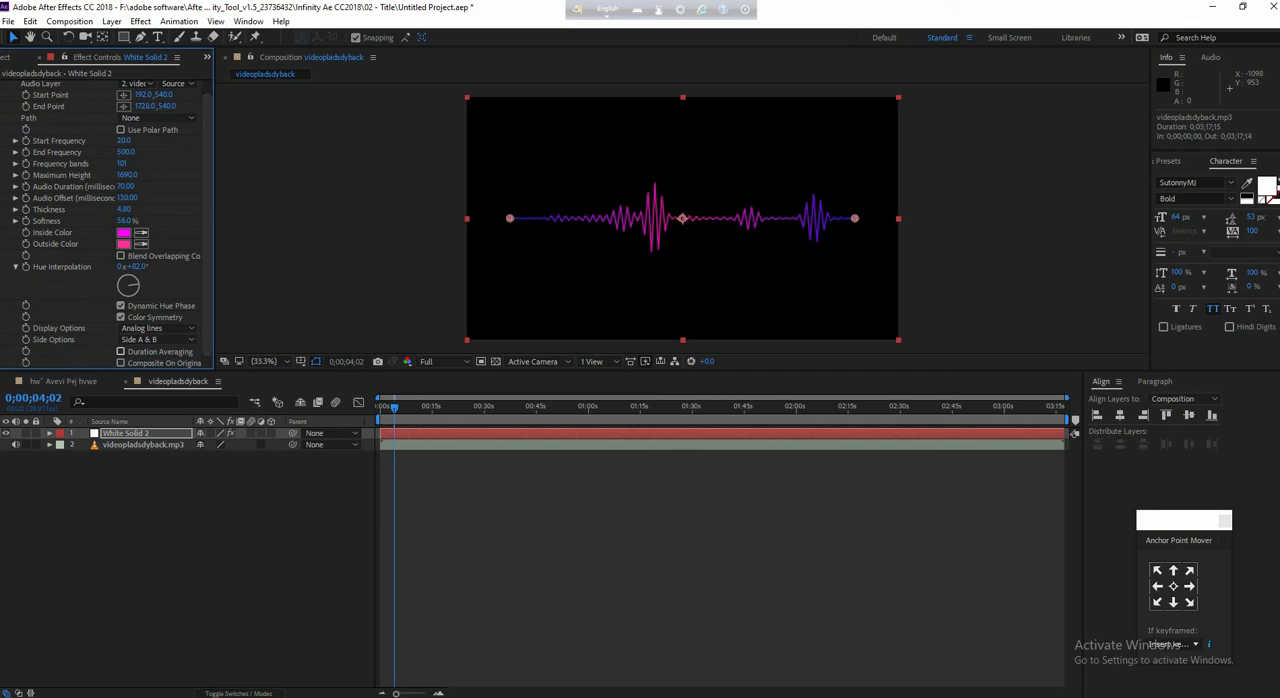
- Preview the analog-line spectrum with the audio and return to the start of the composition
key(space)
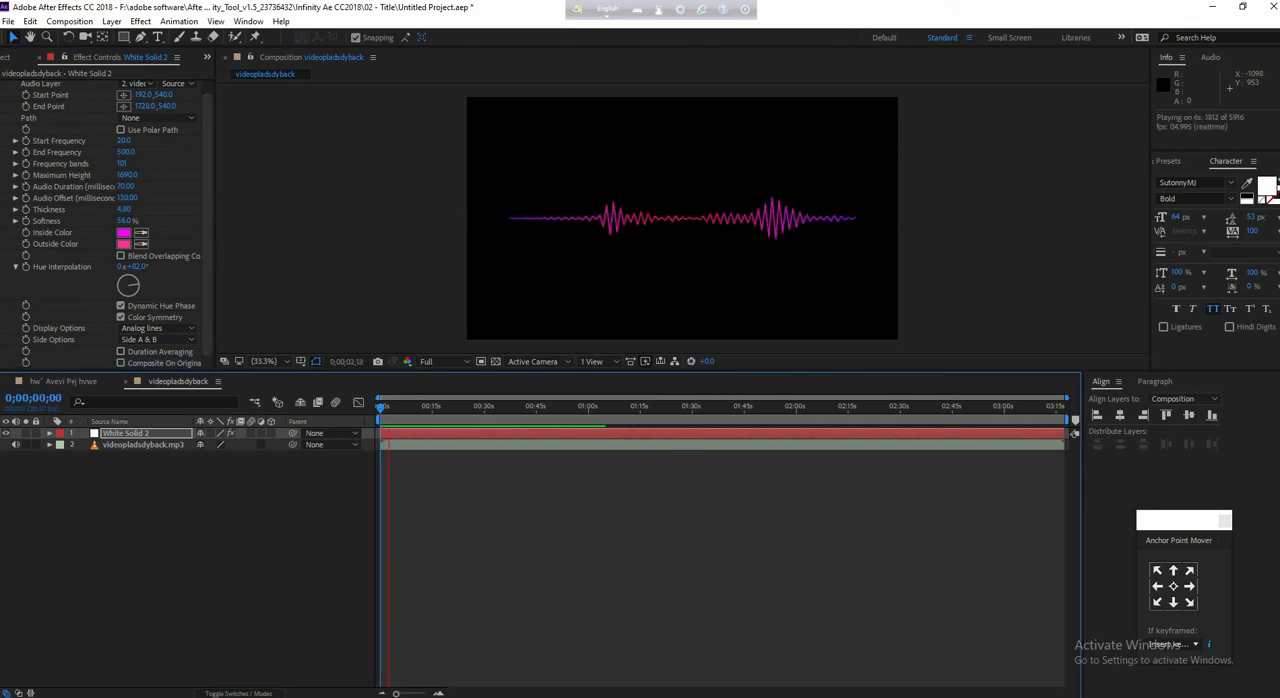
key(space)
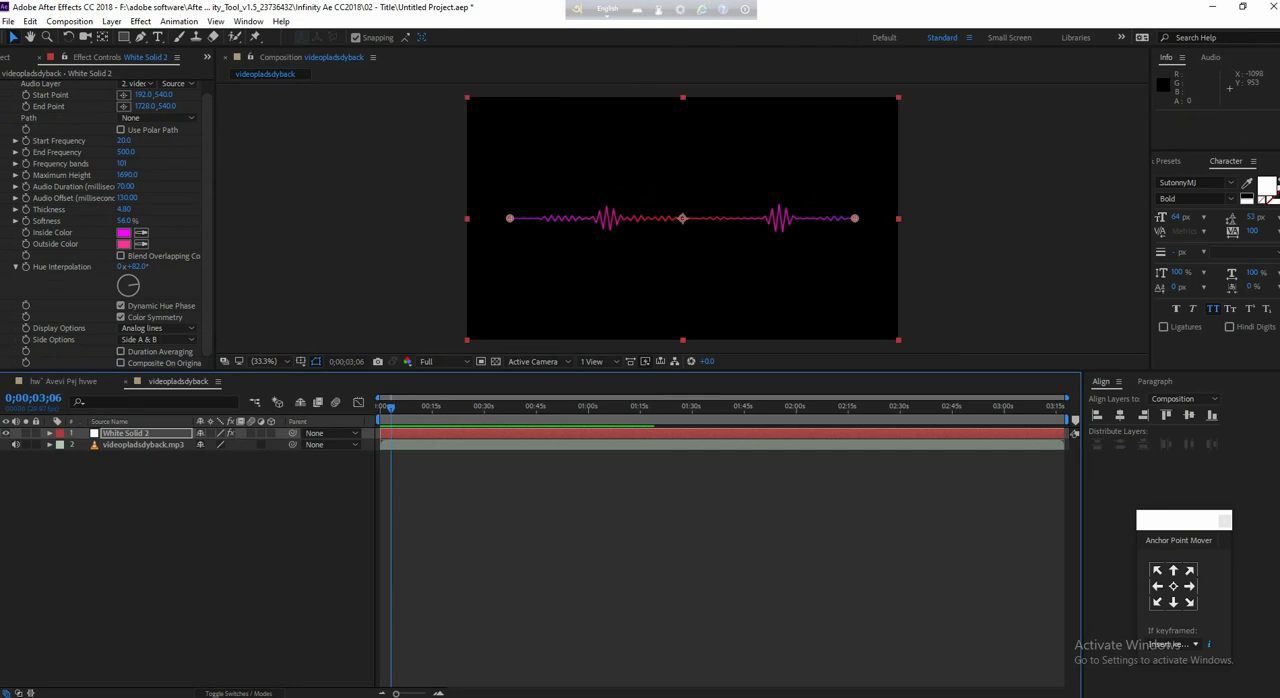
key(space)
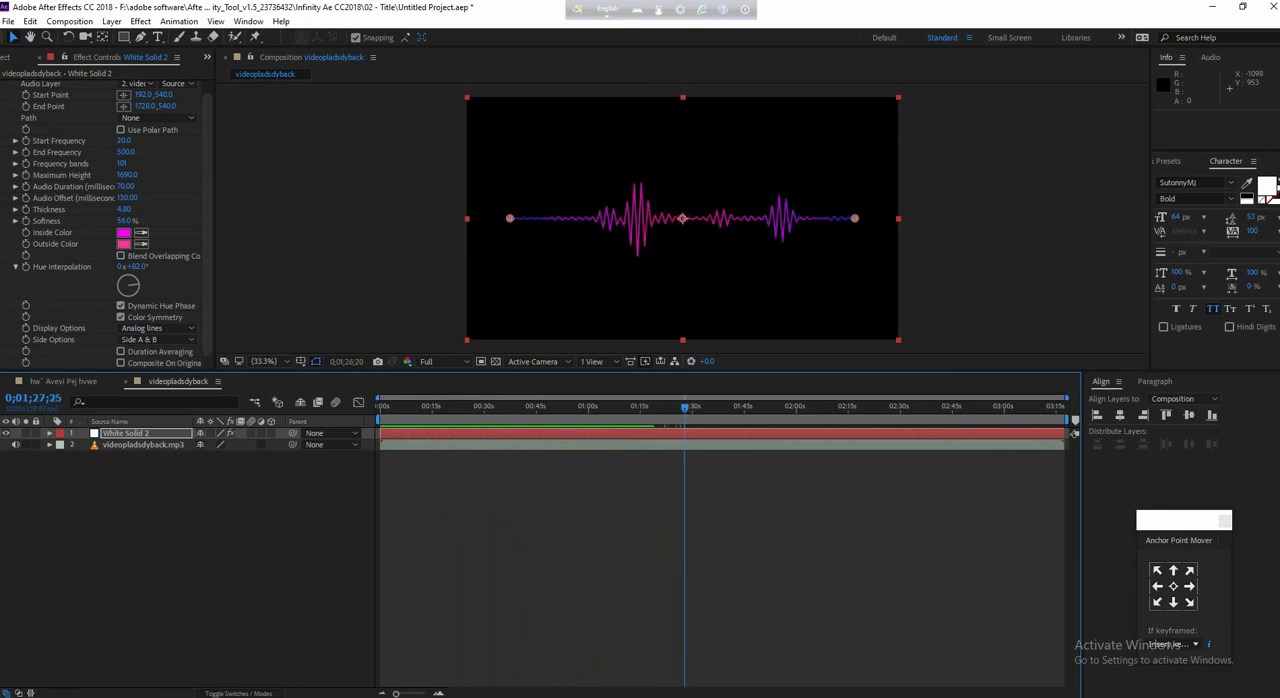
drag(577, 407, 380, 407)
- Reduce the Audio Spectrum's maximum height to 940 and leave all layers deselected
key(ctrl+shift+a)
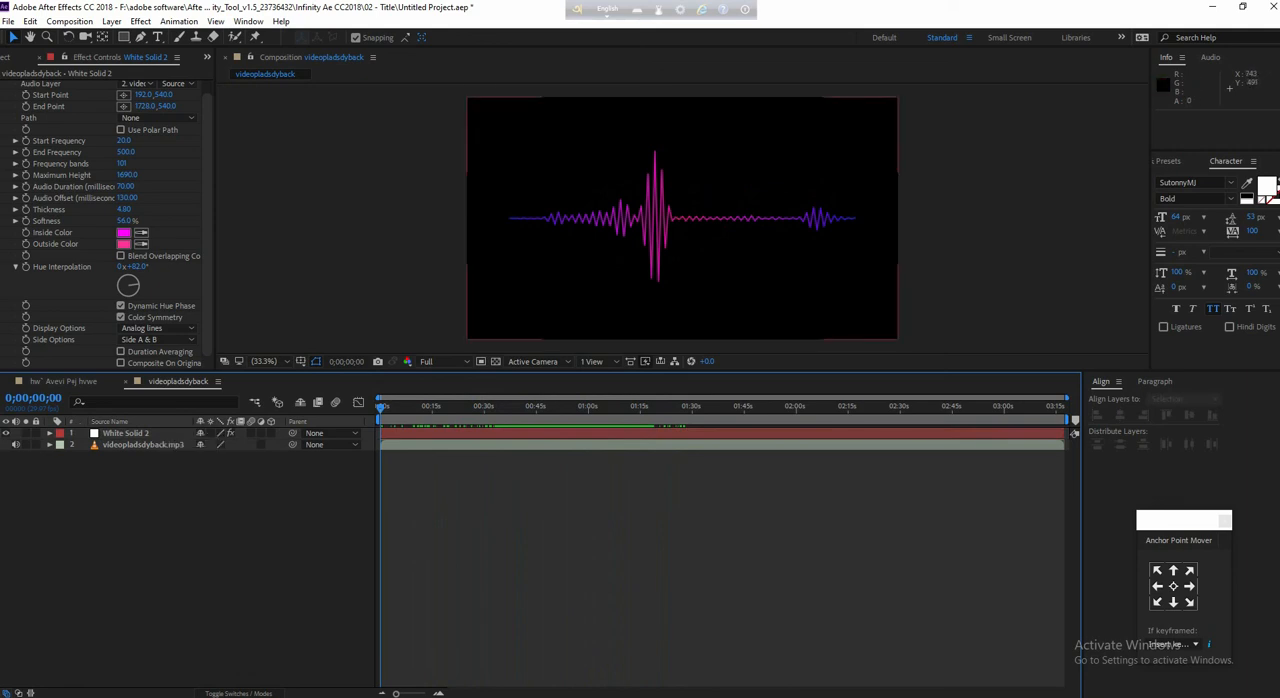
drag(127, 175, 98, 175)
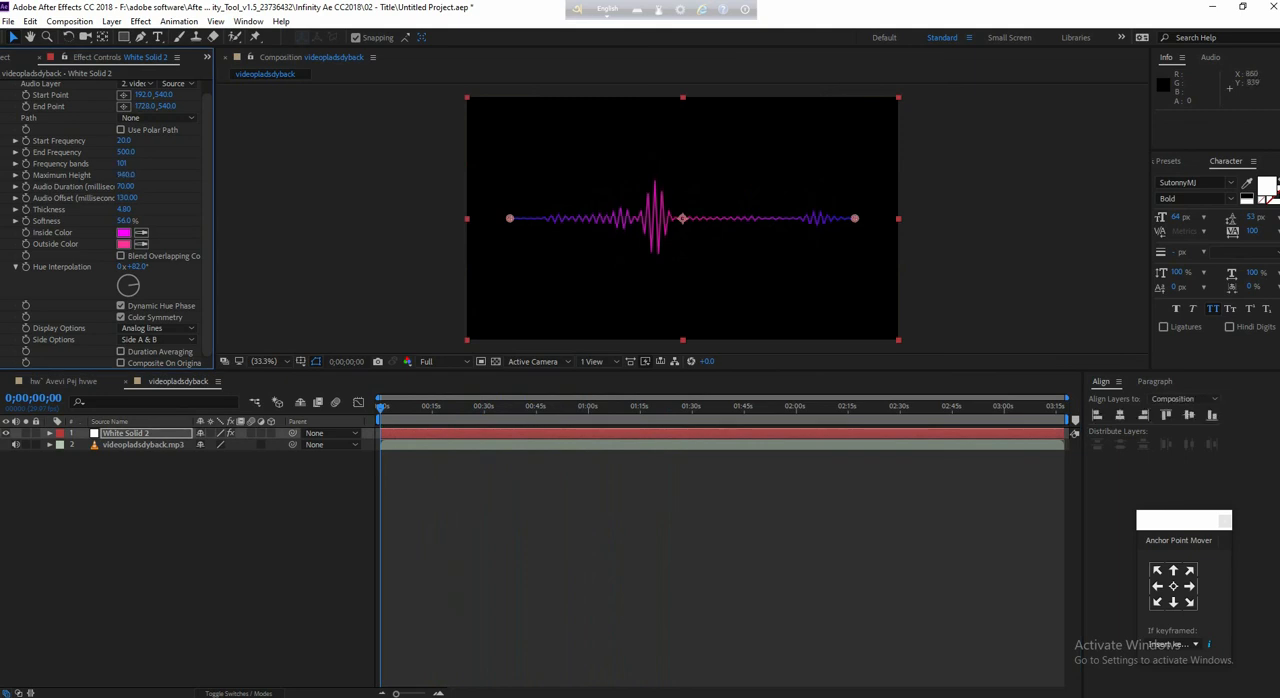
key(F2)
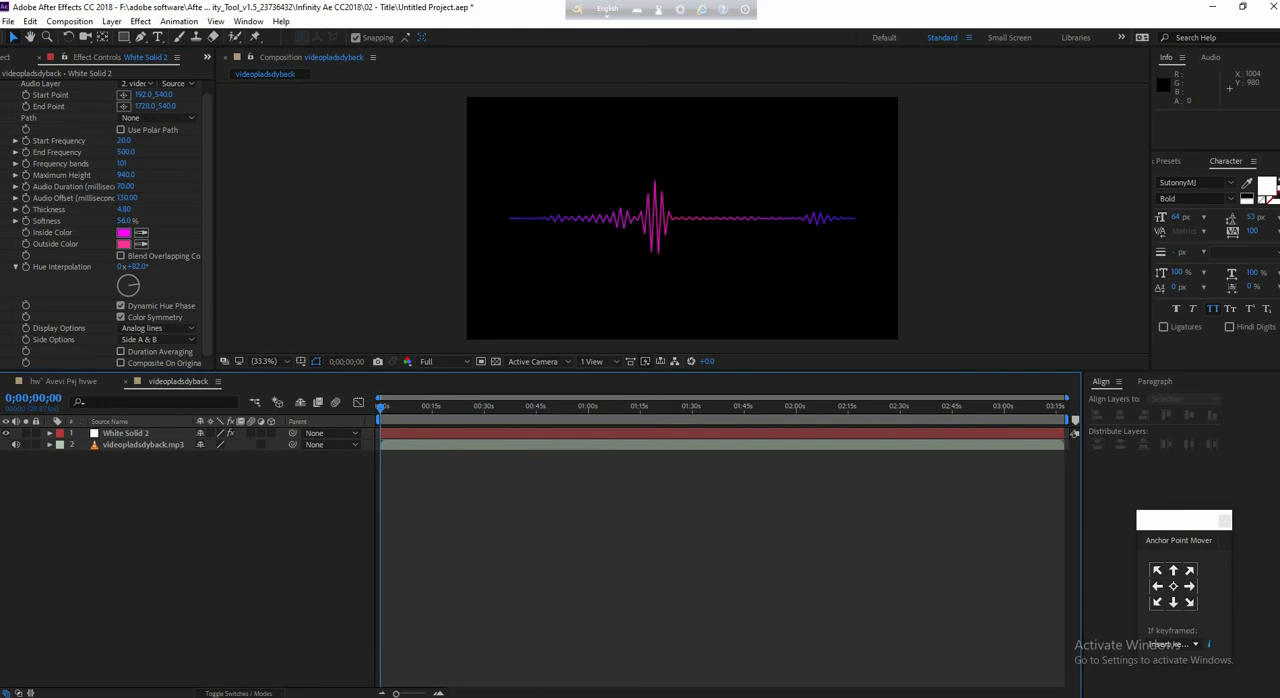
- Add the production ID 4560347.mp4 footage beneath the audio layer as a background
click(207, 57)
click(240, 69)
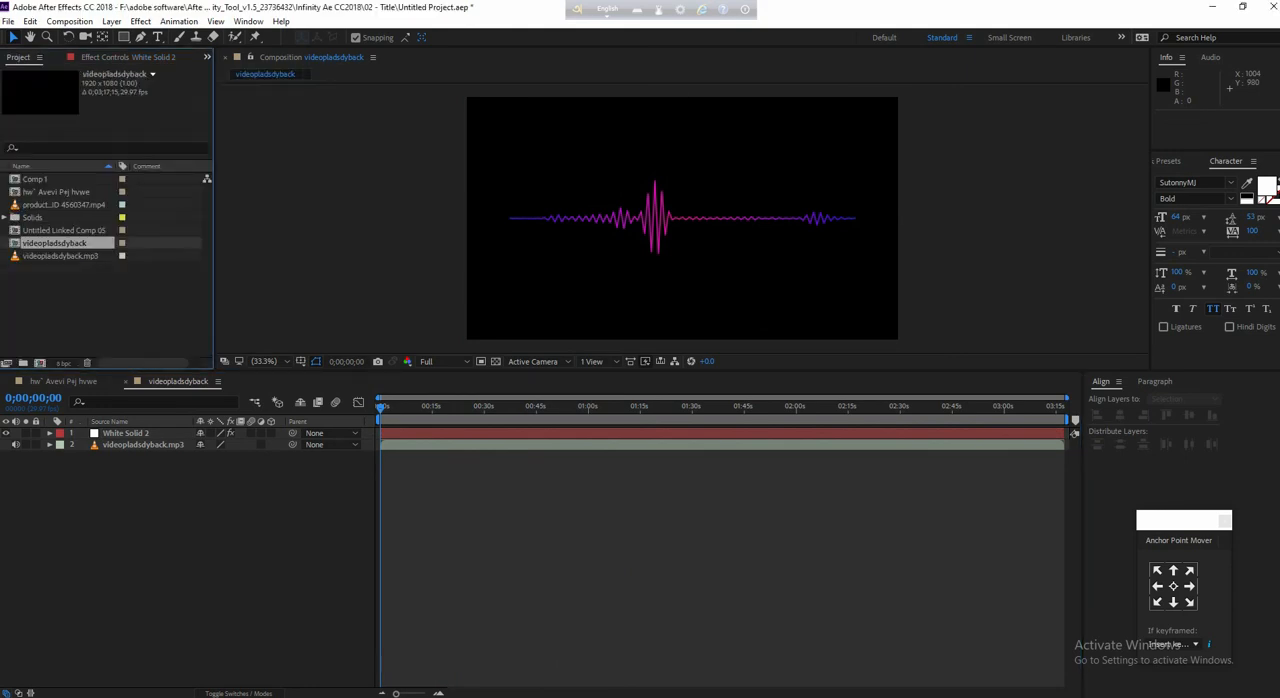
click(67, 205)
drag(67, 205, 78, 472)
click(150, 540)
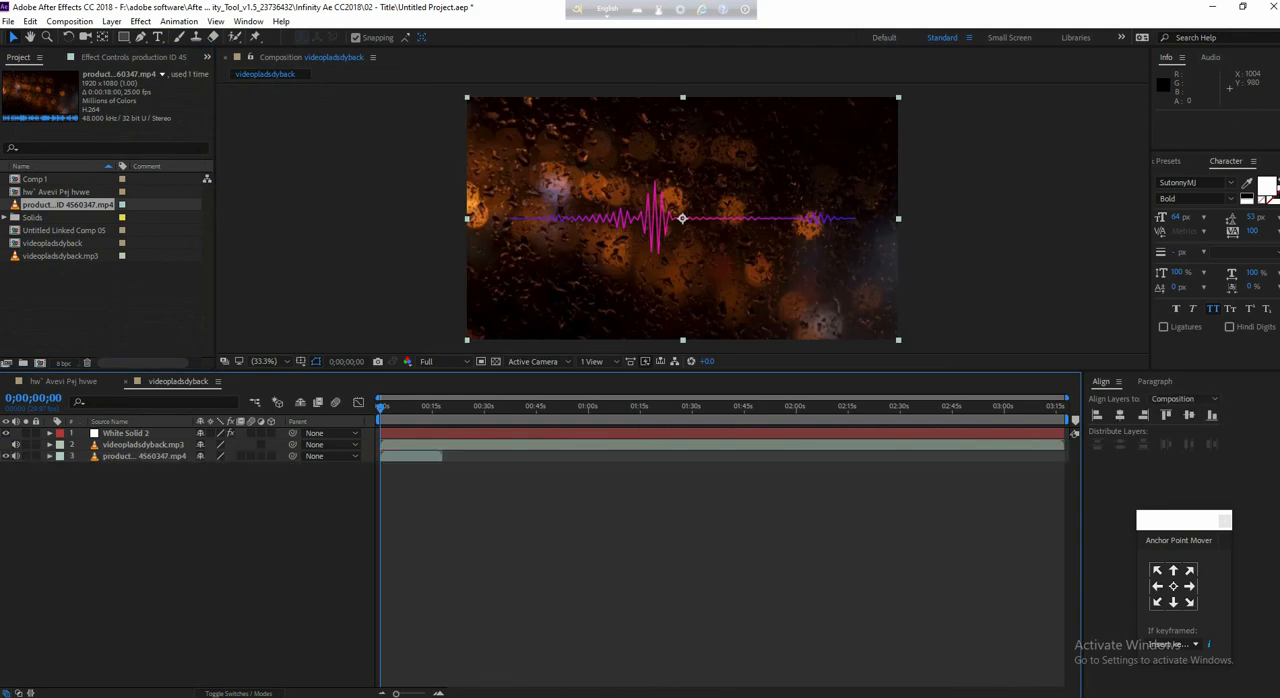
- Preview the spectrum over the background footage and check the composition beyond the clip's end
drag(380, 407, 388, 407)
key(space)
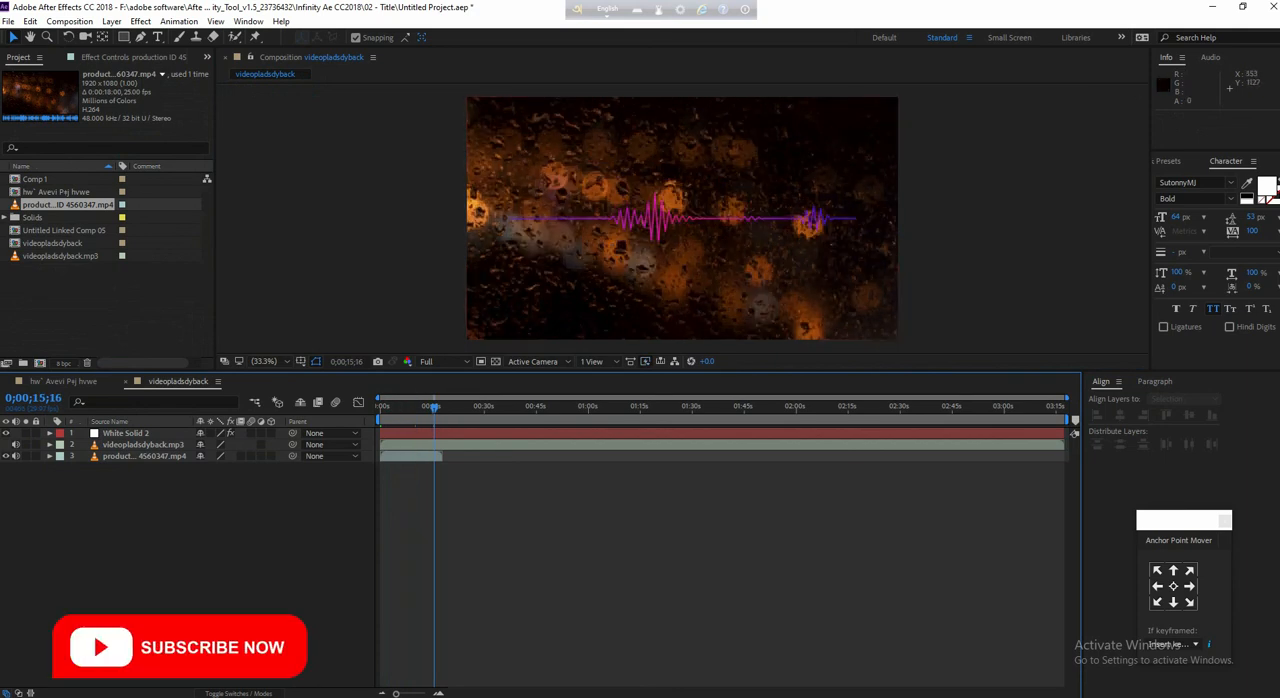
drag(434, 407, 503, 407)
- Delete the production ID 4560347.mp4 background layer from the composition
click(420, 456)
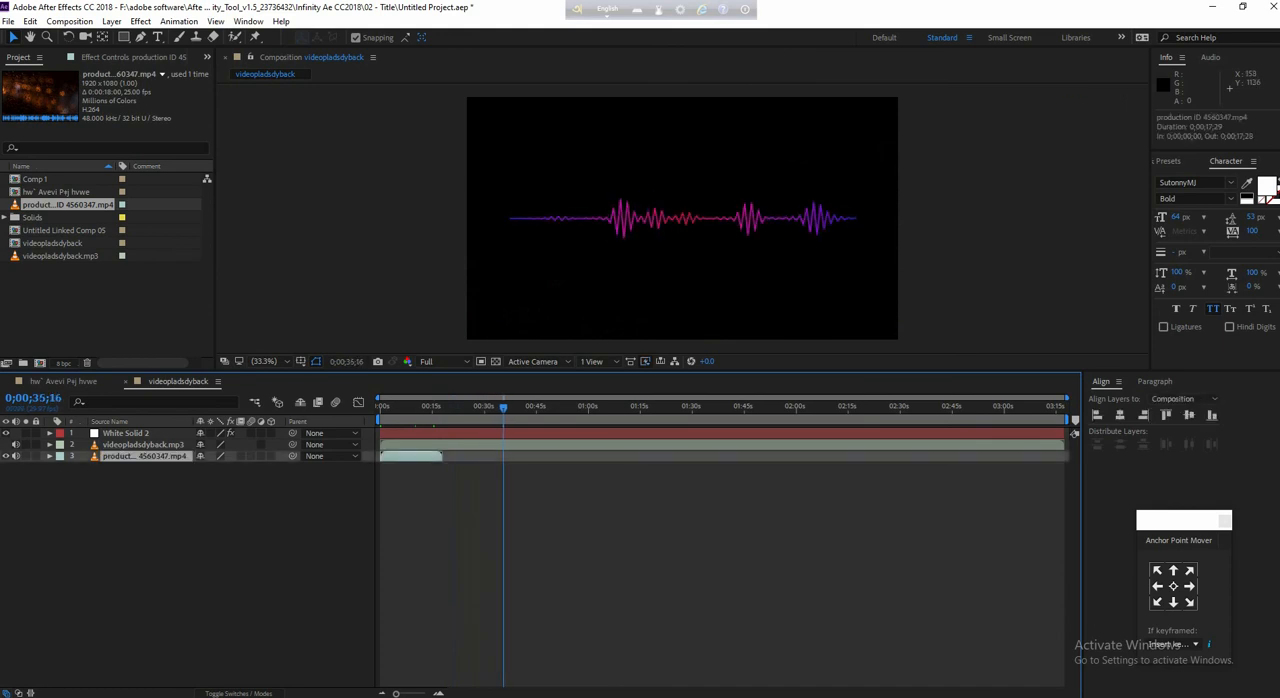
click(480, 520)
click(420, 456)
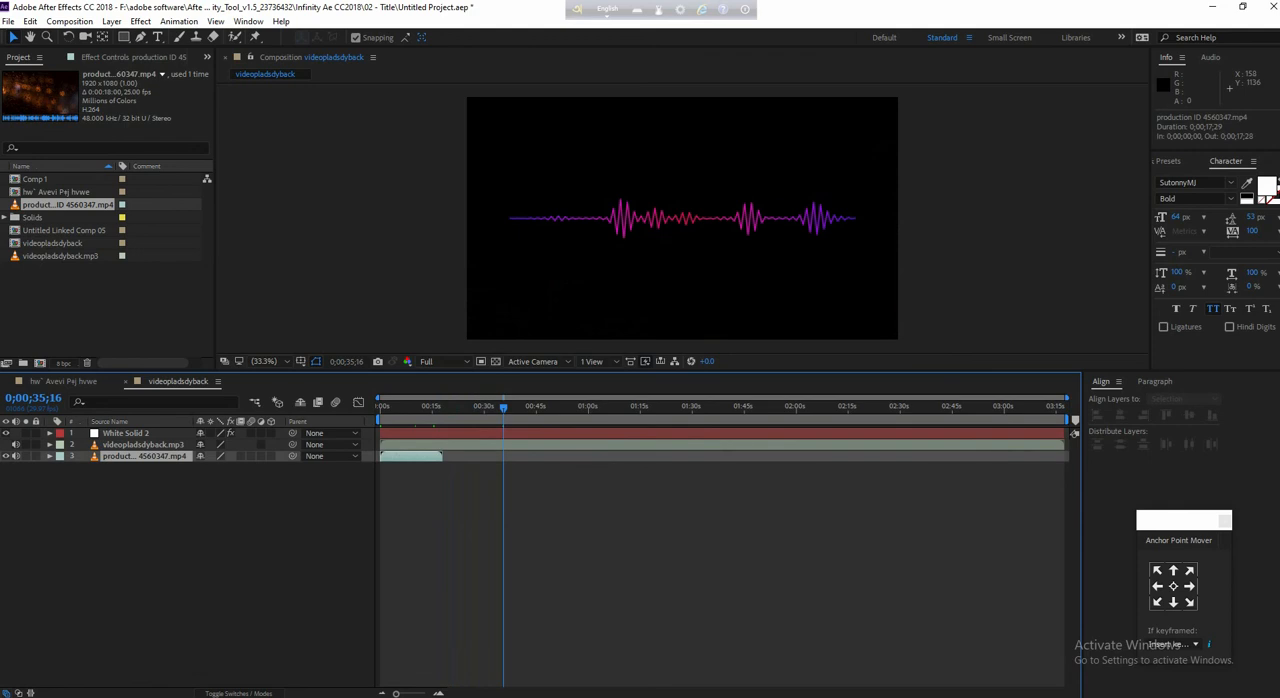
key(Delete)
- Add the Bangla lyric text composition as the top layer at the start of the timeline and preview it
drag(503, 407, 380, 407)
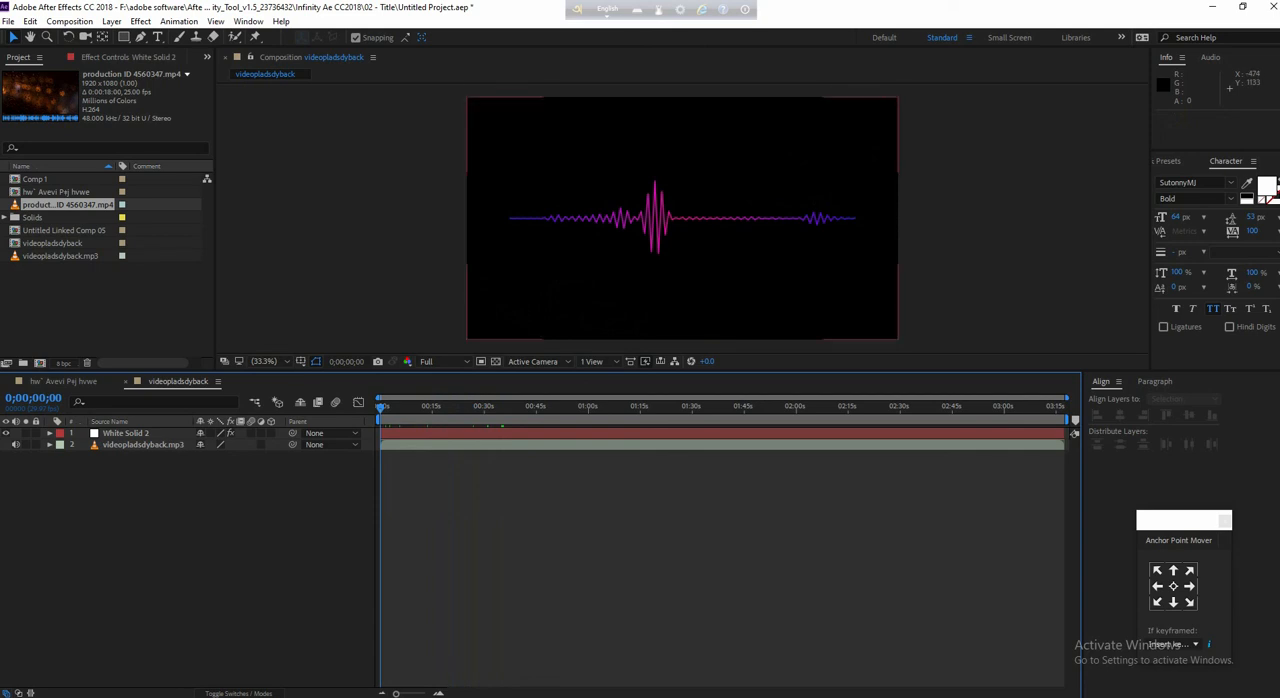
click(57, 192)
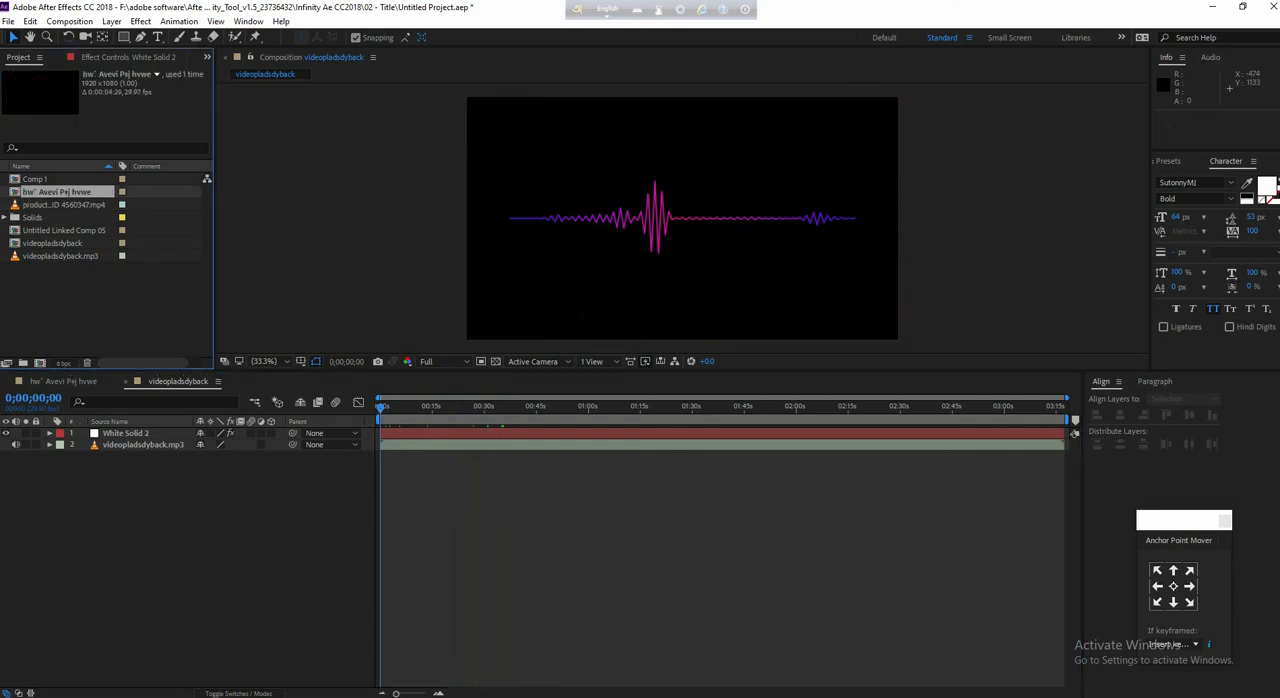
drag(57, 192, 127, 430)
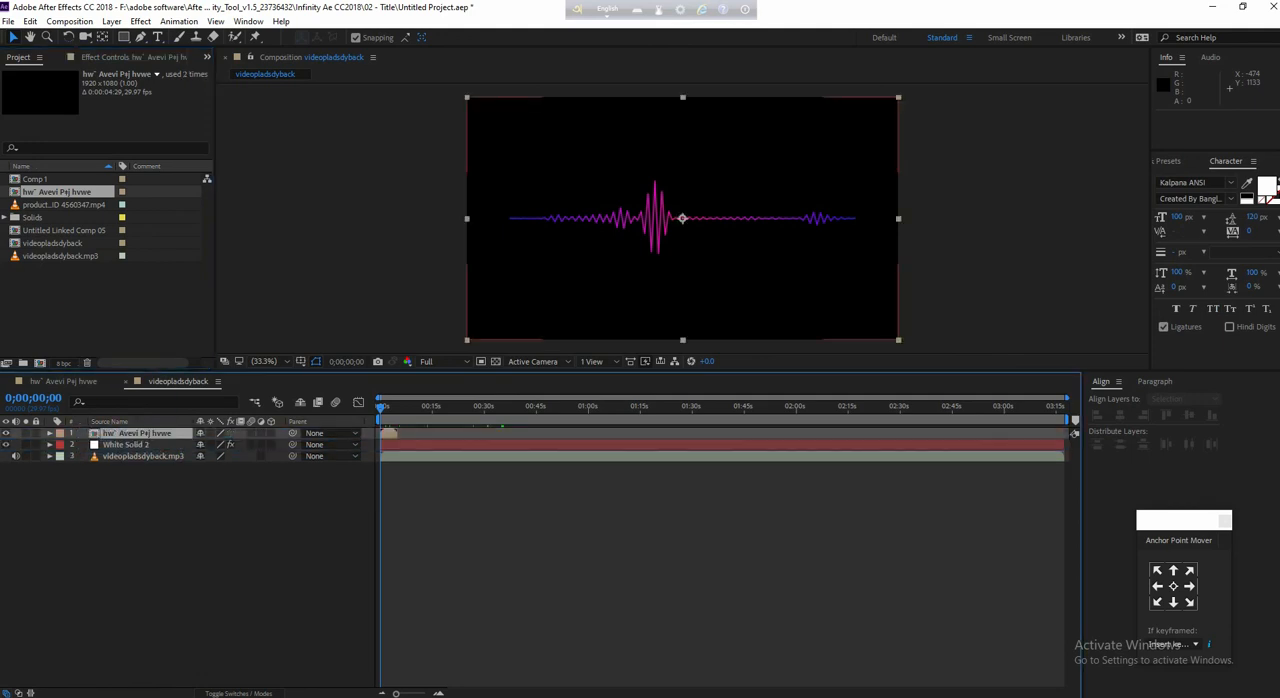
key(space)
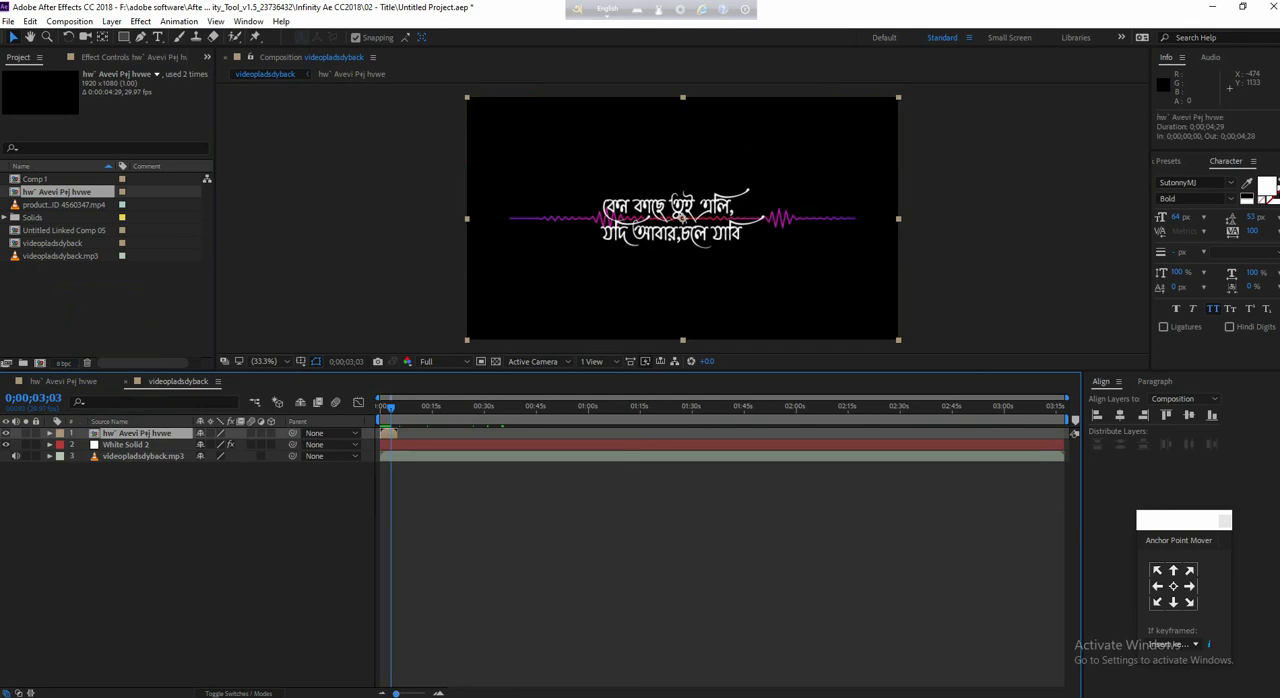
- Move the lyric layer below the spectrum by setting its Position to 960, 782
drag(1068, 398, 441, 407)
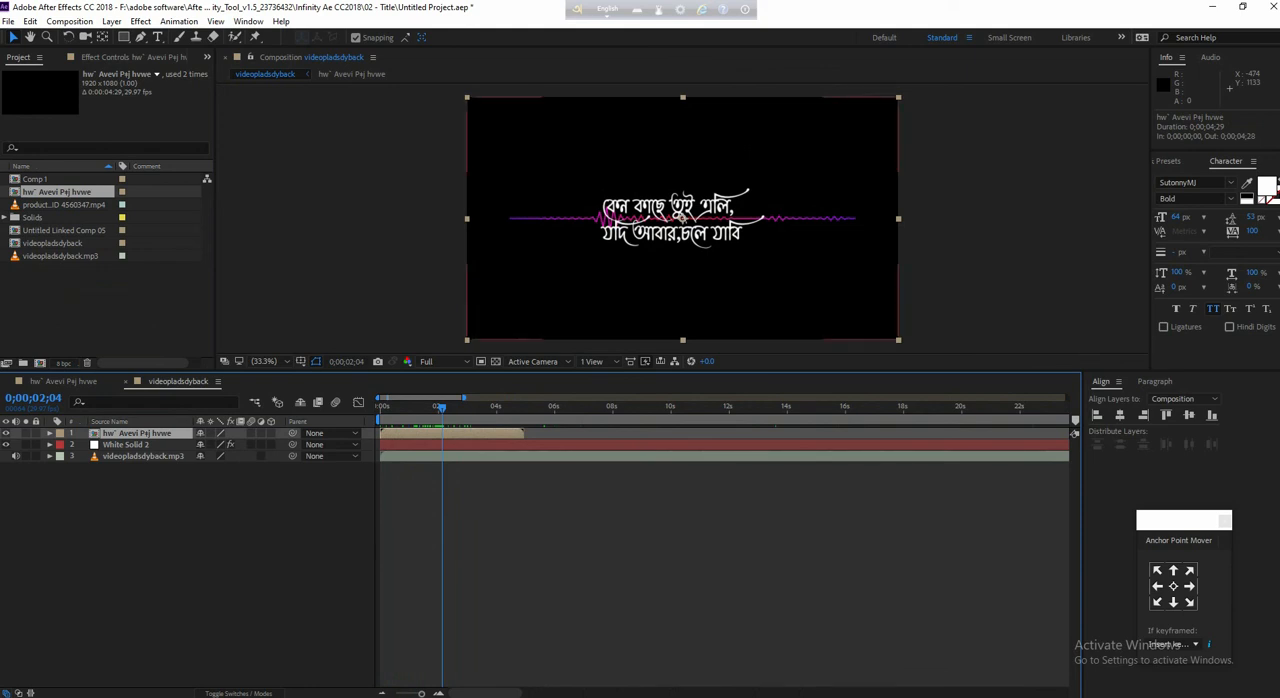
key(p)
drag(227, 444, 400, 444)
key(Return)
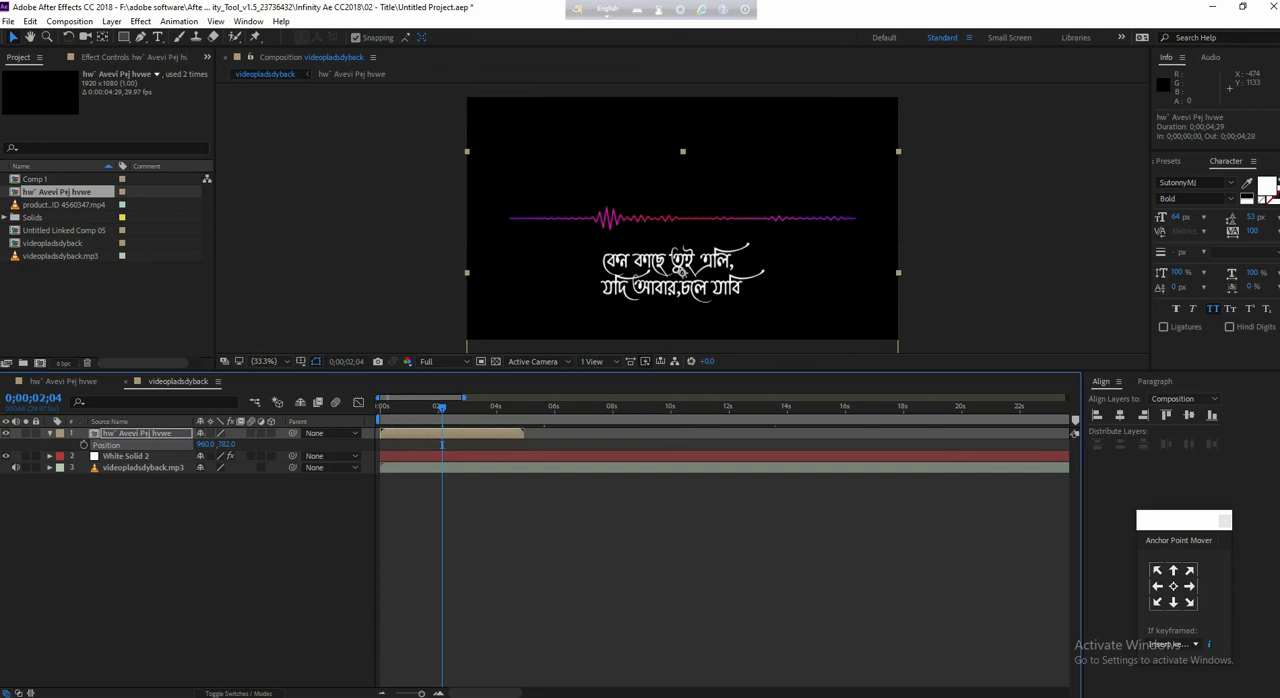
- Lower the preview resolution to Quarter and play the composition from the start to past six seconds
drag(442, 407, 380, 407)
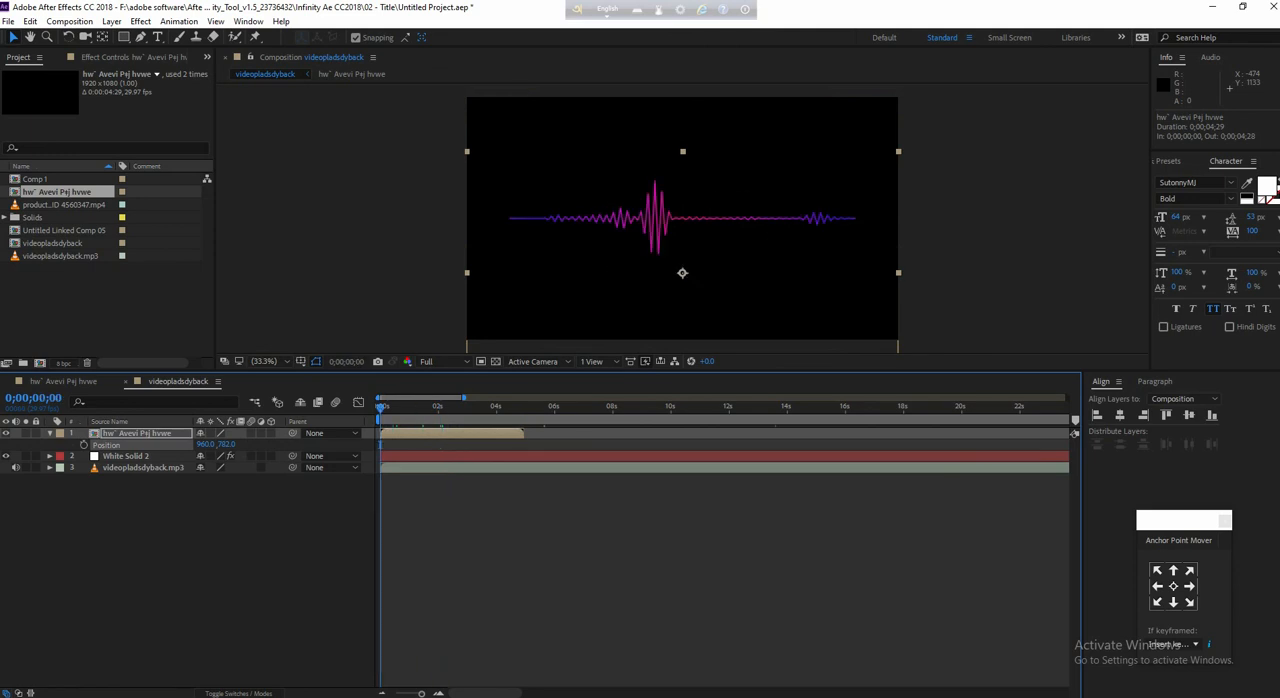
click(440, 361)
click(445, 442)
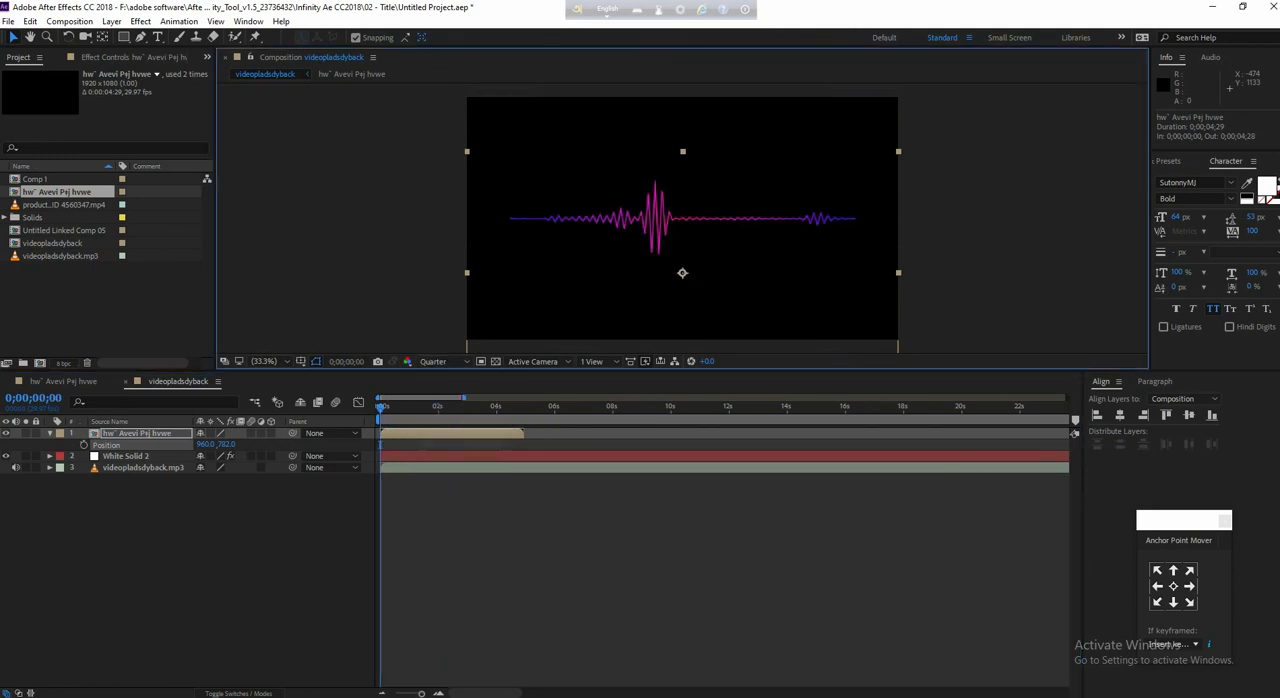
key(space)
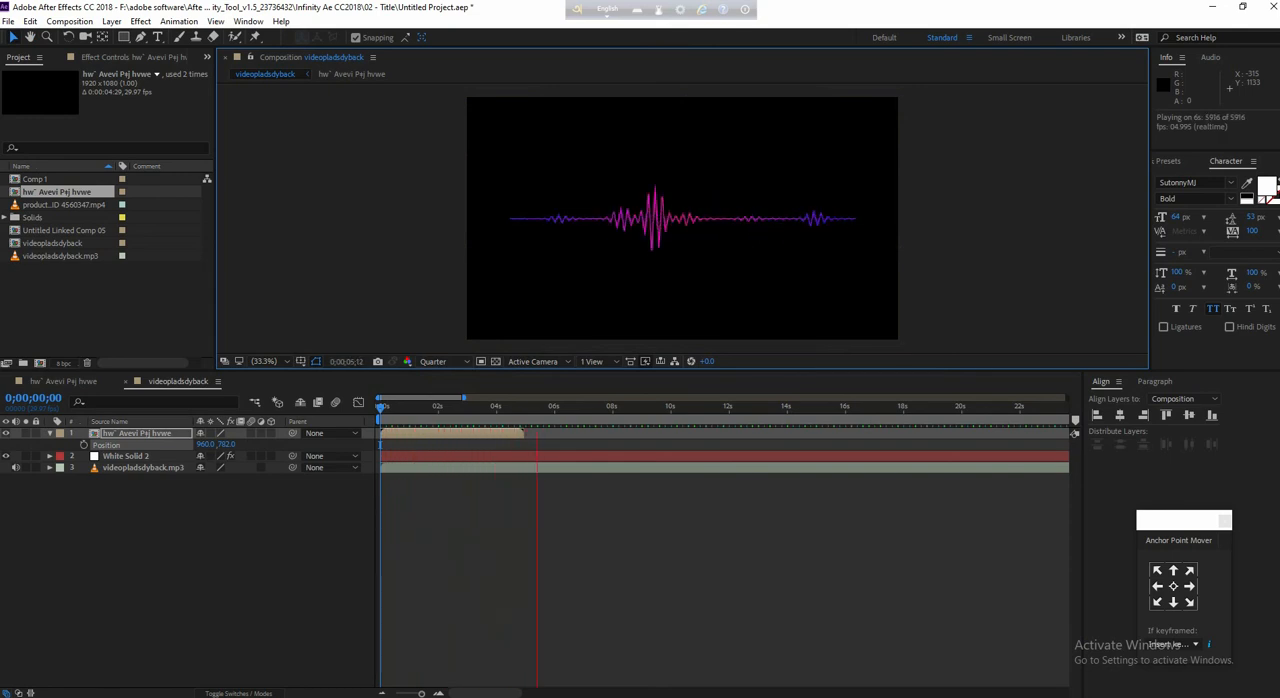
key(space)
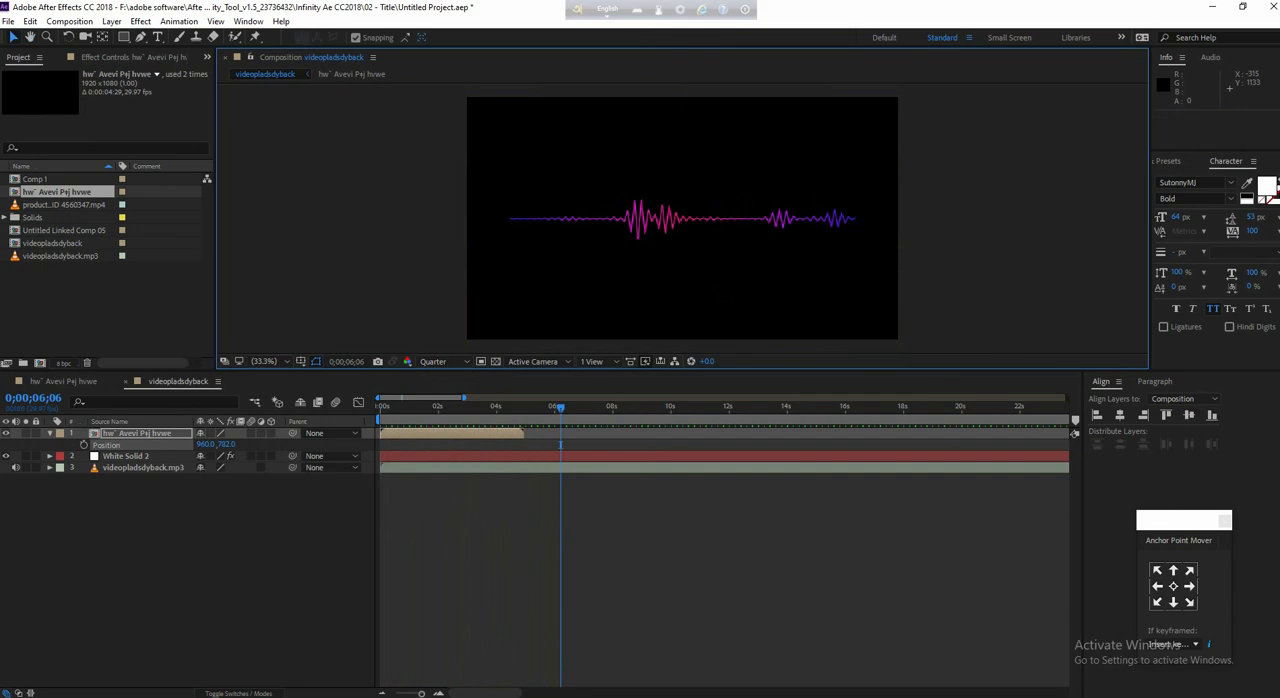
- Shift the lyric layer in time so that it starts at 0;00;05;21
key(Page_Up)
key(Page_Up)
key(Page_Up)
key(Page_Up)
key(Page_Up)
key(Page_Up)
key(Page_Up)
key(Page_Up)
key(Page_Up)
key(Page_Up)
key(Page_Up)
key(Page_Up)
key(Page_Up)
key(Page_Up)
key(Page_Up)
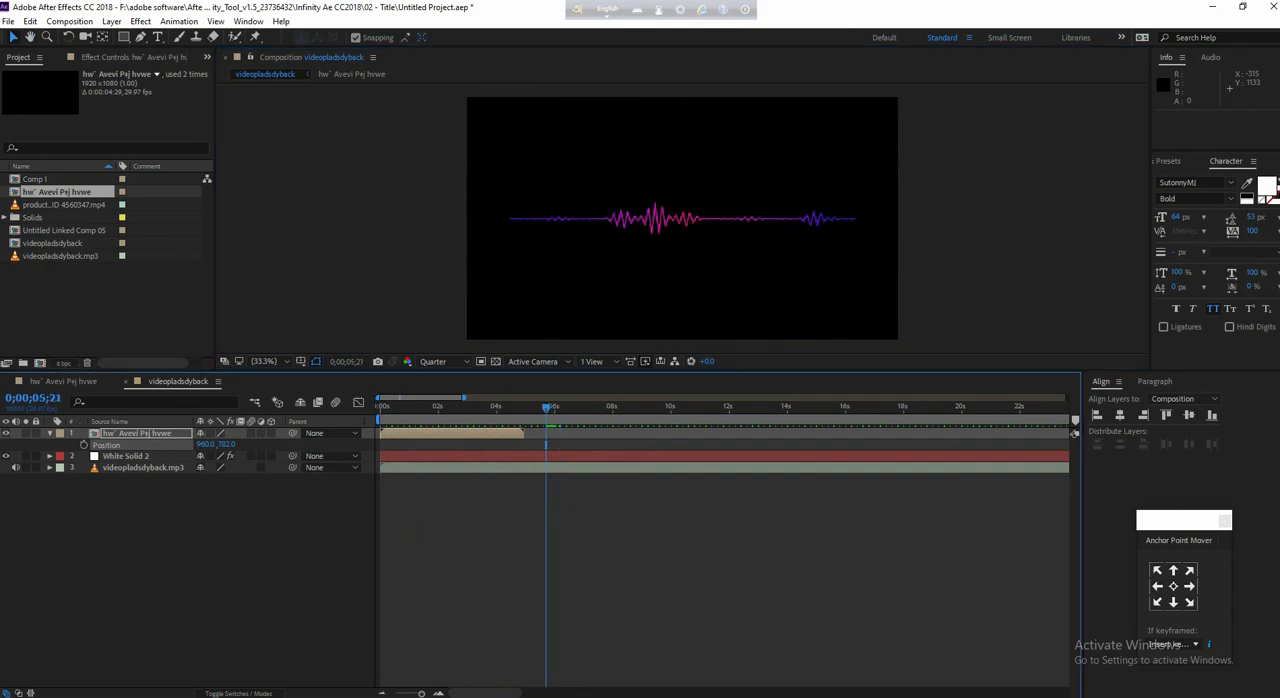
key(bracketleft)
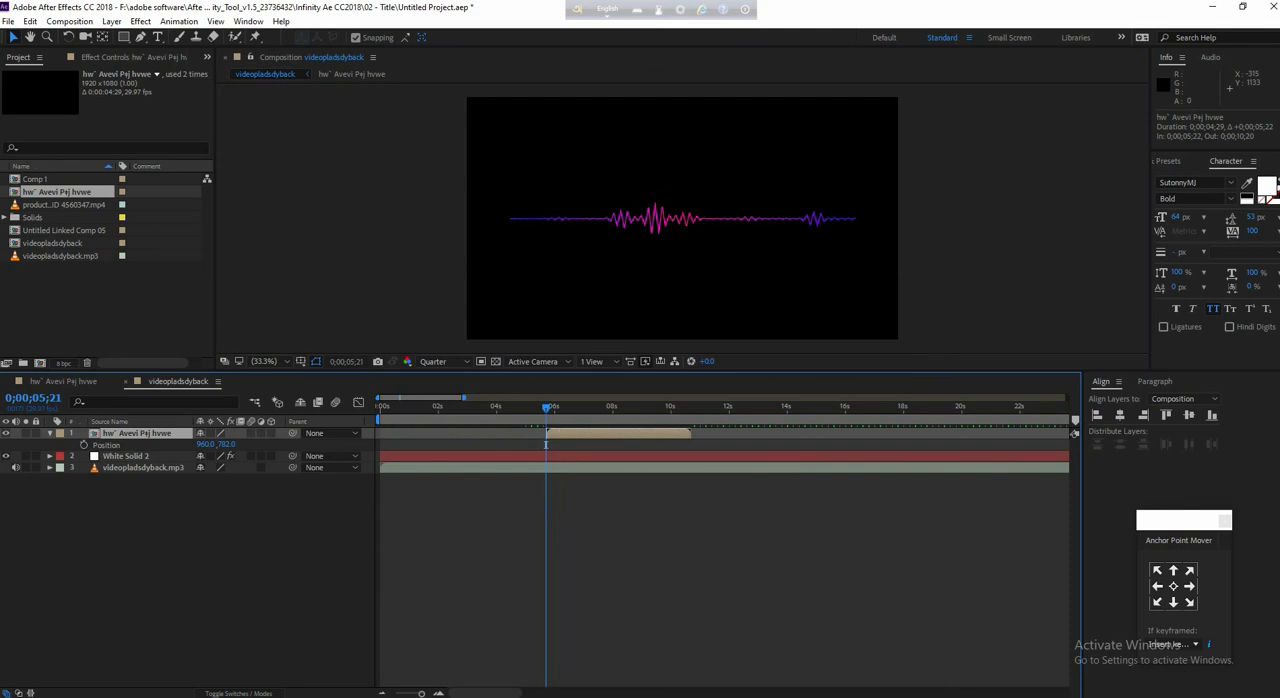
- Examine the waveform of videopladsdyback.mp3 around the five-second mark, then collapse the audio layer
click(143, 468)
click(50, 468)
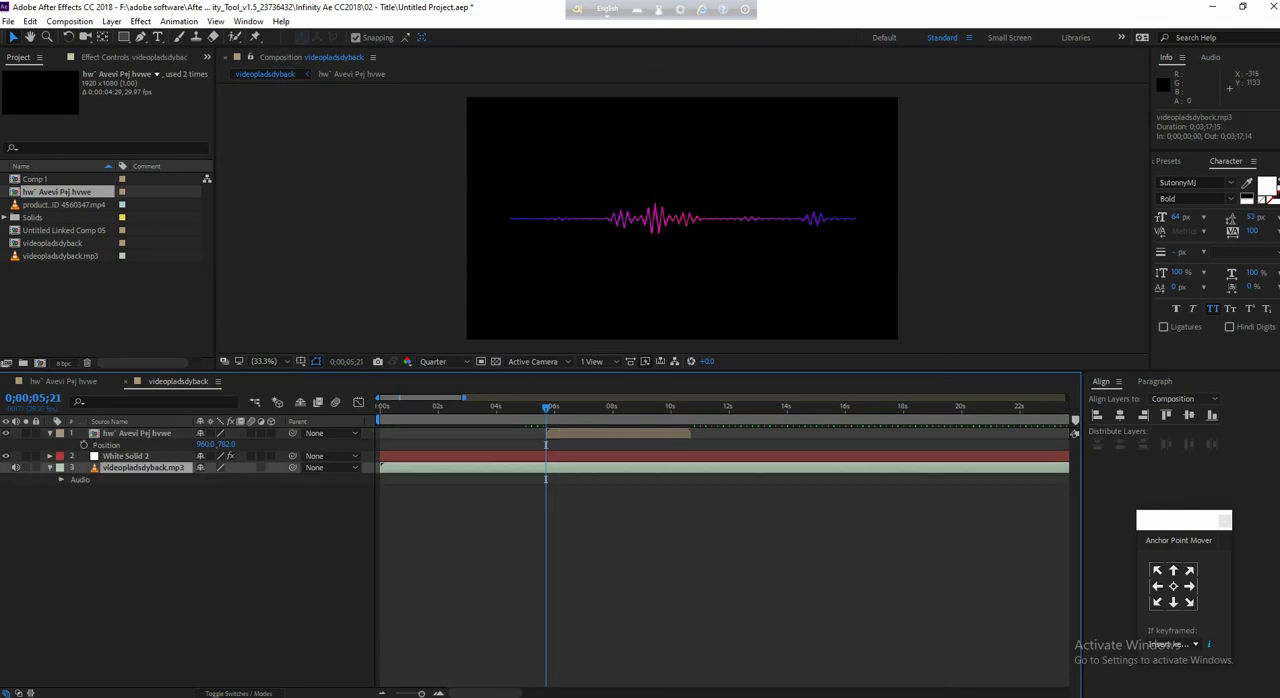
click(61, 480)
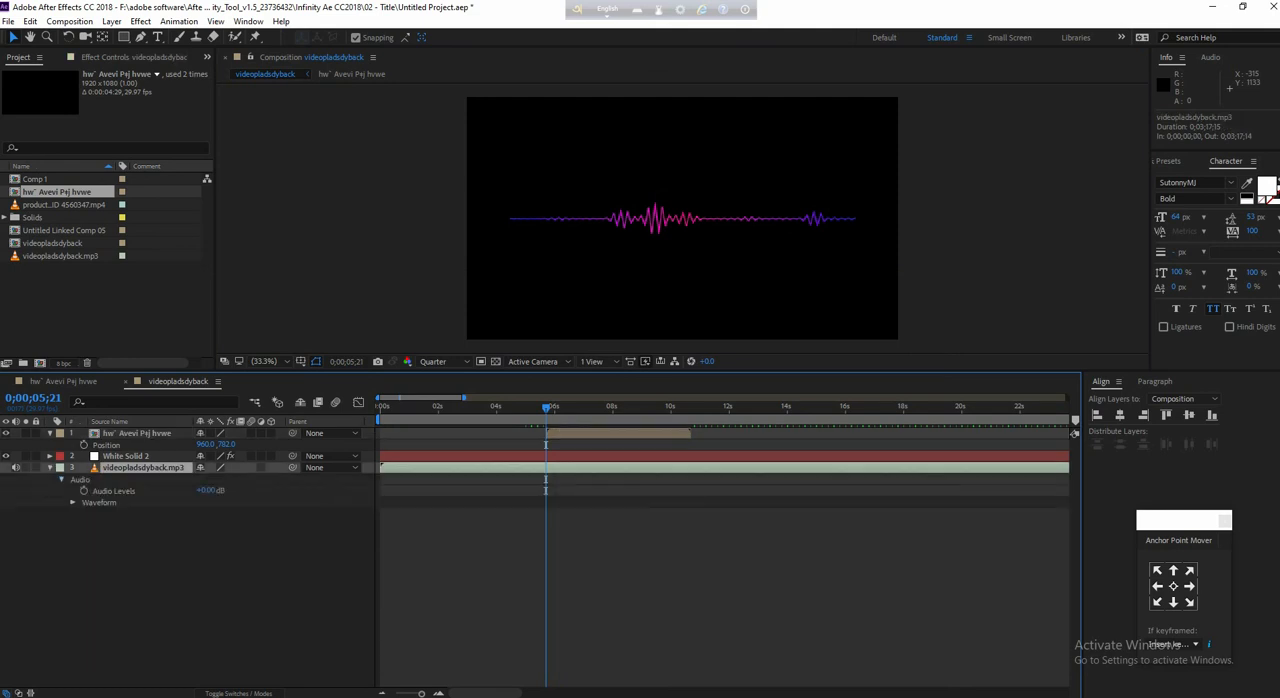
click(73, 503)
click(190, 606)
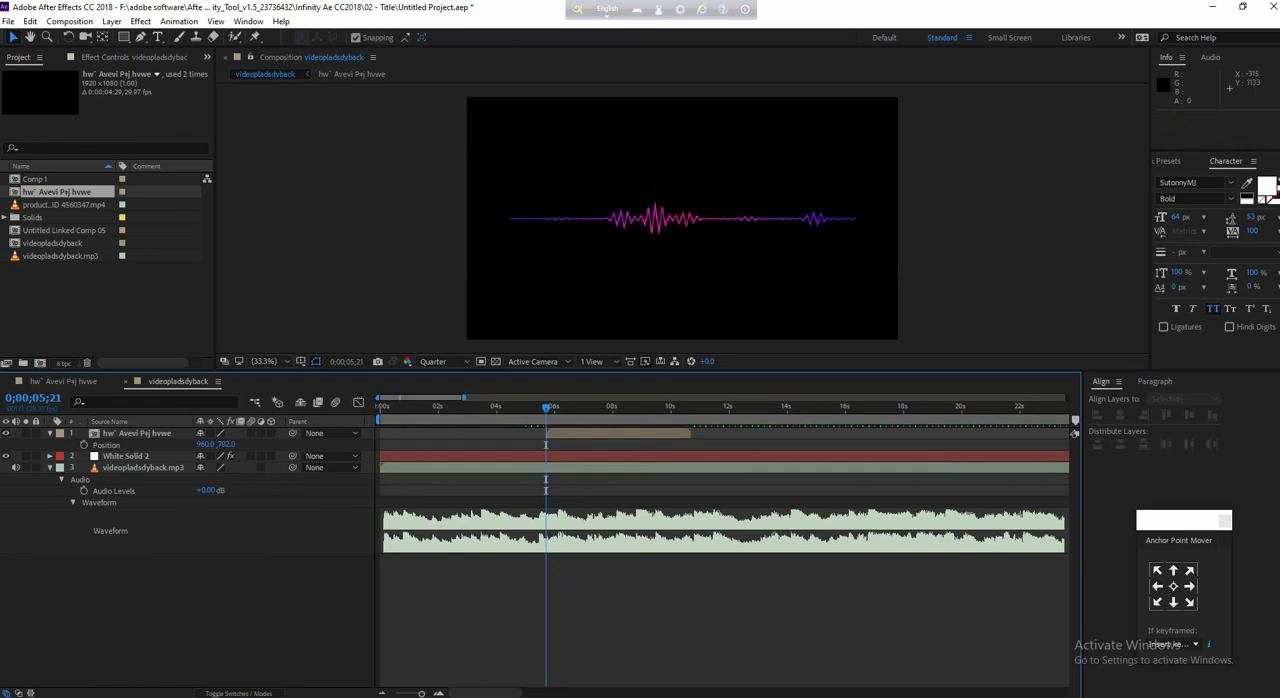
drag(546, 408, 537, 408)
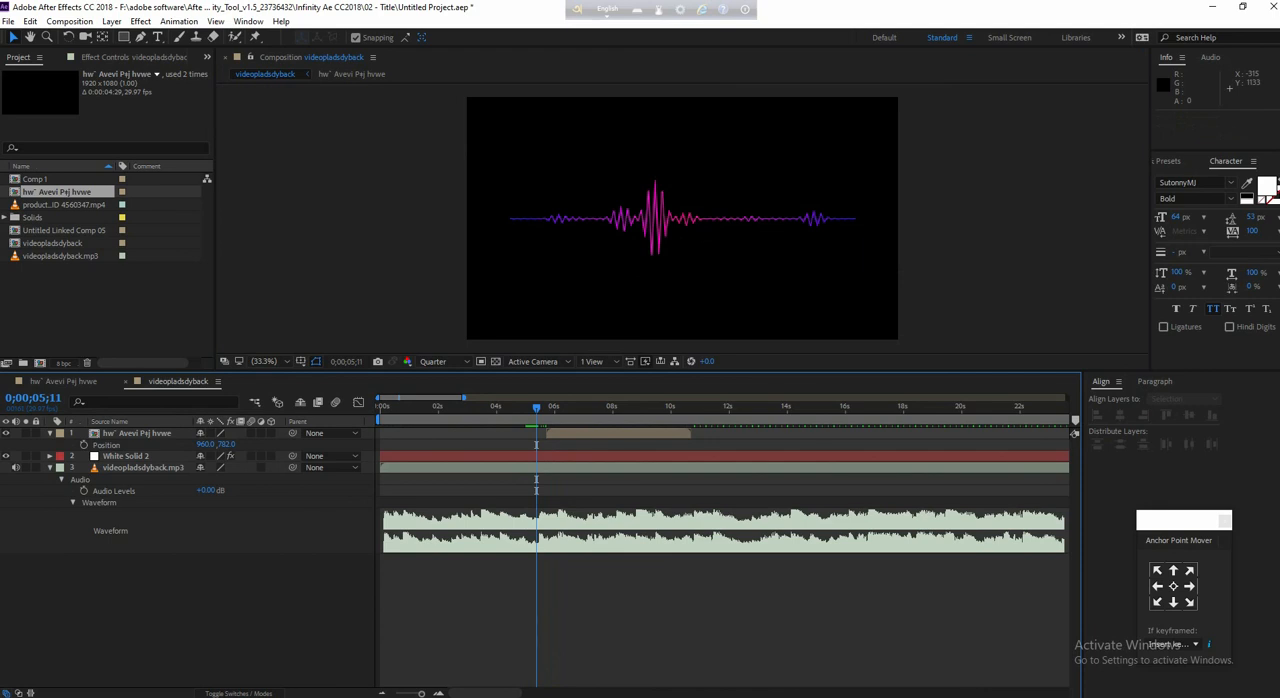
click(50, 468)
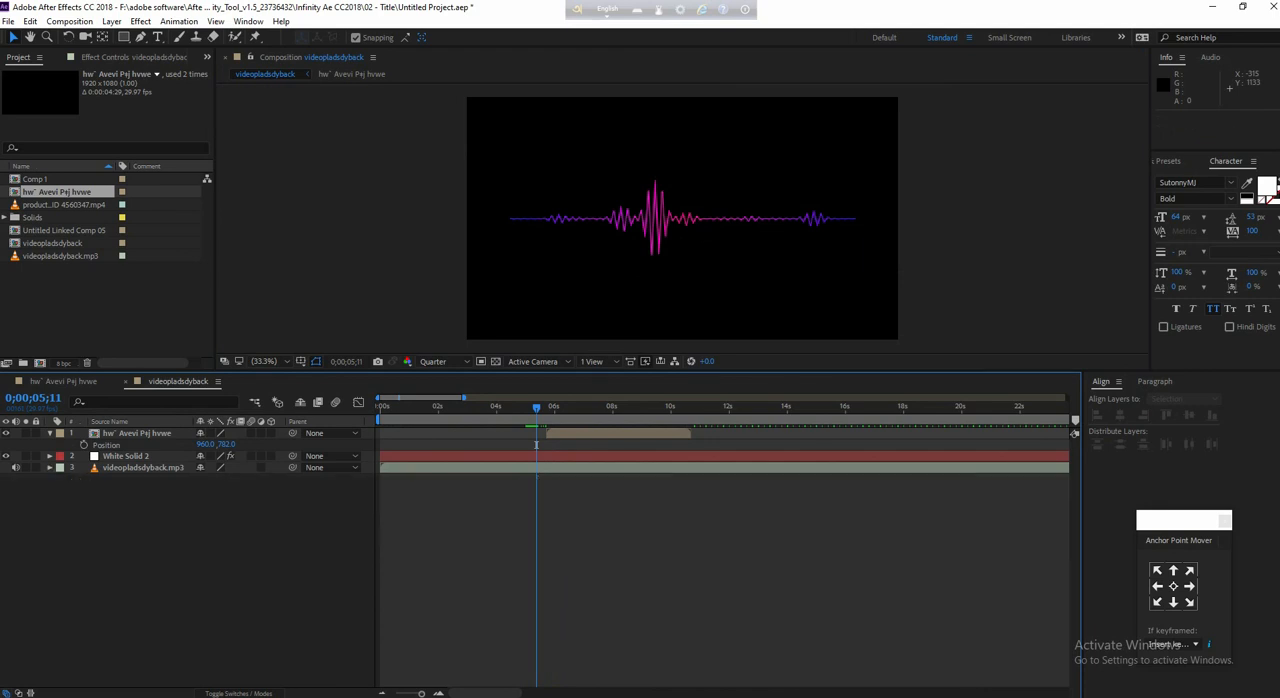
- Preview the lyric timing against the song from 0;00;05;06
drag(536, 445, 531, 445)
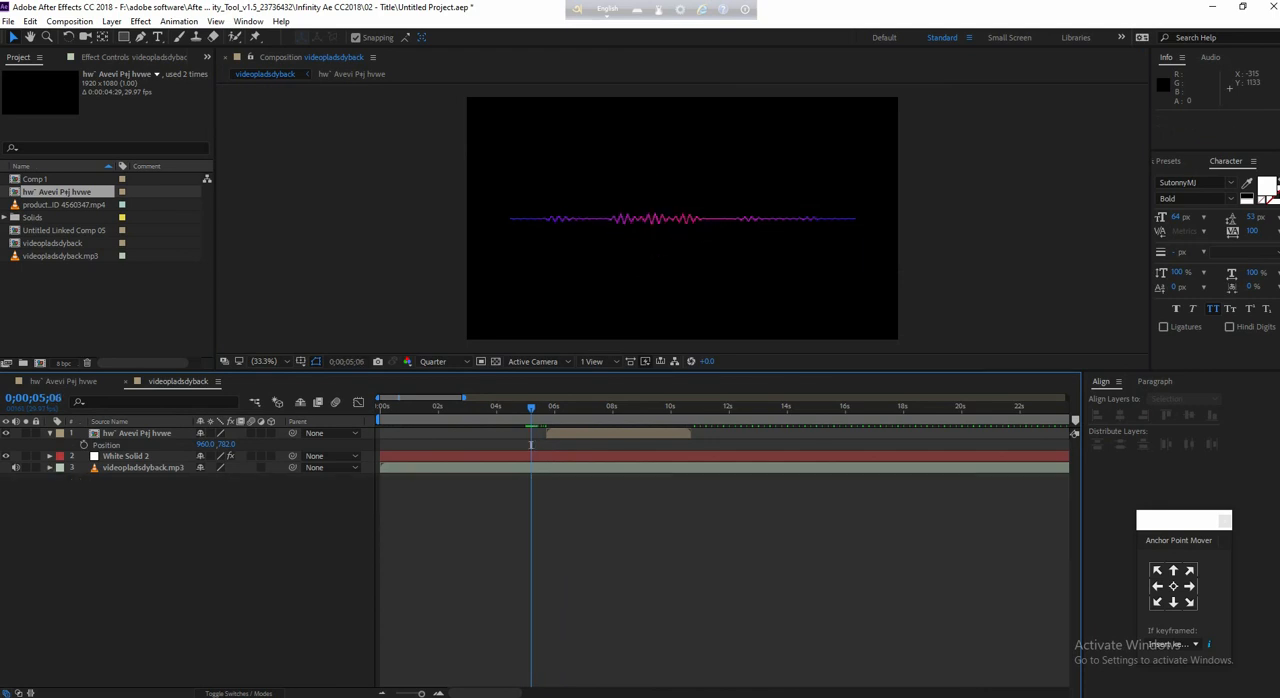
key(space)
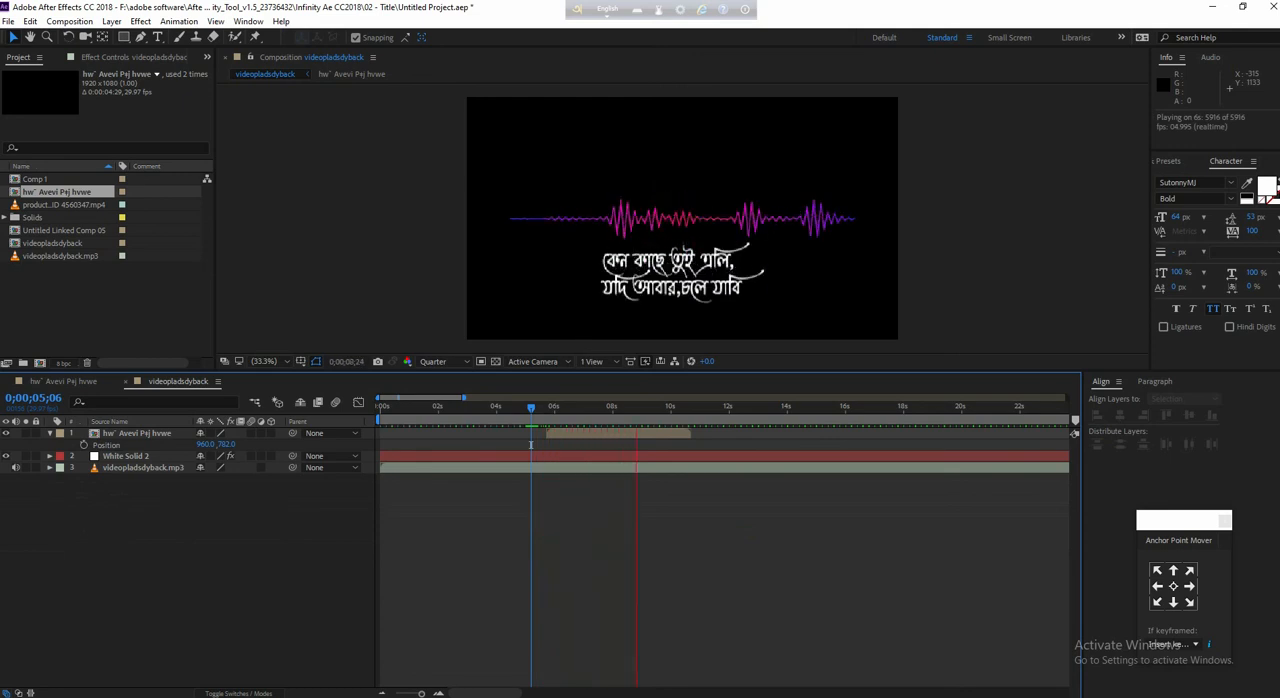
key(space)
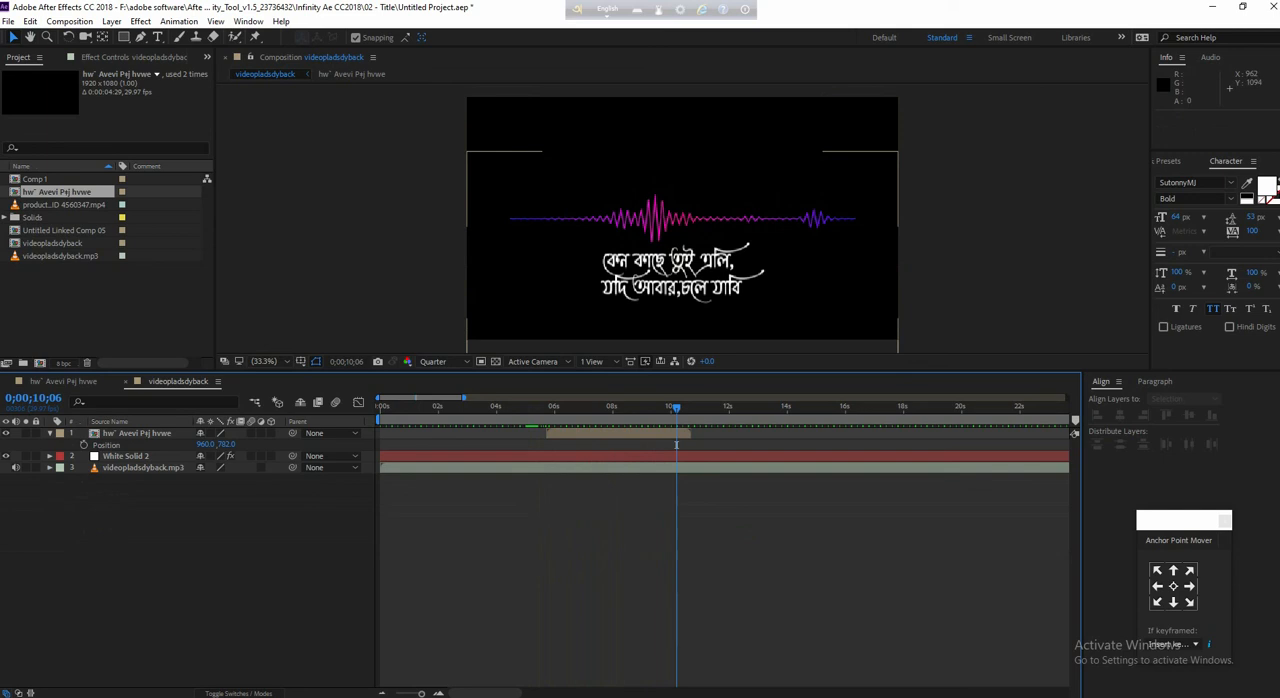
- Open the nested lyric composition and set its duration to 0:00:10:29
double_click(676, 436)
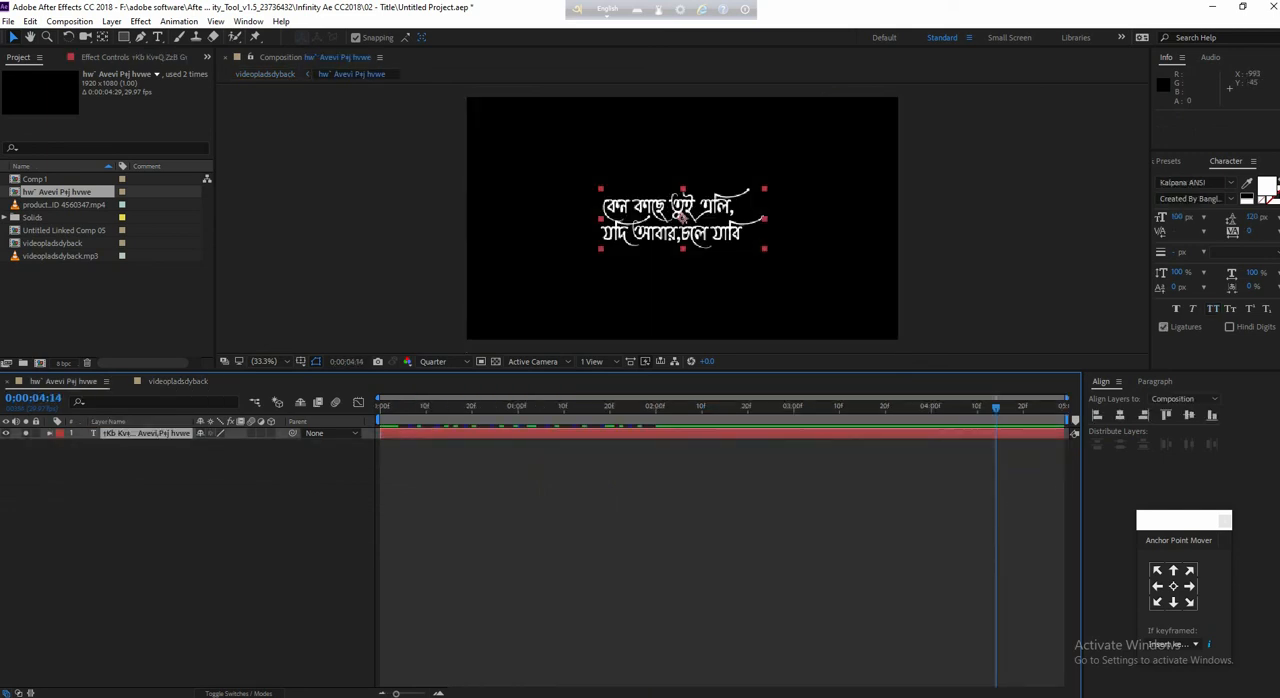
click(69, 21)
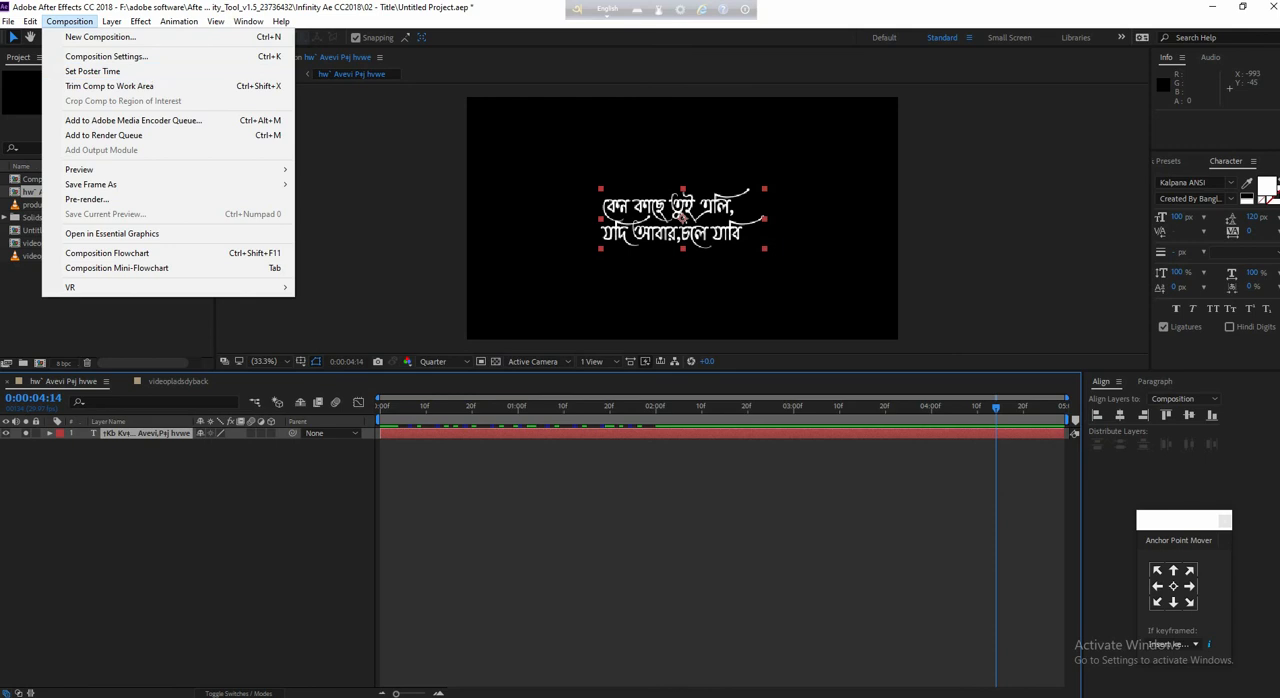
click(680, 213)
click(69, 21)
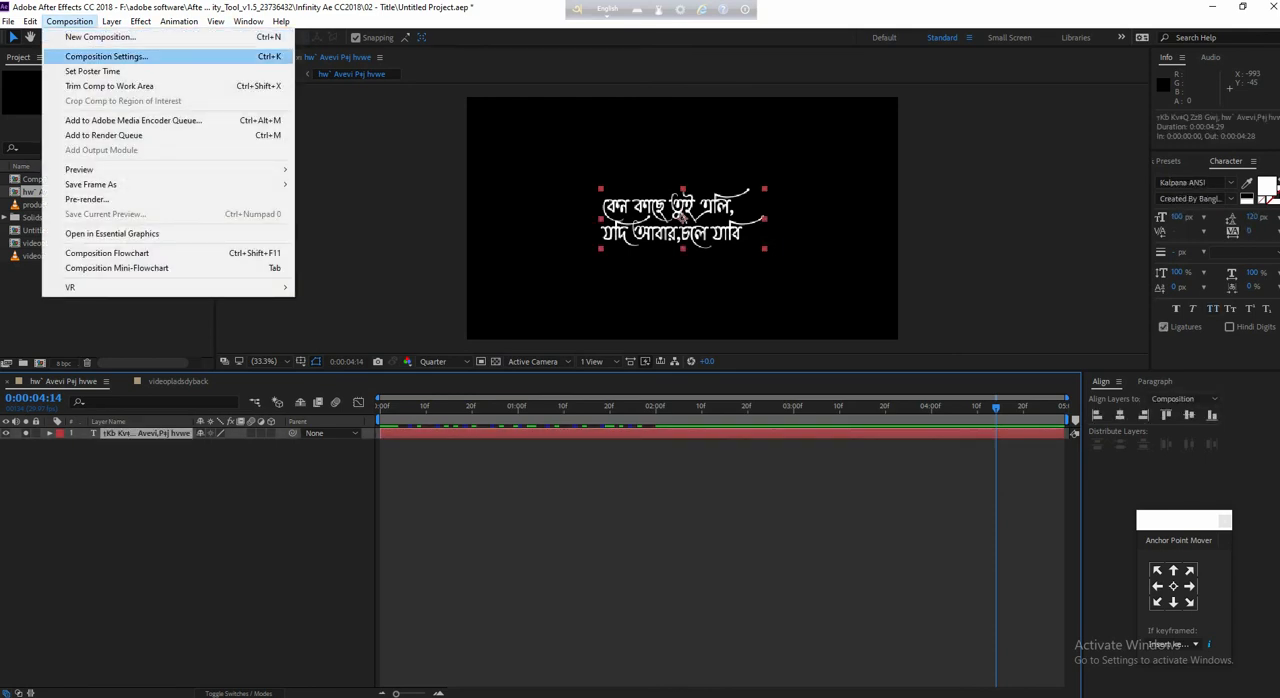
click(100, 56)
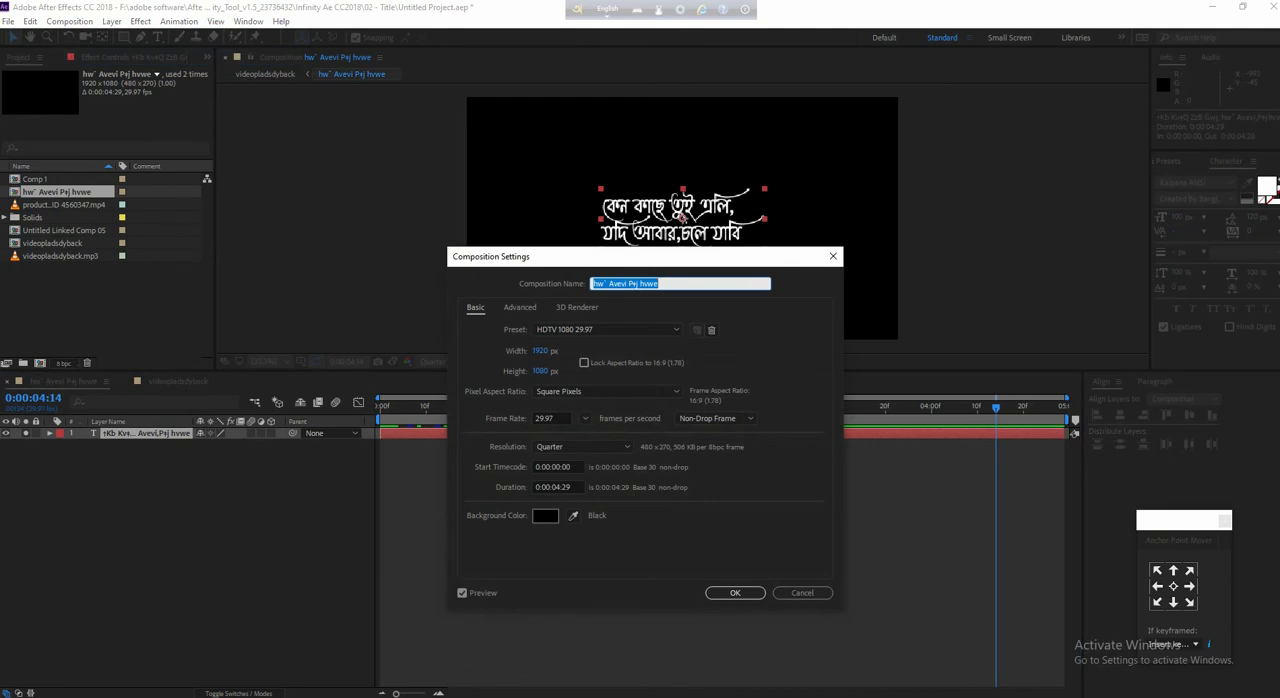
click(552, 487)
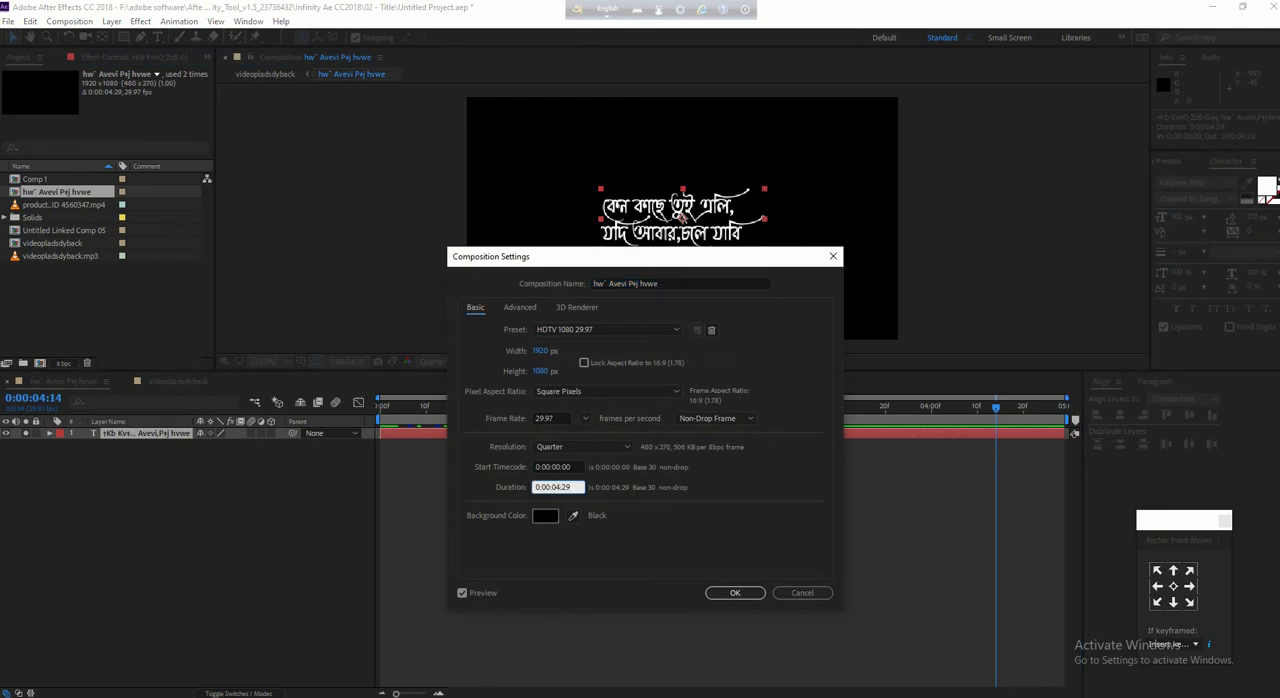
key(BackSpace)
key(BackSpace)
text(10)
key(Return)
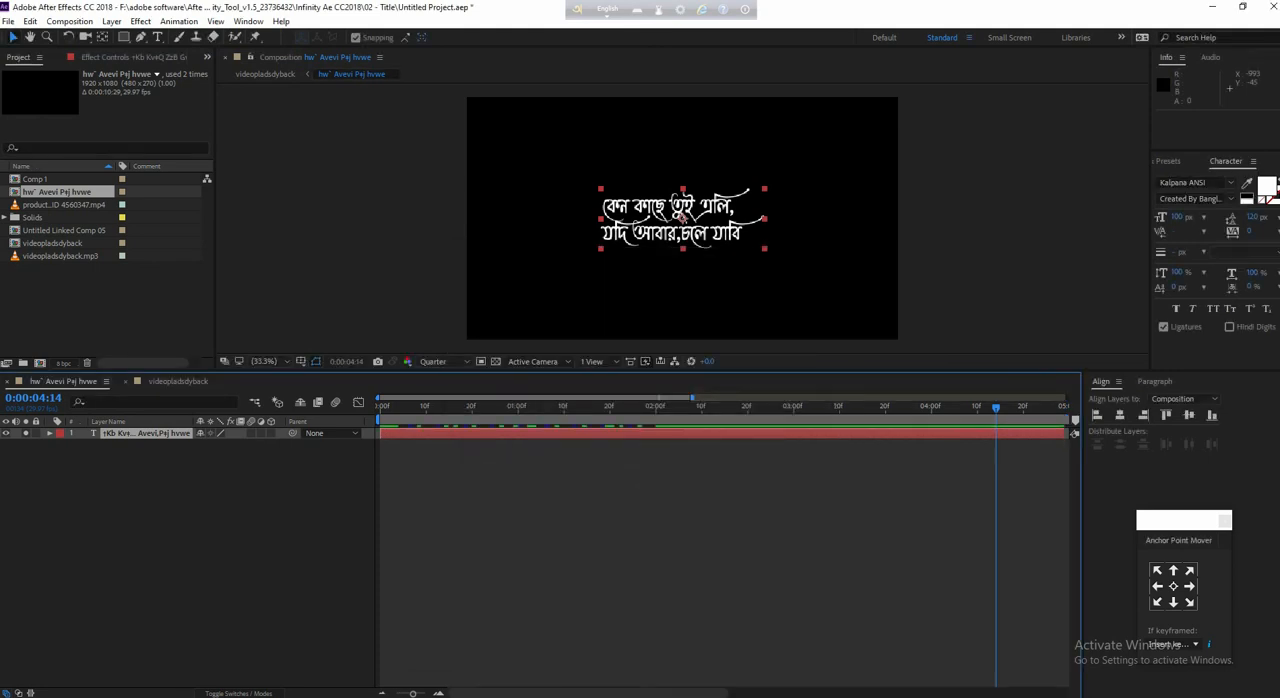
- Return to the videopladsdyback composition and extend the lyric layer's end to 0;00;16;16
click(178, 381)
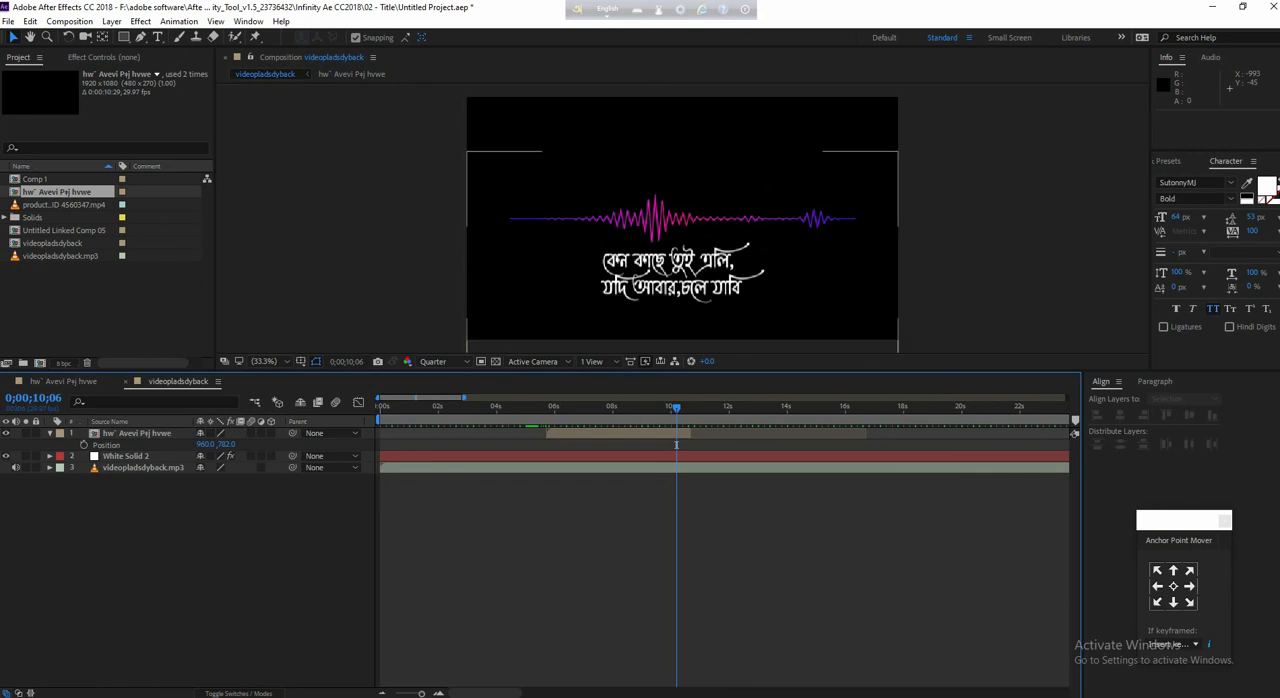
key(Page_Down)
key(Page_Down)
key(Page_Down)
key(Page_Down)
key(Page_Down)
key(Page_Down)
key(Page_Down)
key(Page_Down)
key(Page_Down)
key(Page_Down)
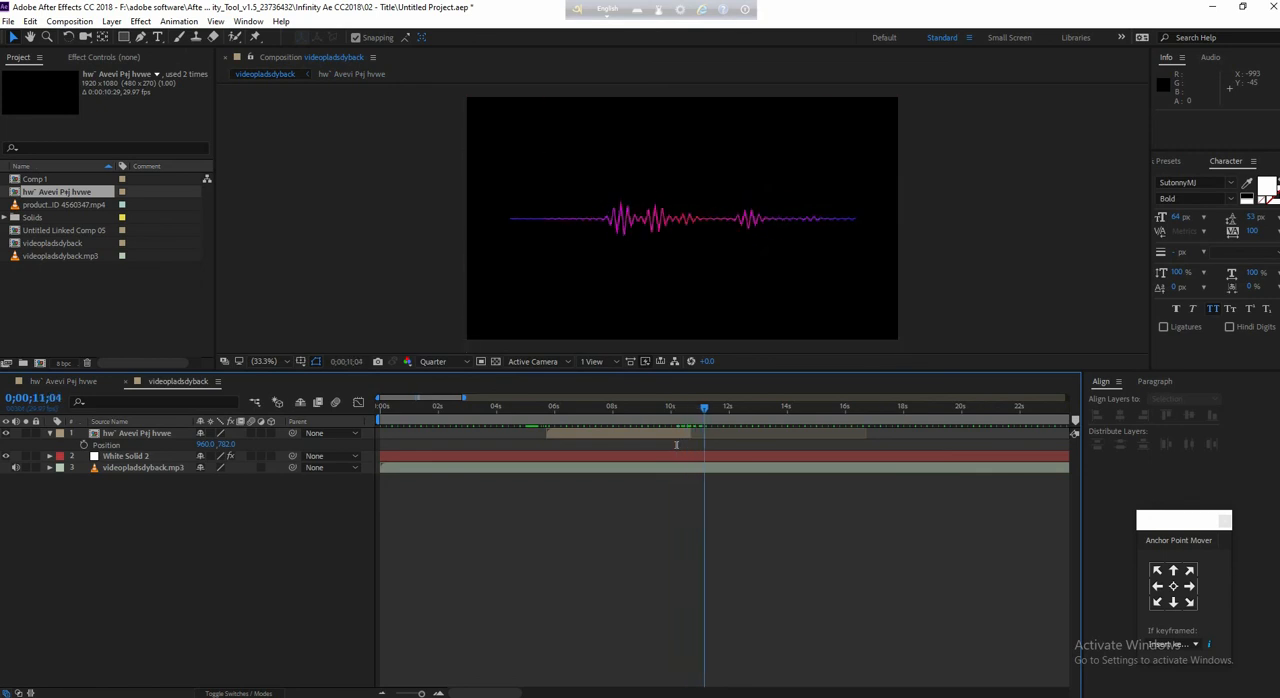
key(Page_Up)
key(Page_Up)
key(Page_Up)
key(Page_Up)
key(Page_Up)
key(Page_Up)
key(Page_Up)
key(Page_Up)
key(Page_Up)
key(Page_Up)
click(633, 444)
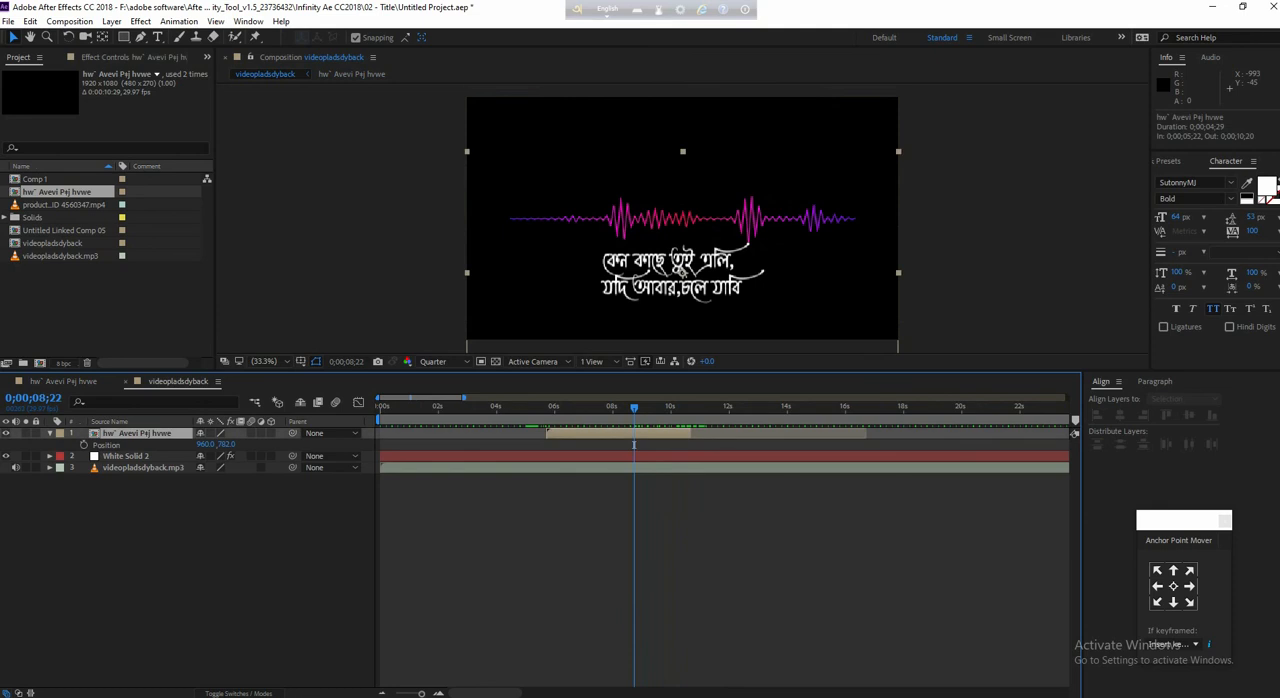
drag(688, 433, 865, 433)
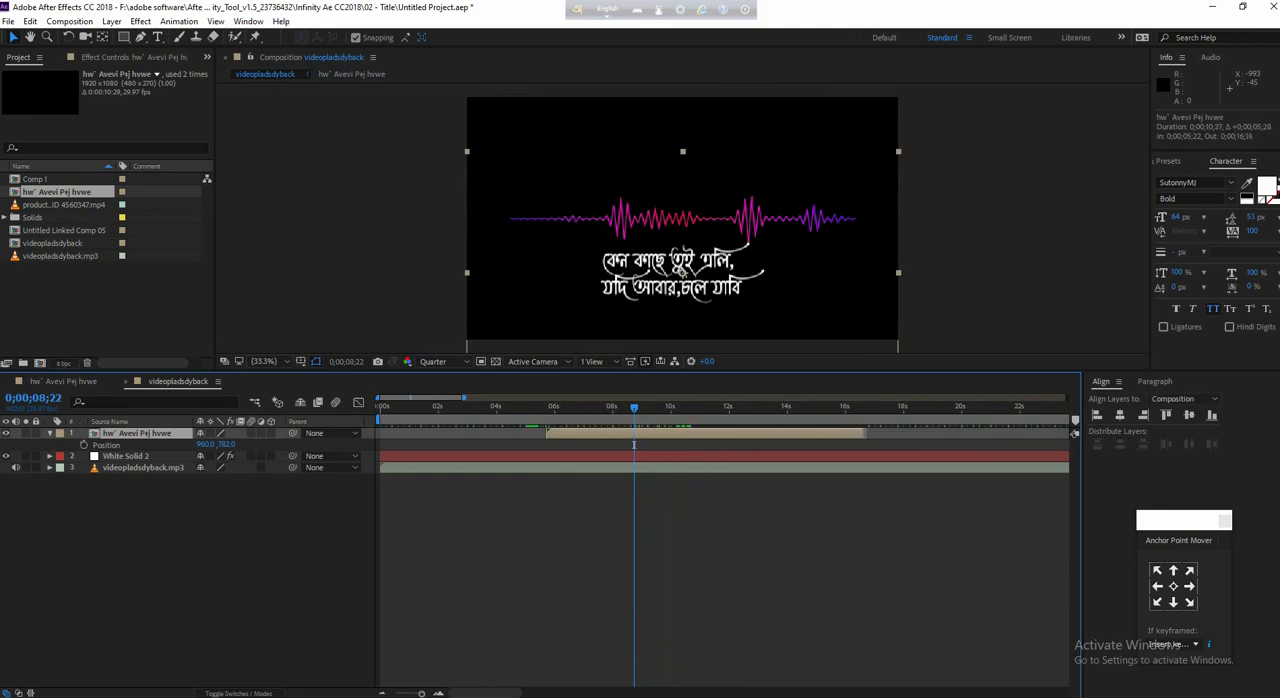
- Preview the extended lyric layer from 0;00;08;22 and return the playhead to 0;00;09;06
key(space)
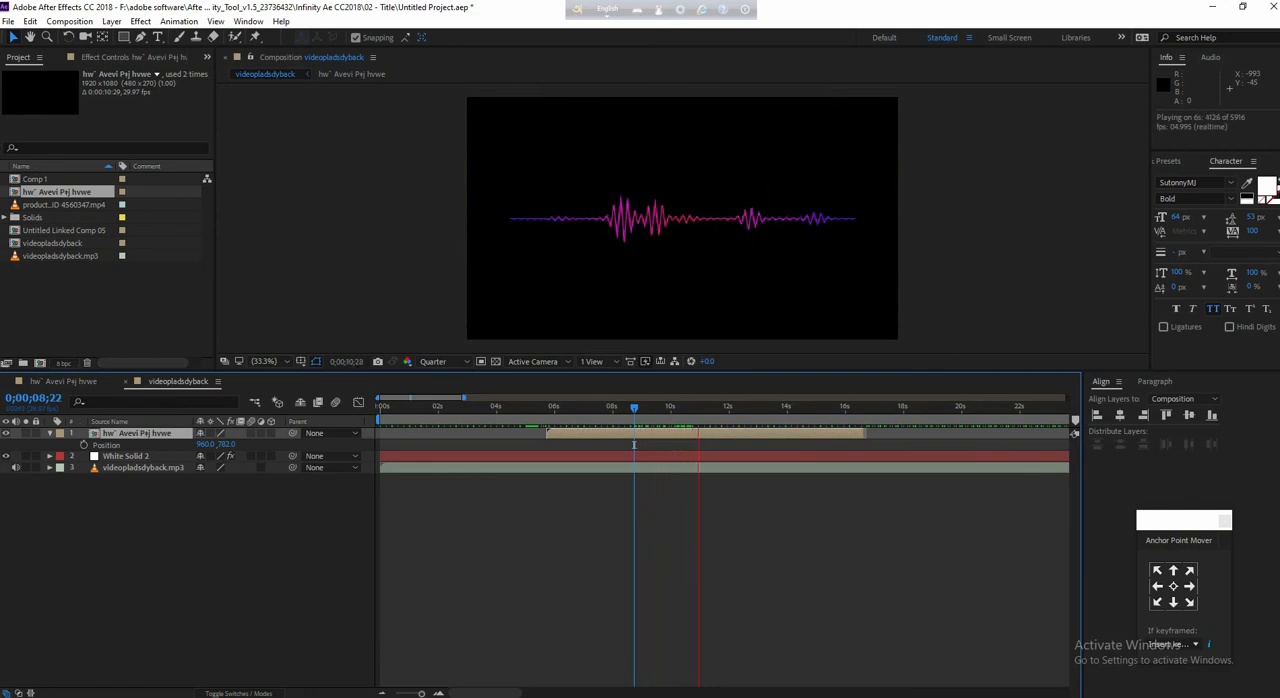
key(space)
mouse_move(709, 408)
mouse_down()
mouse_move(587, 408)
mouse_move(647, 408)
mouse_up()
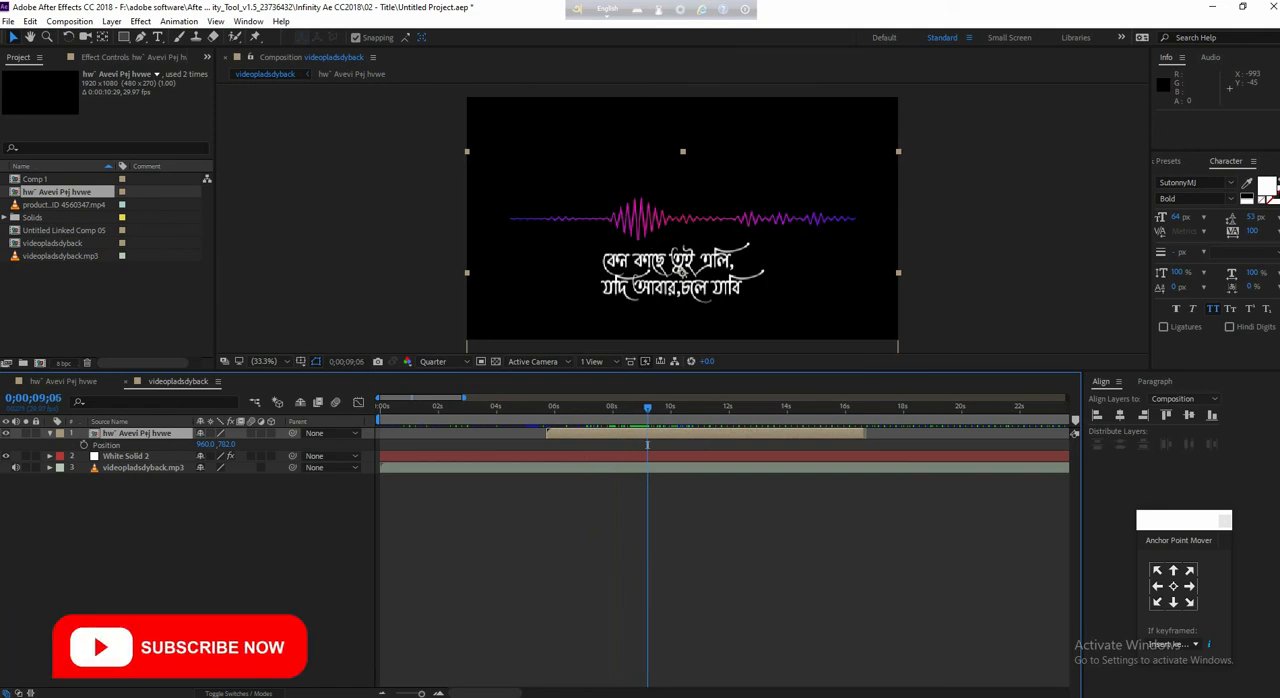
- Examine the nested lyric composition's text animator keyframes and return to the videopladsdyback composition
double_click(700, 434)
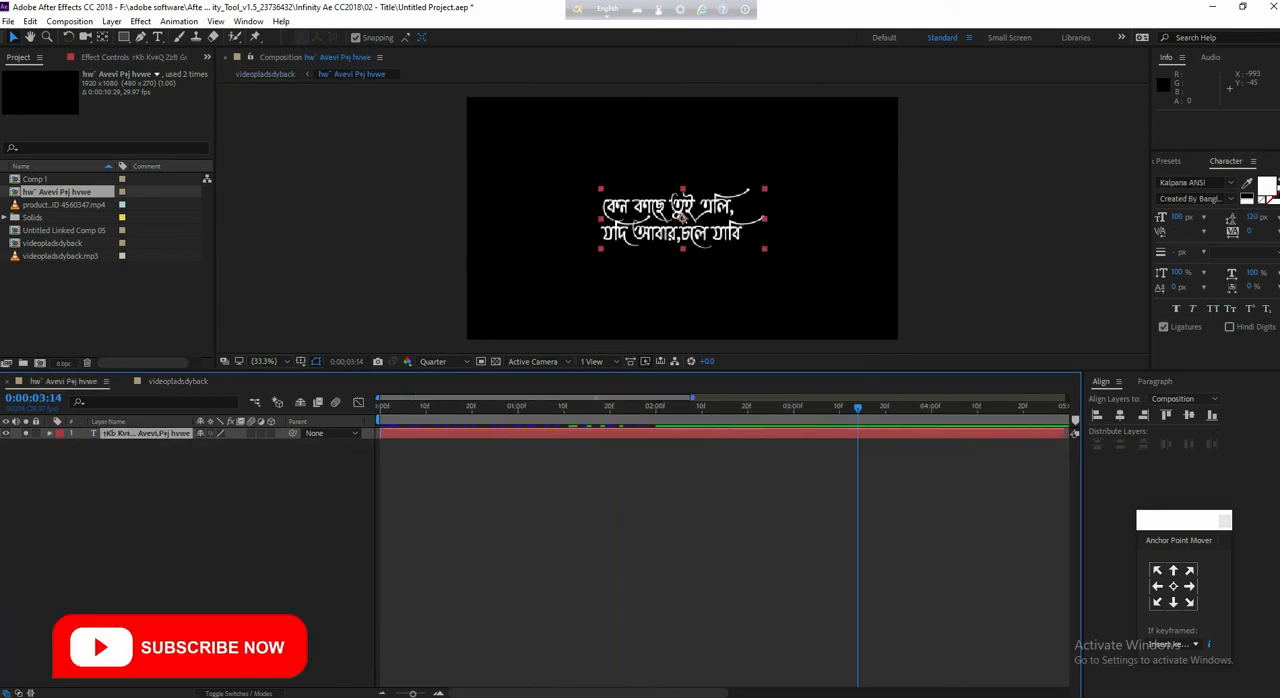
click(50, 433)
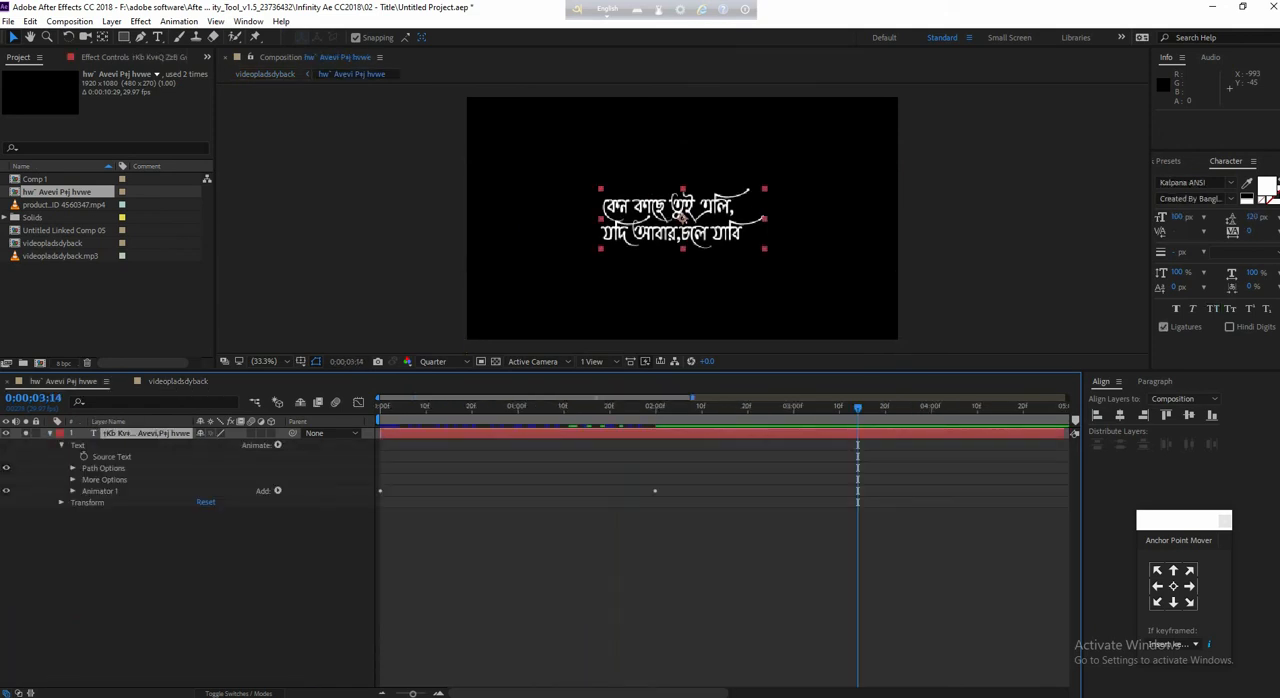
drag(857, 407, 726, 399)
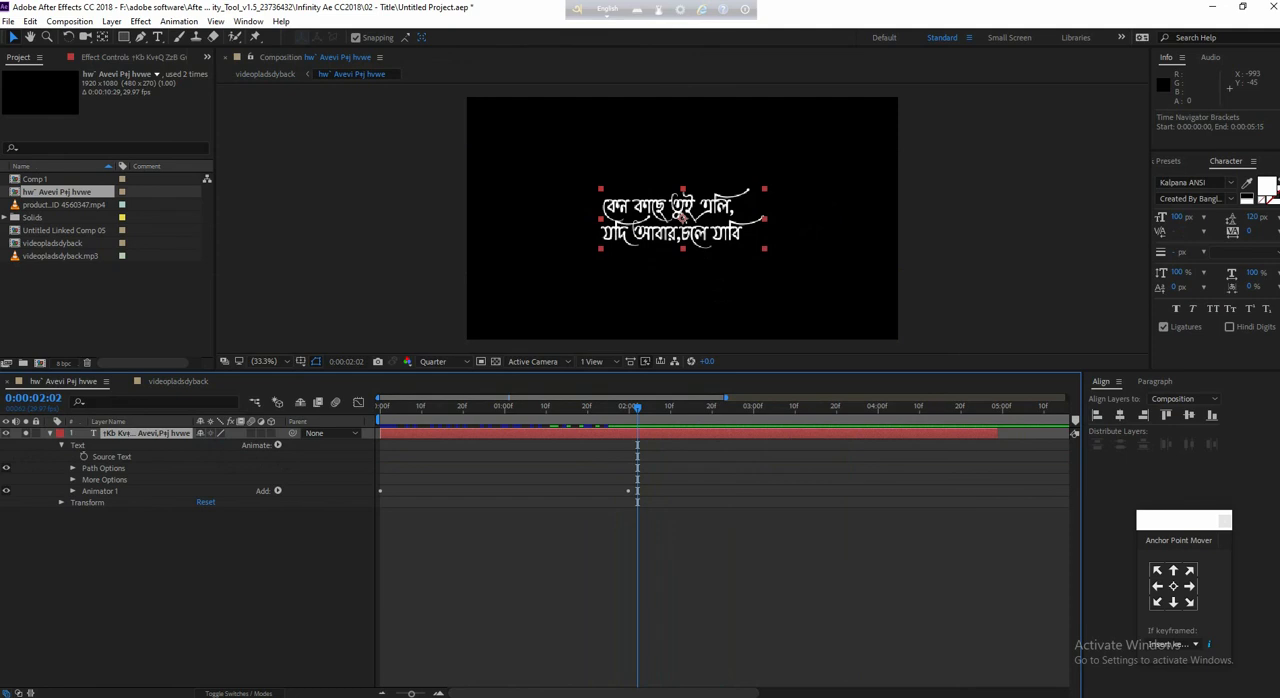
click(178, 381)
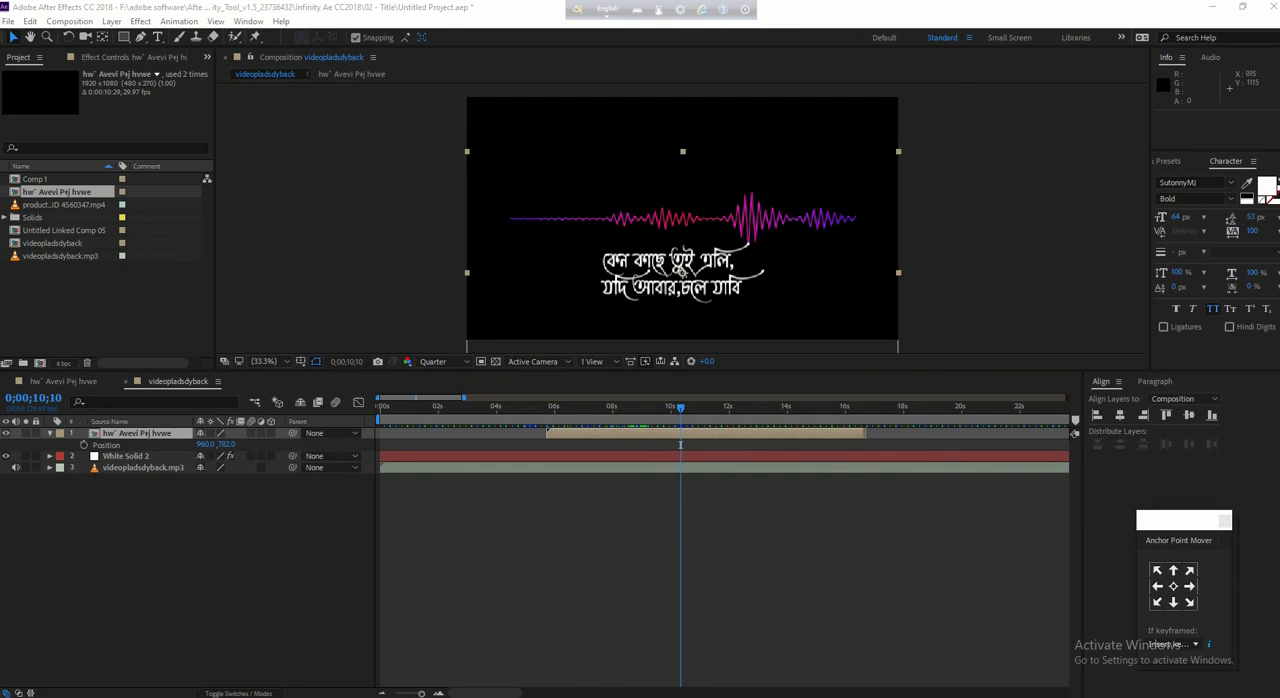
- Reopen the nested lyric composition and delete the second line, "যদি আবার,চলে যাবি", from its text layer
double_click(680, 438)
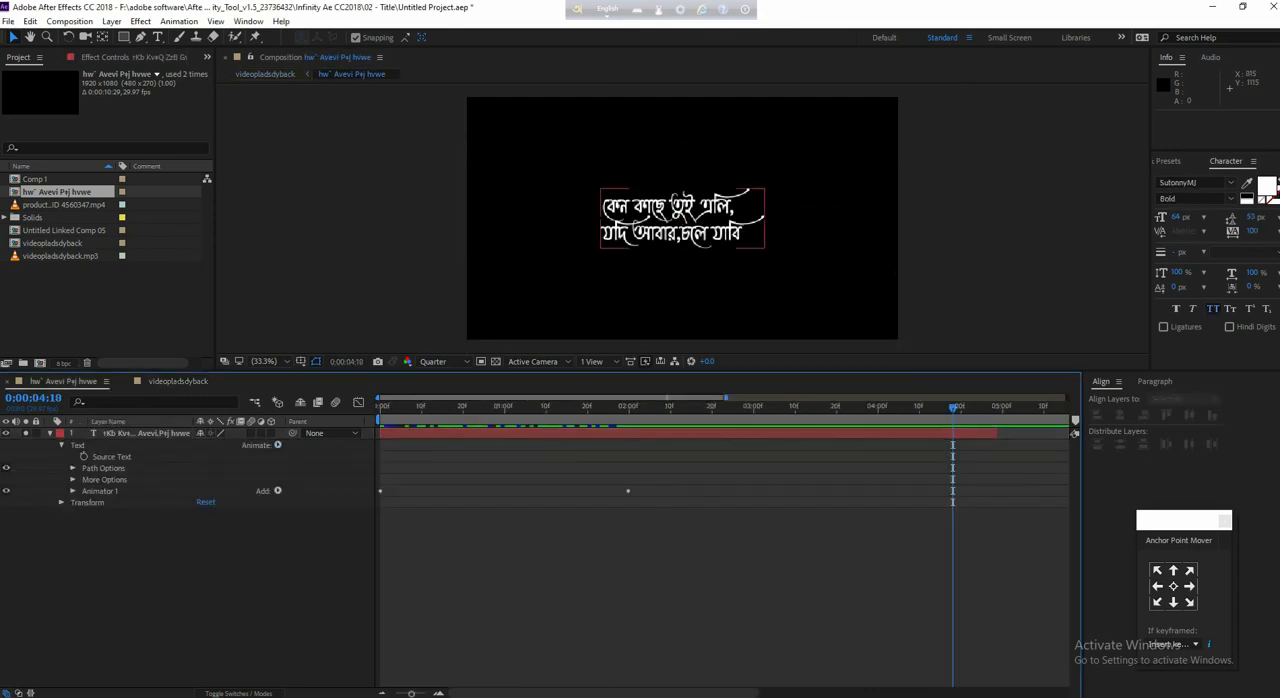
drag(953, 408, 729, 408)
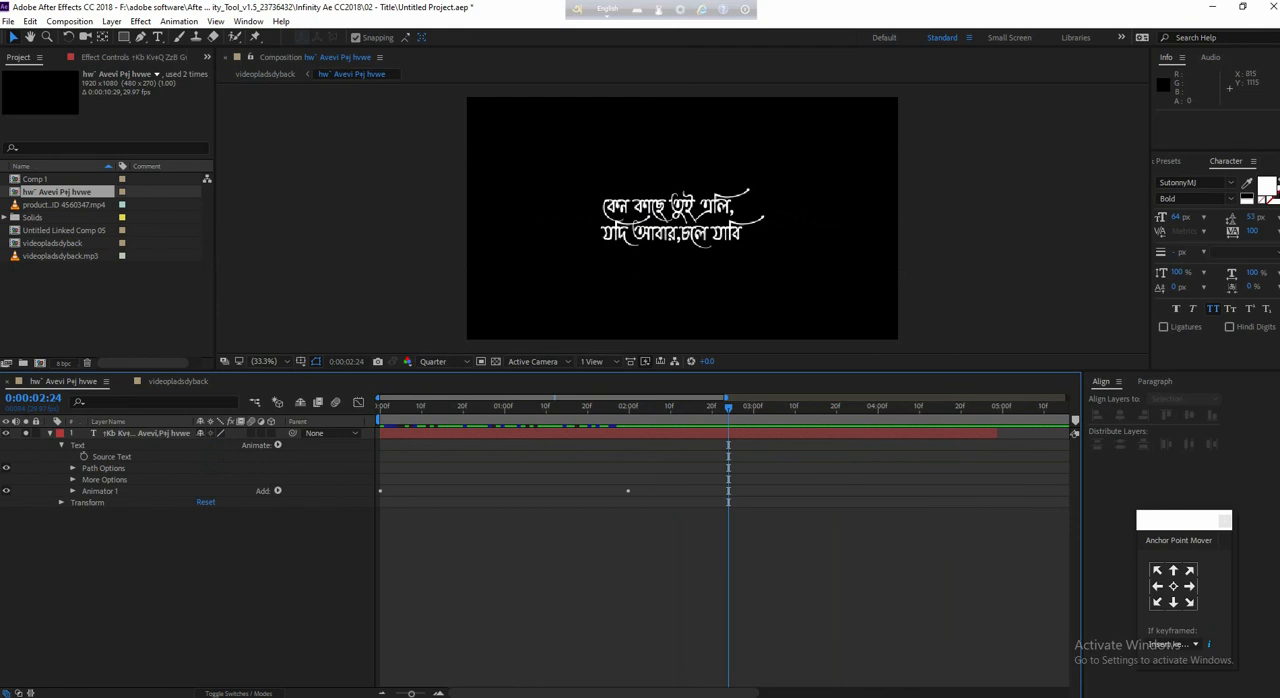
click(681, 205)
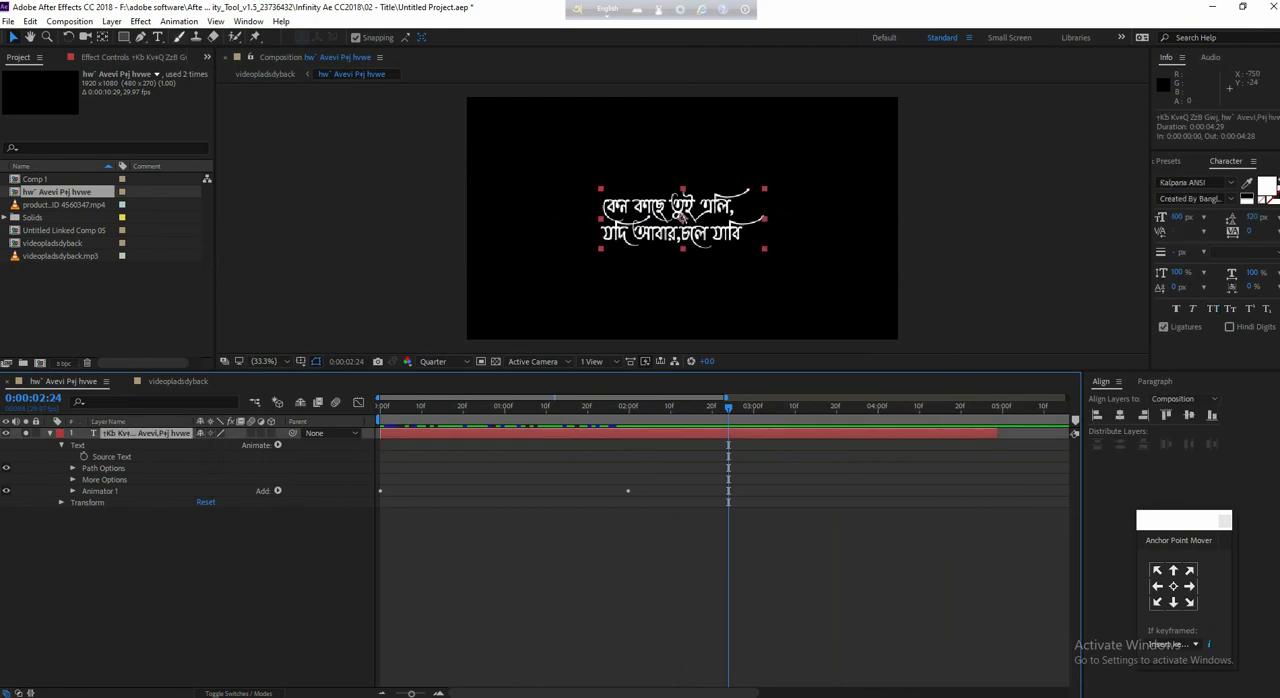
click(157, 37)
click(662, 244)
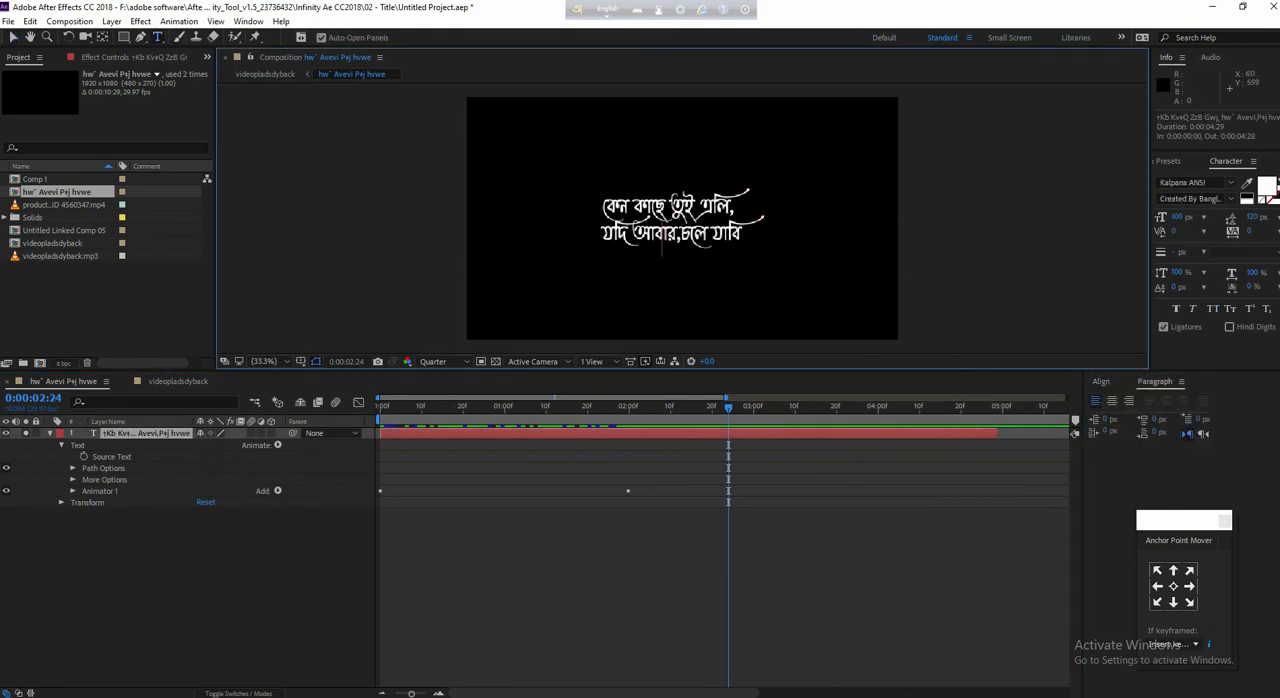
drag(600, 240, 767, 240)
key(ctrl+c)
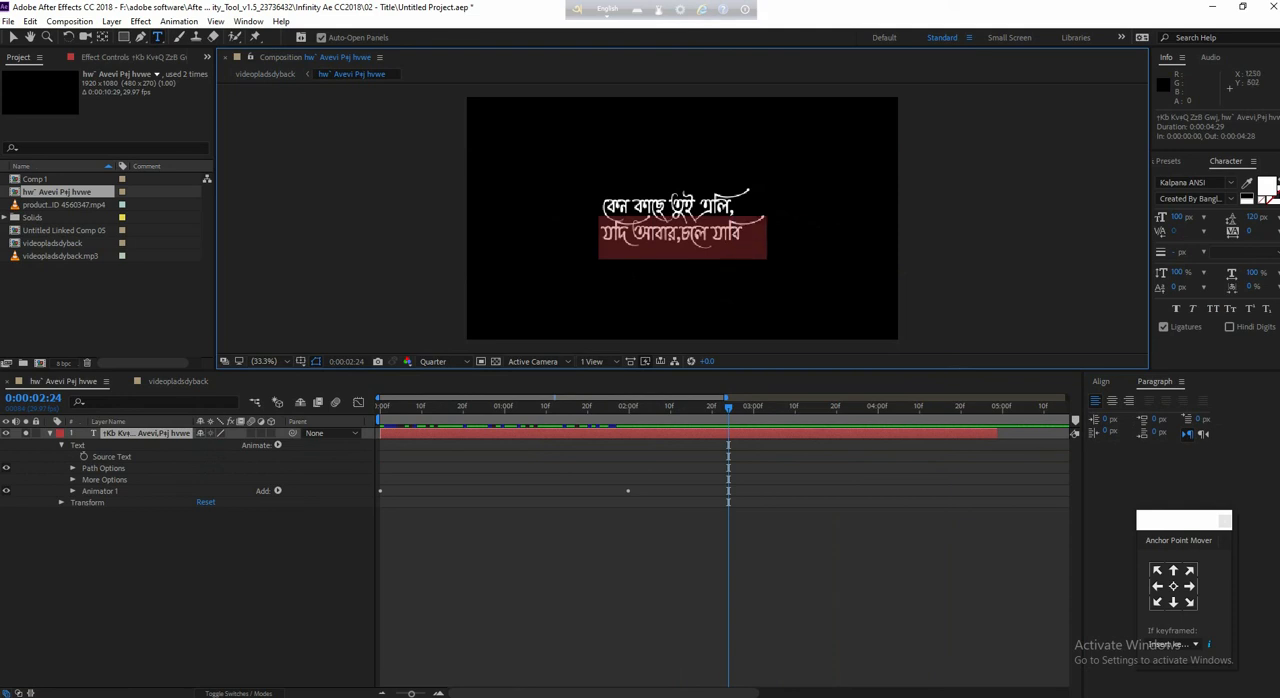
key(BackSpace)
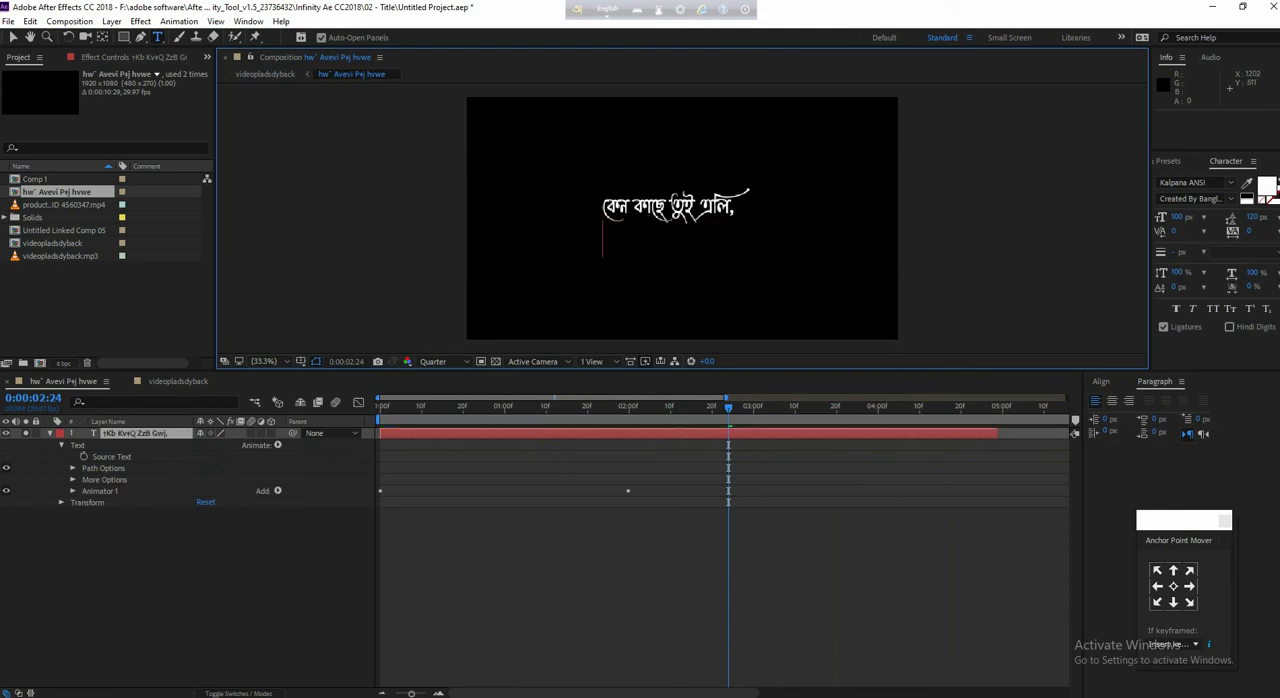
- Preview the shortened lyric animation from the start of the nested composition
click(111, 456)
key(Home)
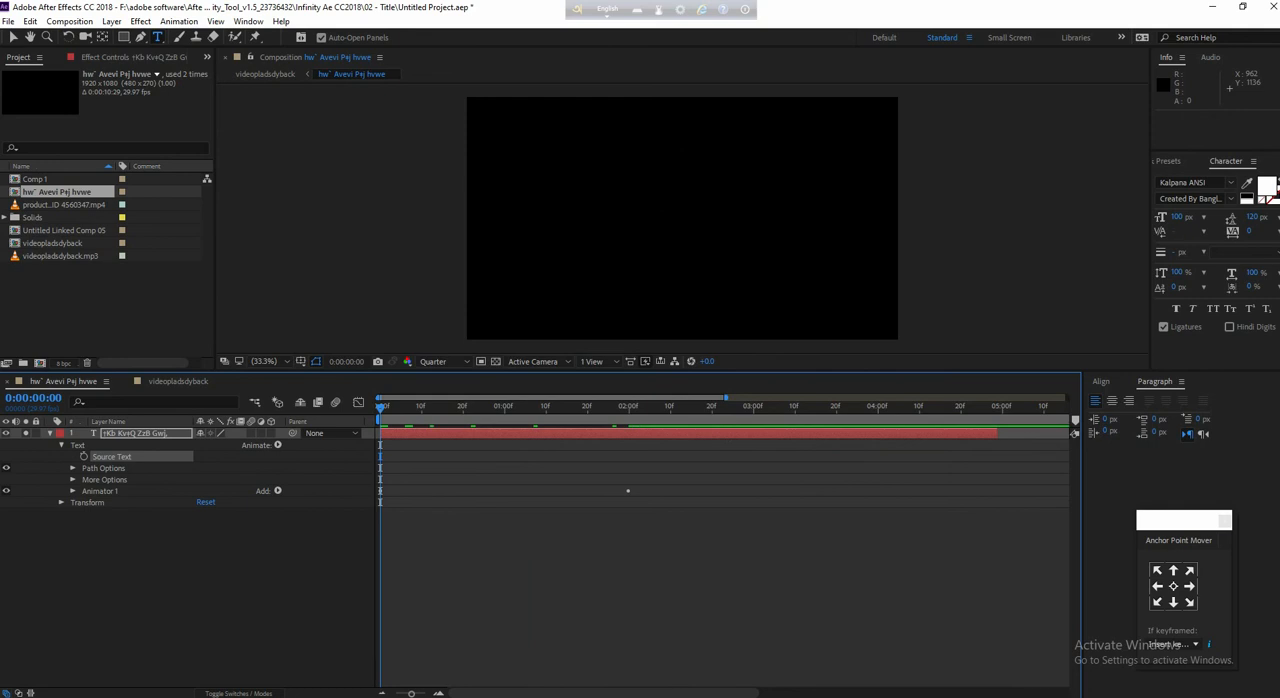
key(space)
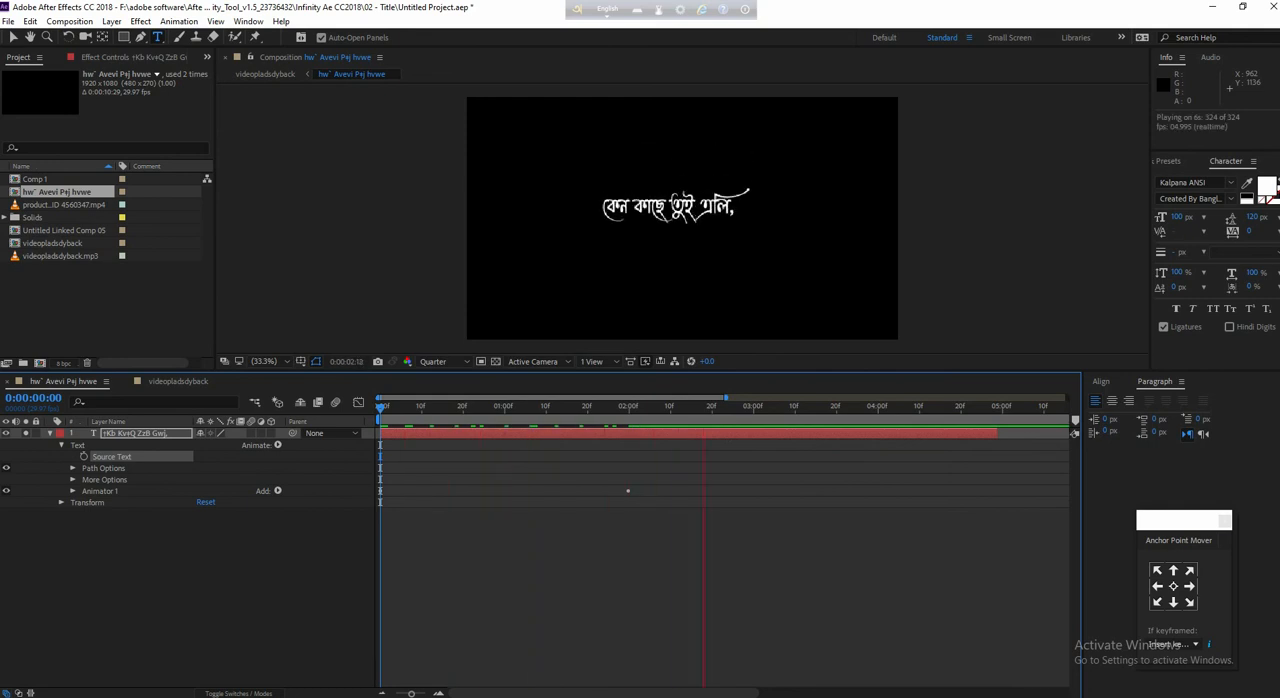
key(space)
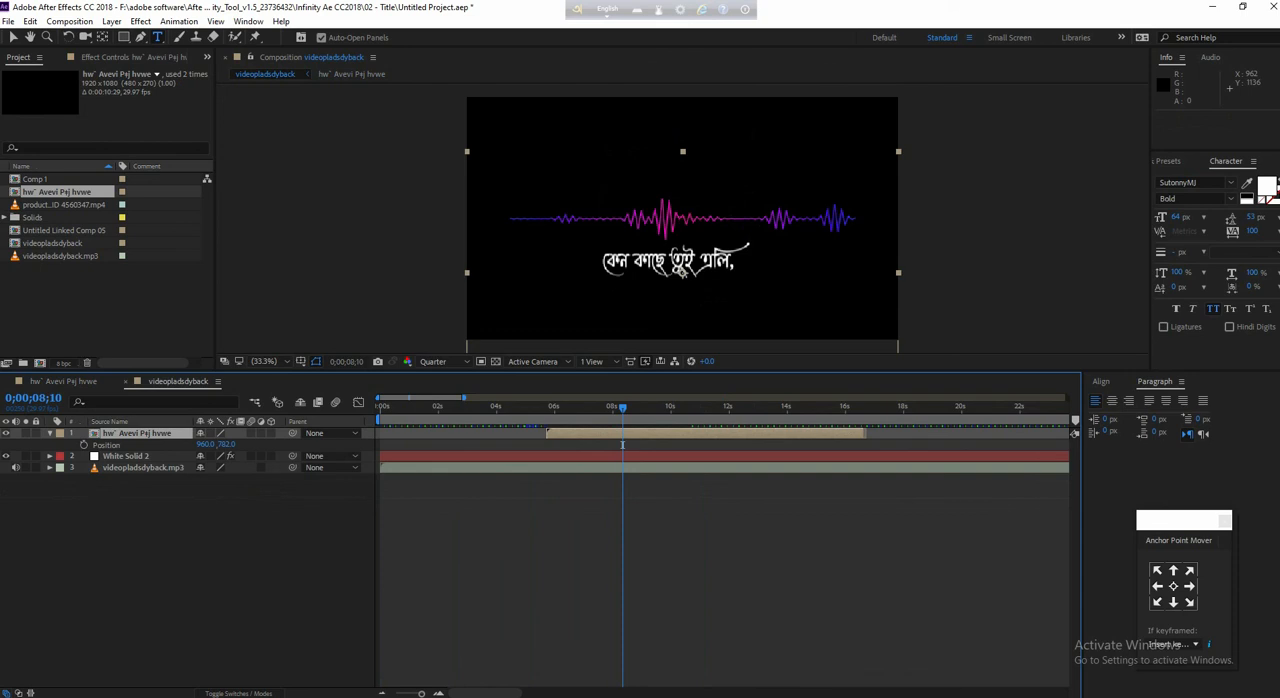
- Preview the videopladsdyback composition from 0;00;04;11 and place the playhead at 0;00;09;28 for the second lyric line
drag(622, 444, 506, 444)
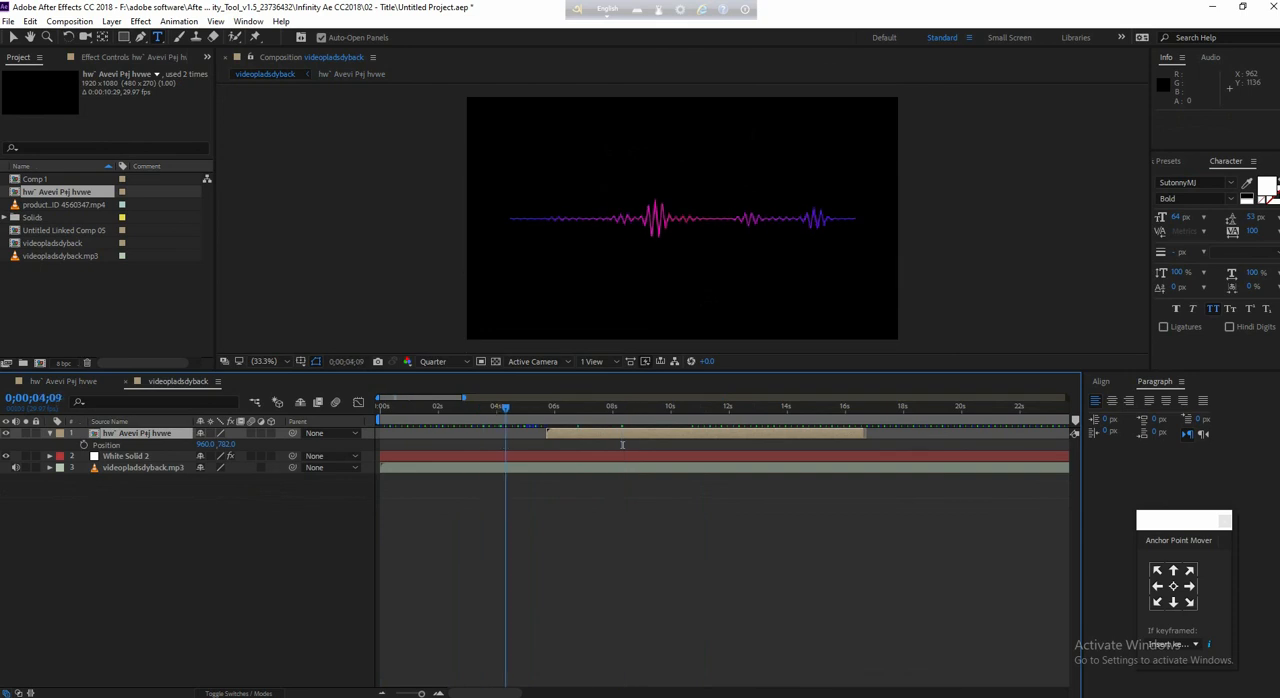
key(space)
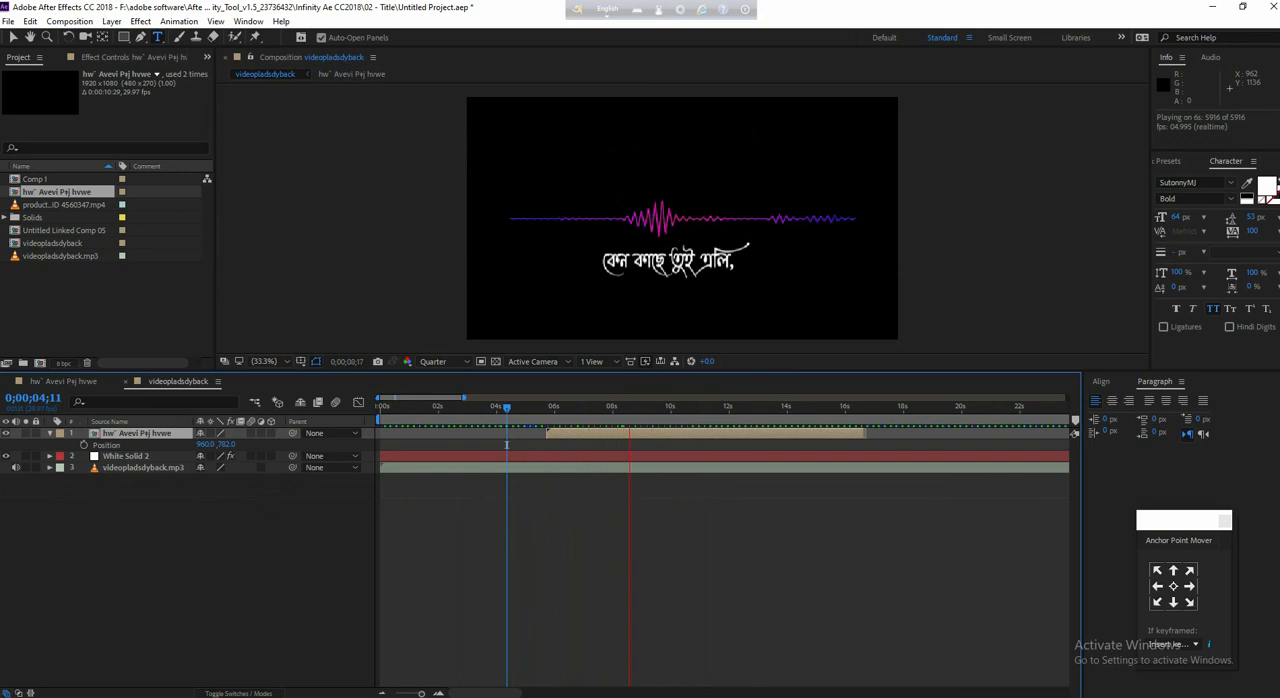
key(space)
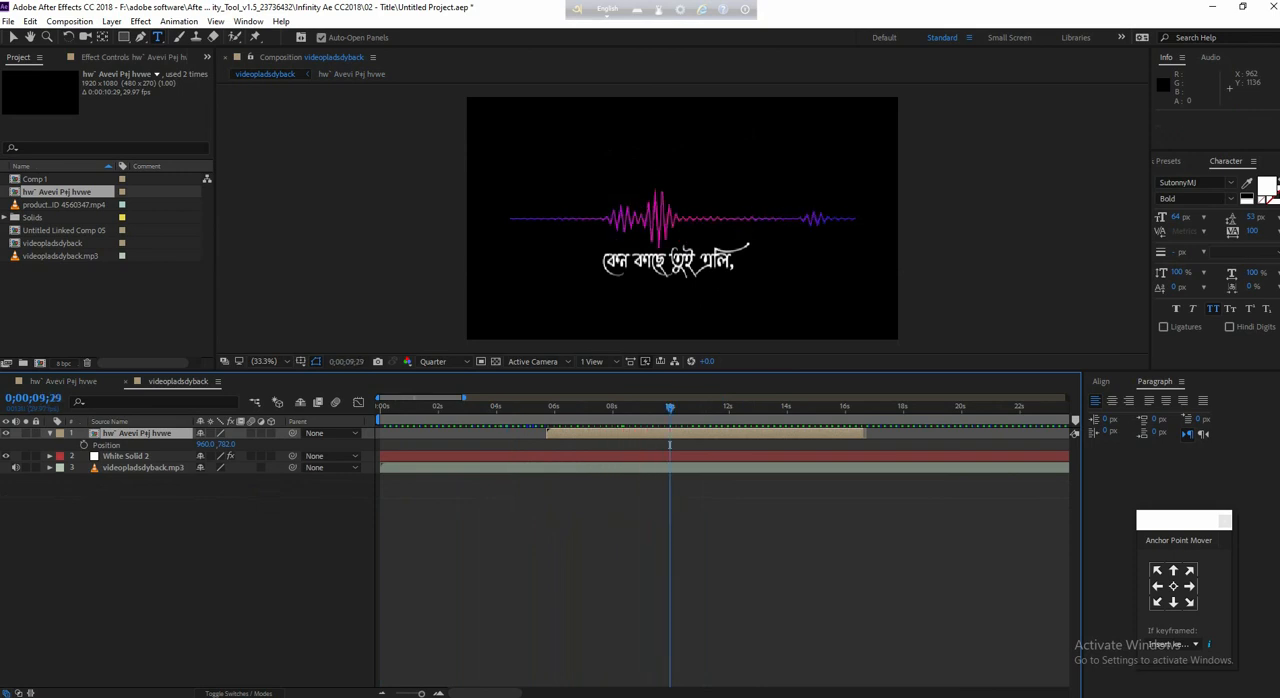
key(Page_Up)
key(Page_Up)
key(Page_Up)
key(Page_Up)
key(Page_Up)
key(Page_Up)
key(Page_Up)
key(Page_Up)
key(Page_Up)
key(Page_Up)
key(Page_Up)
key(Page_Up)
key(Page_Up)
key(Page_Up)
key(Page_Up)
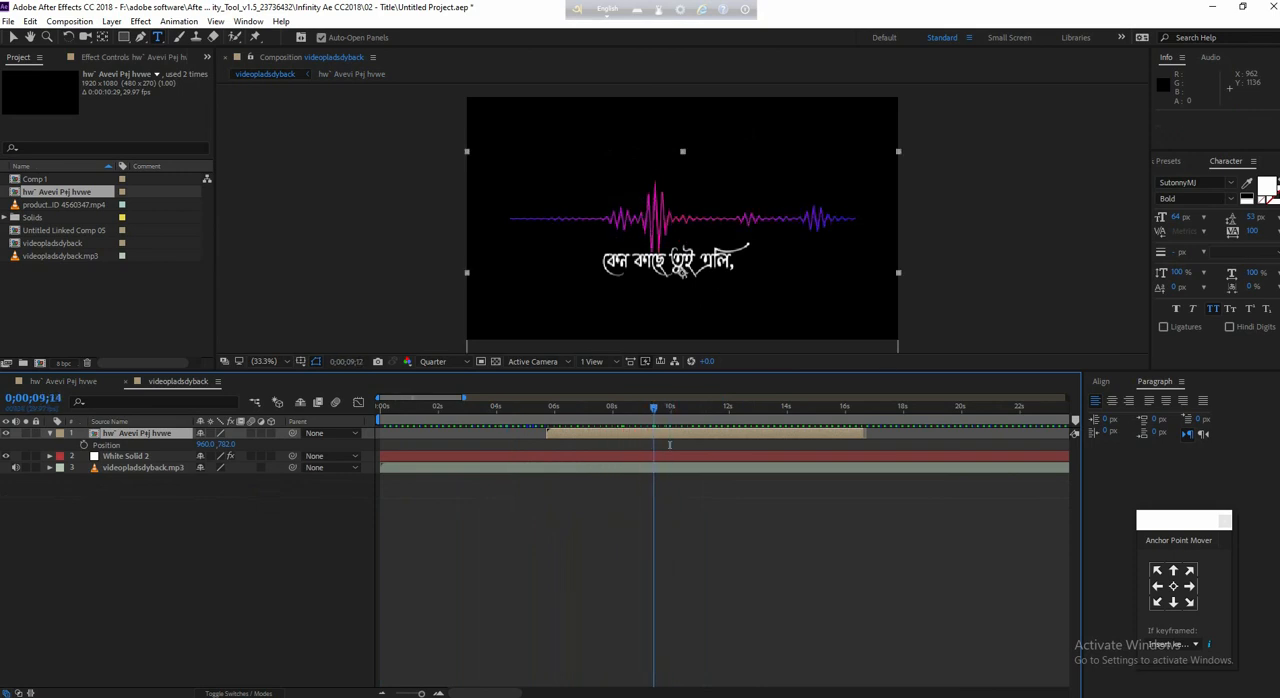
key(Page_Down)
key(Page_Down)
key(Page_Down)
key(Page_Down)
key(Page_Down)
key(Page_Down)
key(Page_Down)
key(Page_Down)
key(Page_Down)
key(Page_Down)
key(Page_Down)
key(Page_Down)
key(Page_Down)
key(Page_Down)
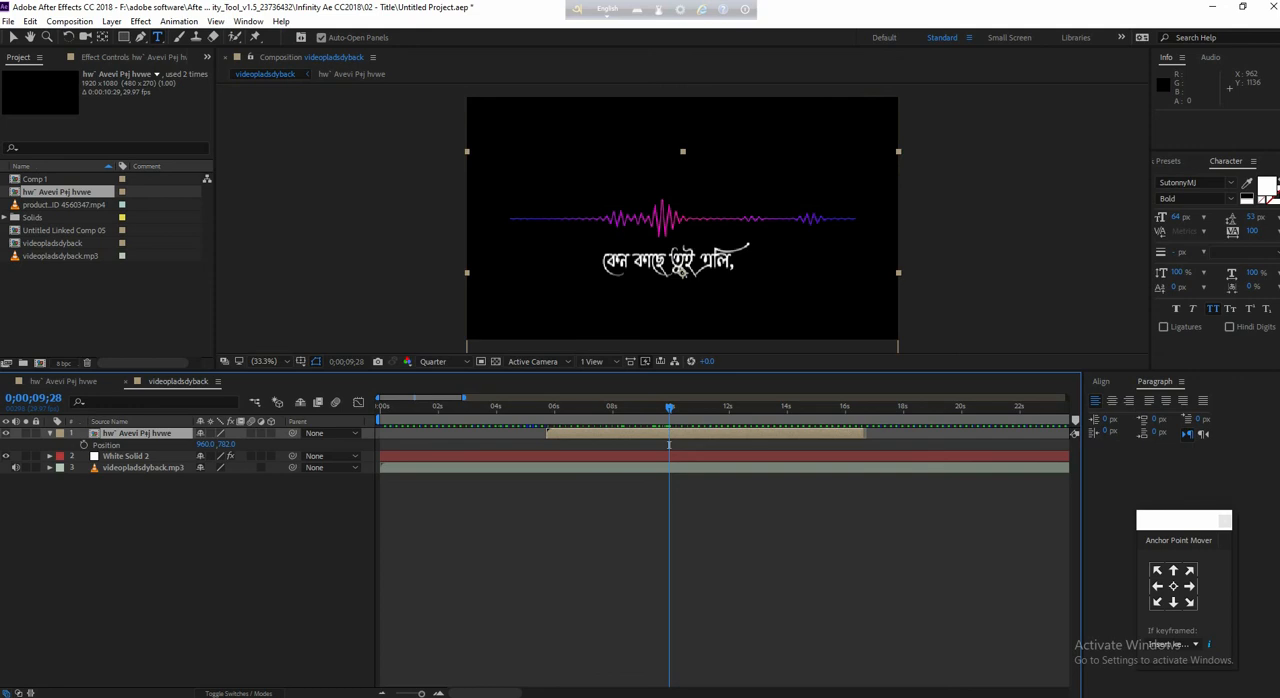
- Duplicate the nested lyric composition in the project
right_click(56, 192)
click(36, 300)
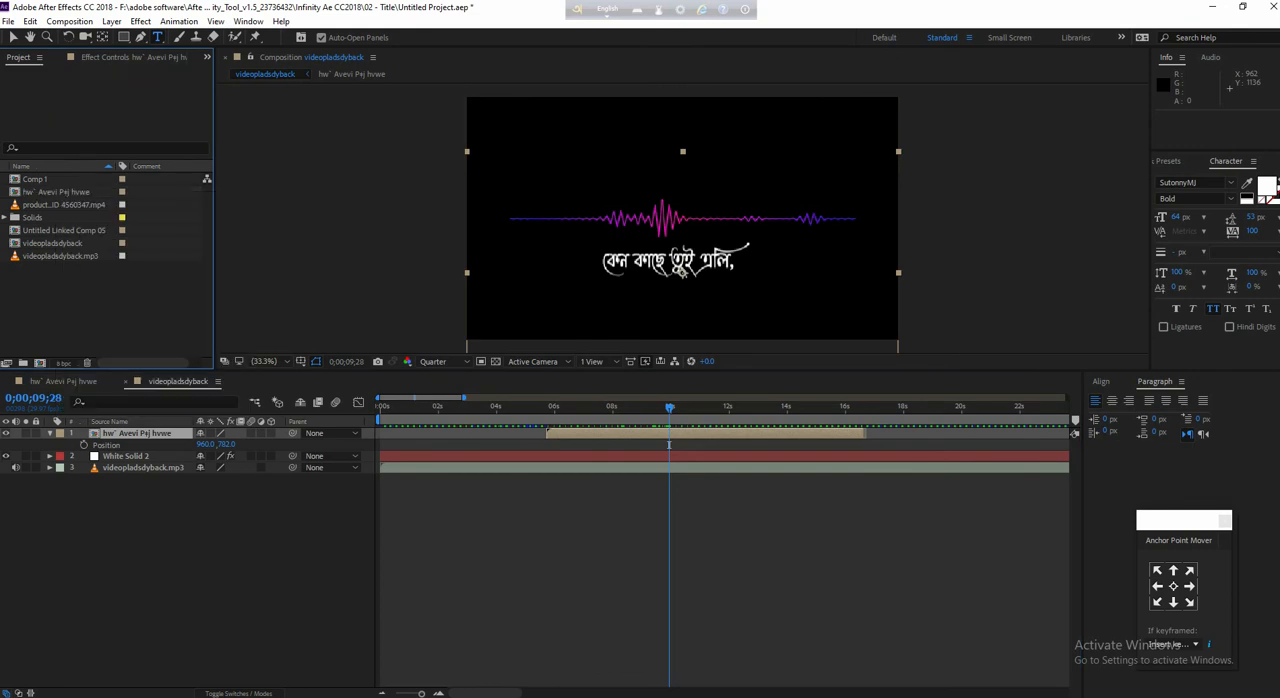
click(57, 192)
key(ctrl+d)
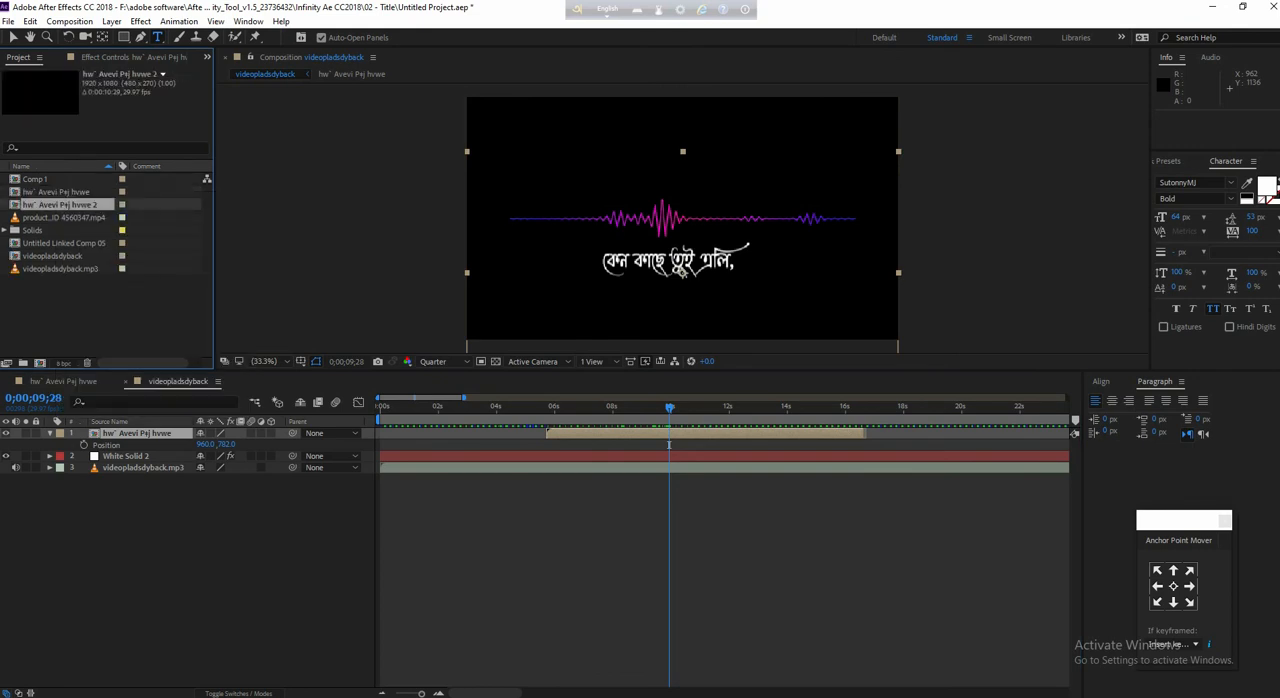
- Open the duplicated lyric composition and replace its text with "যদি আবার,চলে যাবি"
double_click(60, 205)
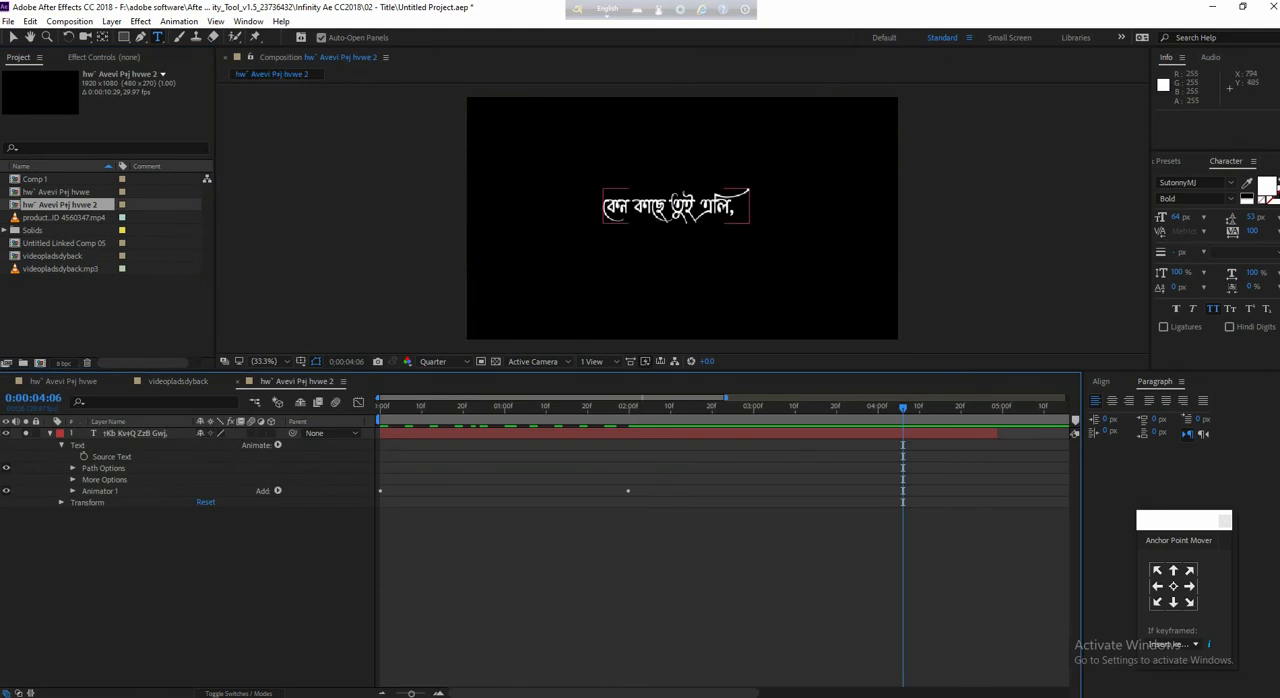
click(645, 206)
key(ctrl+a)
key(ctrl+v)
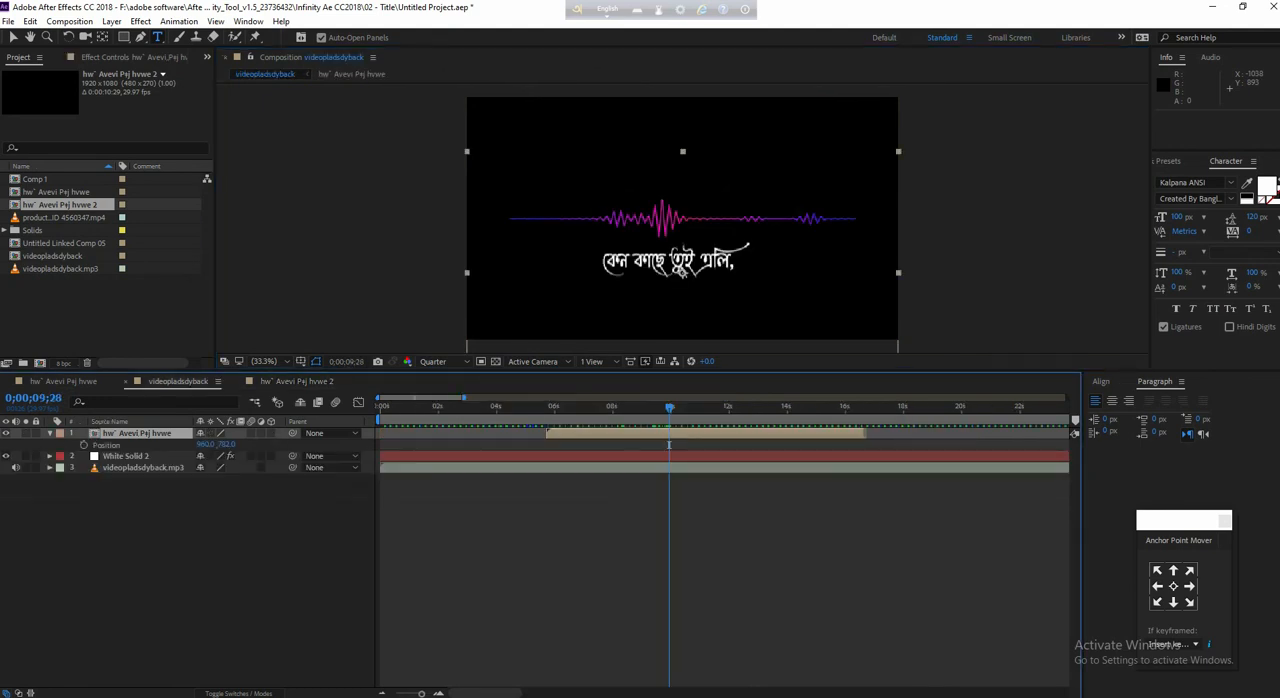
- Place the duplicated composition beneath the first lyric layer, starting at 0;00;09;29, and preview its entrance
drag(60, 205, 150, 455)
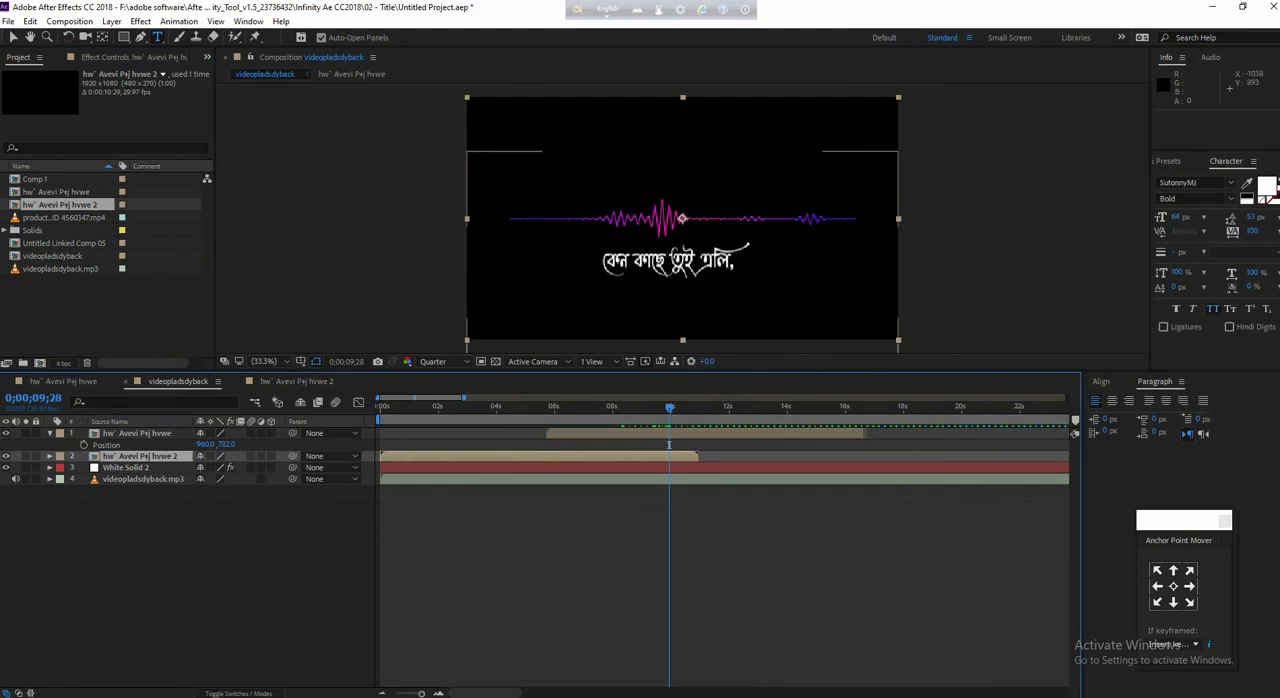
drag(440, 456, 730, 456)
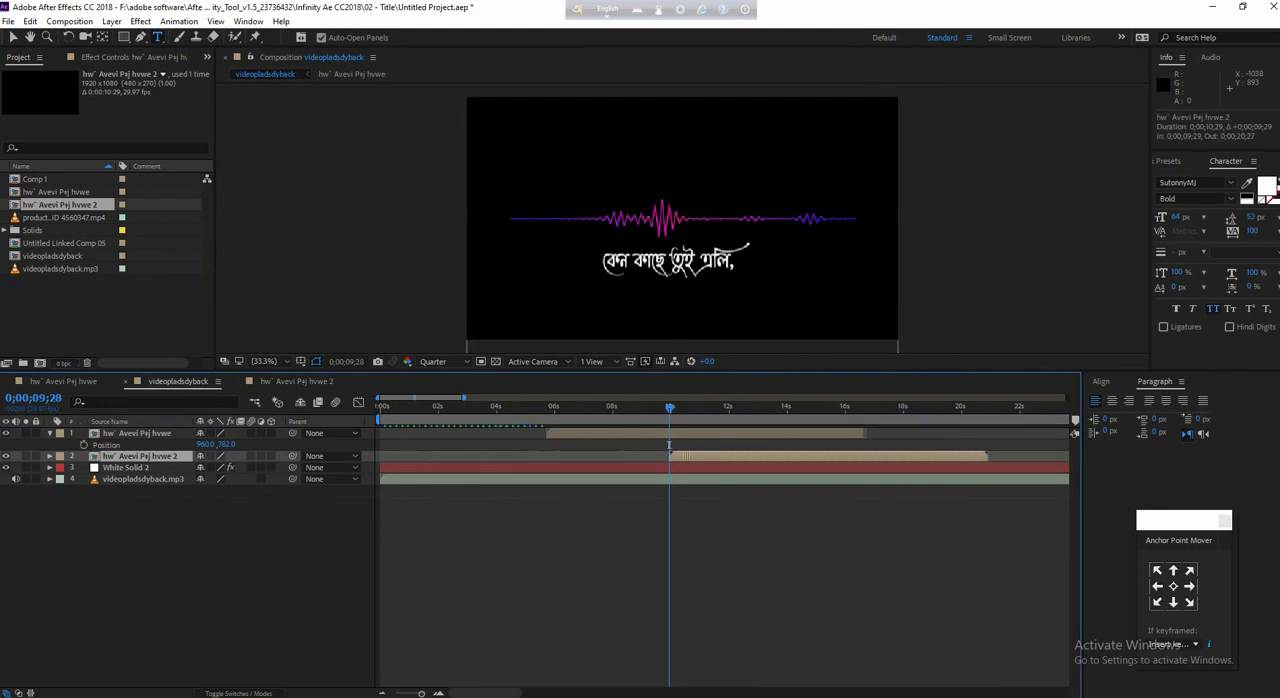
key(space)
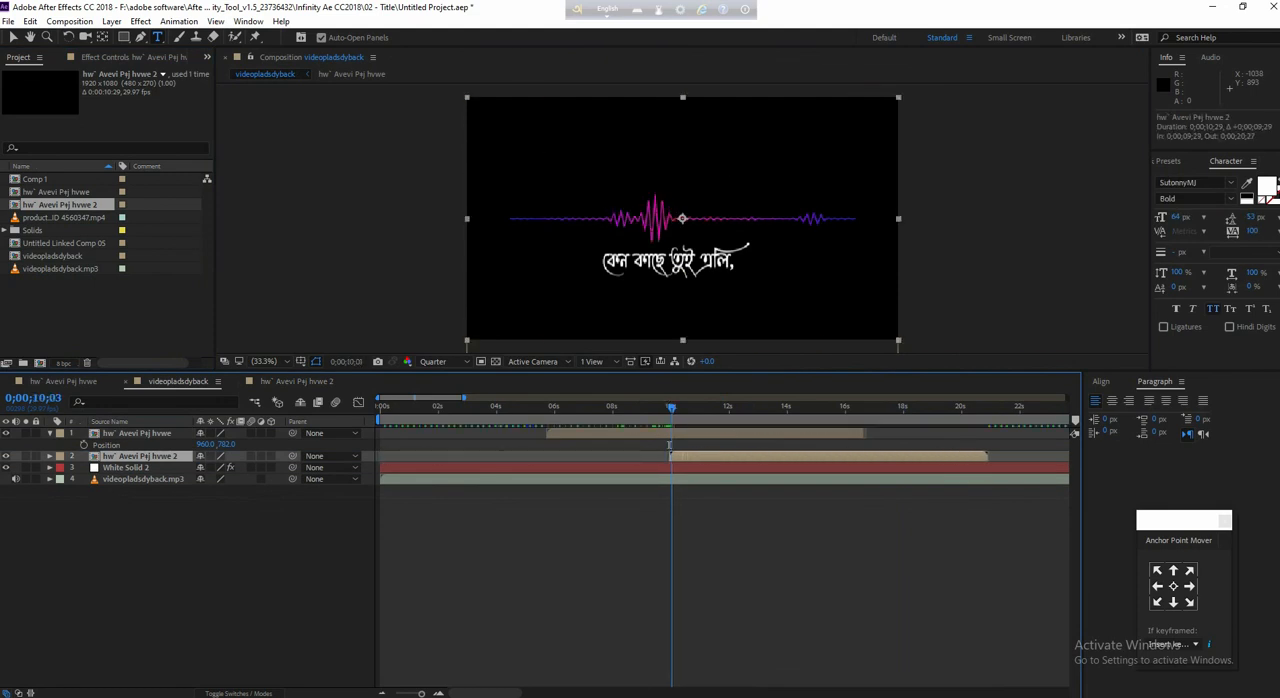
key(Page_Up)
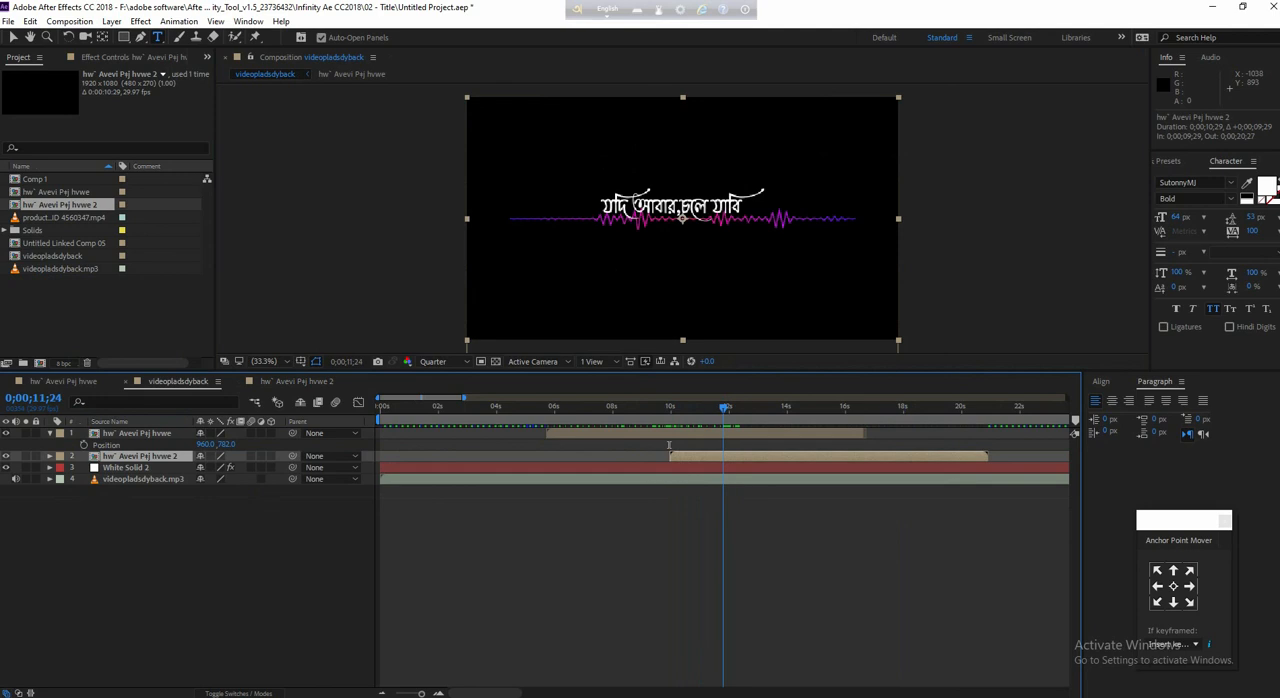
key(space)
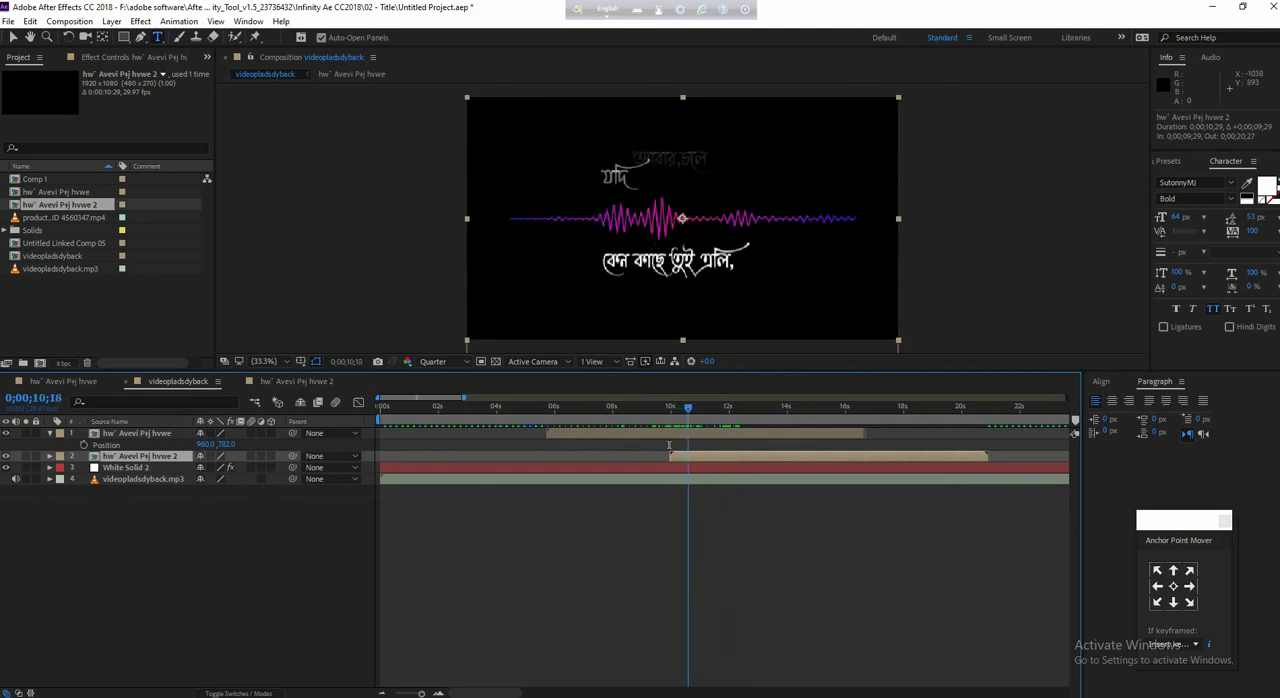
key(shift+Page_Up)
key(shift+Page_Up)
key(shift+Page_Up)
key(shift+Page_Up)
key(shift+Page_Up)
key(shift+Page_Up)
key(shift+Page_Up)
key(space)
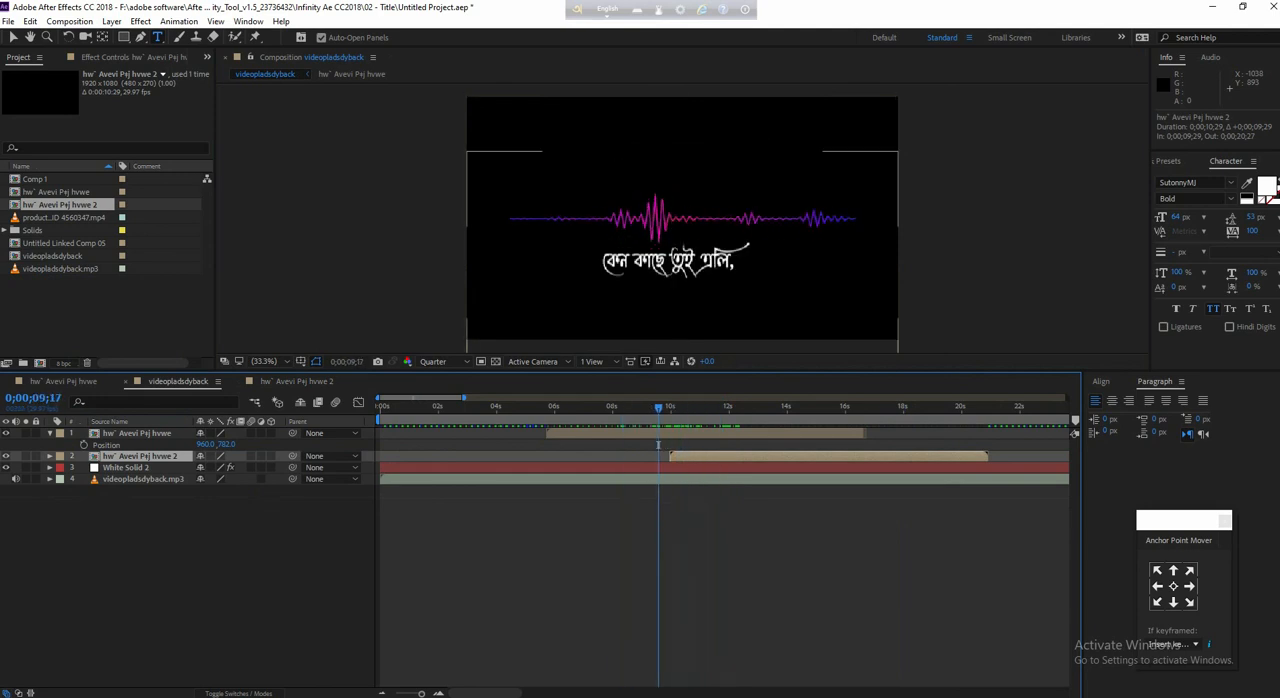
- Align the second lyric layer's start with the first at 0;00;05;22 and set its position to 960.0, 929.0
drag(780, 456, 658, 453)
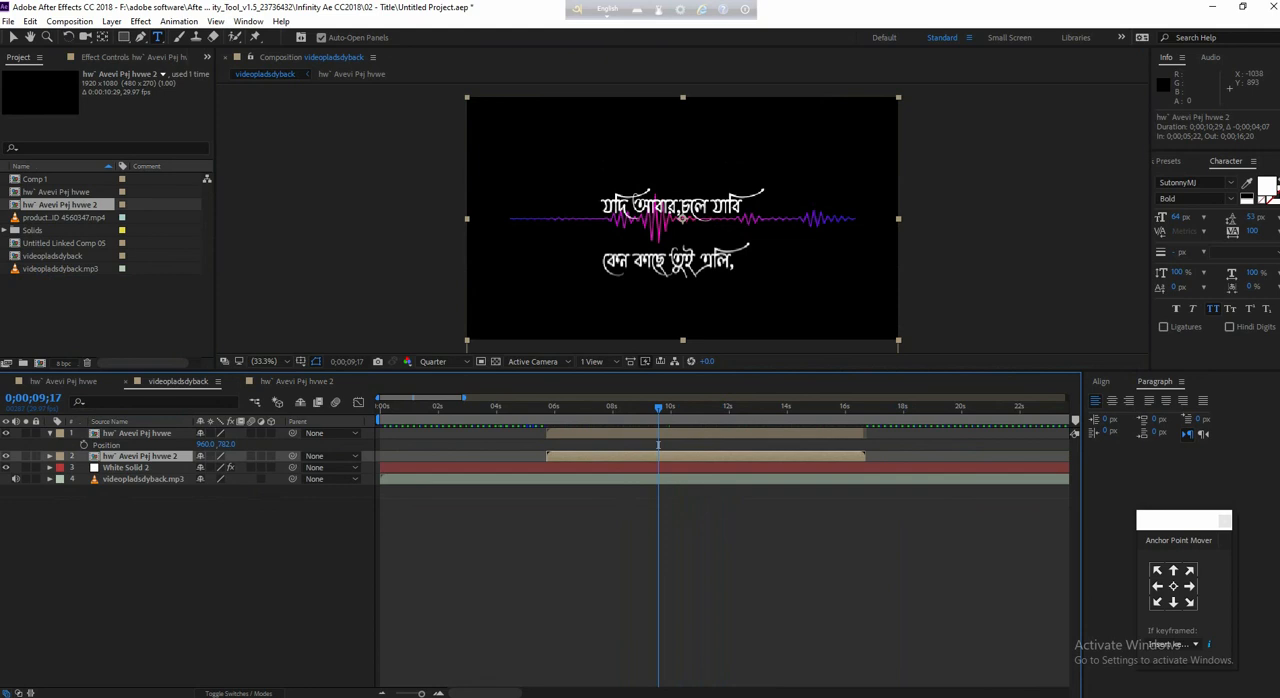
key(shift+Page_Up)
key(shift+Page_Up)
key(shift+Page_Up)
key(space)
key(space)
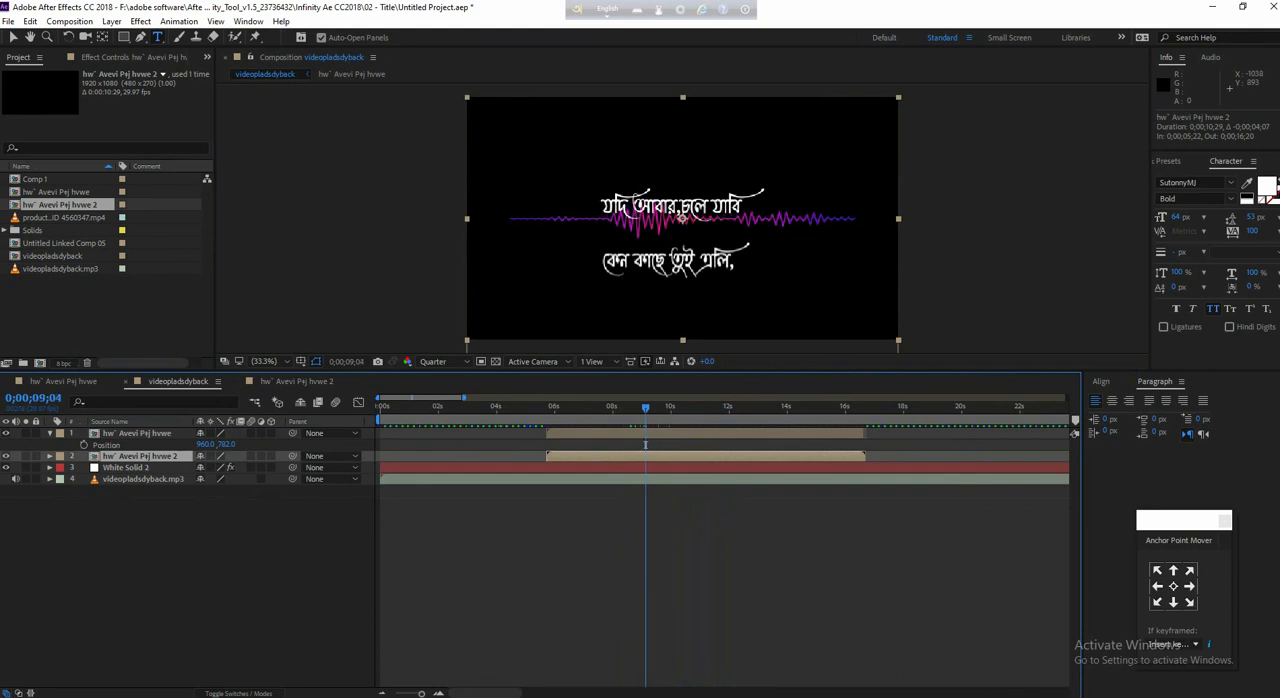
key(p)
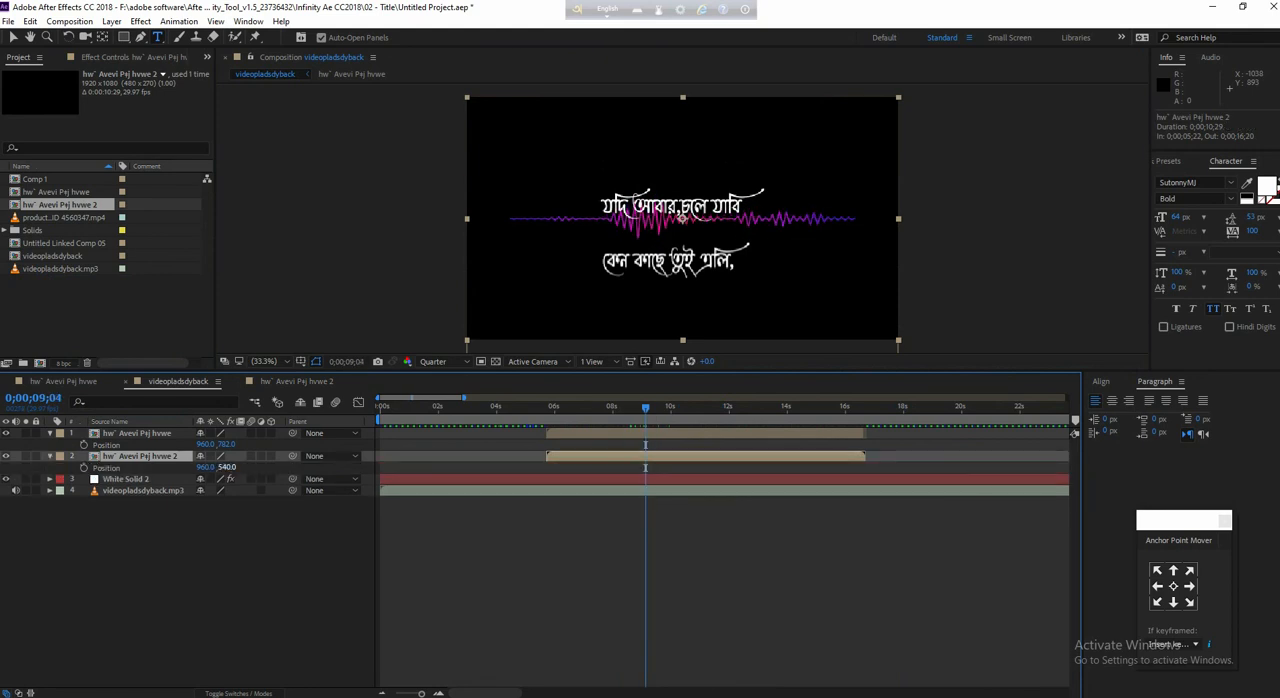
drag(227, 467, 485, 467)
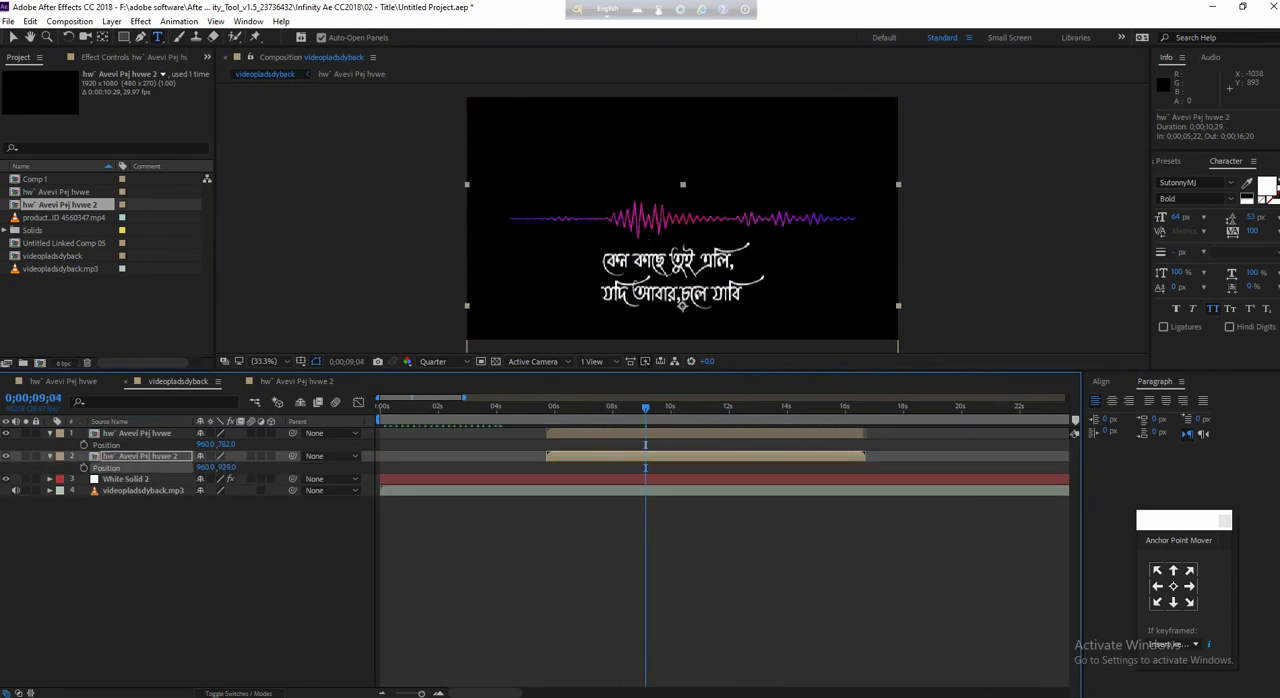
- Move the second lyric layer's start to 0;00;09;28 and preview the composition from 0;00;00;06
drag(645, 407, 669, 407)
drag(669, 456, 790, 456)
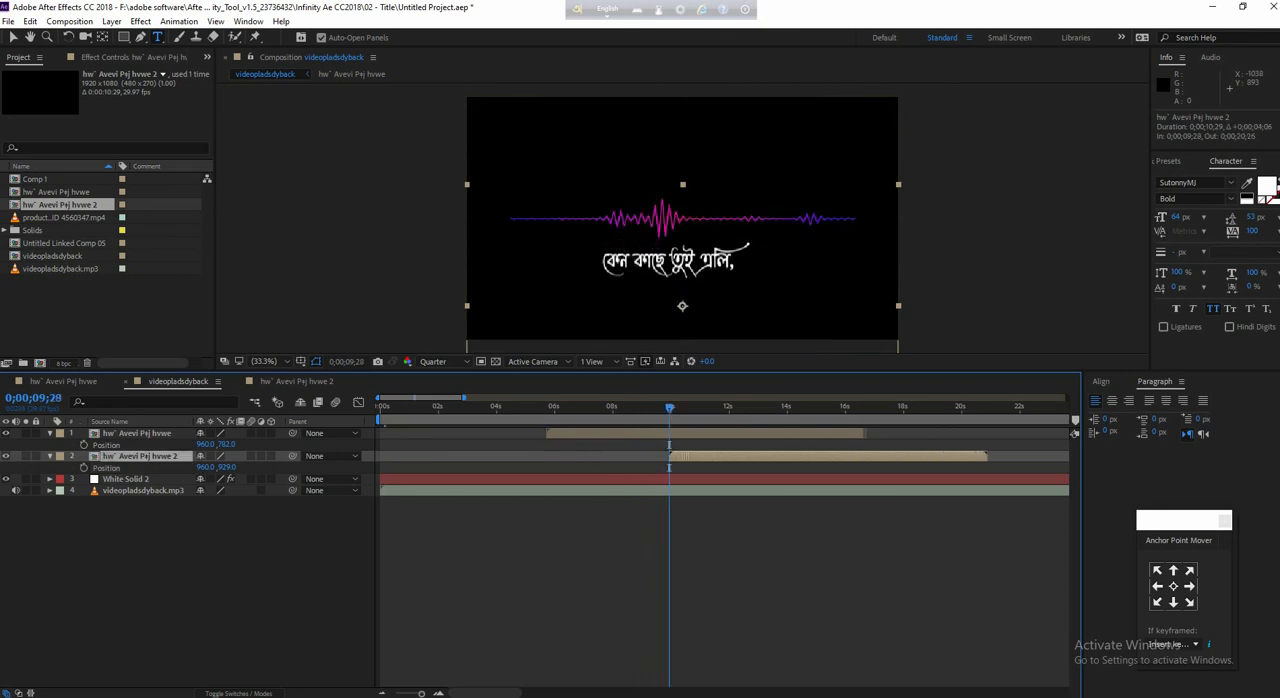
drag(669, 407, 386, 407)
key(space)
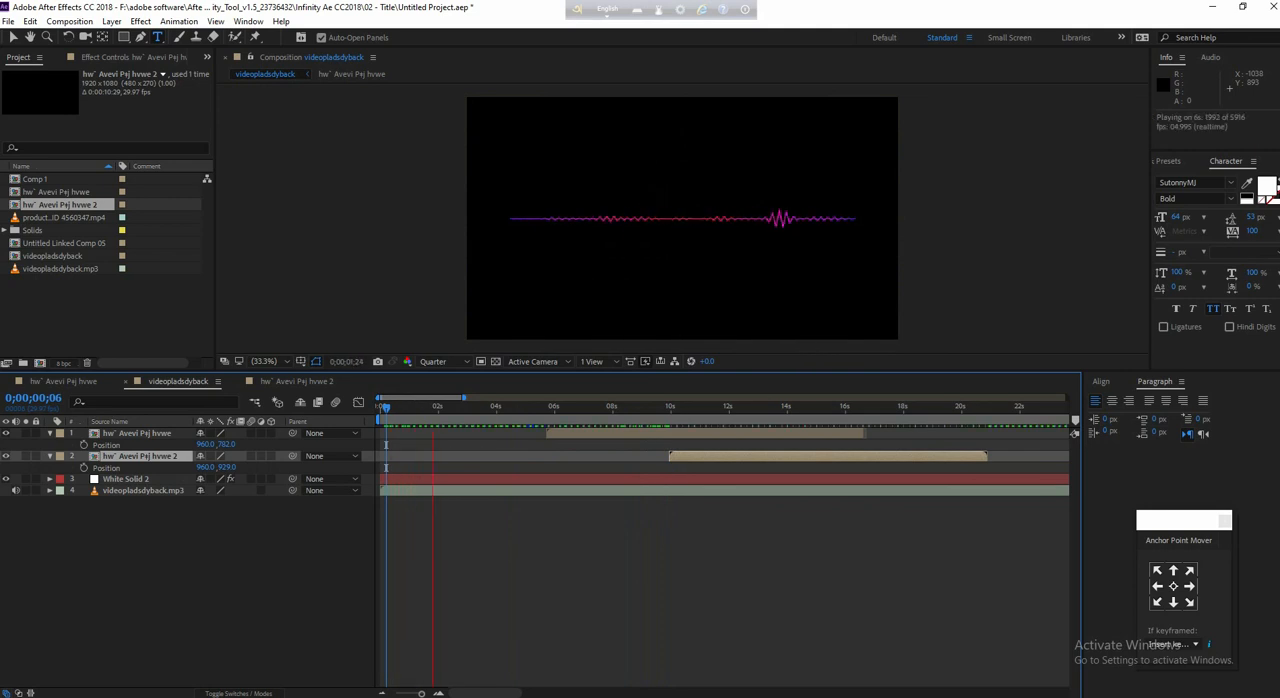
key(space)
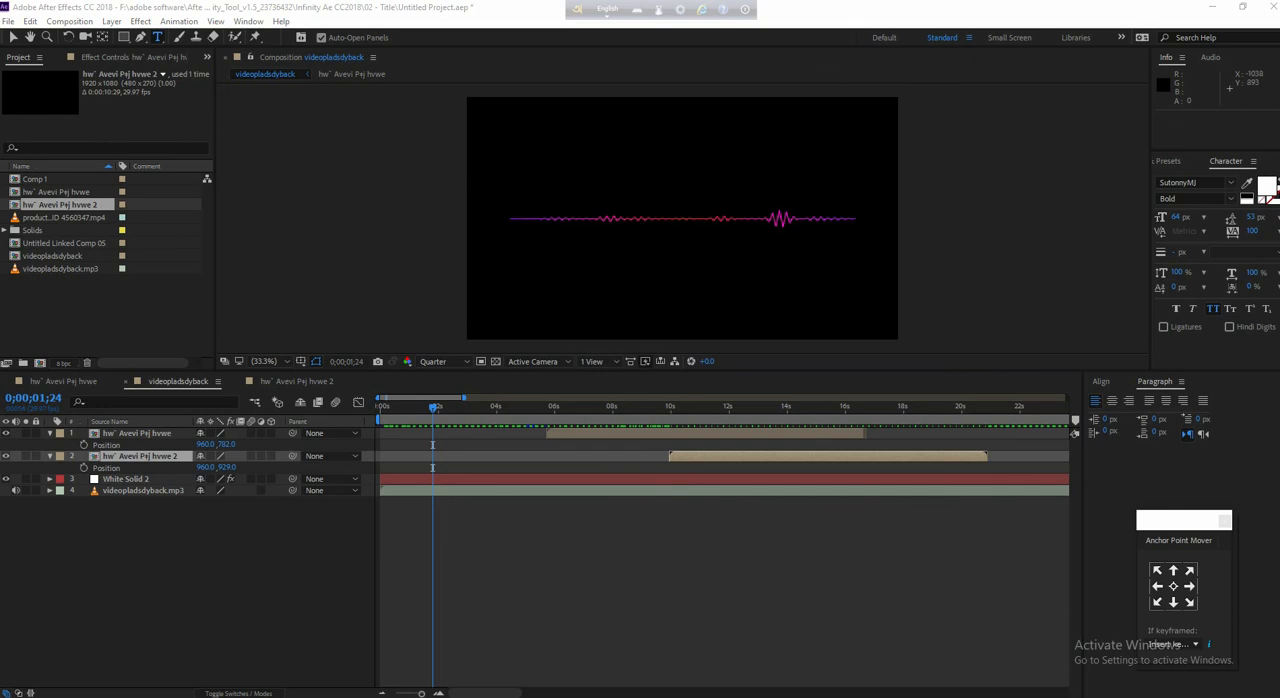
- Preview the main composition from 0;00;01;24 to find where the third lyric line should begin, stopping at 0;00;14;24
click(600, 580)
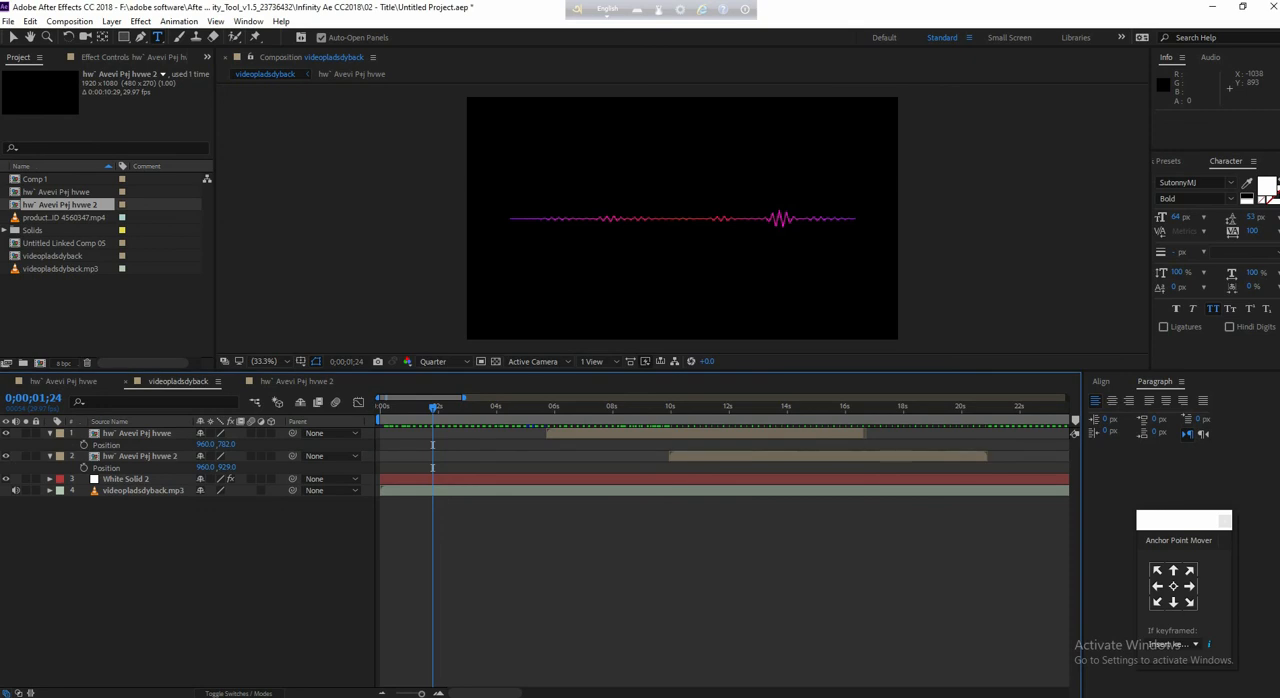
key(space)
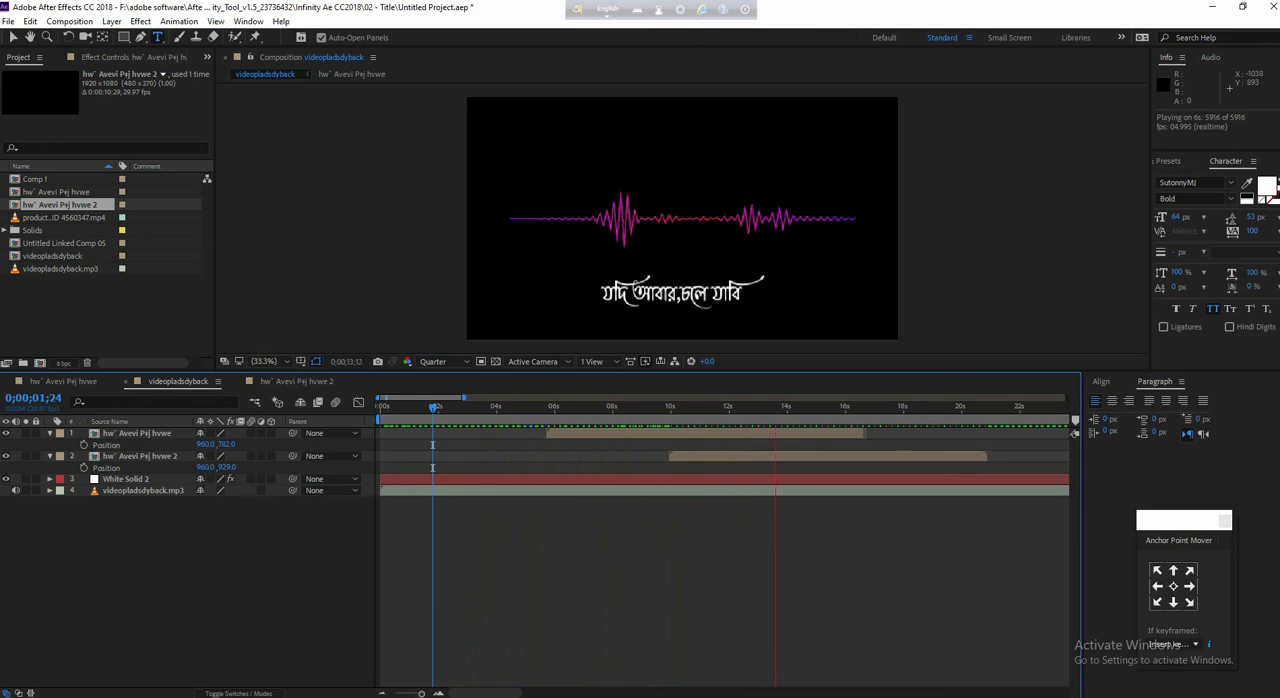
key(space)
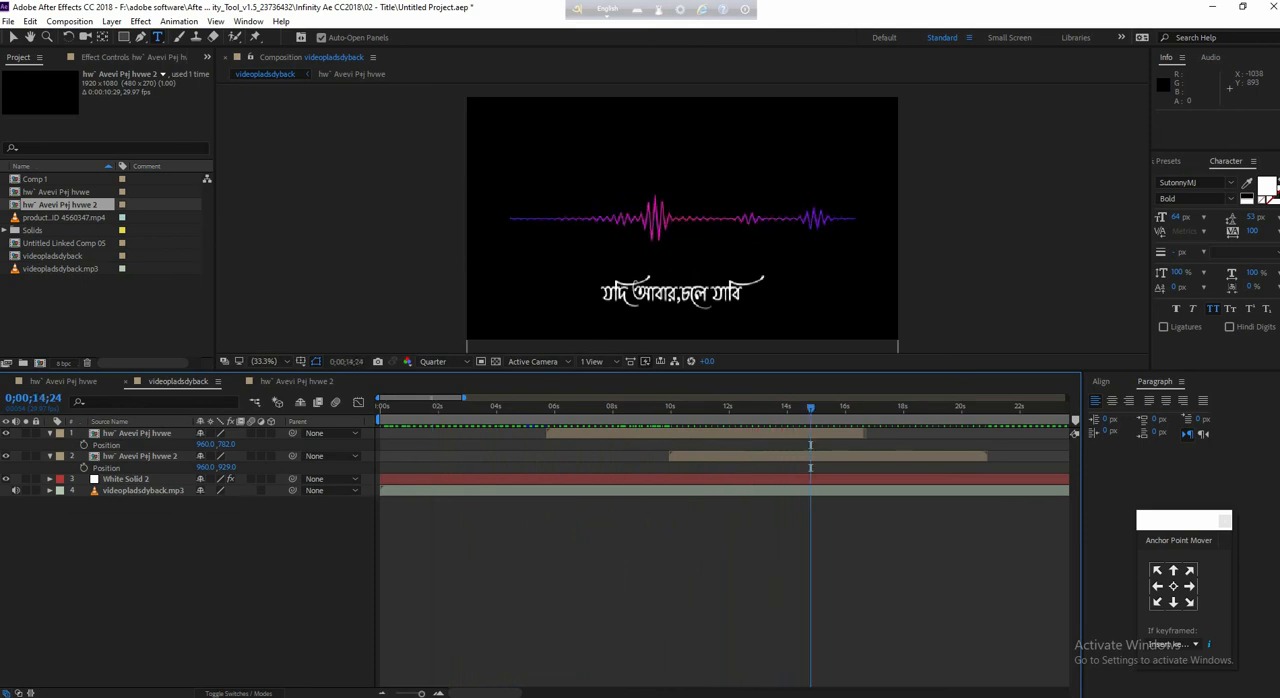
click(140, 456)
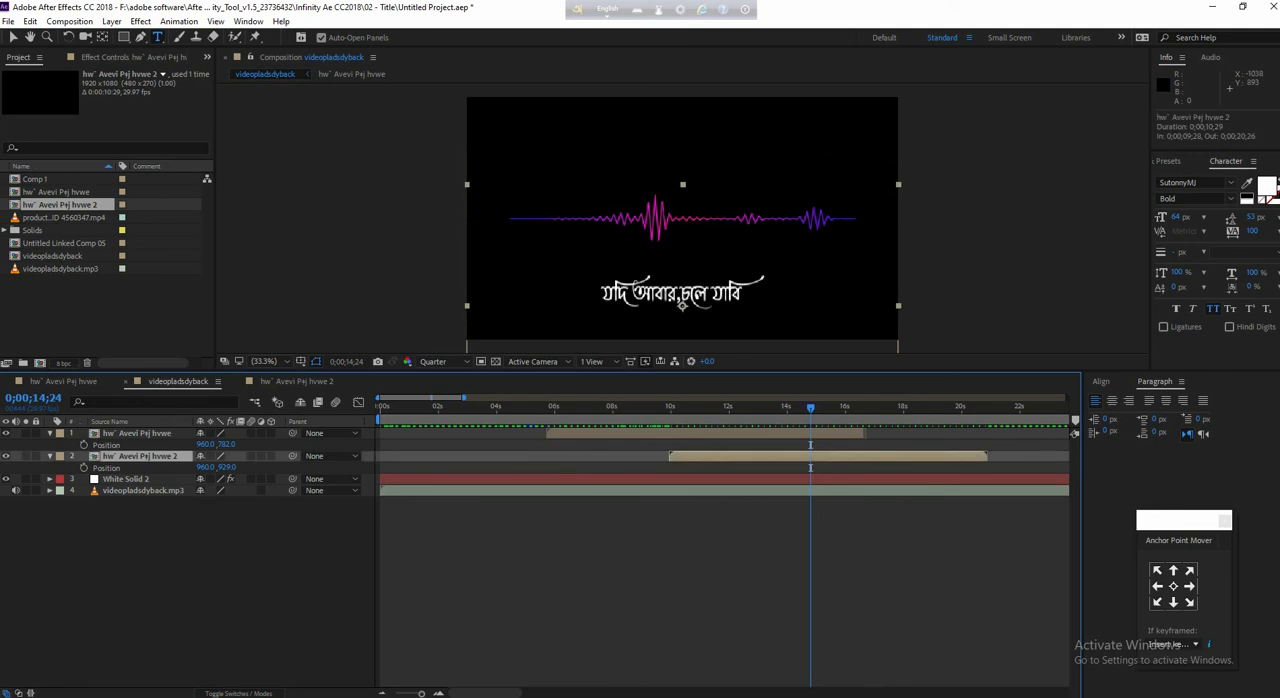
key(ctrl+d)
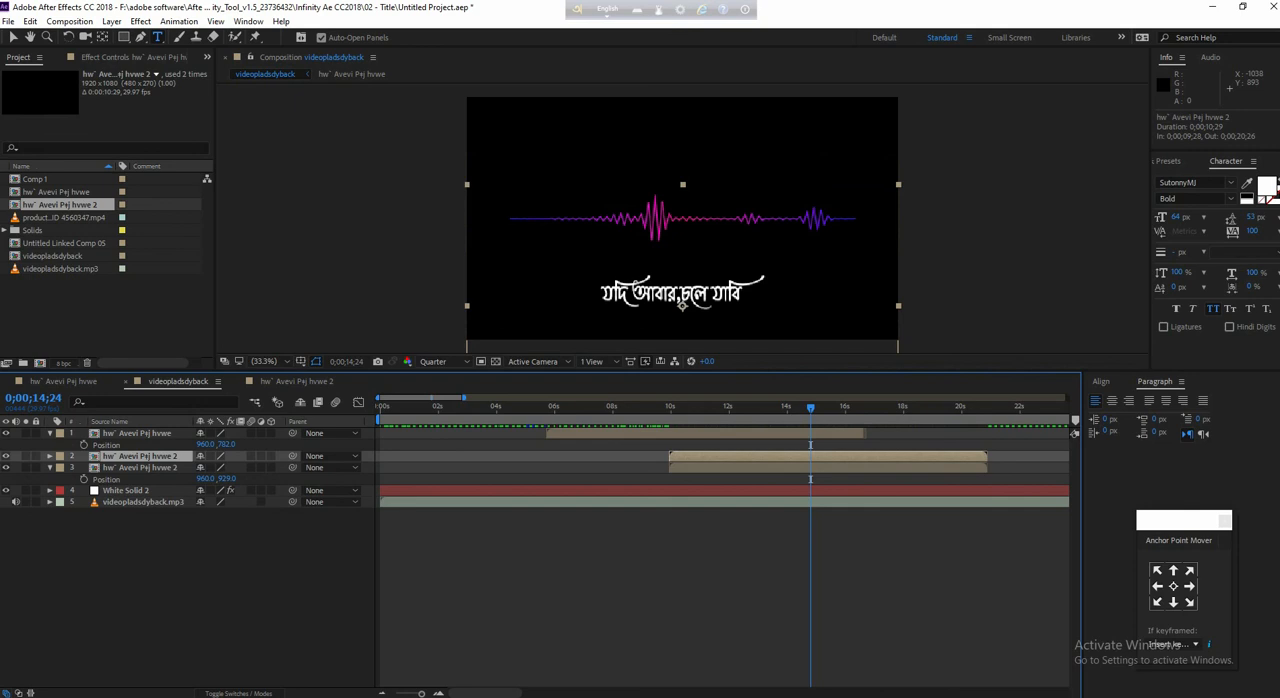
key(ctrl+z)
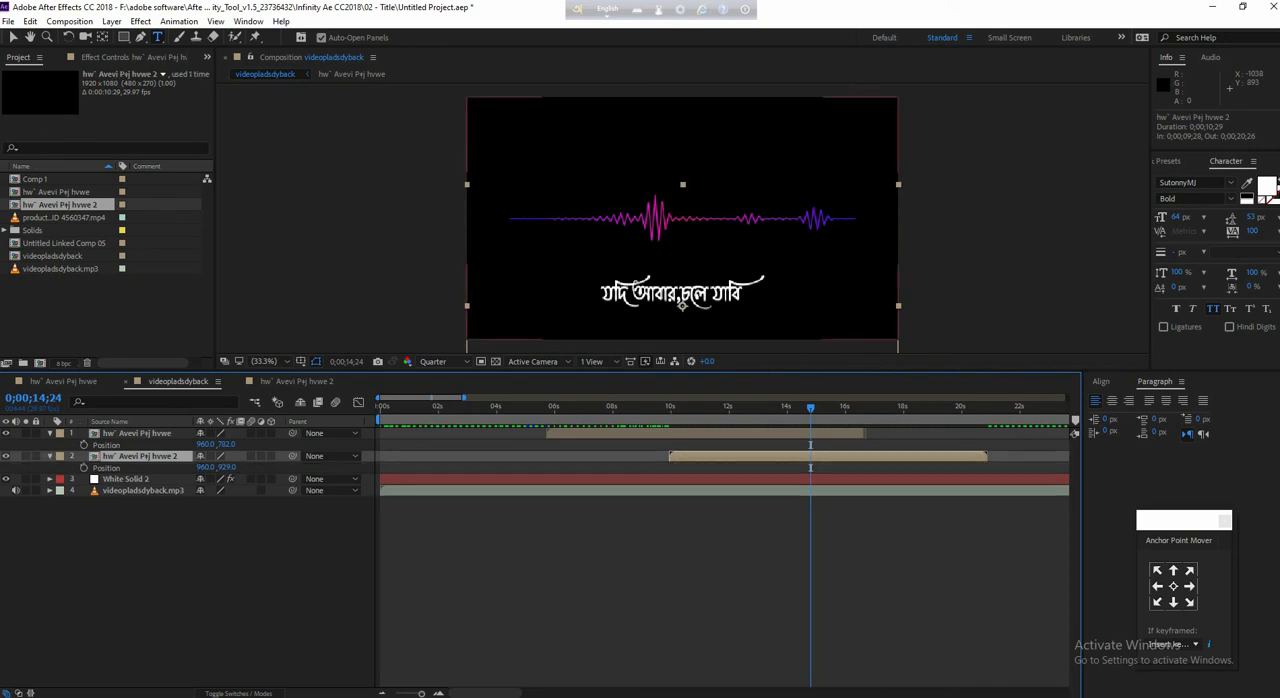
right_click(76, 205)
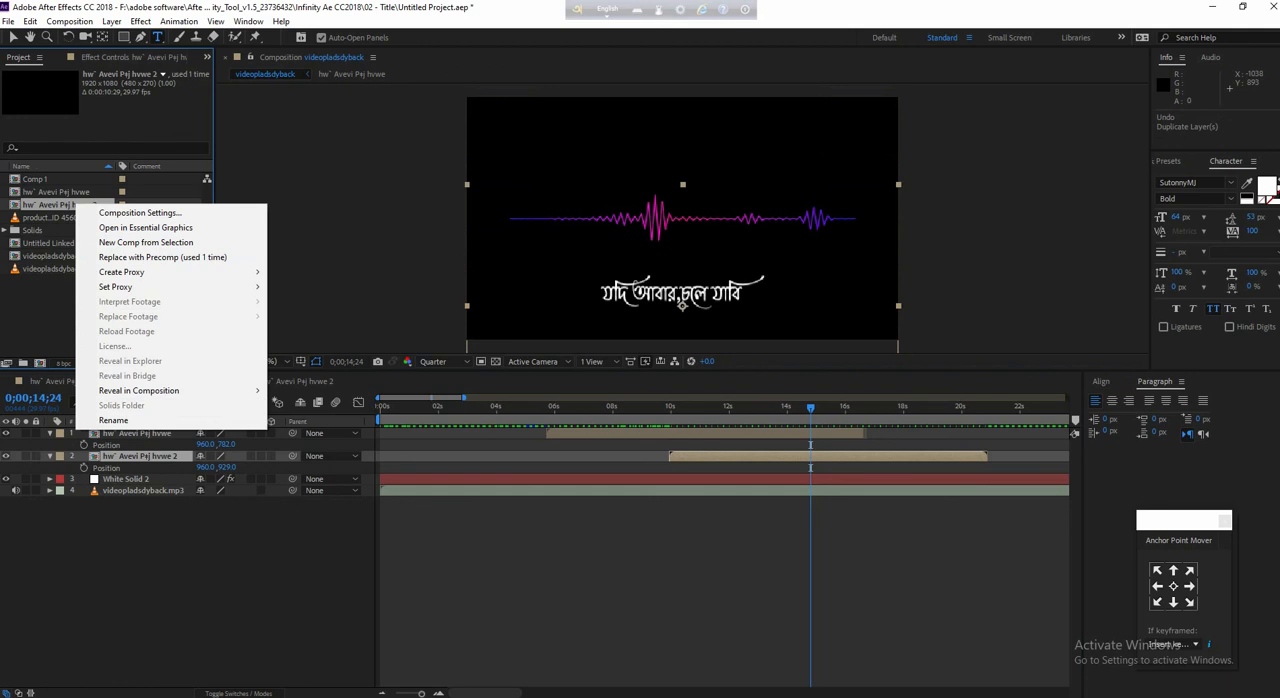
click(46, 310)
- Duplicate the second lyric composition in the project and open the new copy
click(62, 205)
key(ctrl+d)
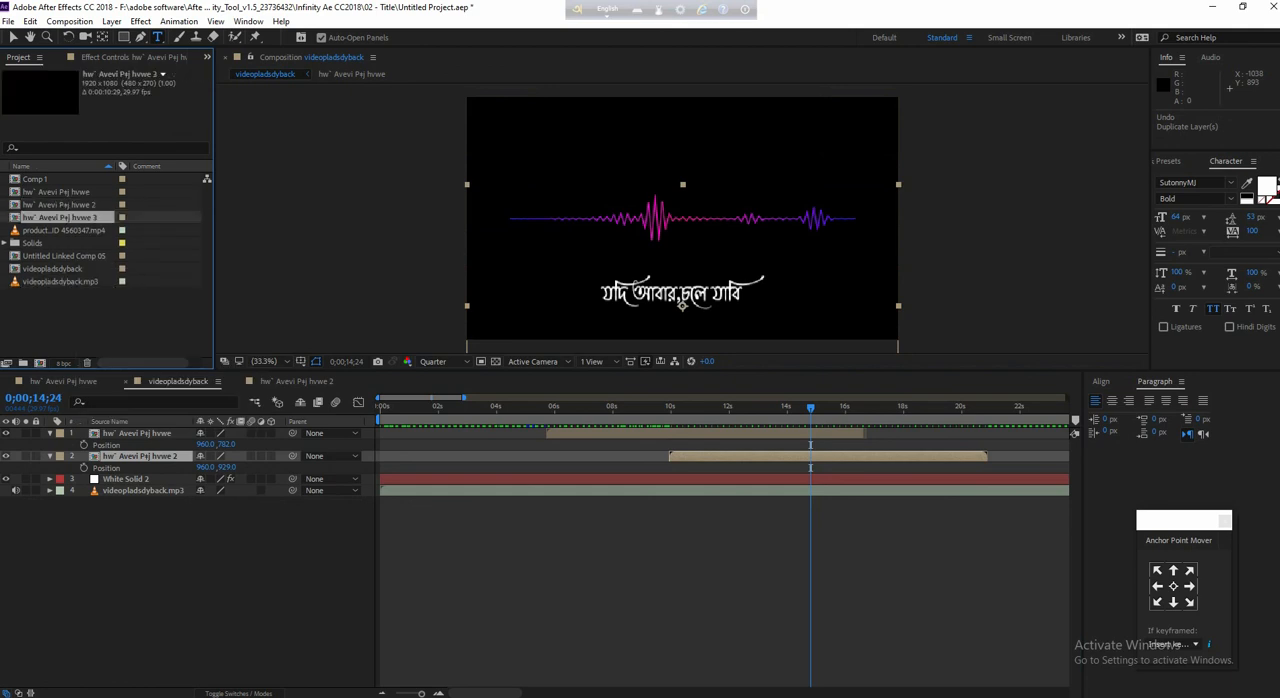
double_click(60, 217)
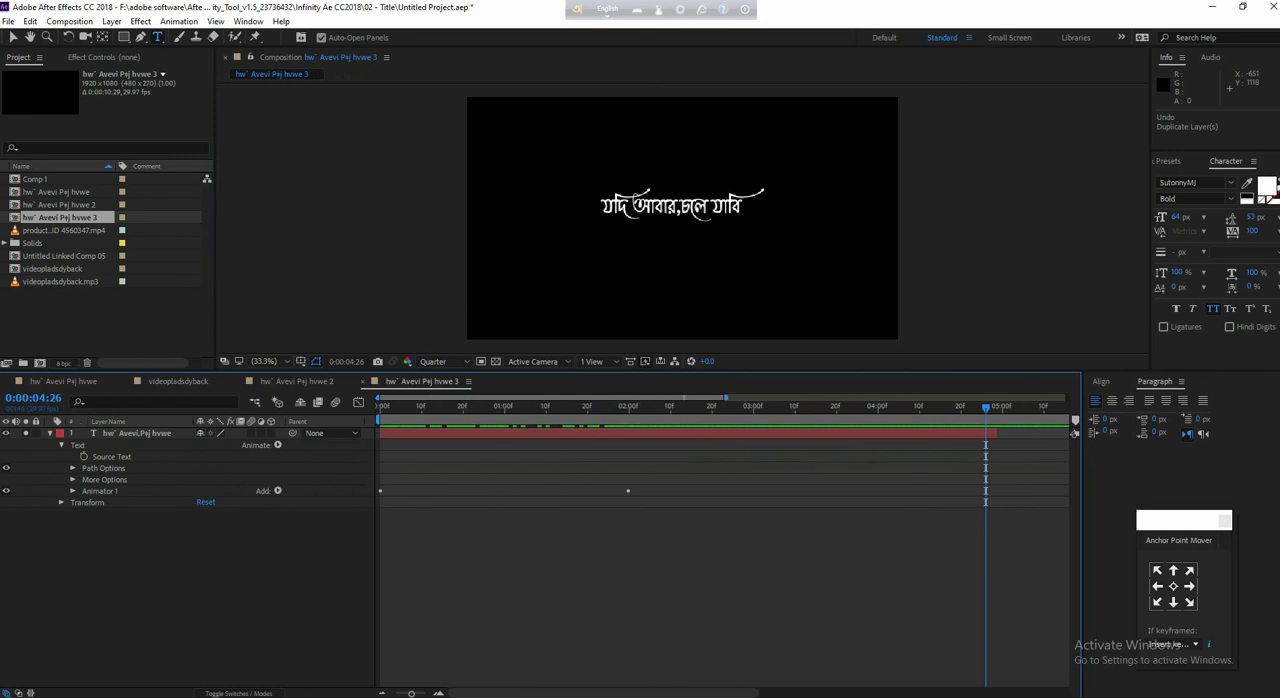
- Replace the copy's text with the line "বল কেন, তাহলে" taken from the Avro Unicode to Bijoy Converter
key(alt+Tab)
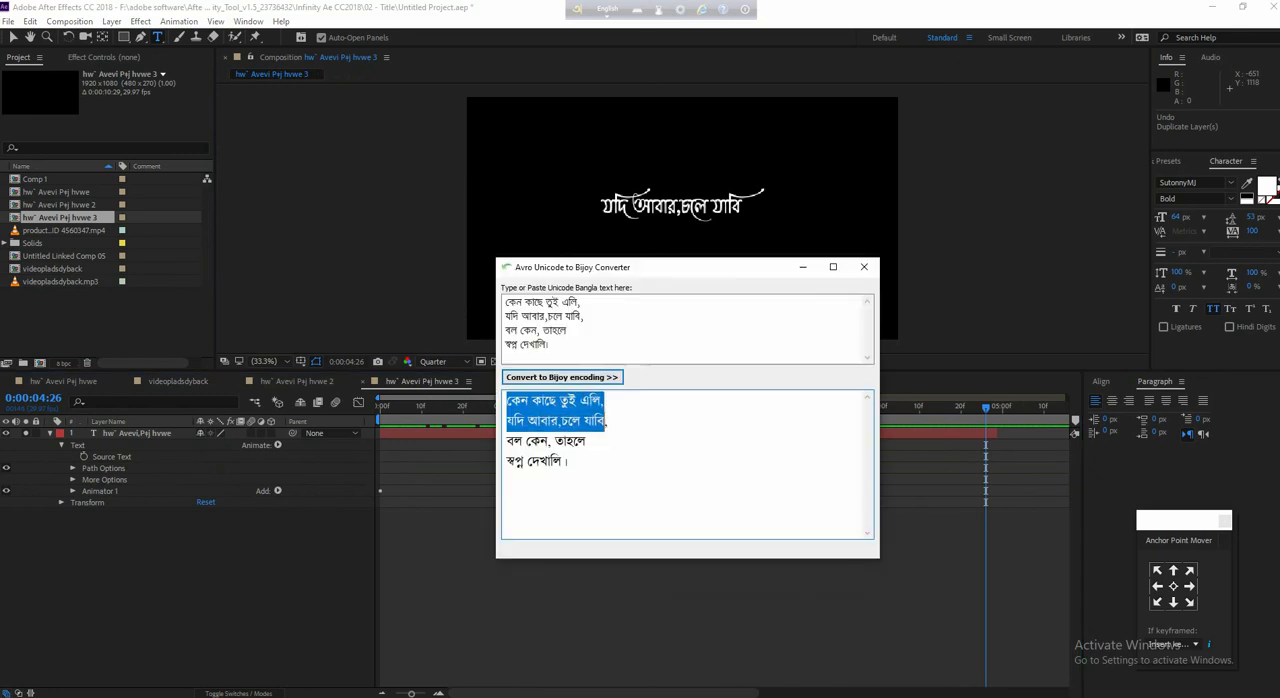
click(588, 441)
click(507, 441)
drag(507, 441, 586, 441)
key(ctrl+c)
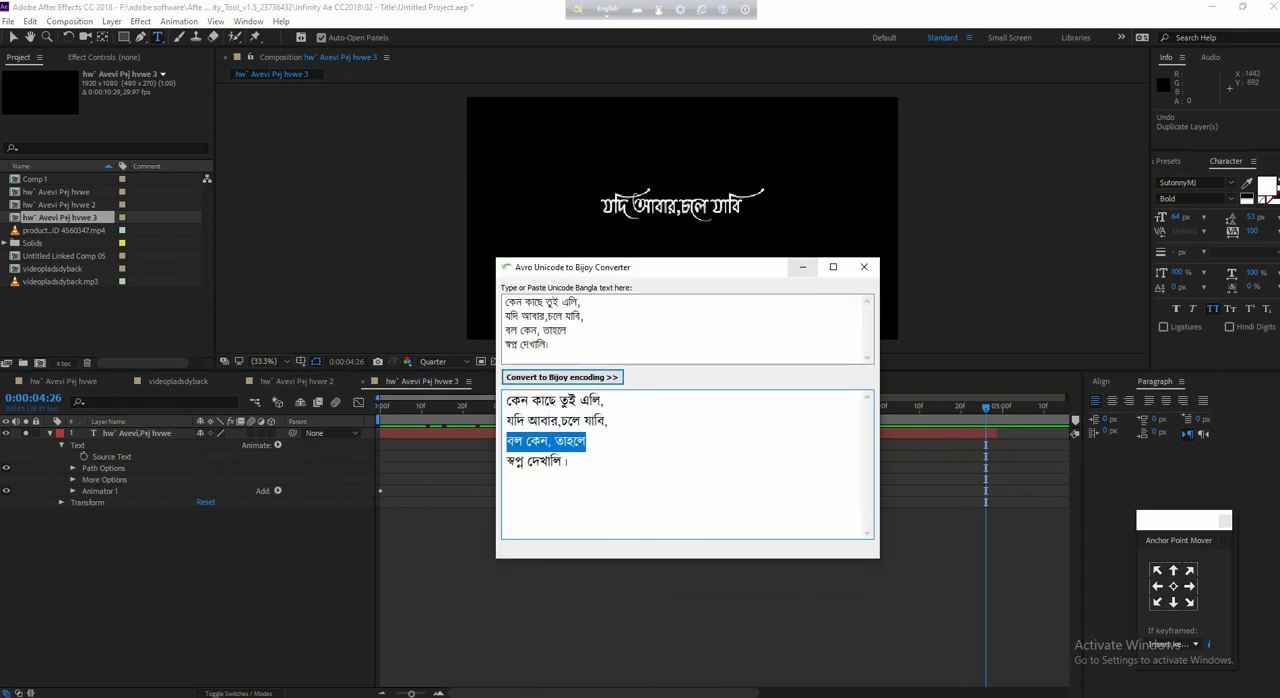
click(802, 267)
key(ctrl+a)
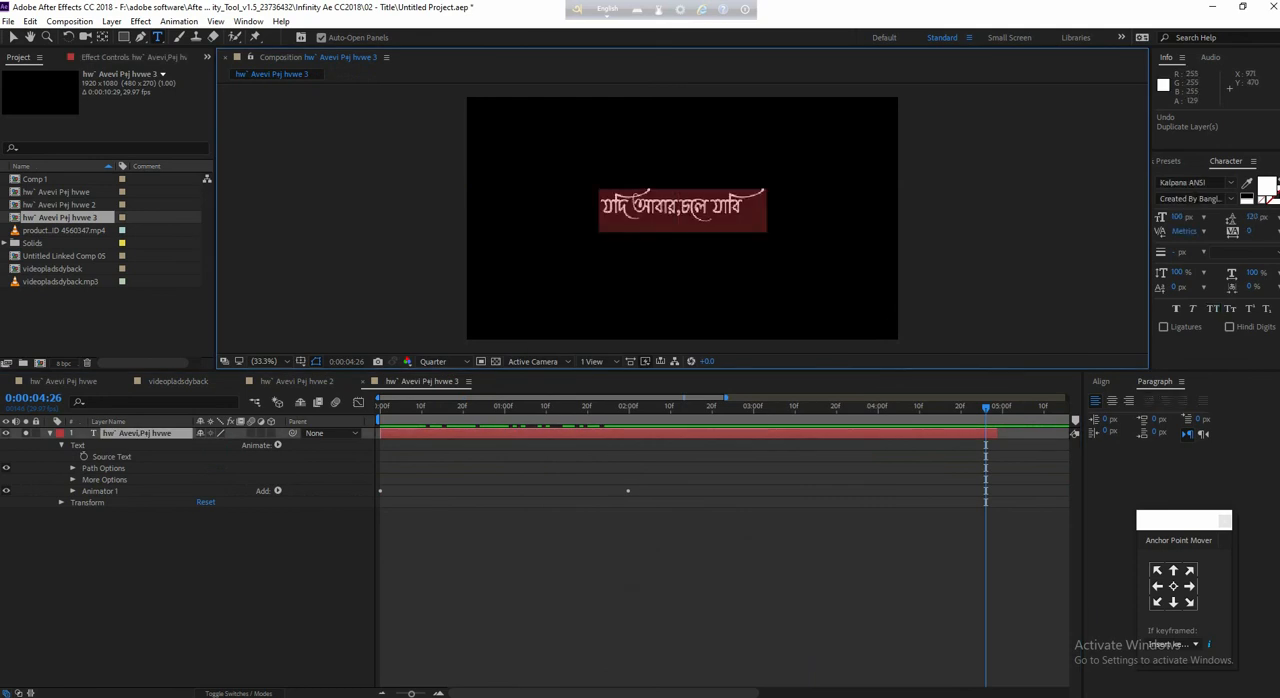
key(ctrl+v)
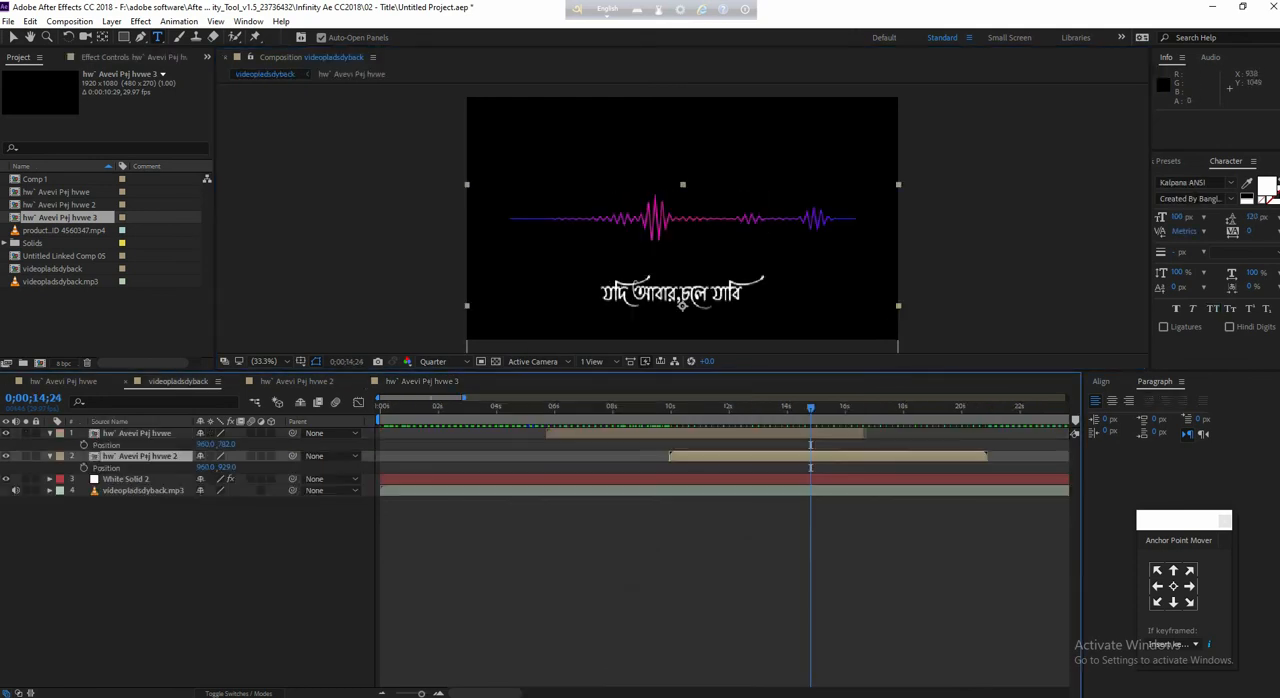
- Place the third lyric composition beneath the second lyric layer in videopladsdyback, starting at 0;00;14;24
drag(60, 217, 241, 485)
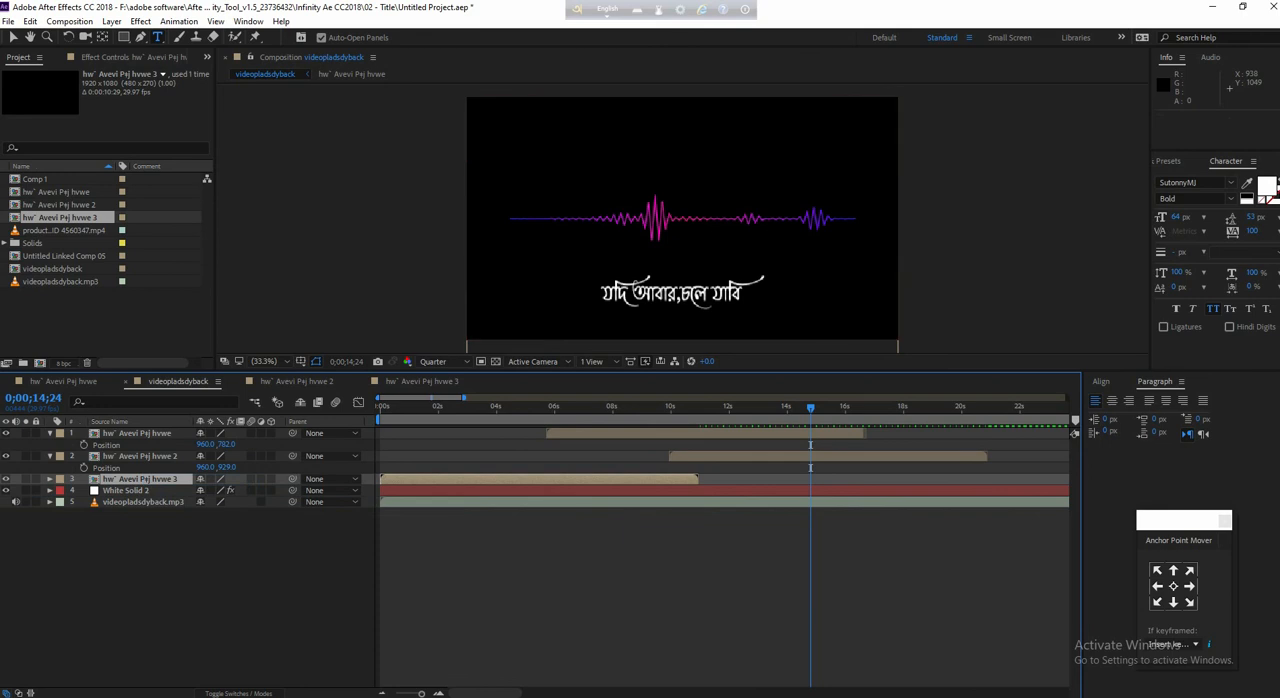
drag(429, 480, 720, 479)
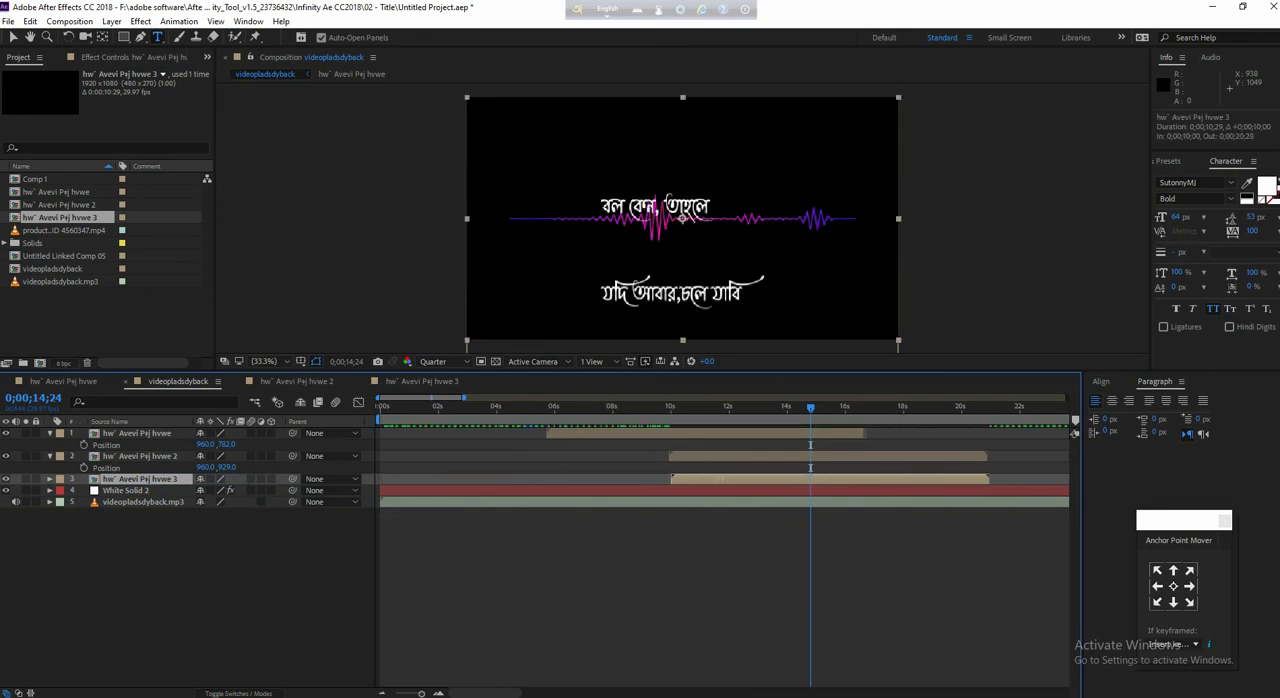
drag(718, 479, 716, 479)
drag(672, 479, 812, 479)
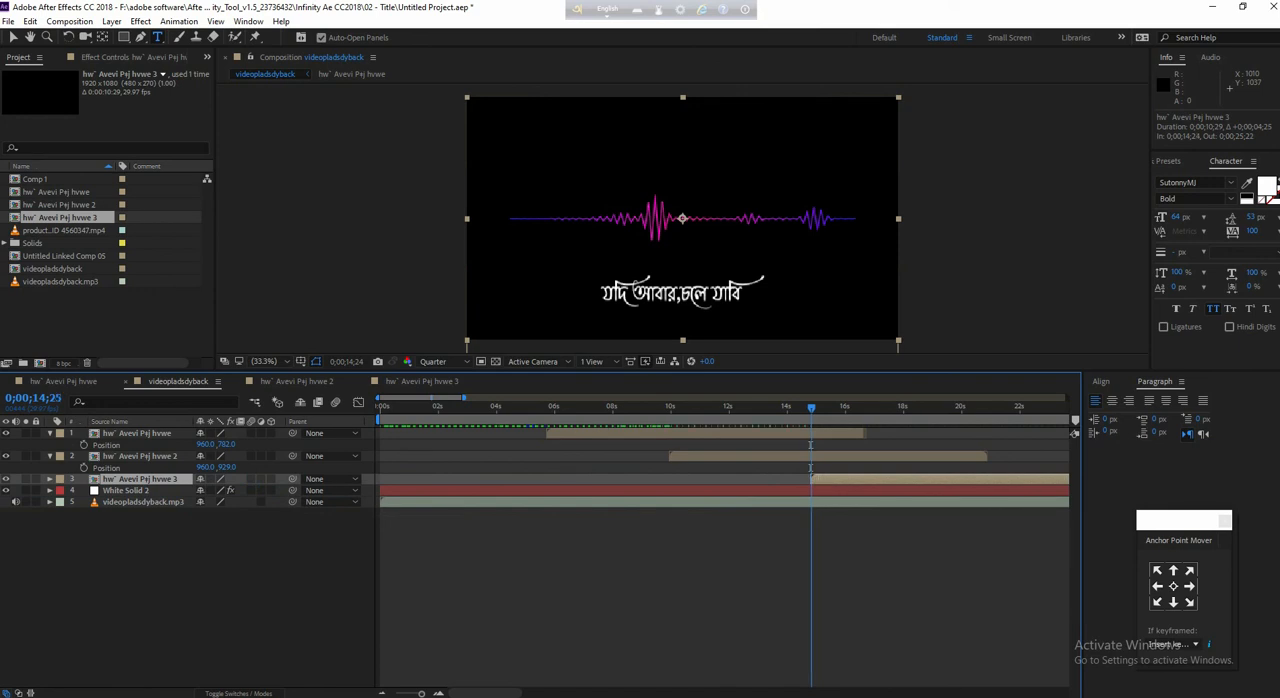
- Preview the third lyric line's entrance and set its layer position to 960.0, 838.0
key(space)
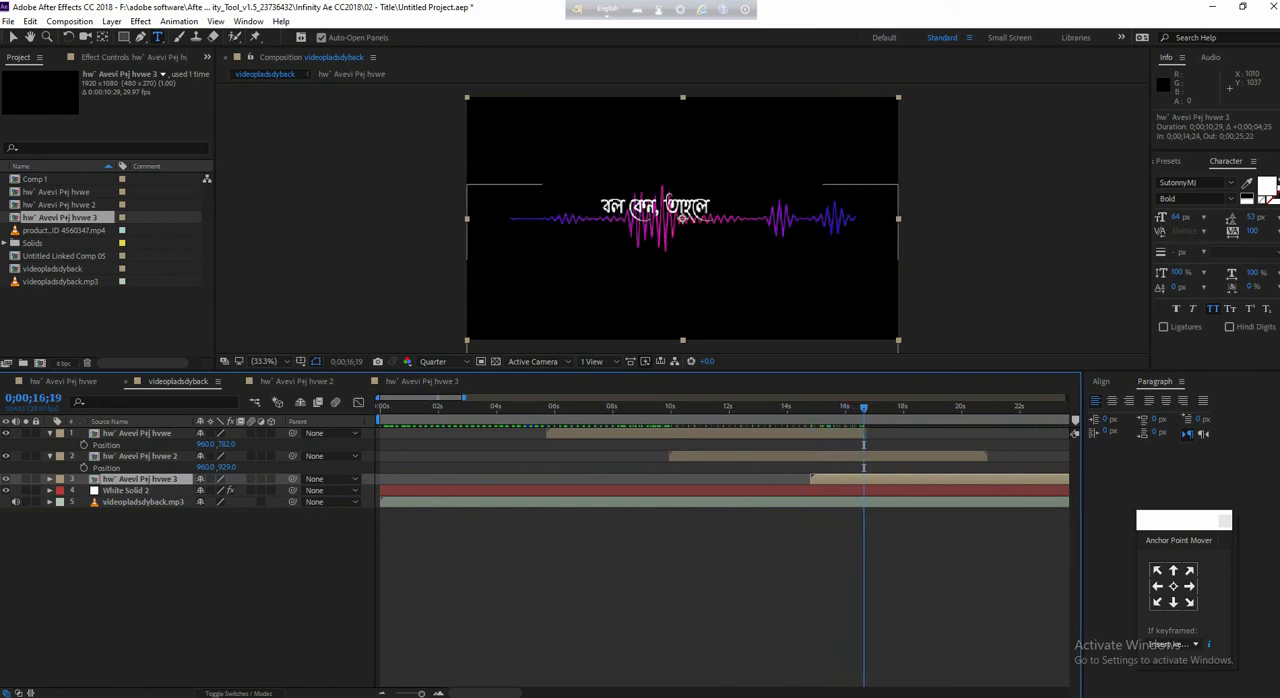
key(p)
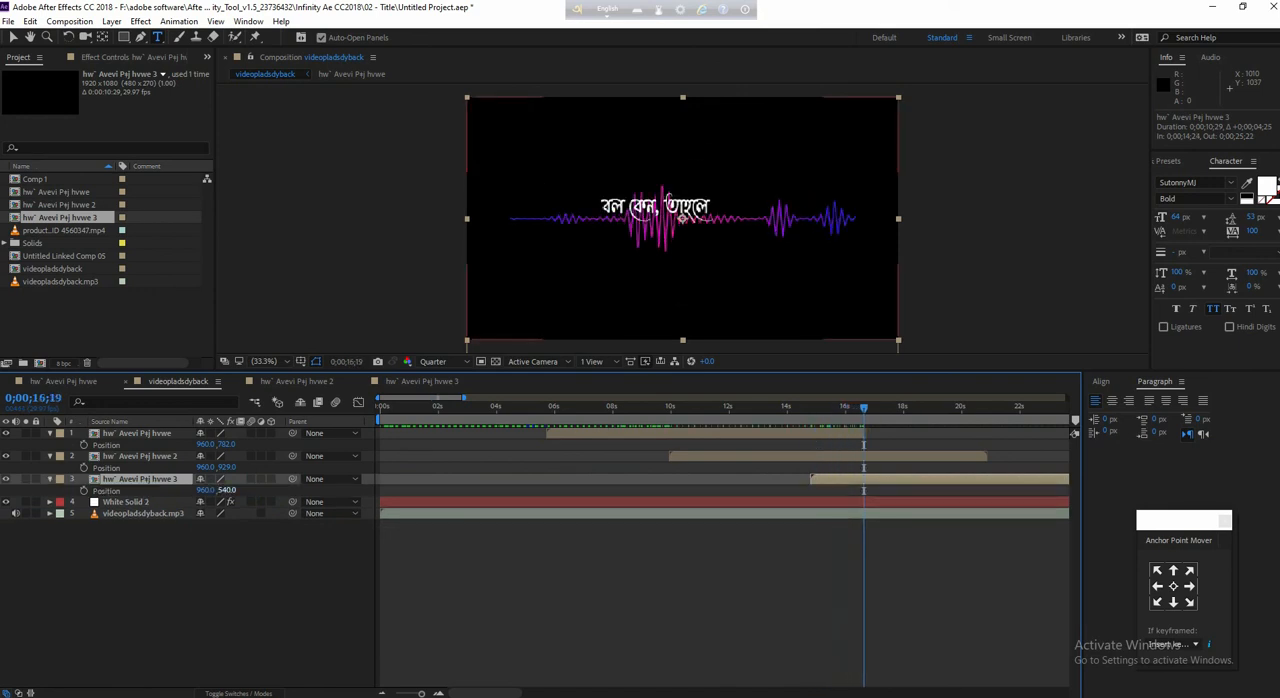
drag(227, 491, 426, 491)
- Preview the composition from 0;00;04;07 to check the timing and placement of all three lyric lines
drag(864, 407, 503, 407)
key(space)
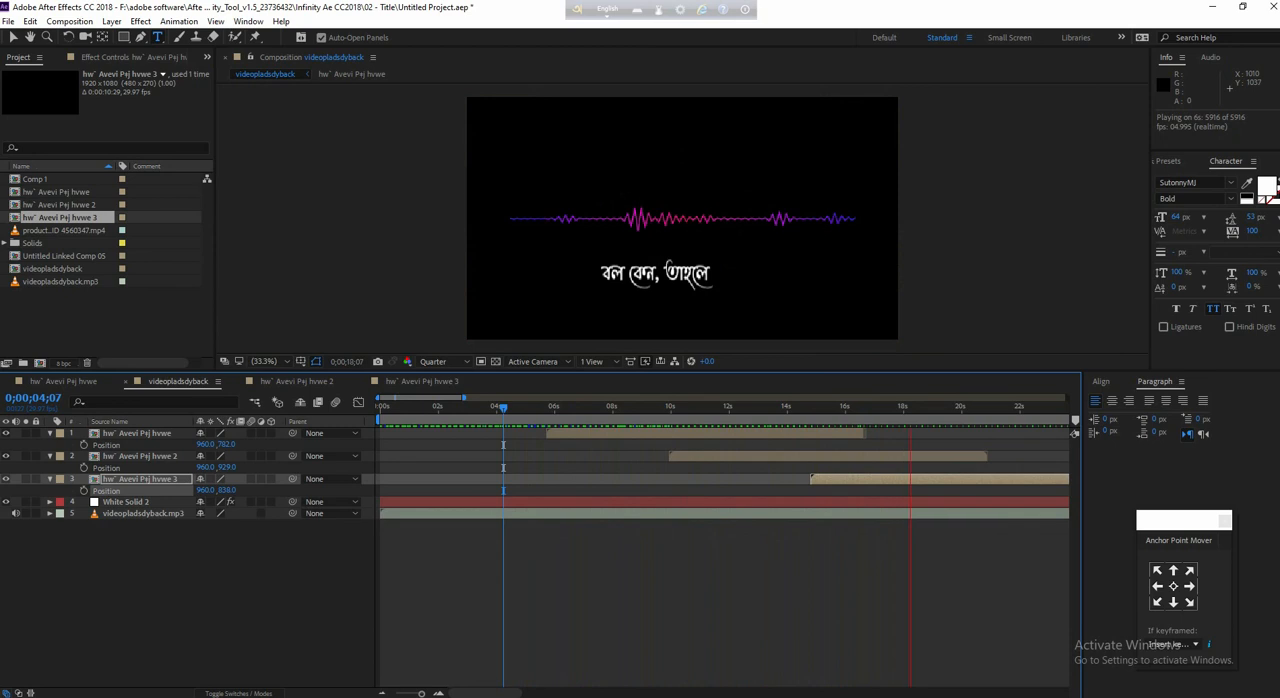
key(space)
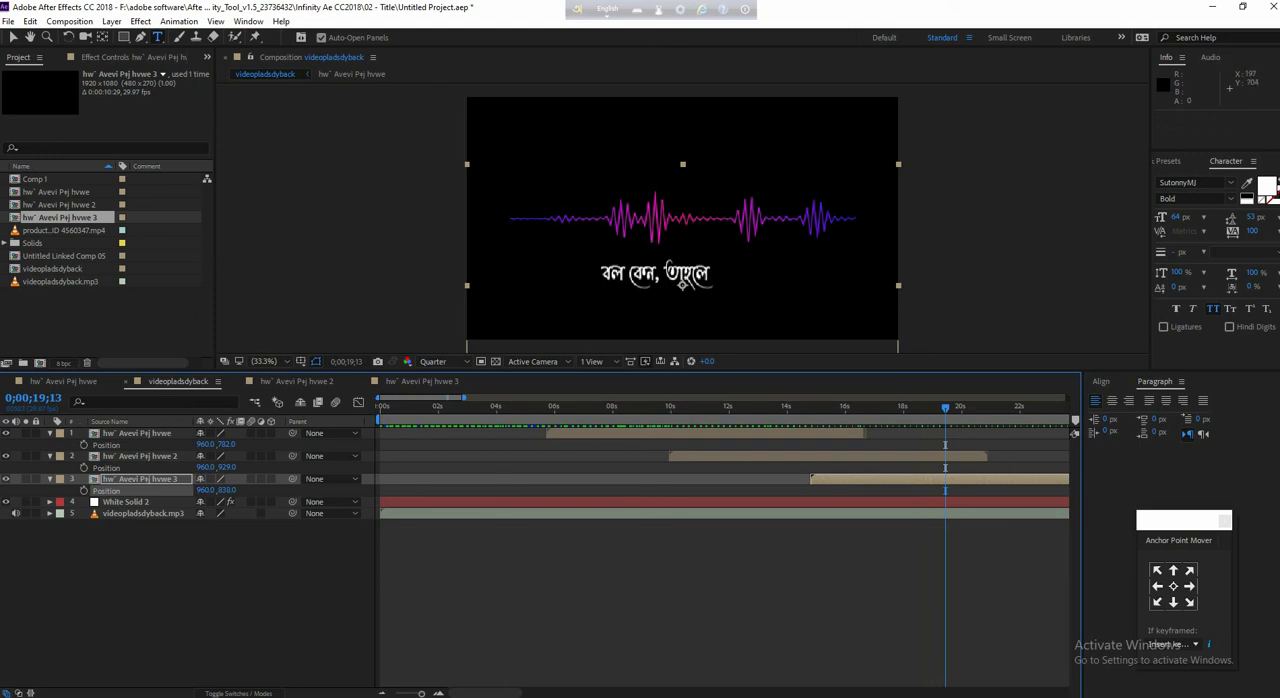
- Open the Motion Factory extension and go to the 02 - Title folder of the Infinity Ae CC2018 pack
click(248, 21)
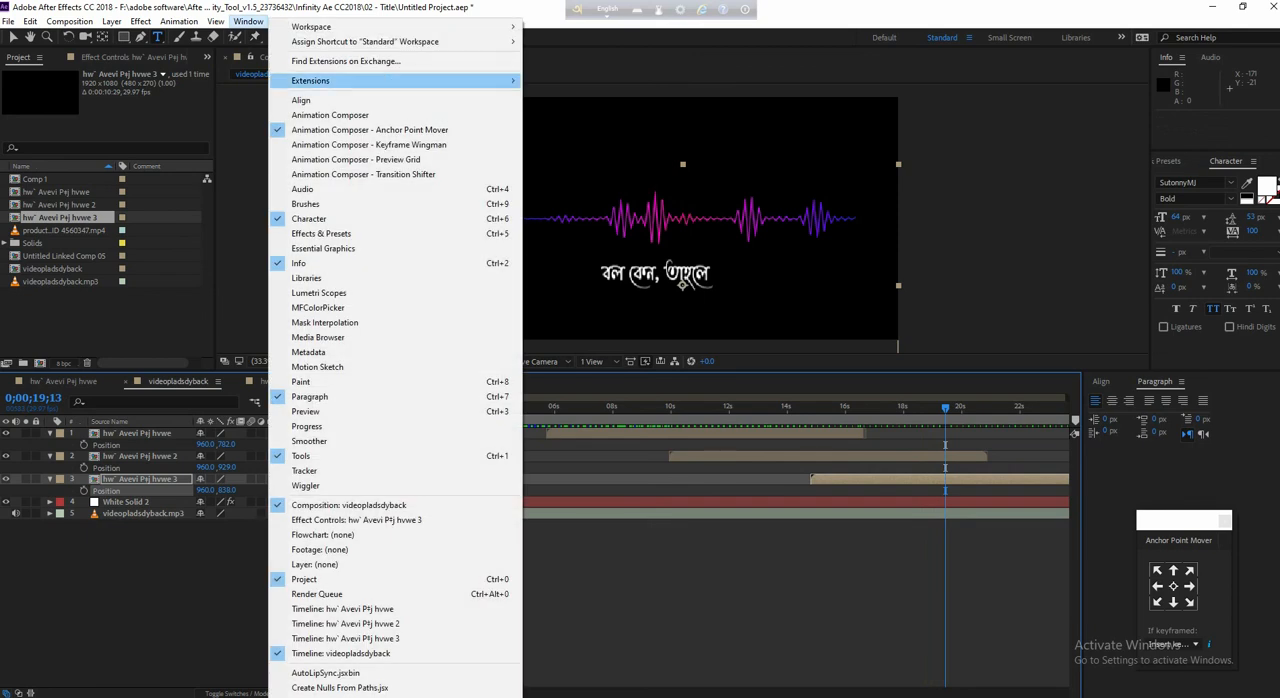
mouse_move(400, 80)
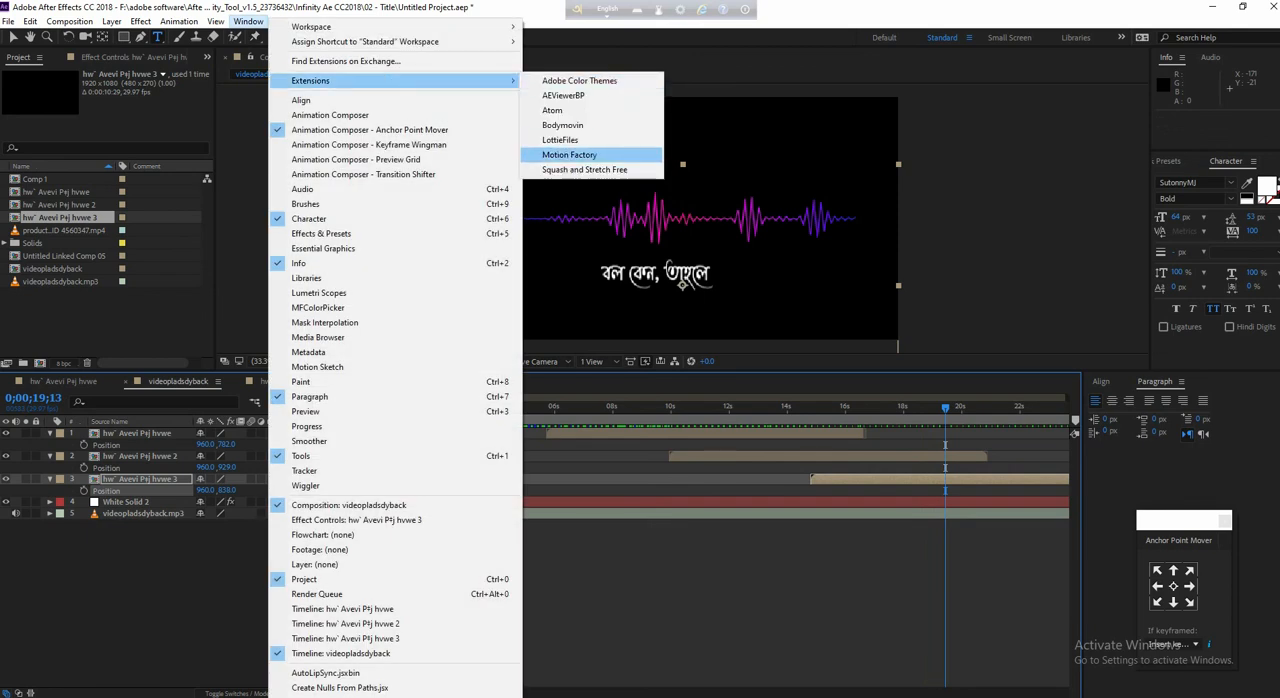
click(569, 154)
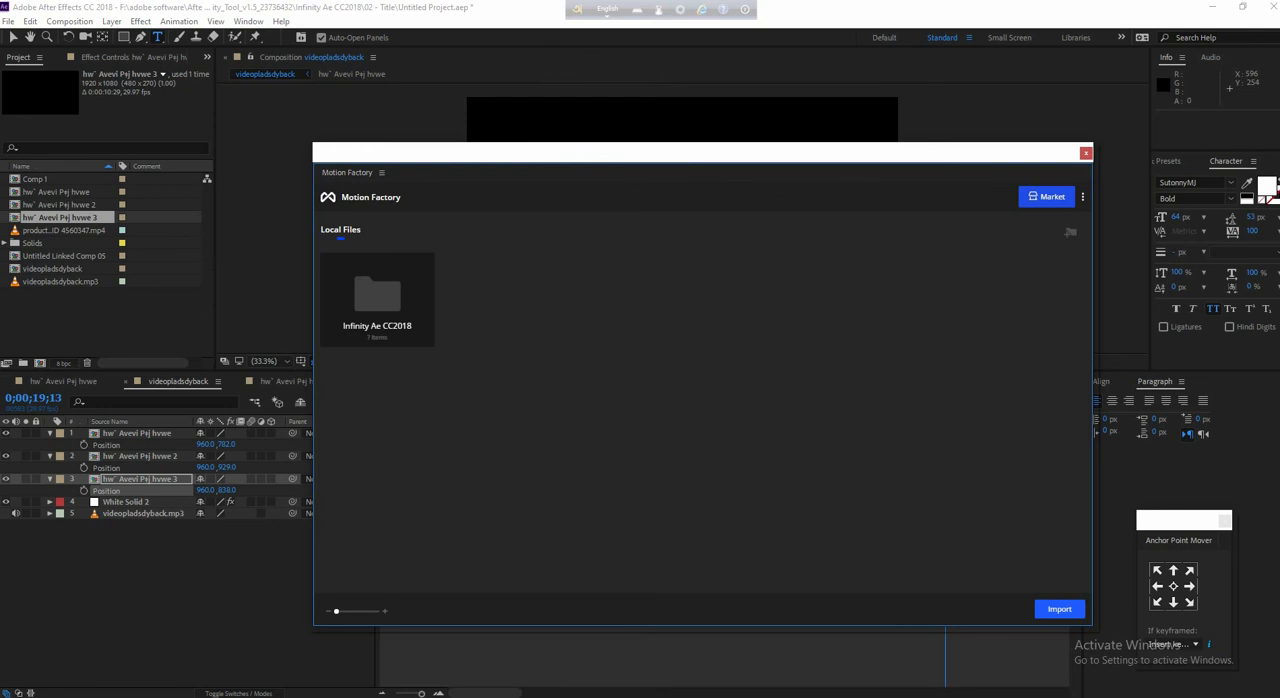
click(377, 300)
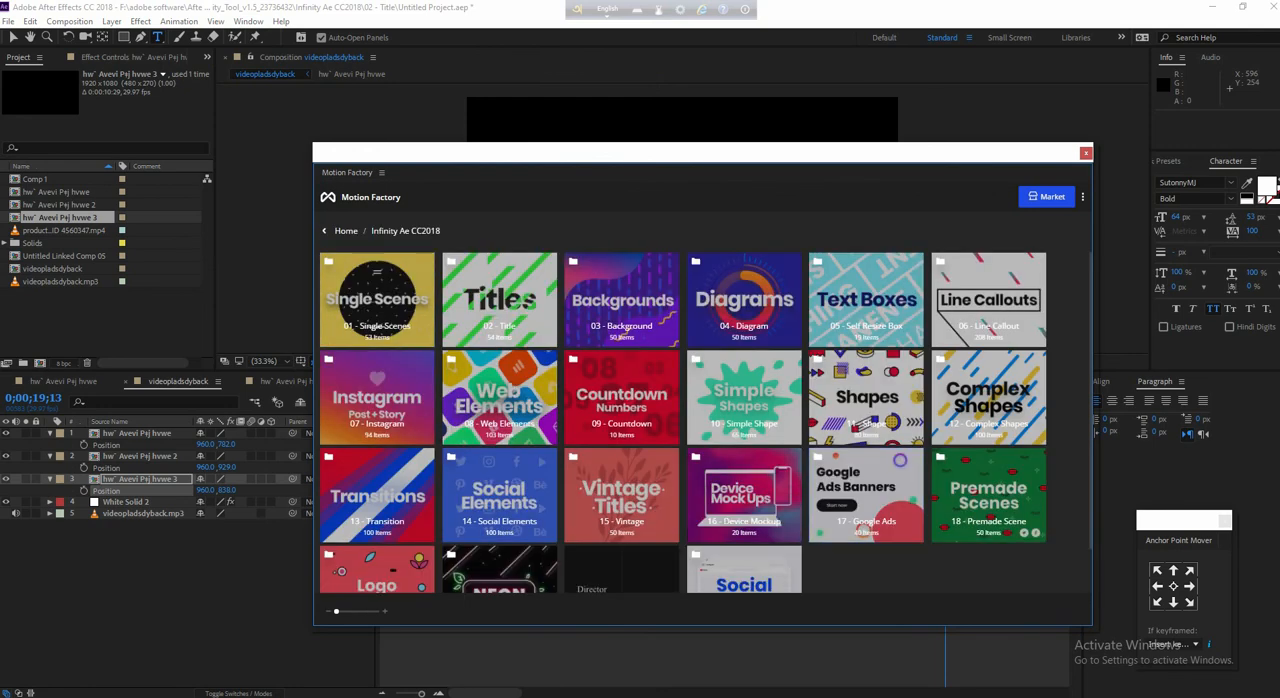
click(499, 300)
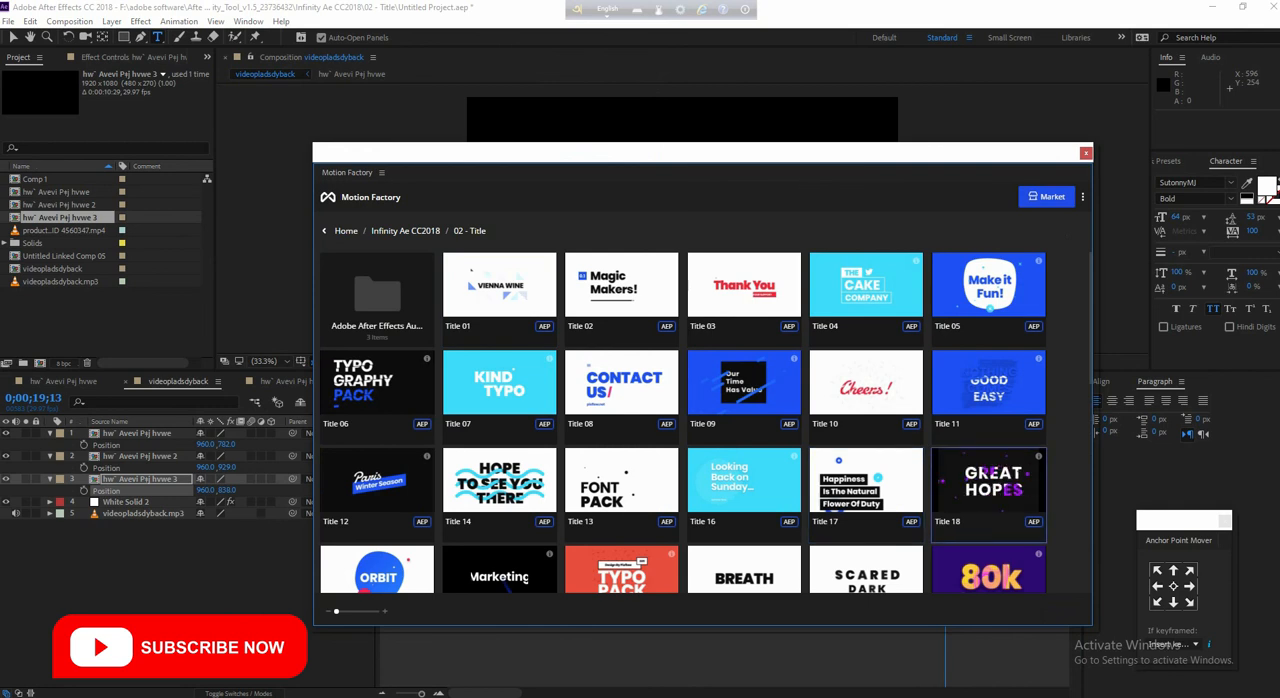
- Browse the animated title templates in the 02 - Title folder and examine their preview thumbnails
scroll(988, 480, down, 5)
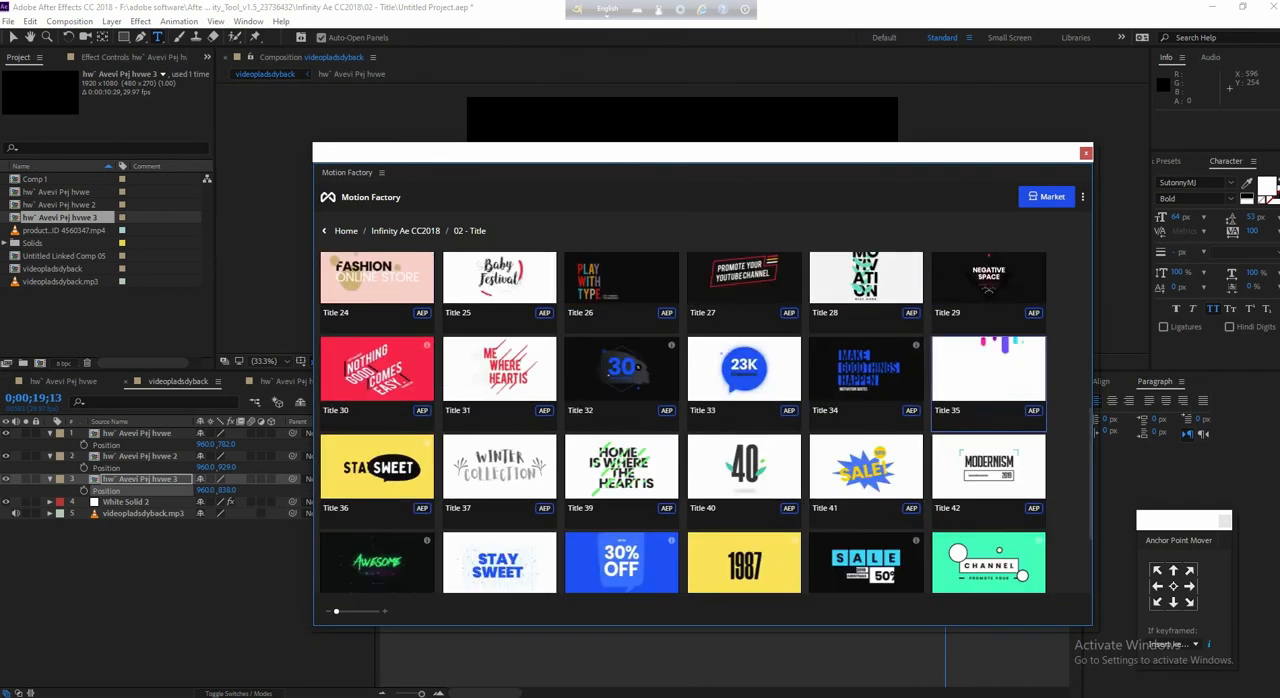
scroll(988, 420, down, 1)
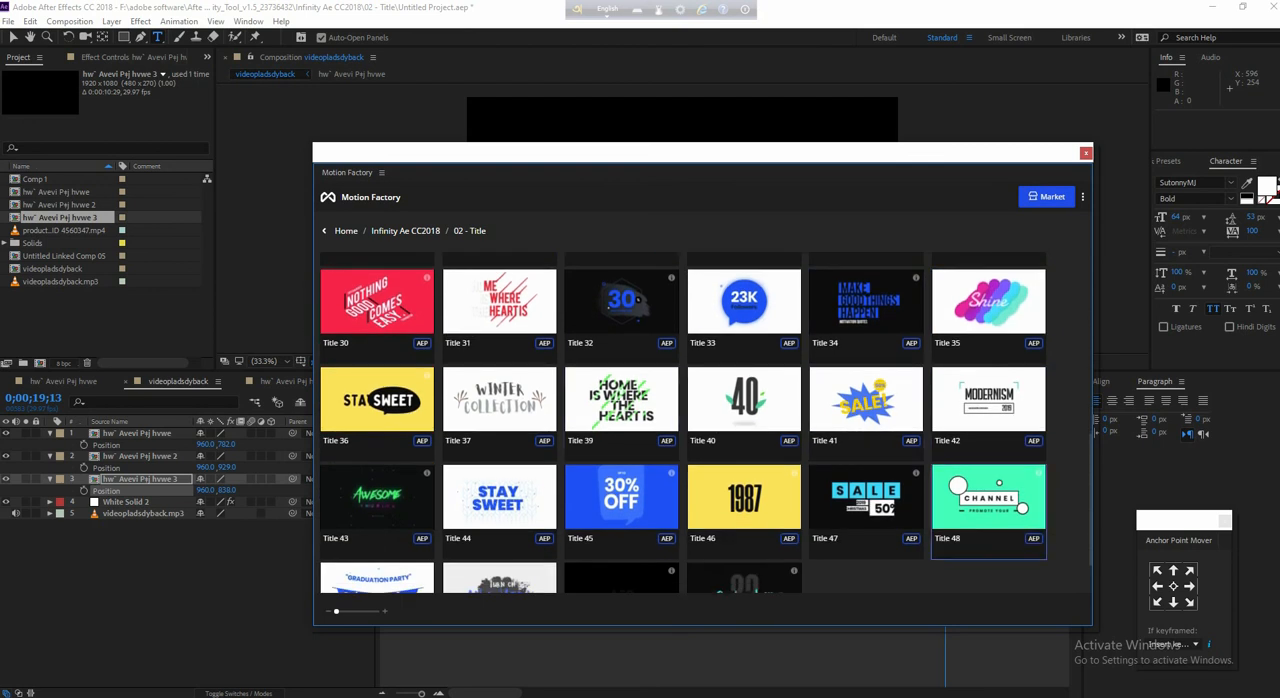
scroll(988, 420, up, 5)
scroll(988, 420, up, 1)
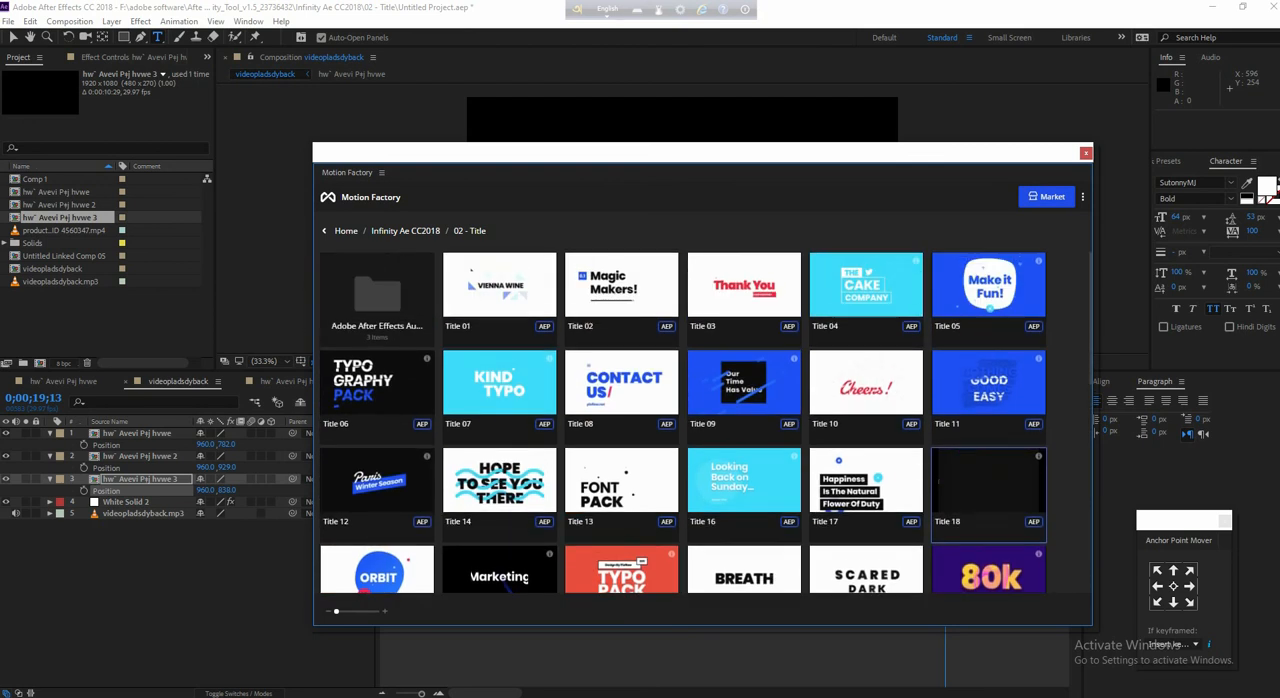
scroll(866, 400, down, 1)
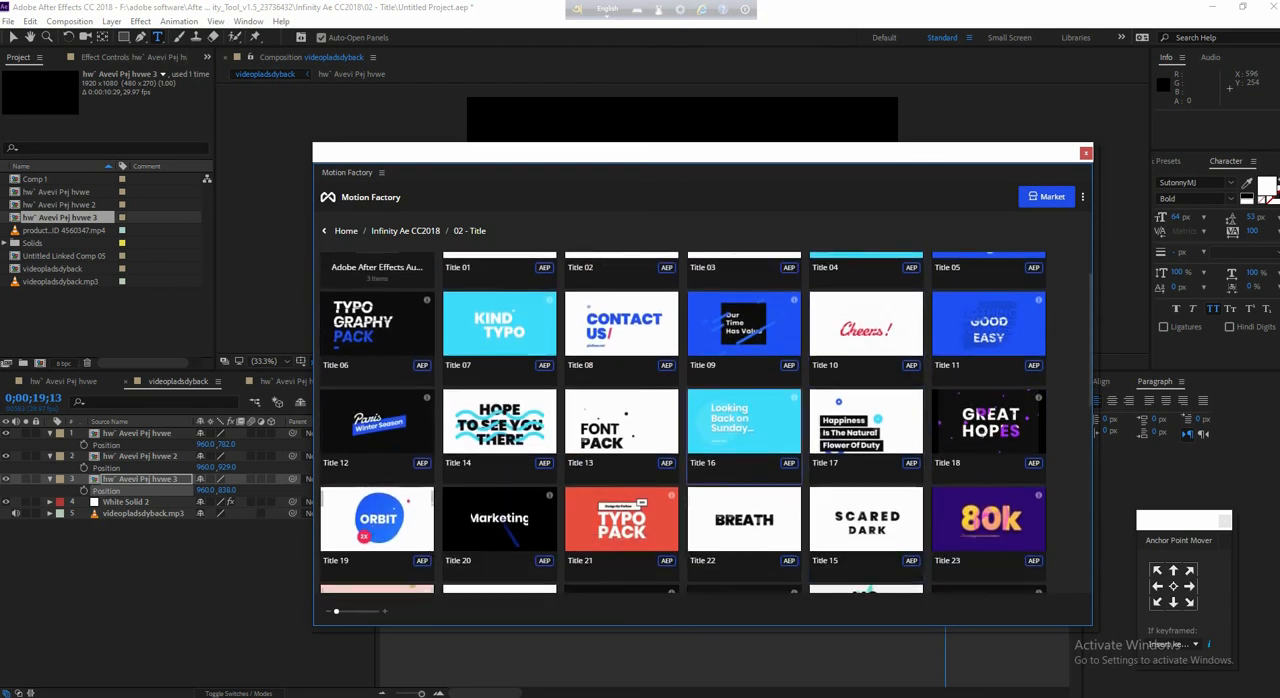
scroll(621, 412, down, 2)
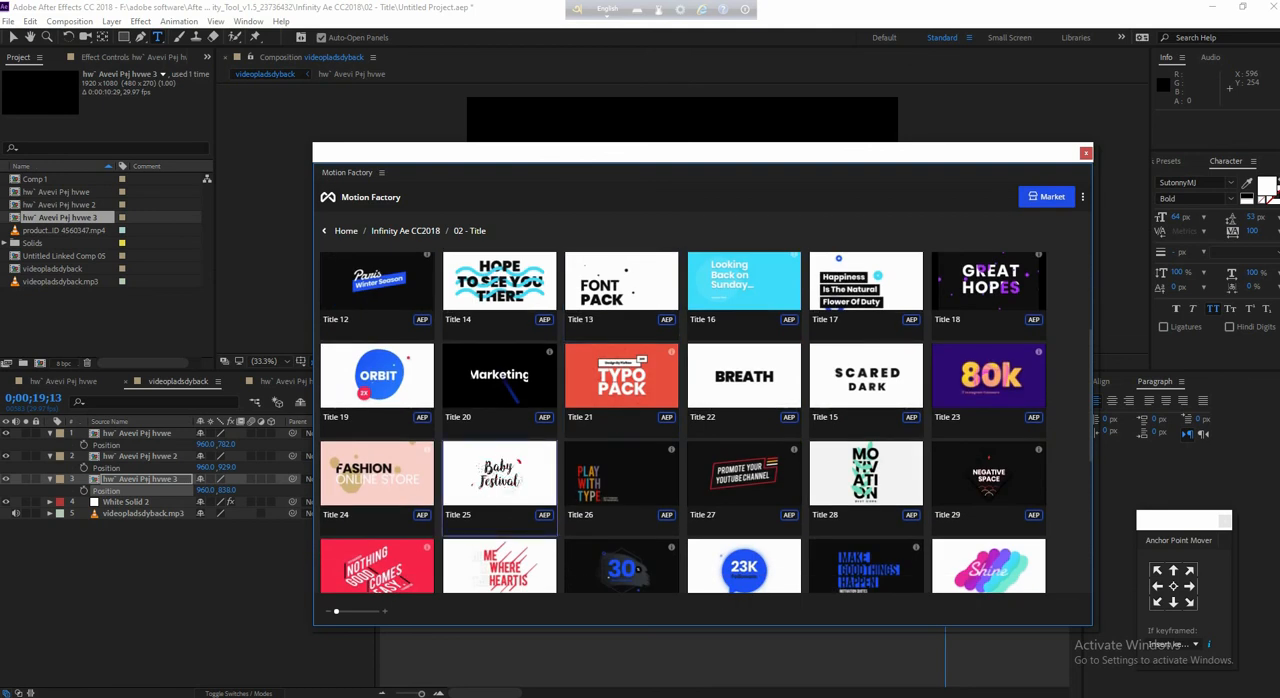
scroll(499, 470, down, 1)
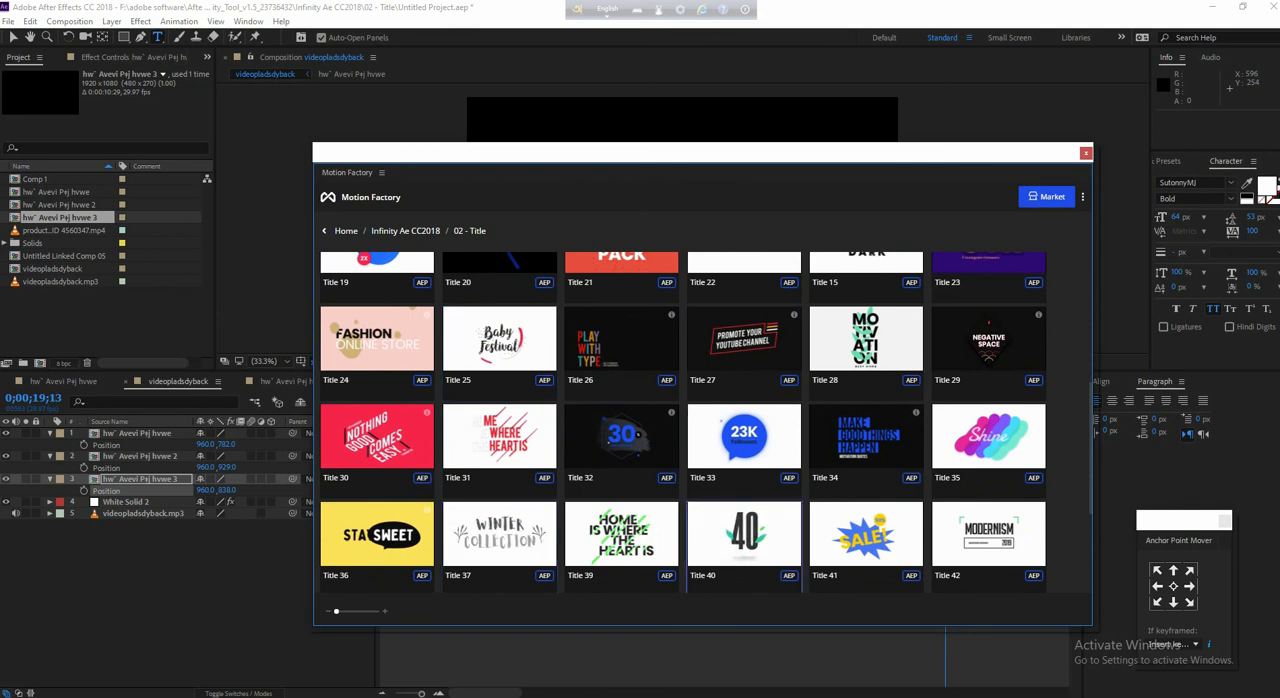
scroll(499, 520, down, 2)
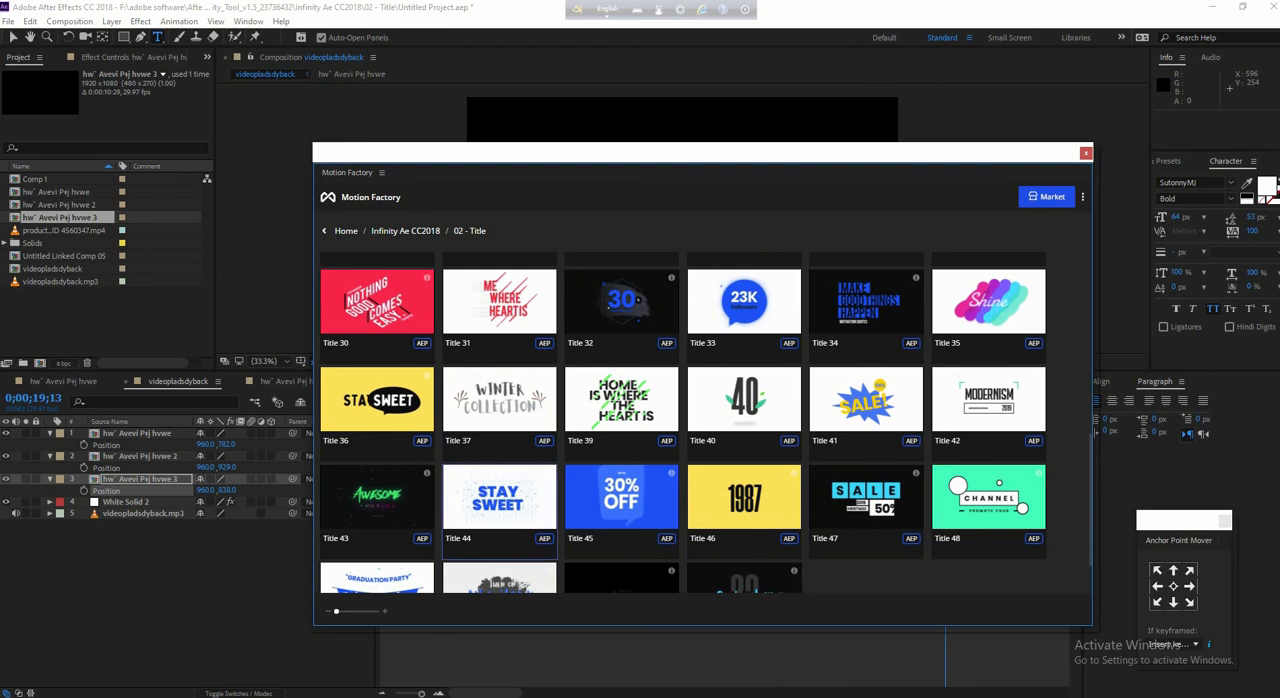
scroll(499, 520, up, 2)
scroll(499, 520, down, 4)
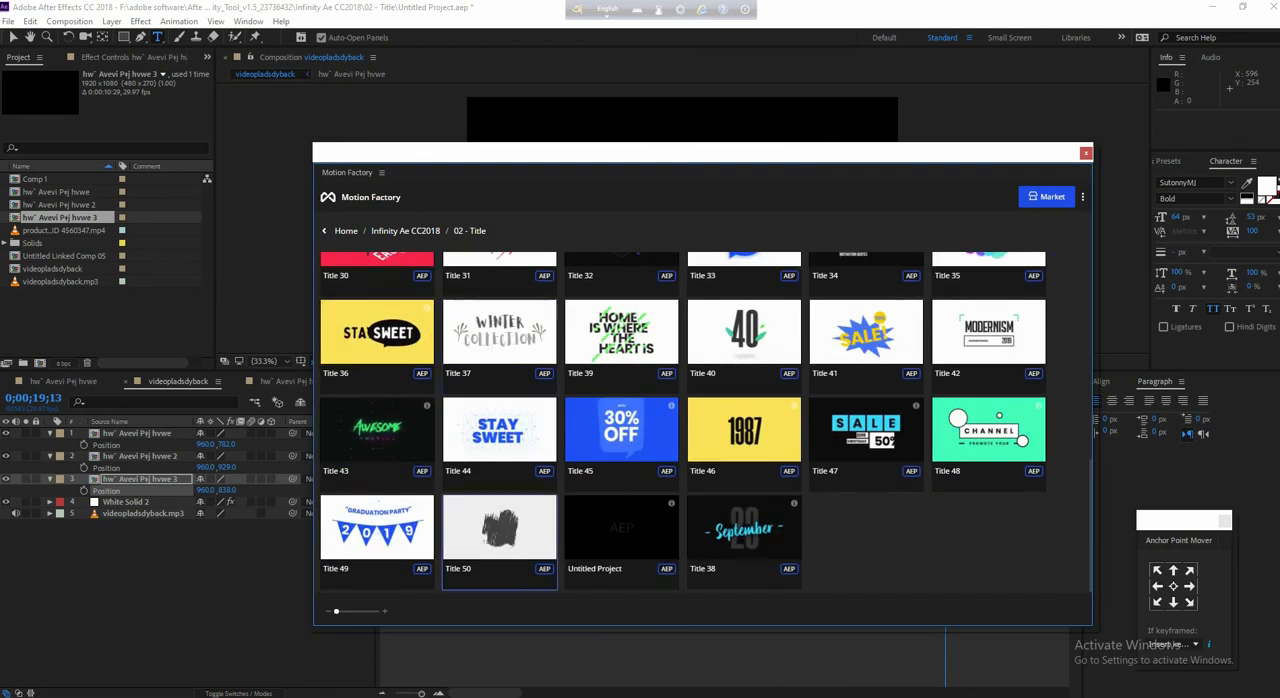
scroll(499, 520, up, 3)
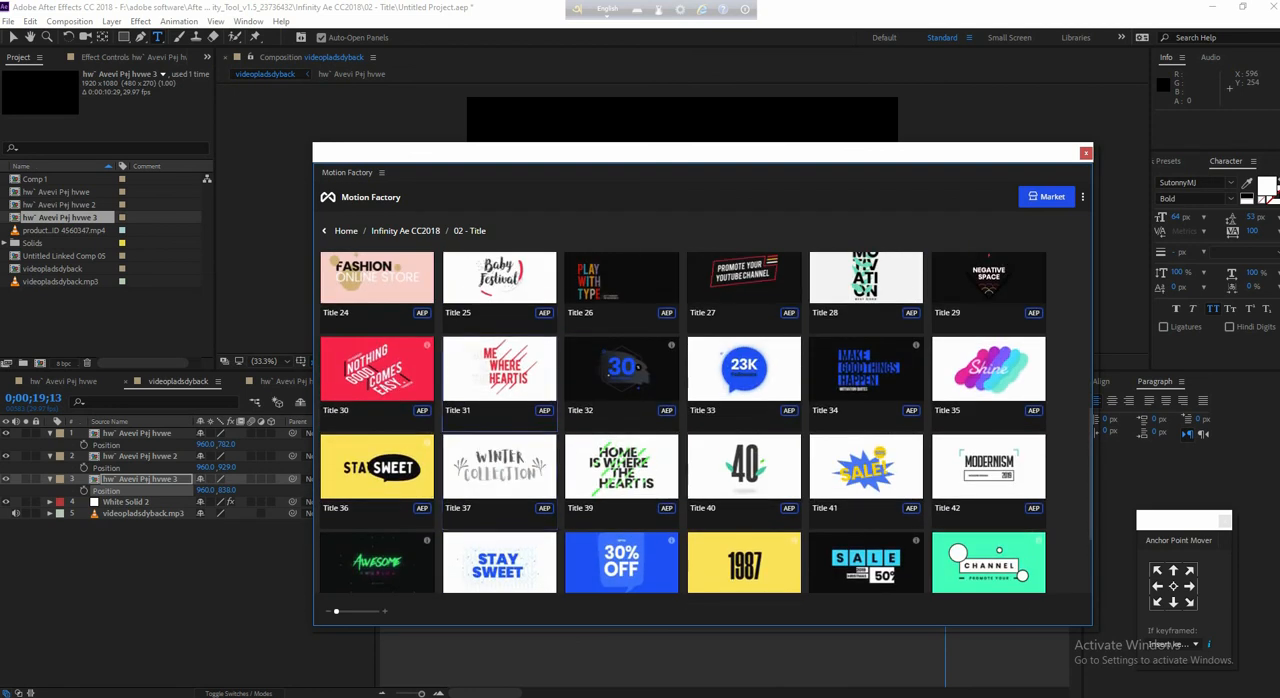
scroll(499, 360, up, 1)
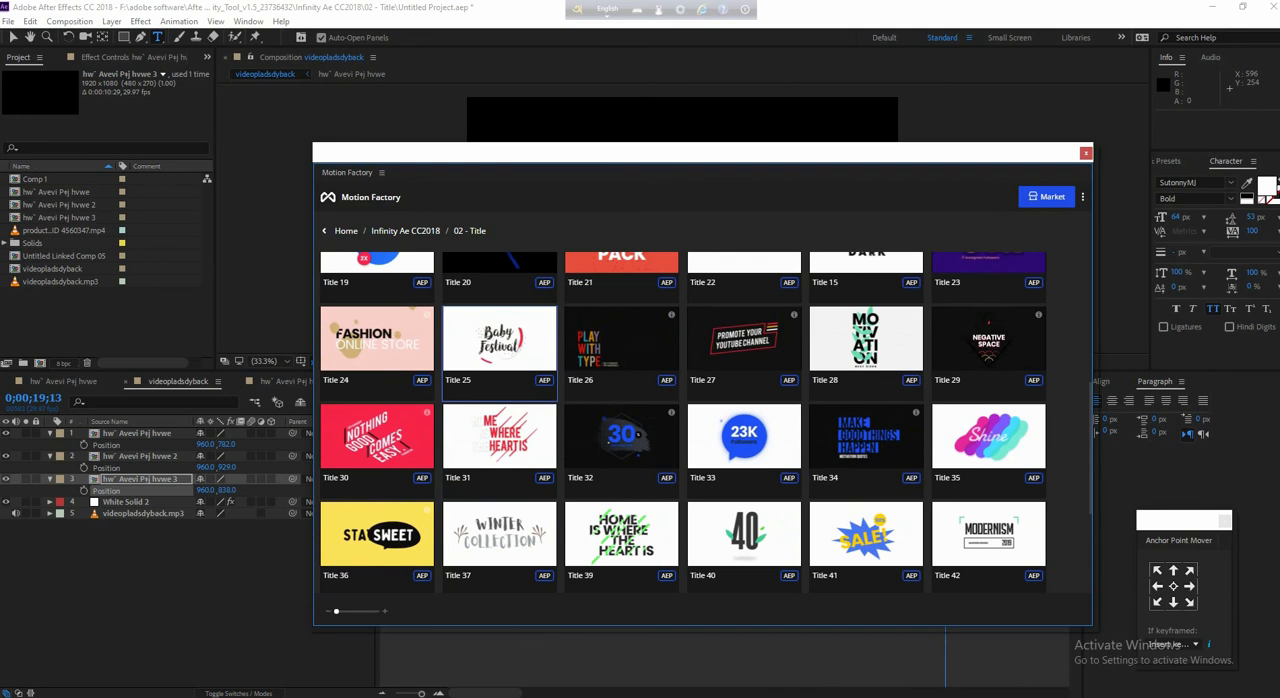
- Import the Title 25 template from Motion Factory and open its MF - Title 25 composition
click(499, 340)
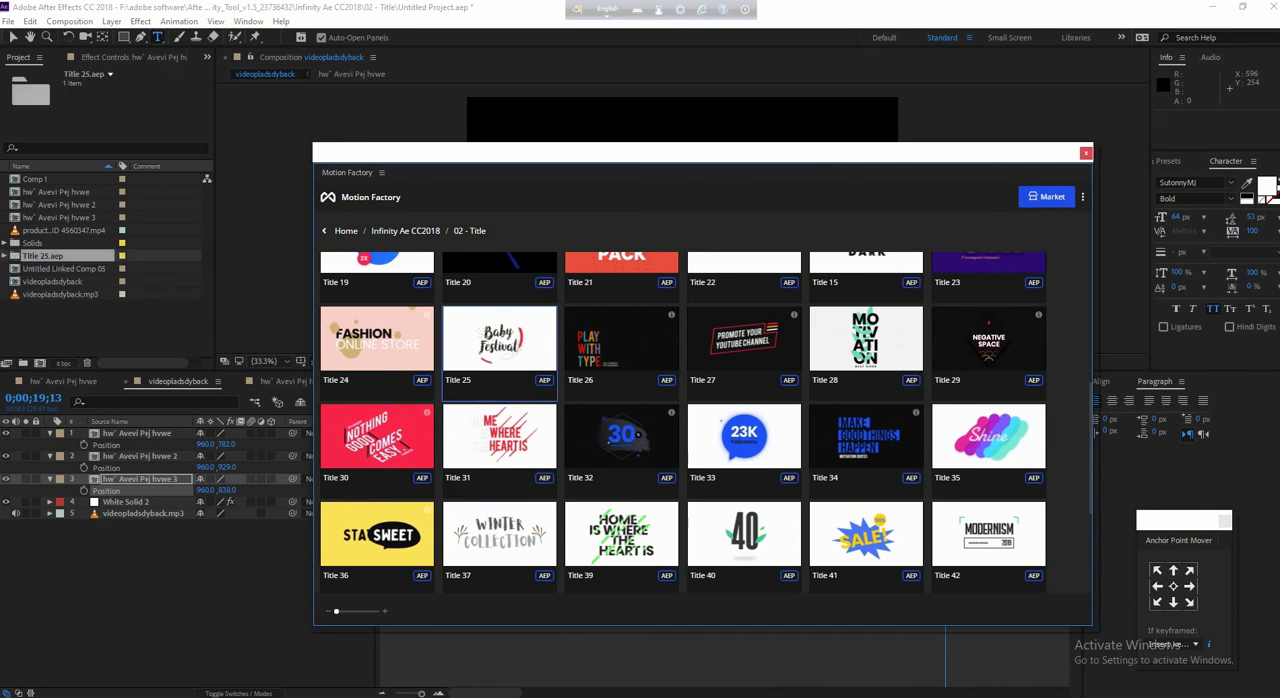
click(1086, 153)
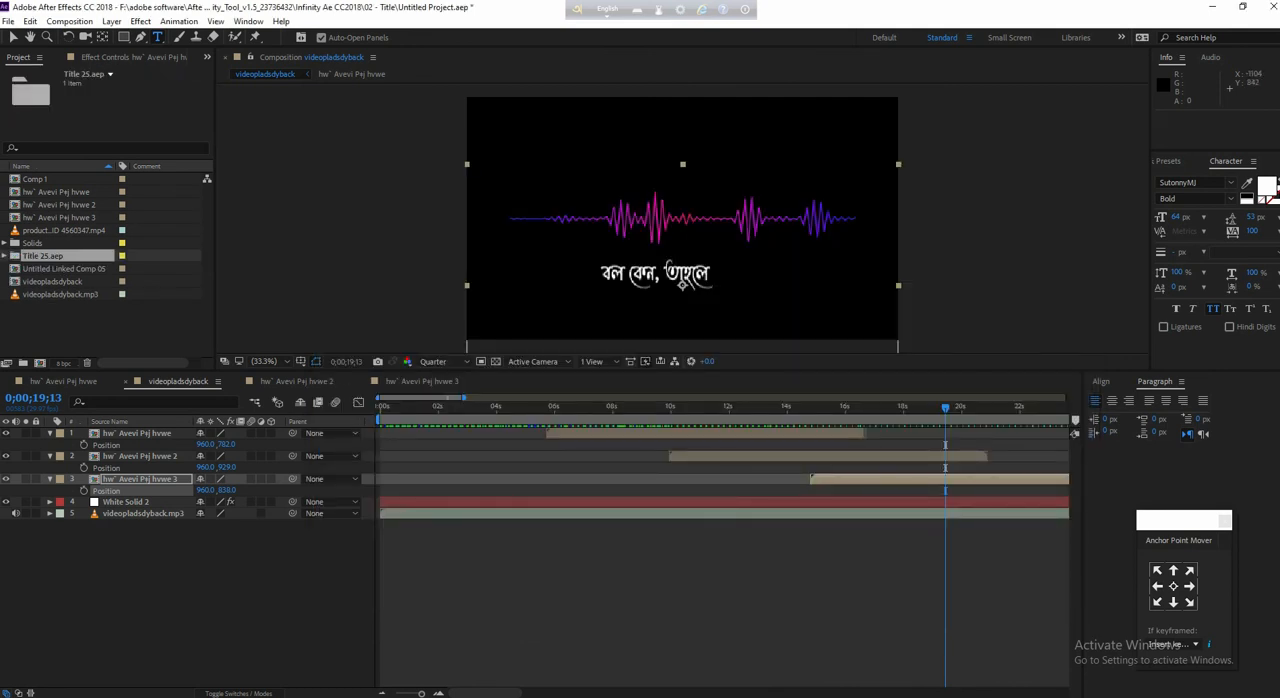
click(5, 256)
double_click(56, 269)
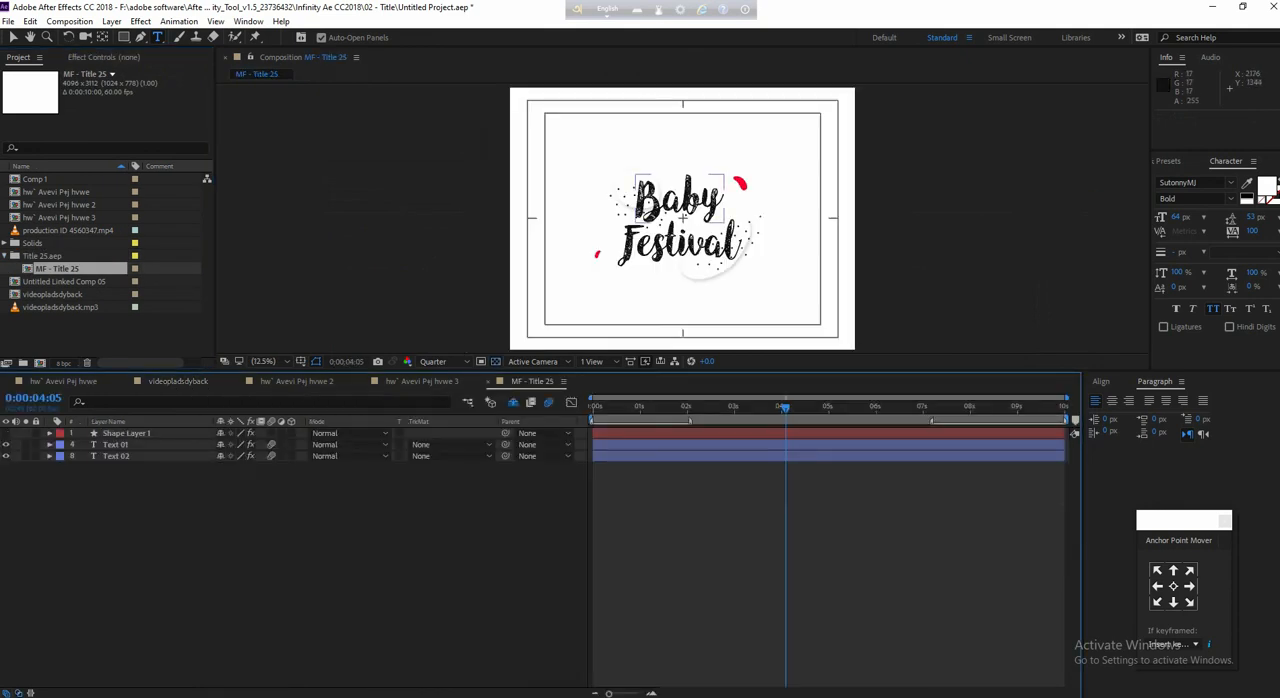
- Replace the word "Baby" in the Text 01 layer with "test"
click(117, 445)
click(682, 216)
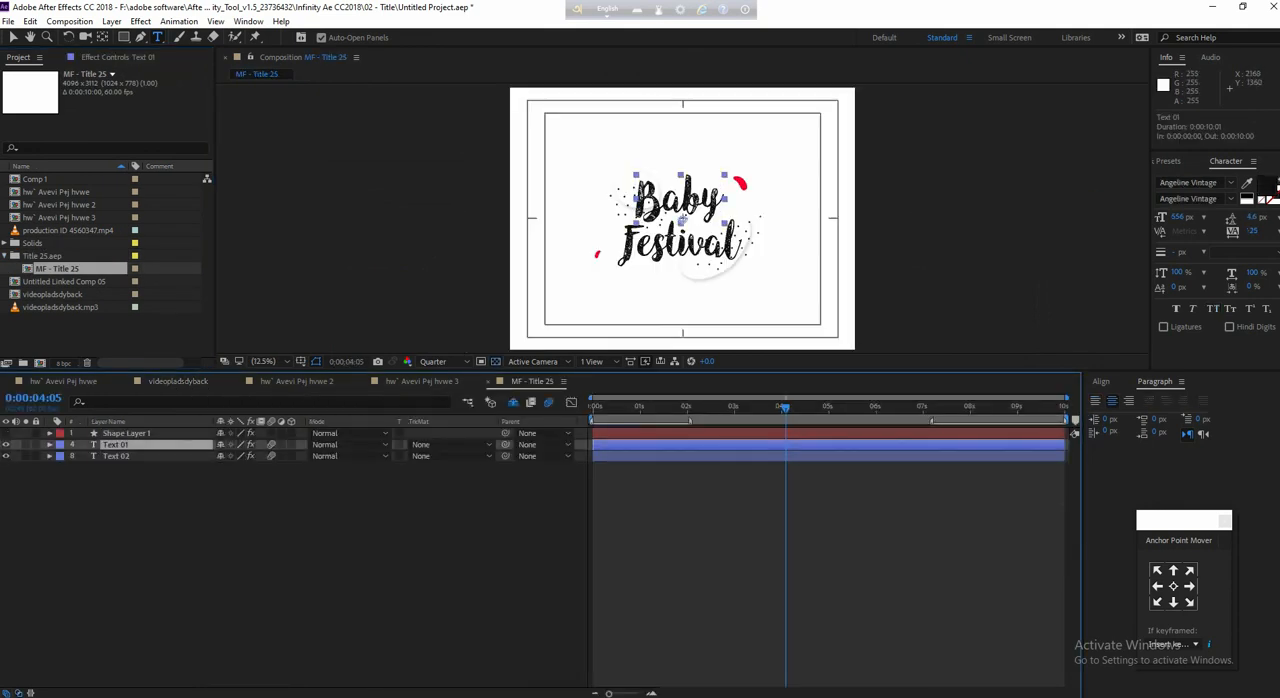
double_click(687, 200)
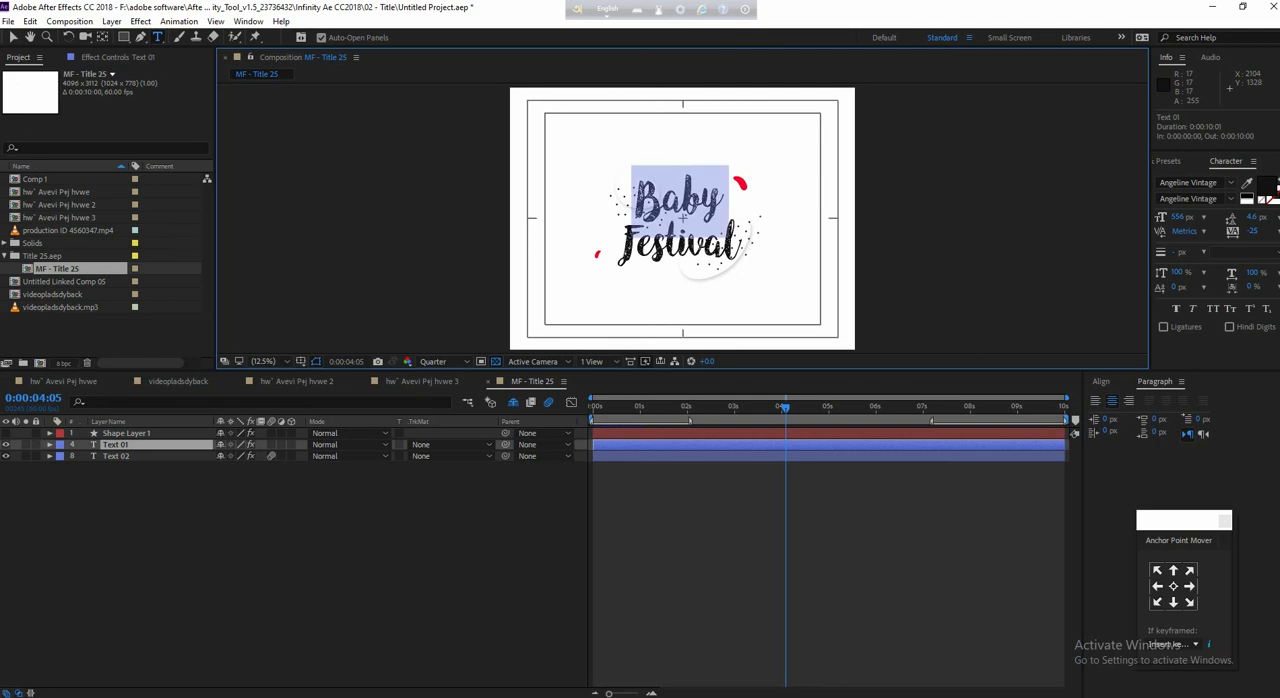
click(687, 200)
text(test)
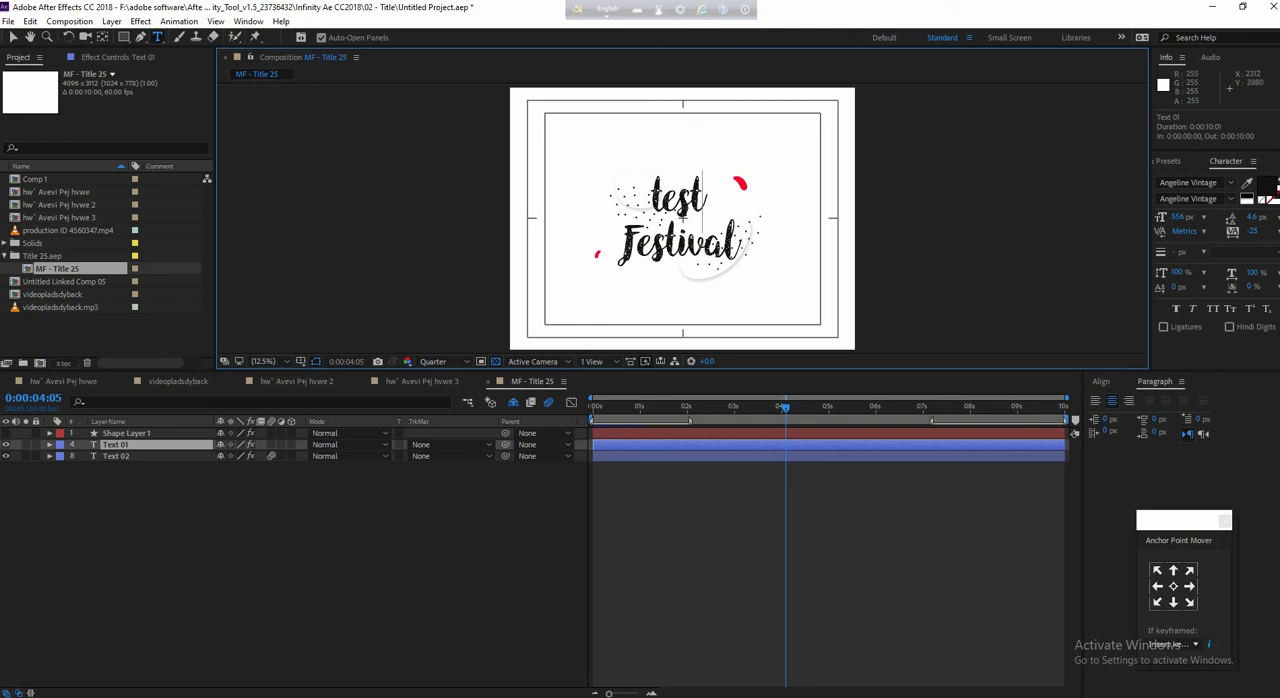
key(Escape)
- Preview the edited title animation from the start and return to the videopladsdyback composition
key(Home)
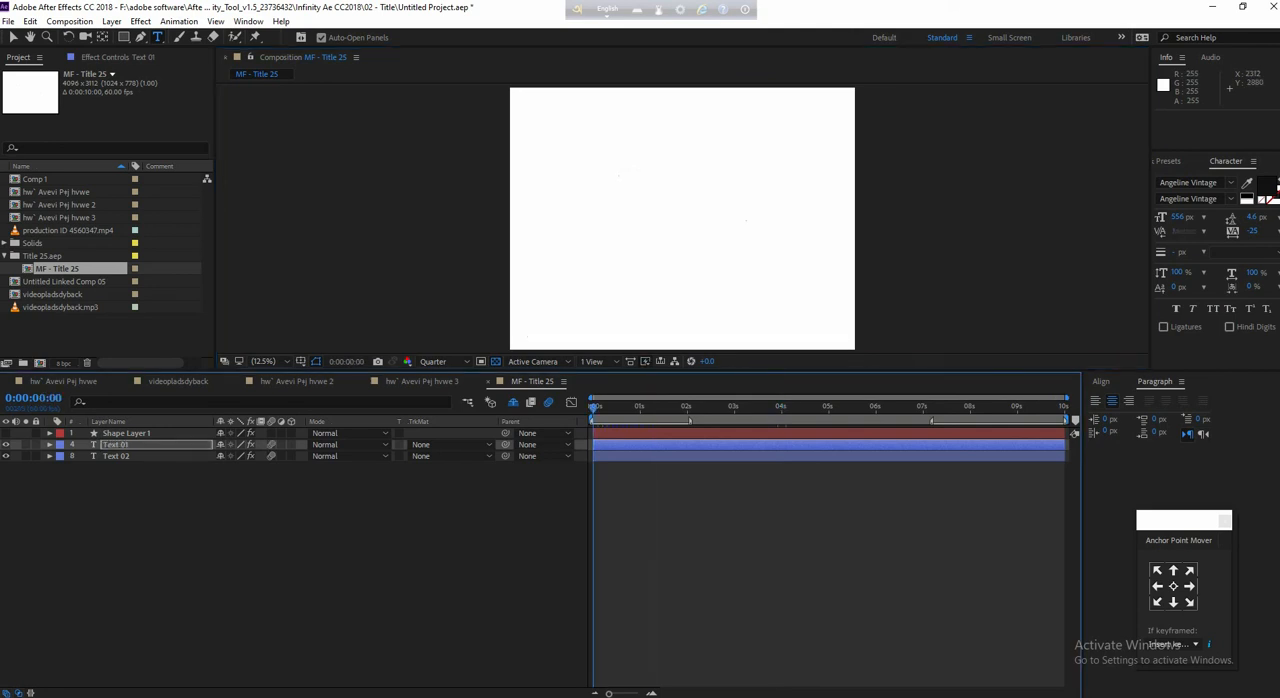
key(space)
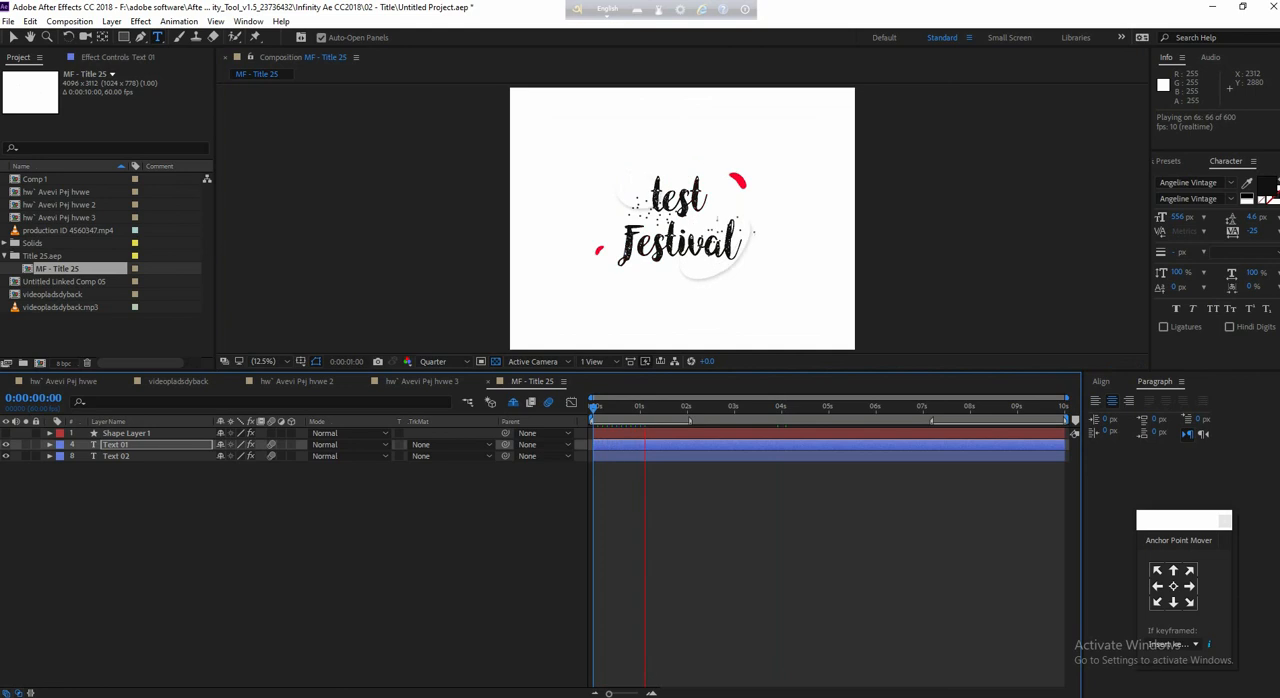
key(space)
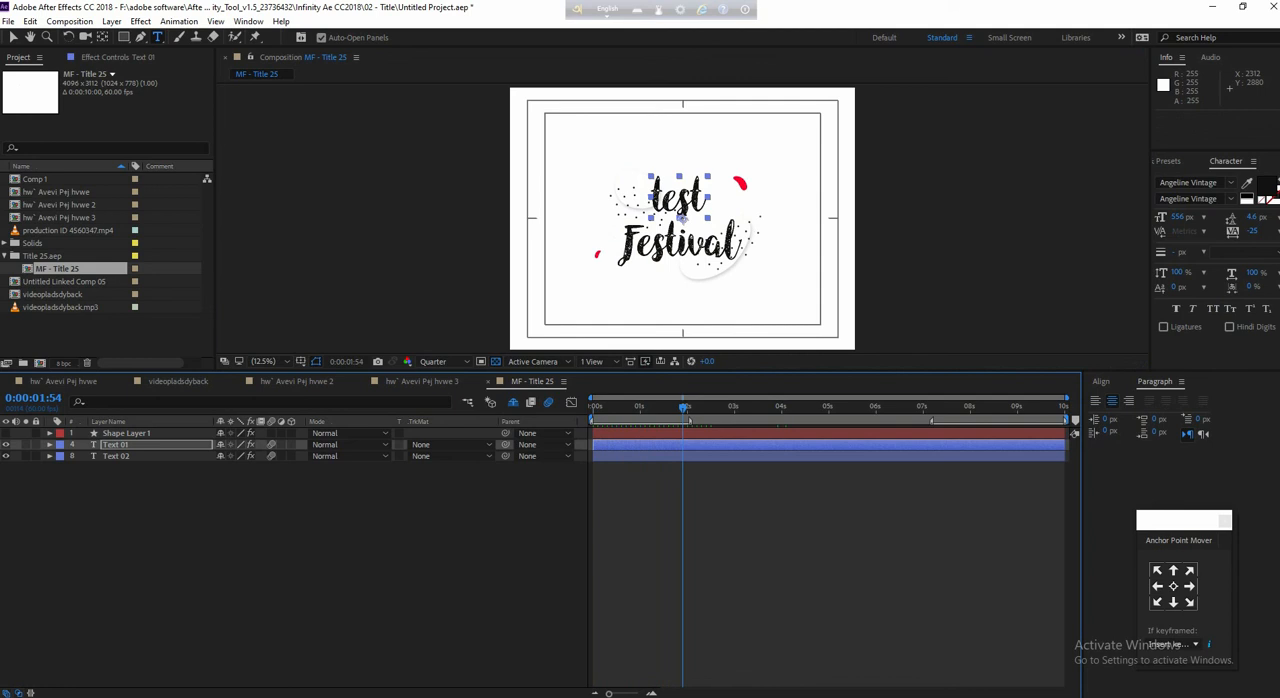
click(178, 381)
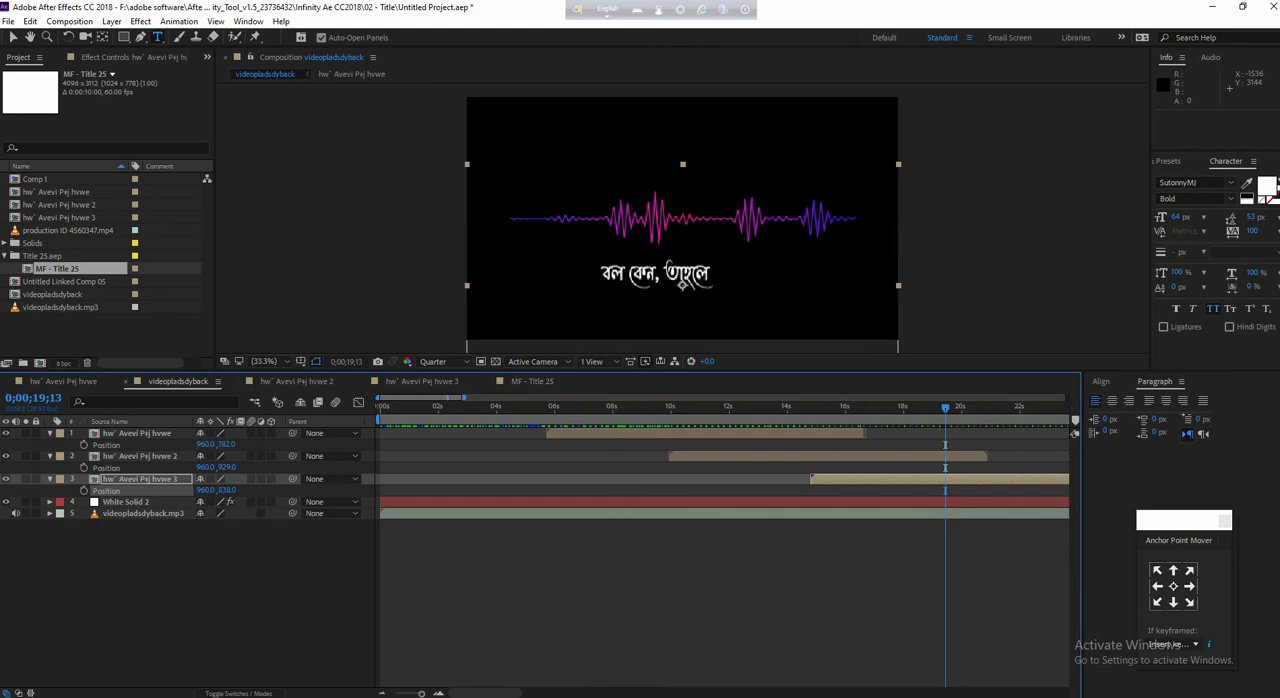
- Switch to the browser and examine the lyric video gigs and starting prices in Fiverr's Lyric & Music Videos category
mouse_move(480, 696)
click(500, 665)
scroll(745, 620, up, 3)
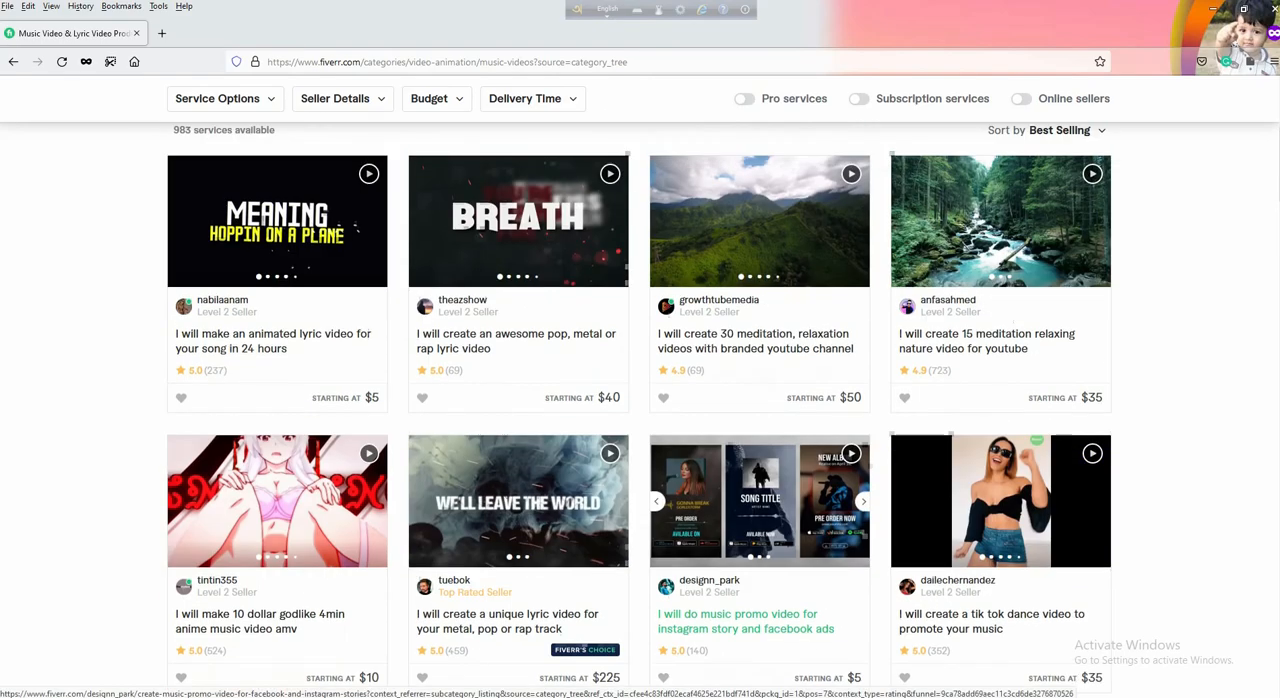
scroll(745, 620, up, 3)
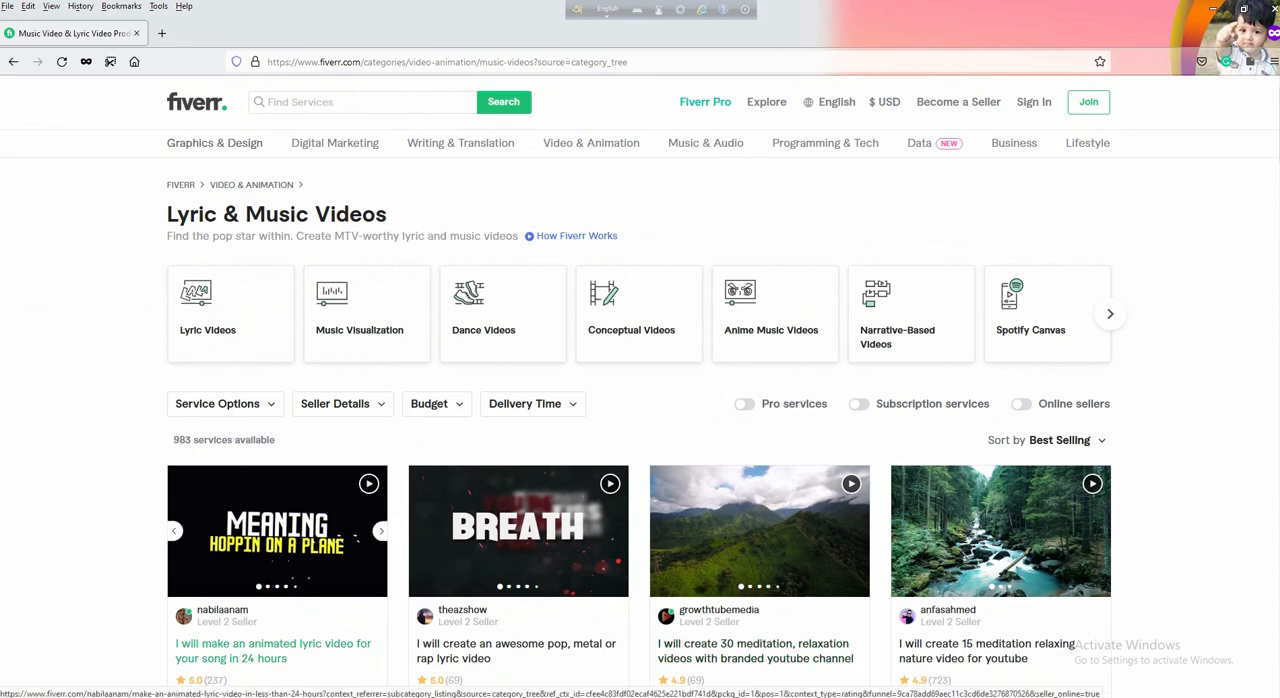
scroll(980, 650, down, 3)
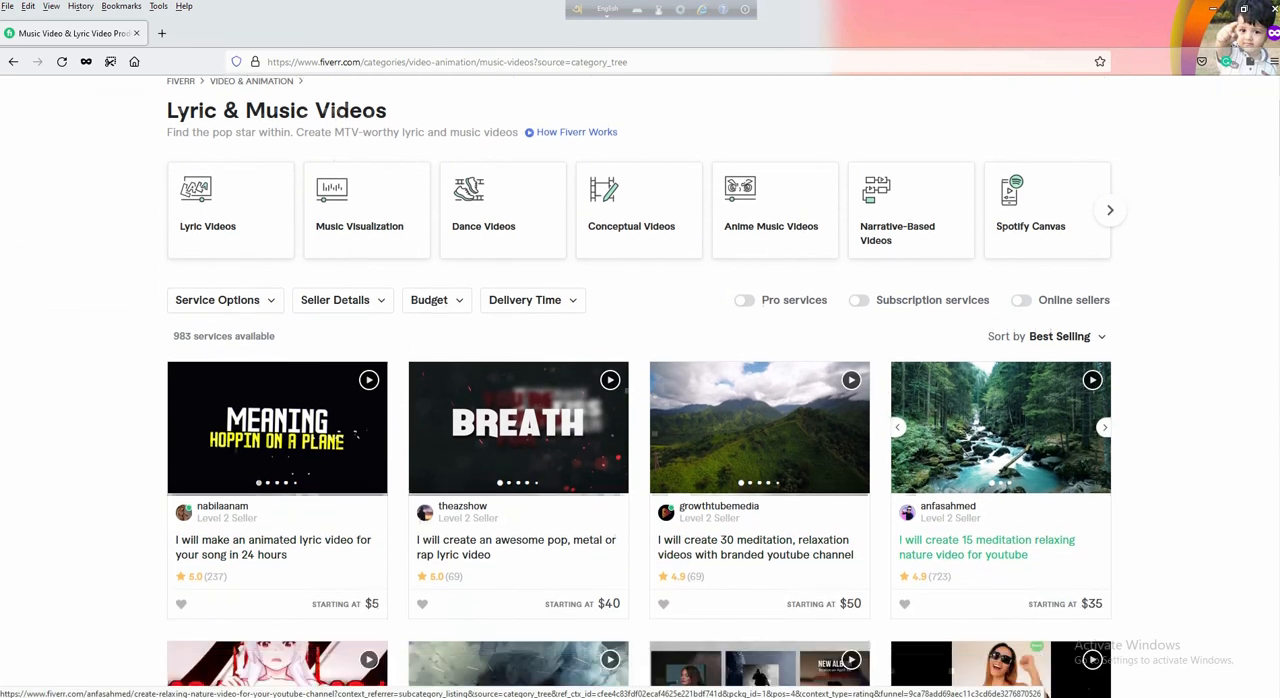
scroll(1000, 650, down, 9)
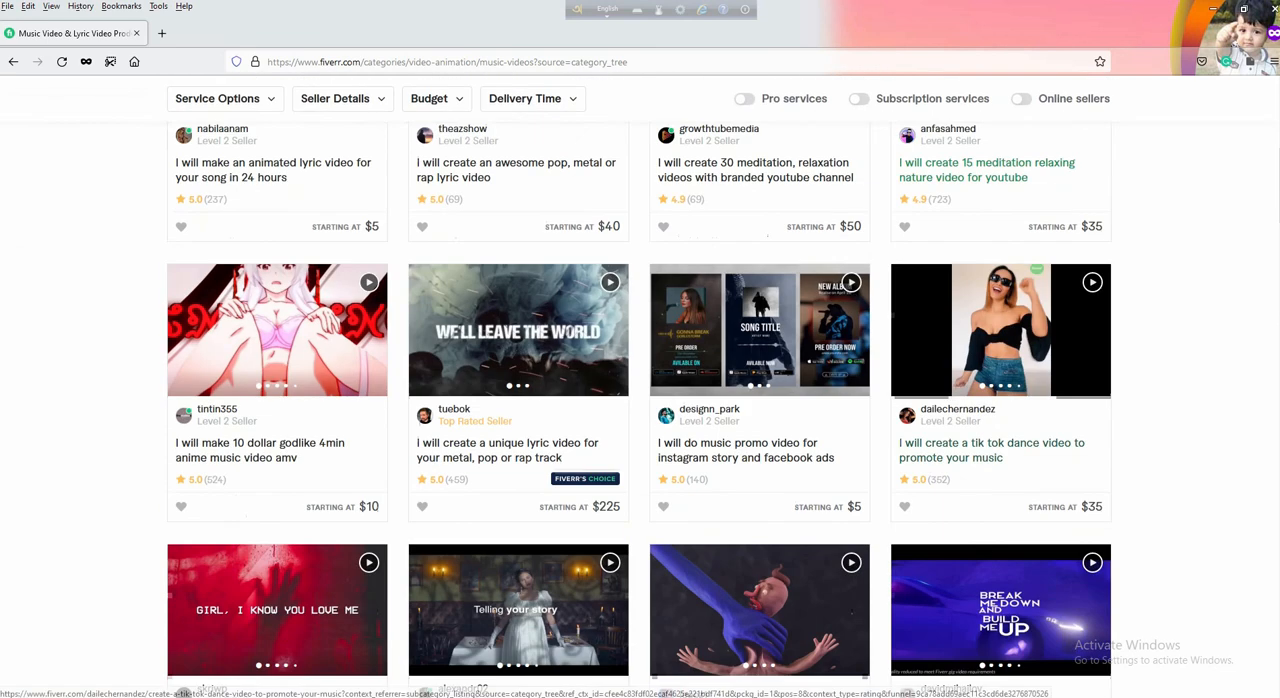
scroll(1000, 650, down, 7)
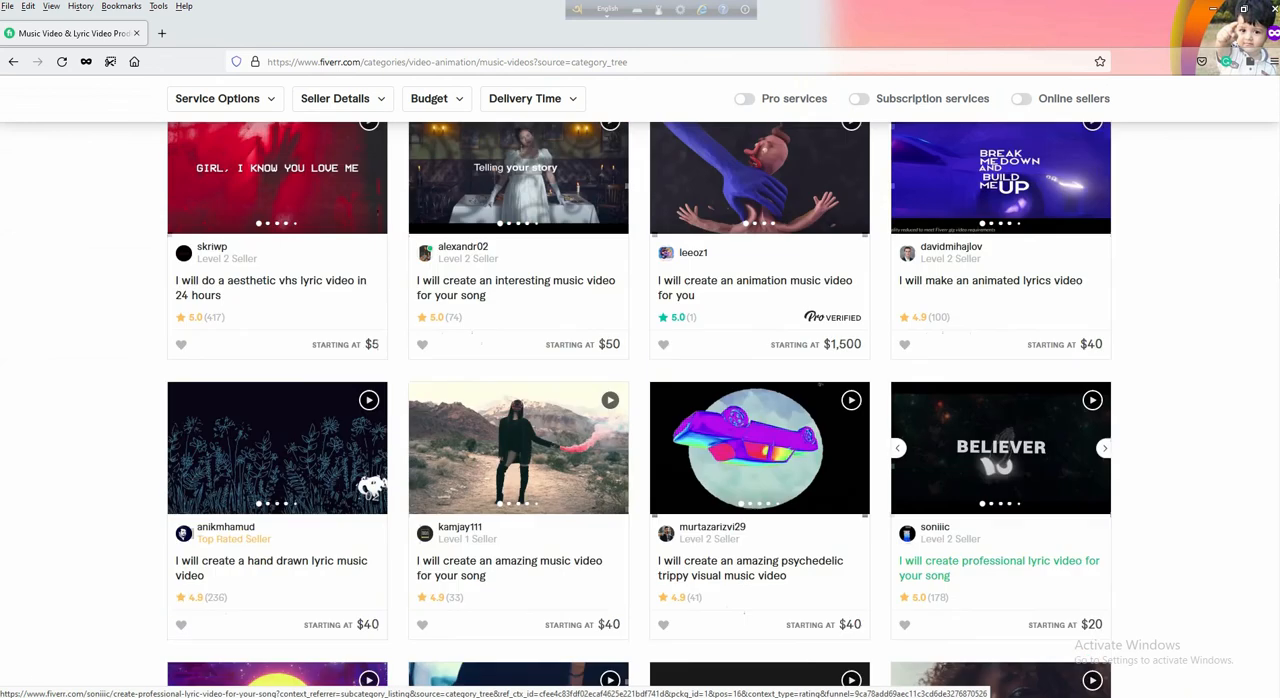
scroll(963, 443, down, 1)
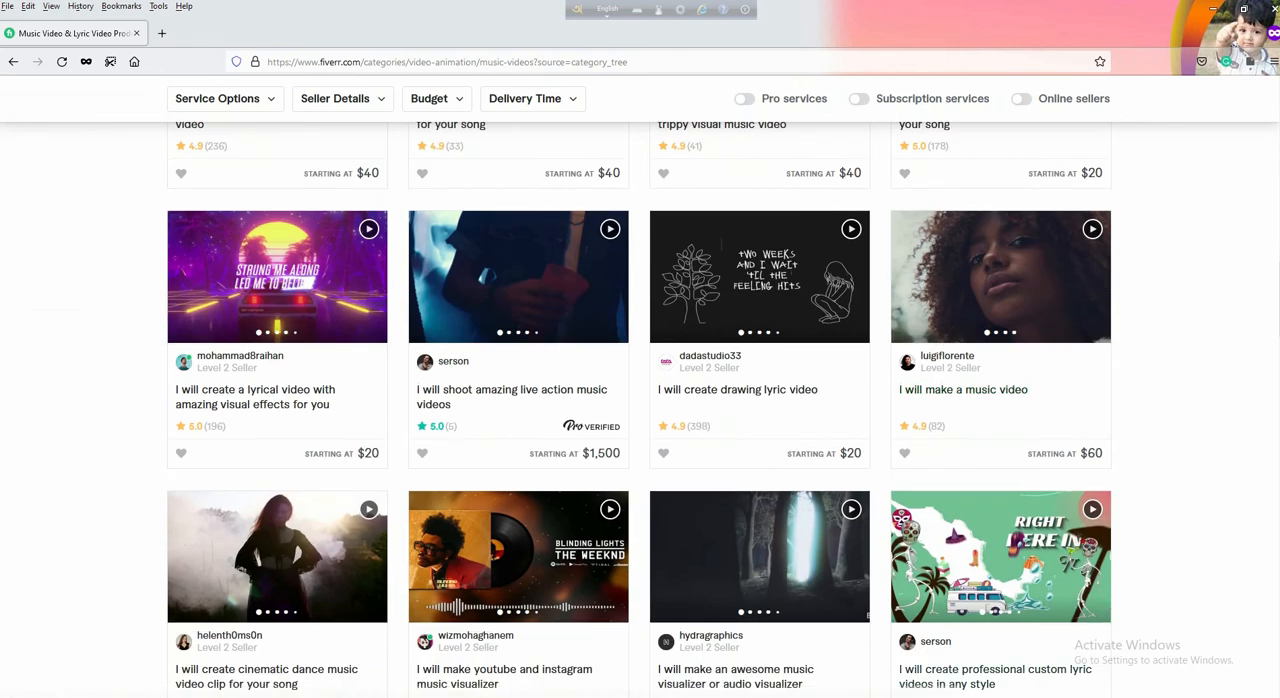
mouse_move(590, 426)
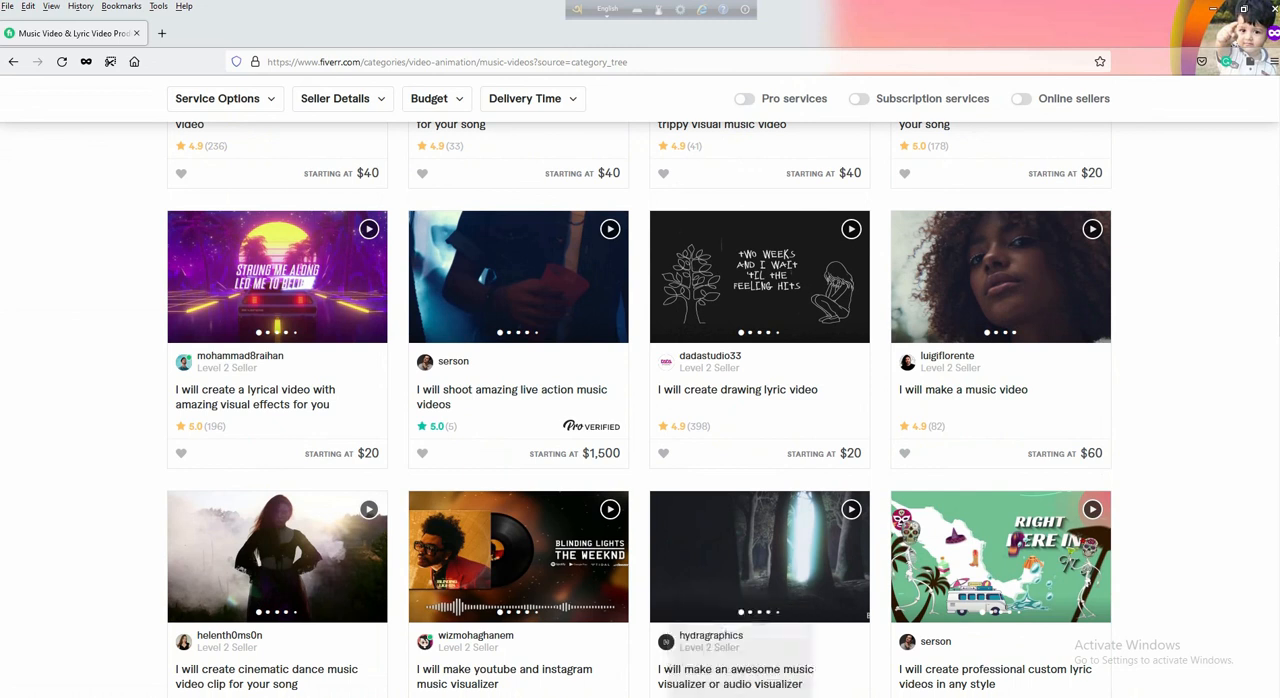
- Switch to Premiere Pro to view the linked lyric clip in Sequence 01, and return to After Effects
mouse_move(740, 697)
click(740, 655)
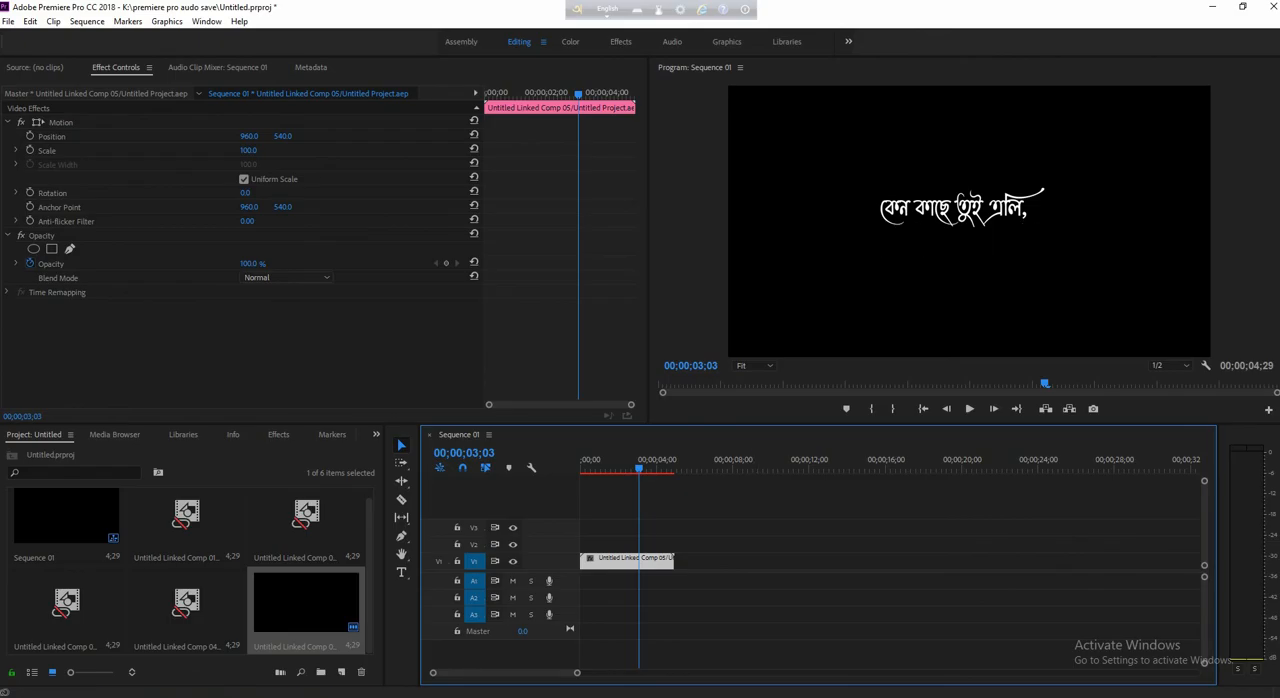
click(760, 697)
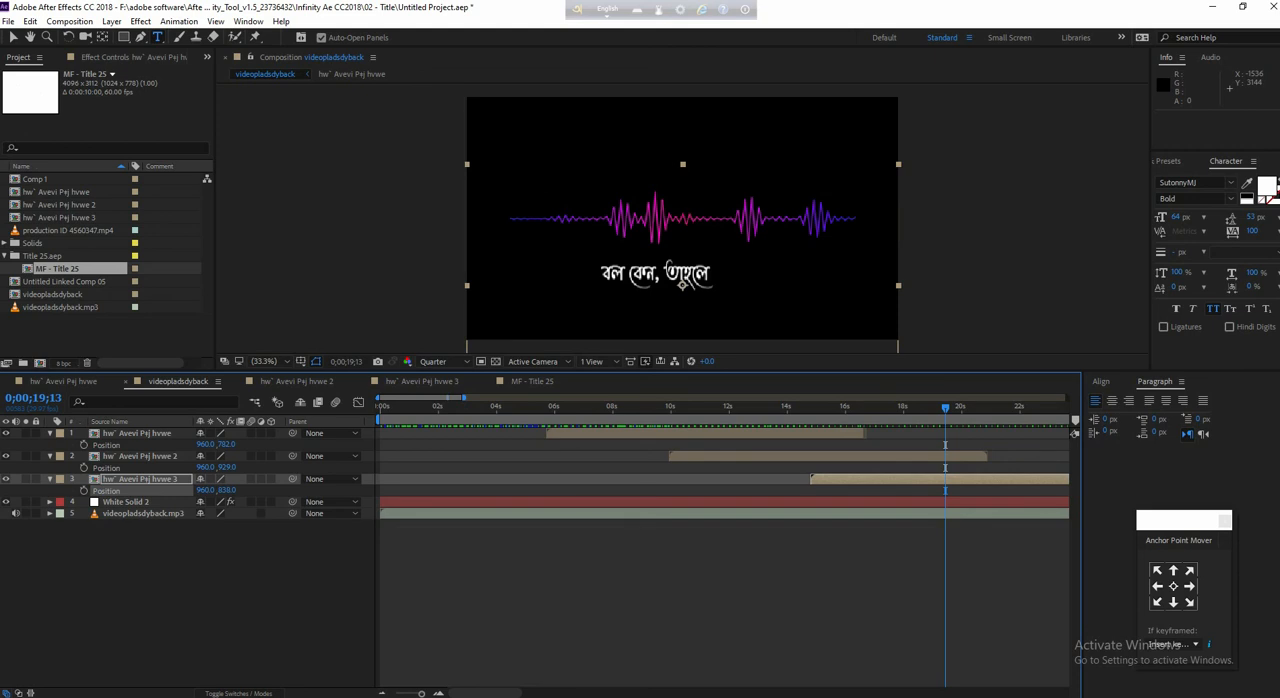
- Switch to the browser, browse all courses on freelancertuition.com and open the Professional Video Editing Practical Live Course page
mouse_move(330, 692)
click(335, 645)
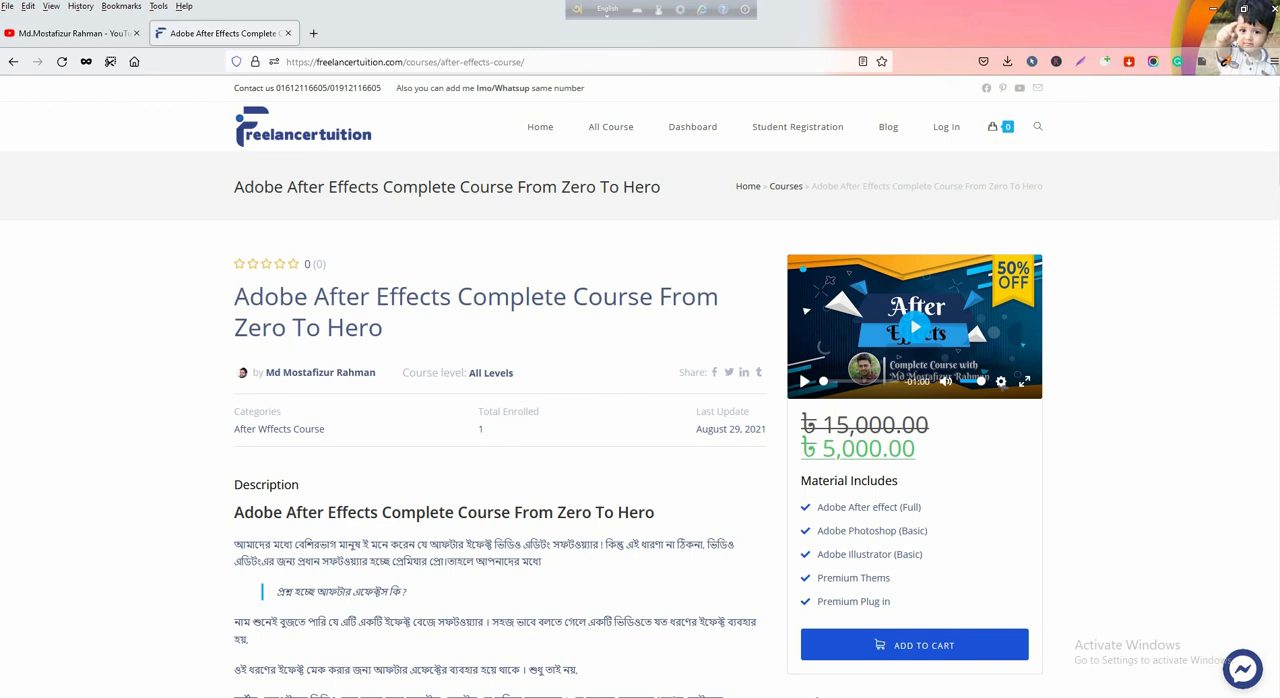
click(611, 126)
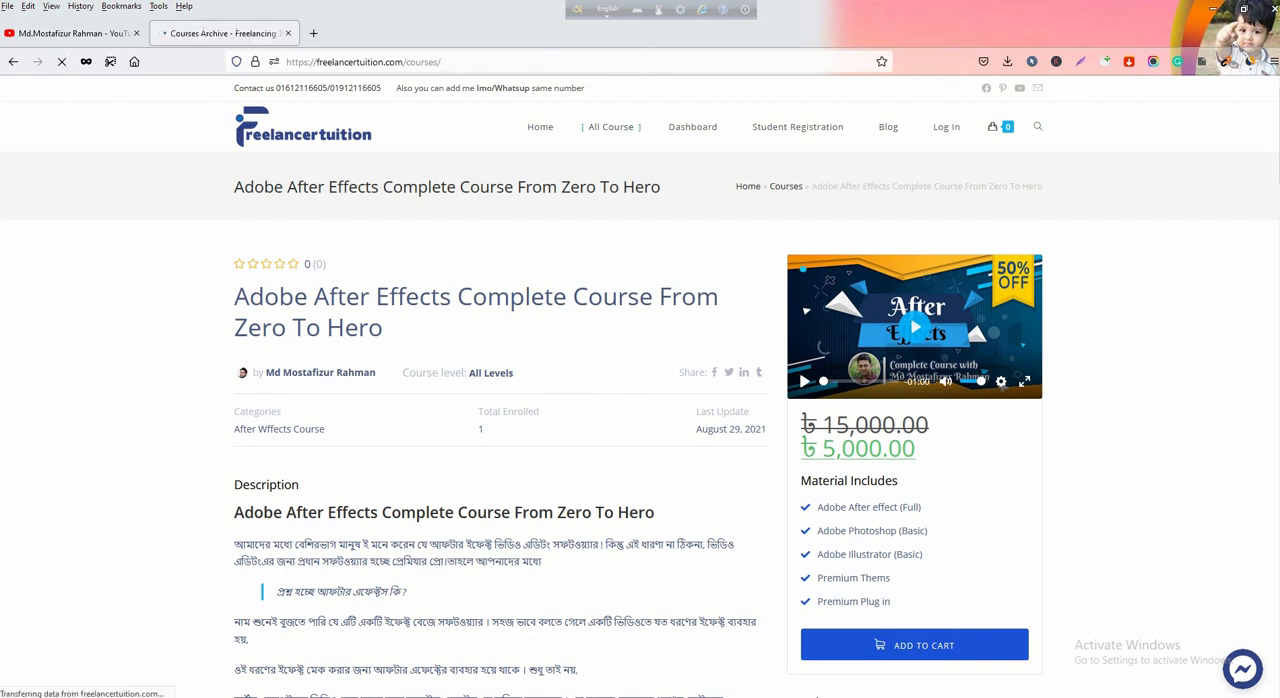
scroll(640, 400, down, 7)
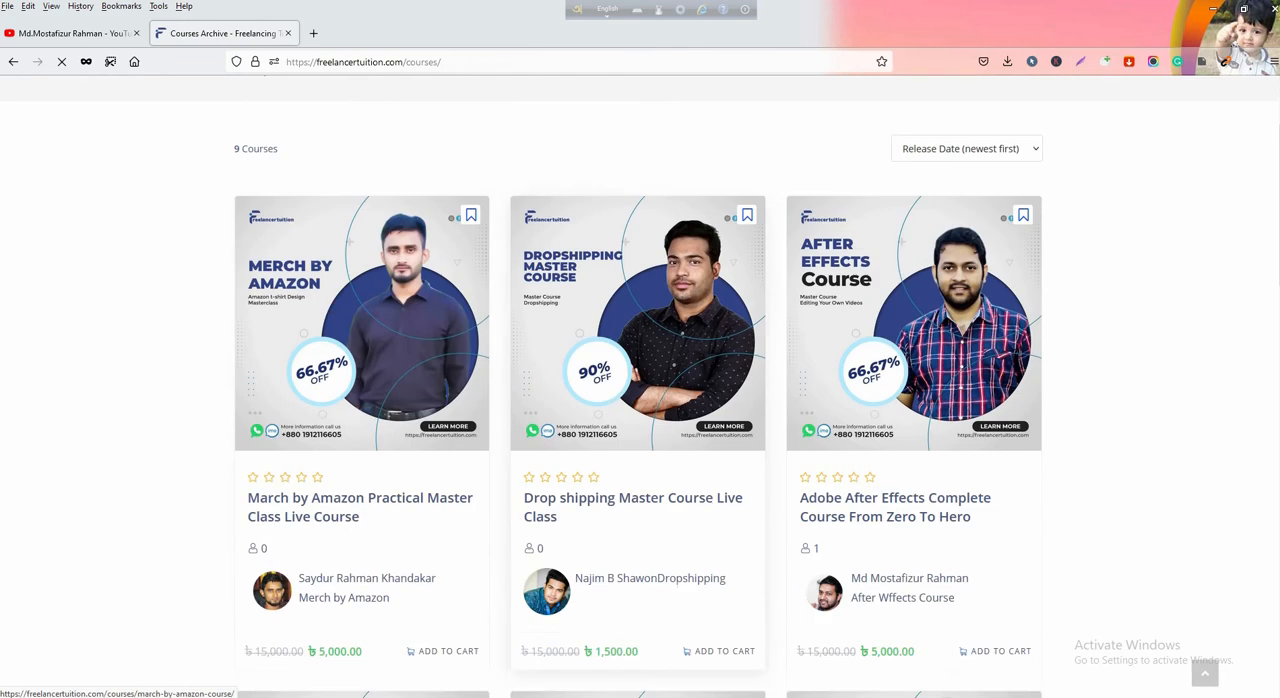
scroll(640, 400, down, 6)
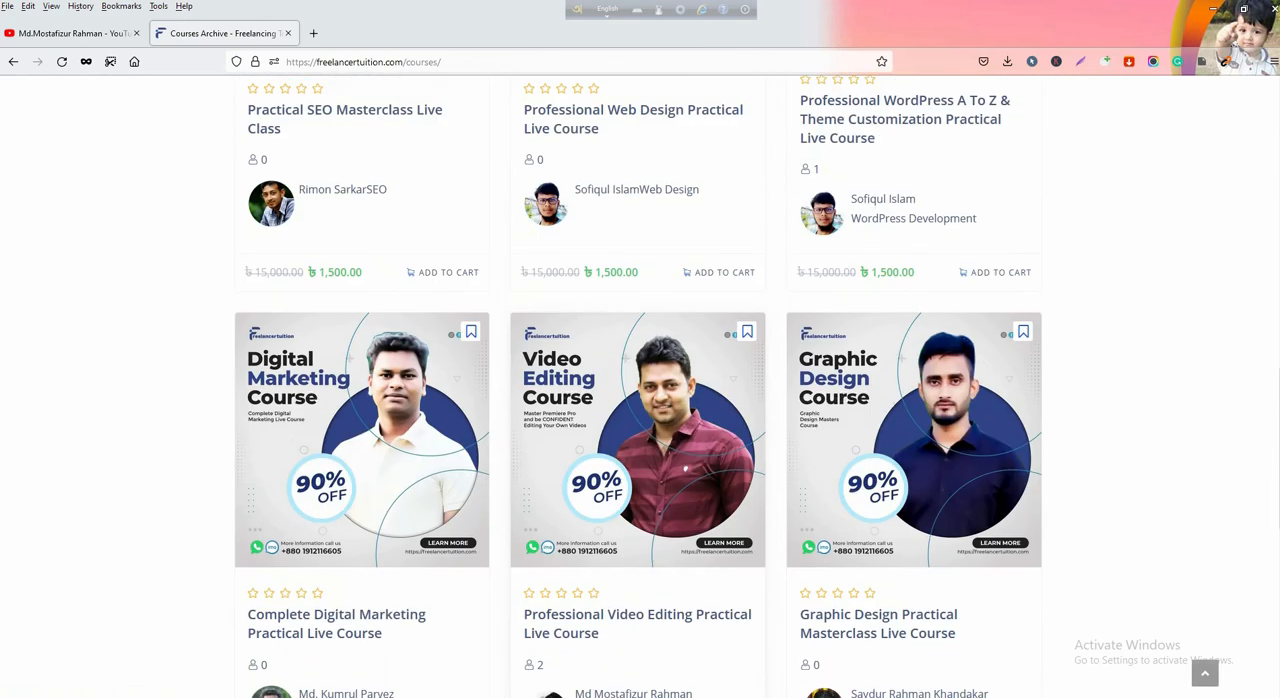
scroll(640, 400, up, 10)
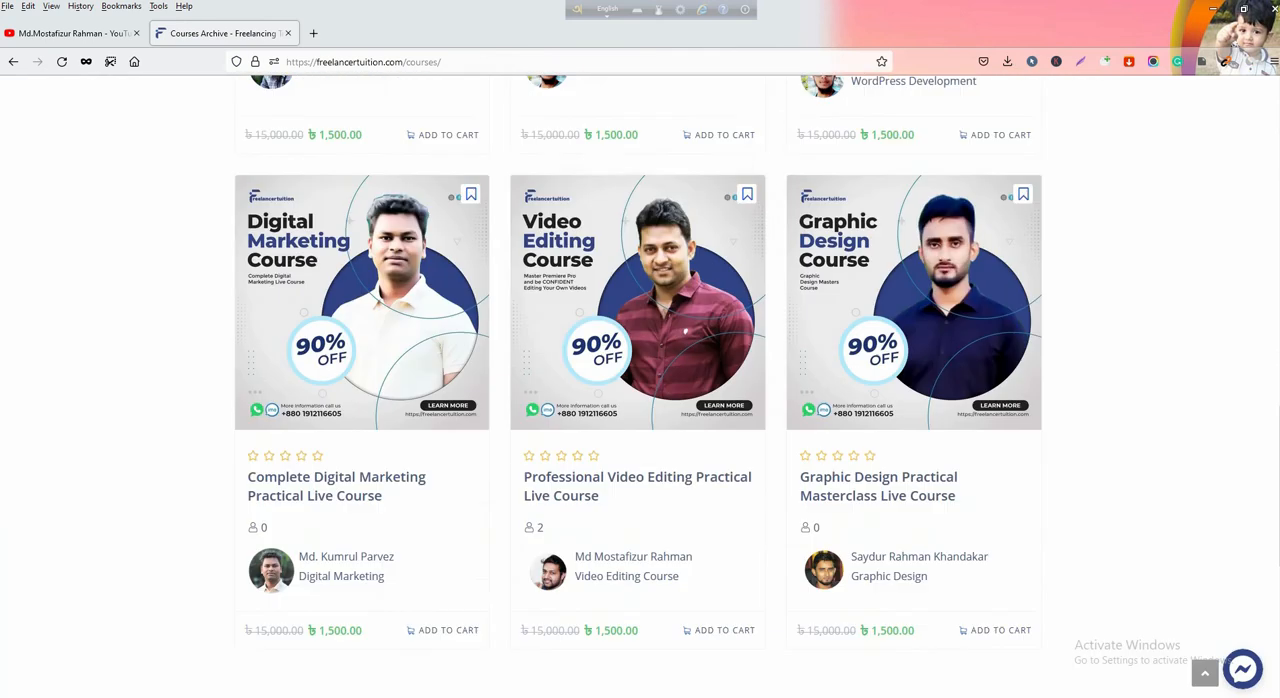
scroll(637, 400, up, 1)
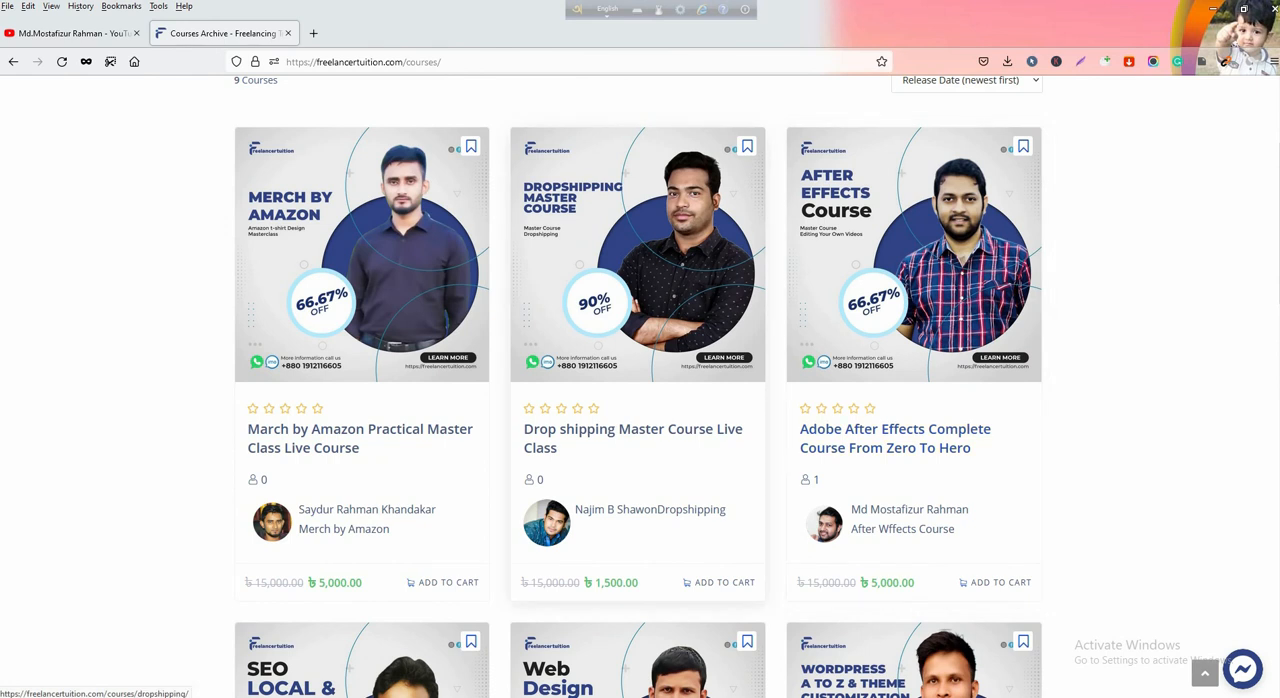
scroll(637, 400, down, 2)
scroll(637, 400, up, 1)
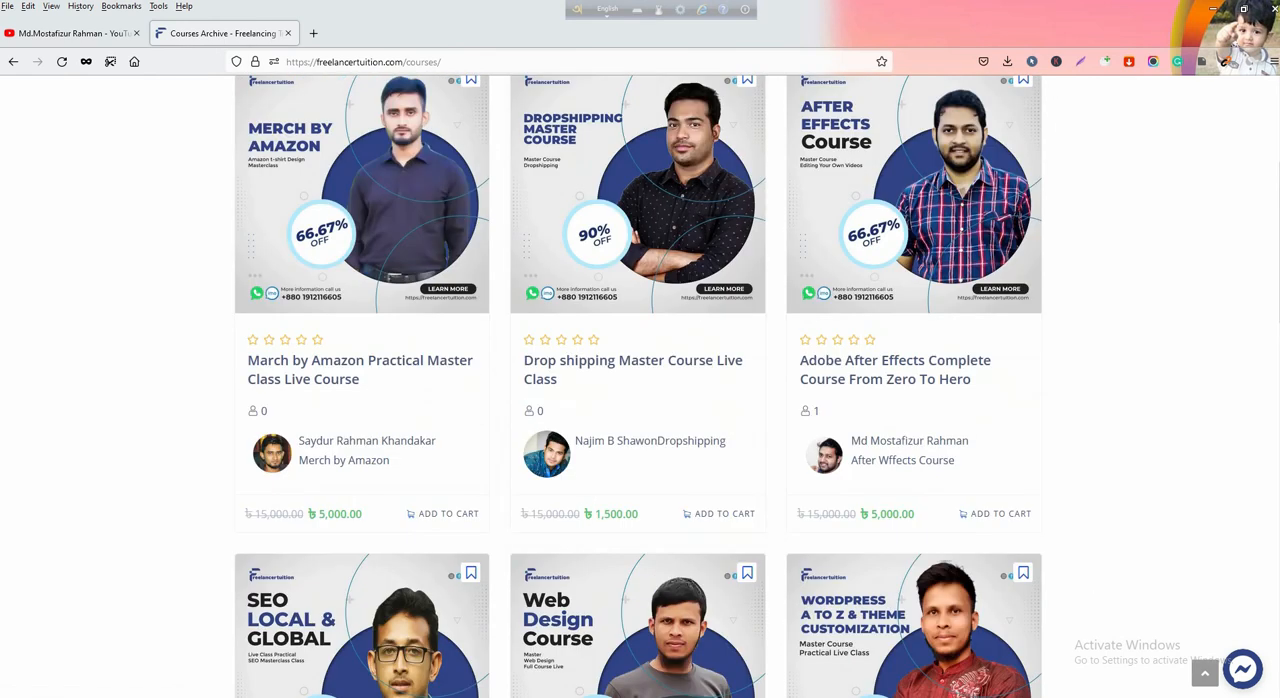
scroll(637, 400, up, 1)
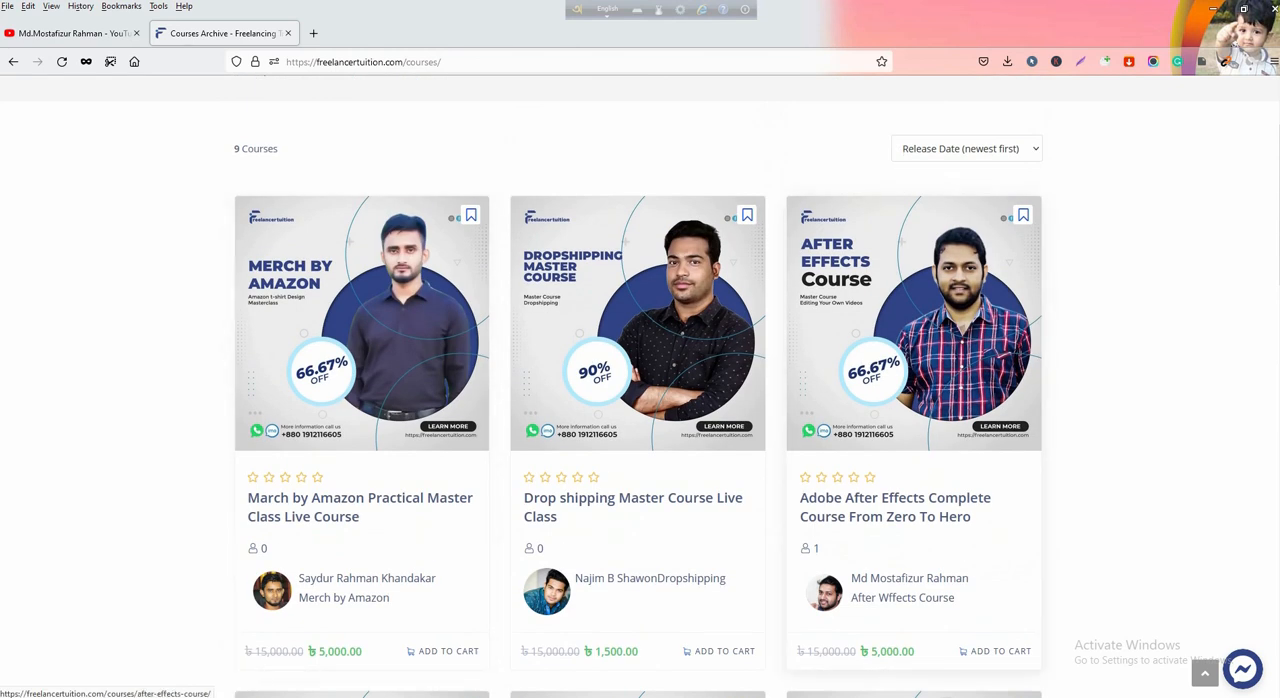
scroll(913, 400, down, 7)
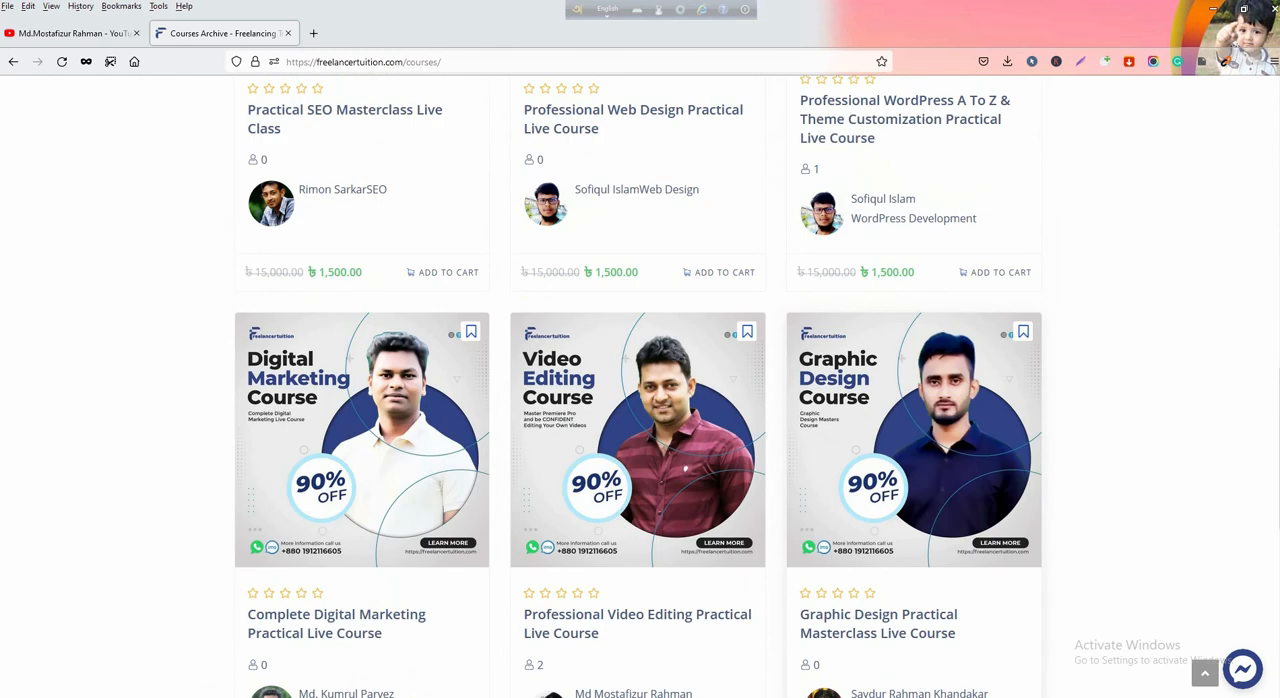
scroll(637, 440, down, 1)
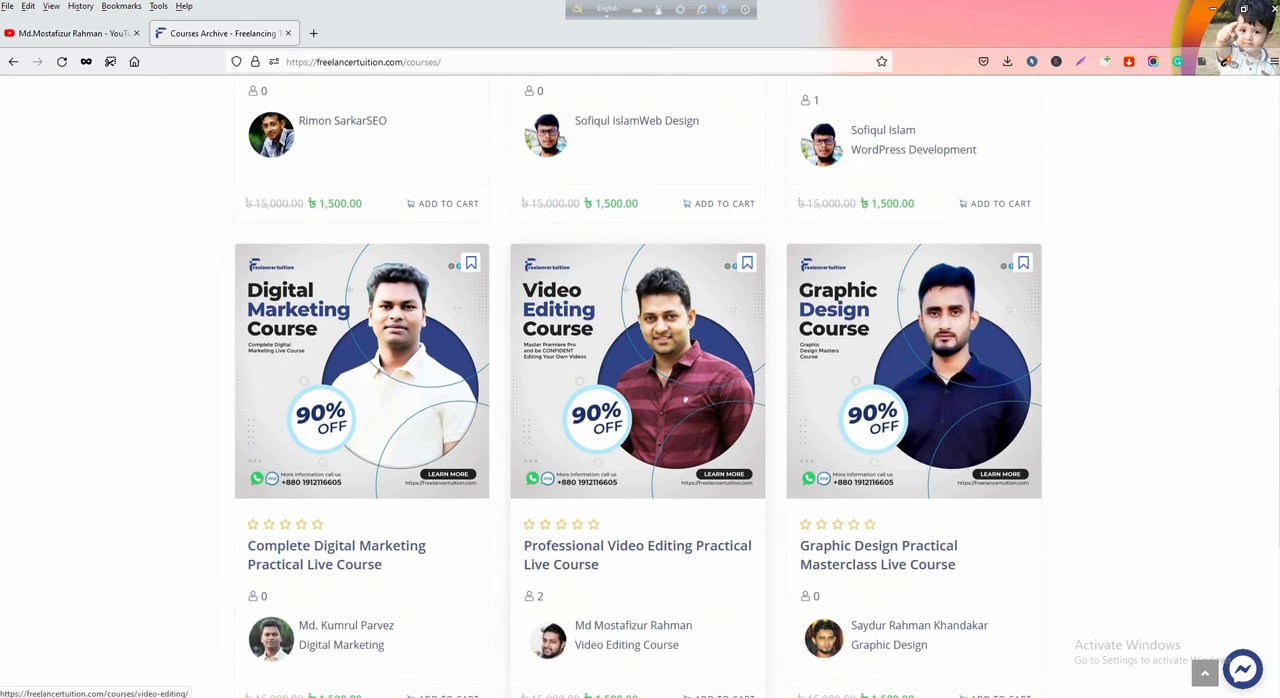
click(645, 395)
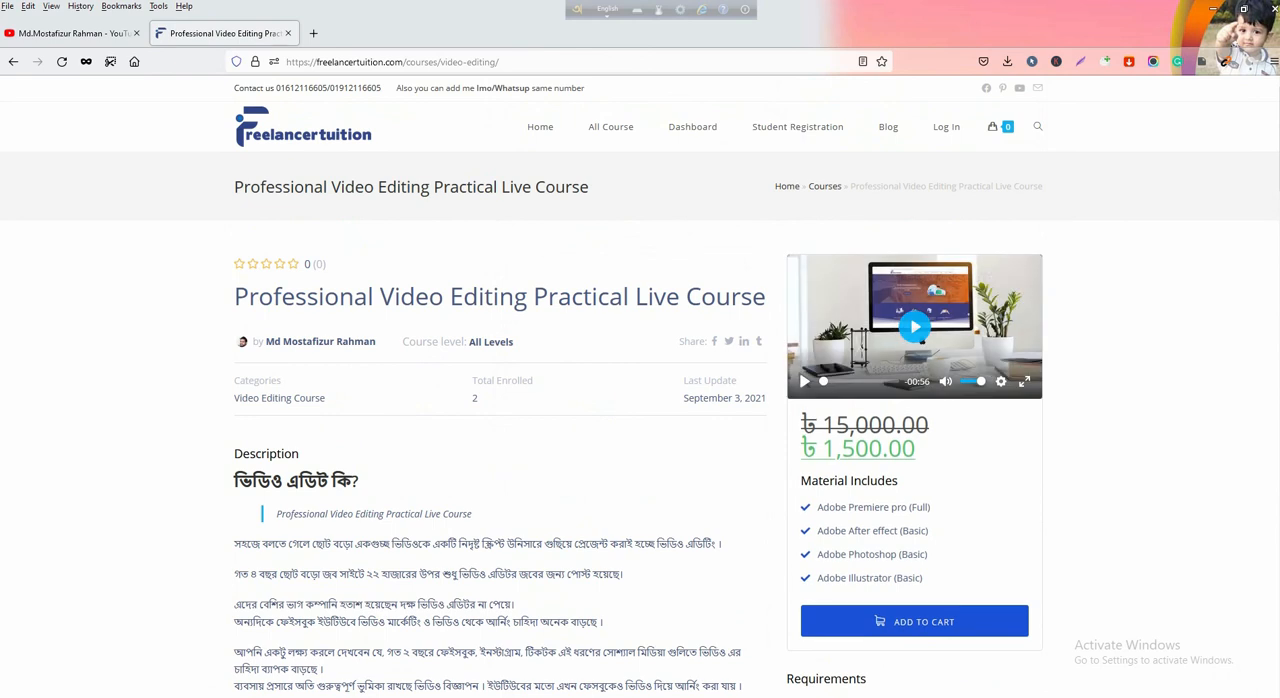
- View the video uploads on the open YouTube channel page and return to the lyric composition in After Effects
click(75, 33)
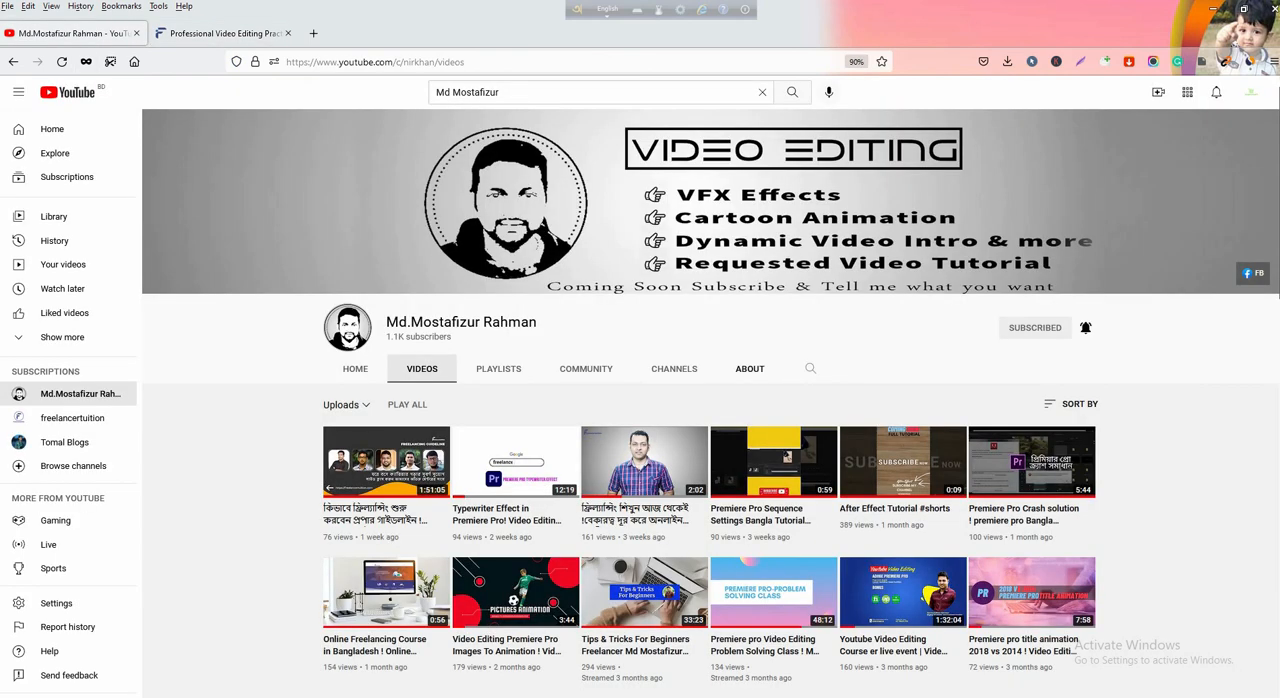
key(alt+Tab)
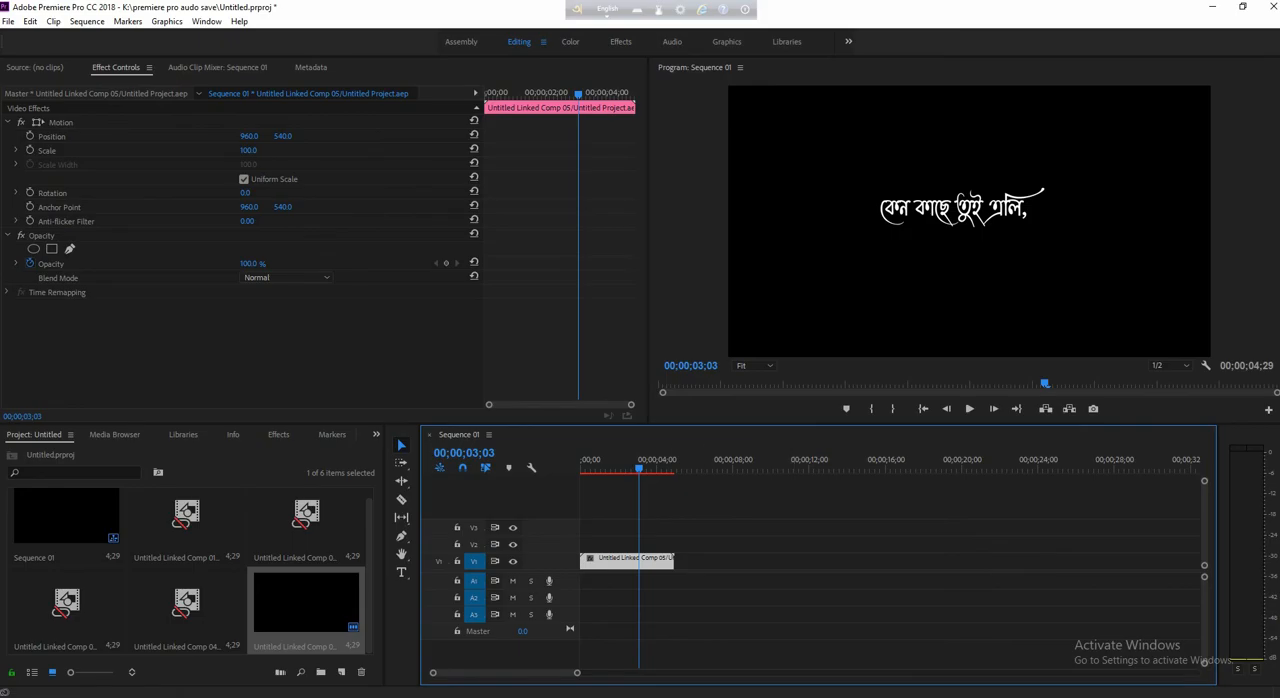
key(alt+Tab)
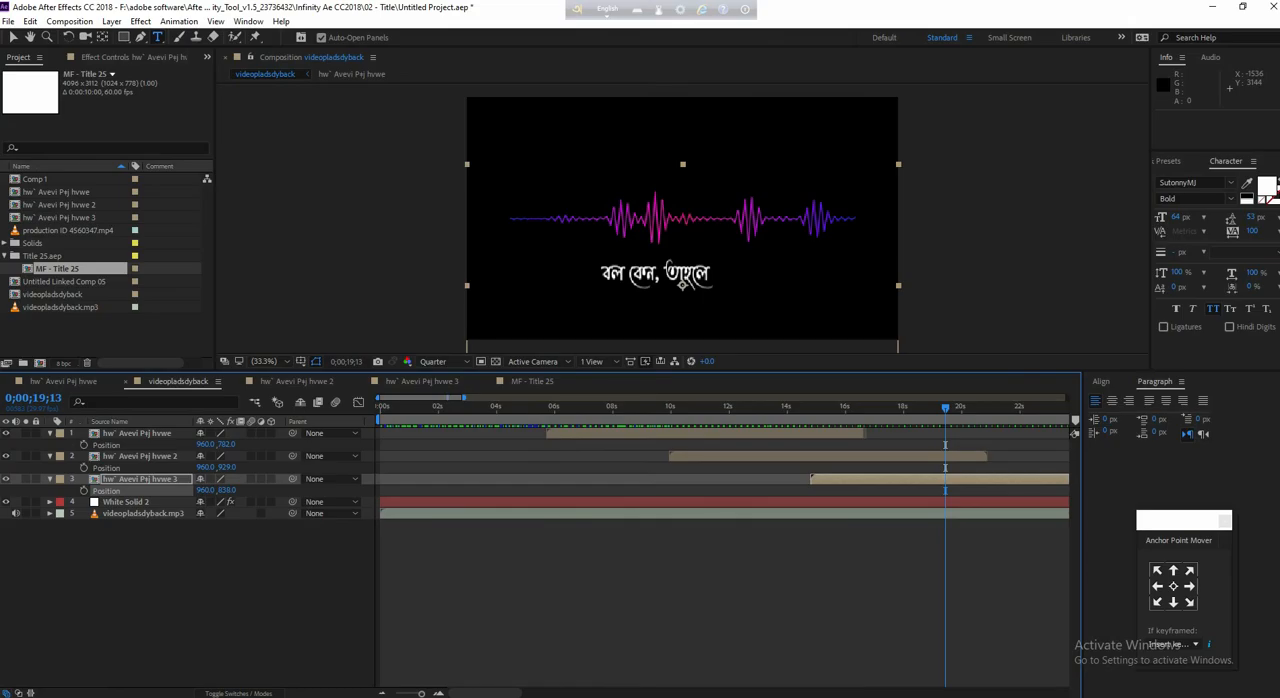